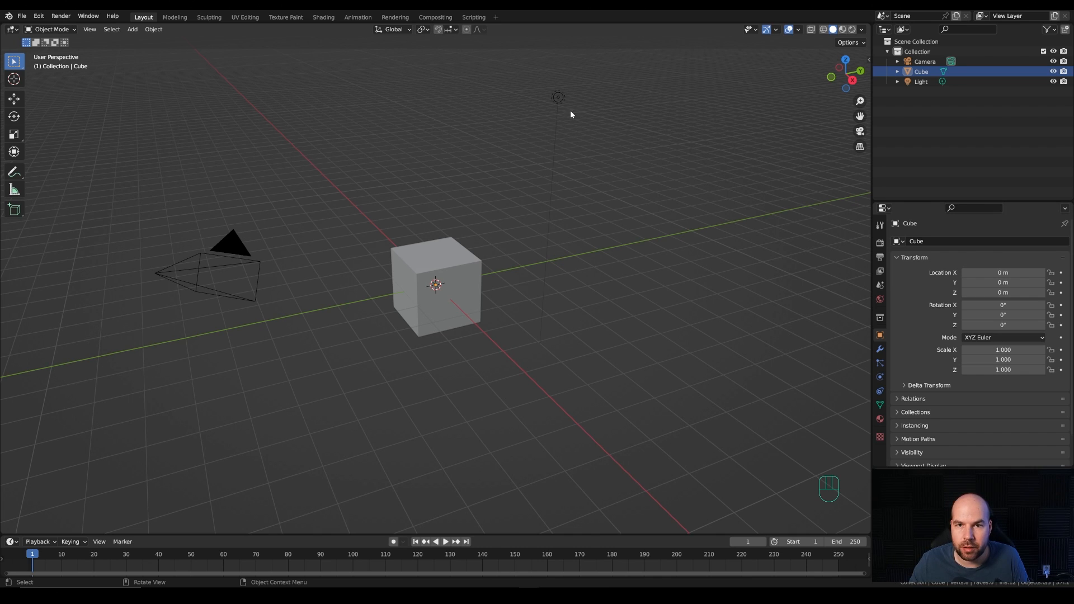
Step: Delete the default cube and the light from the scene
left_click_drag(391, 92, 653, 346)
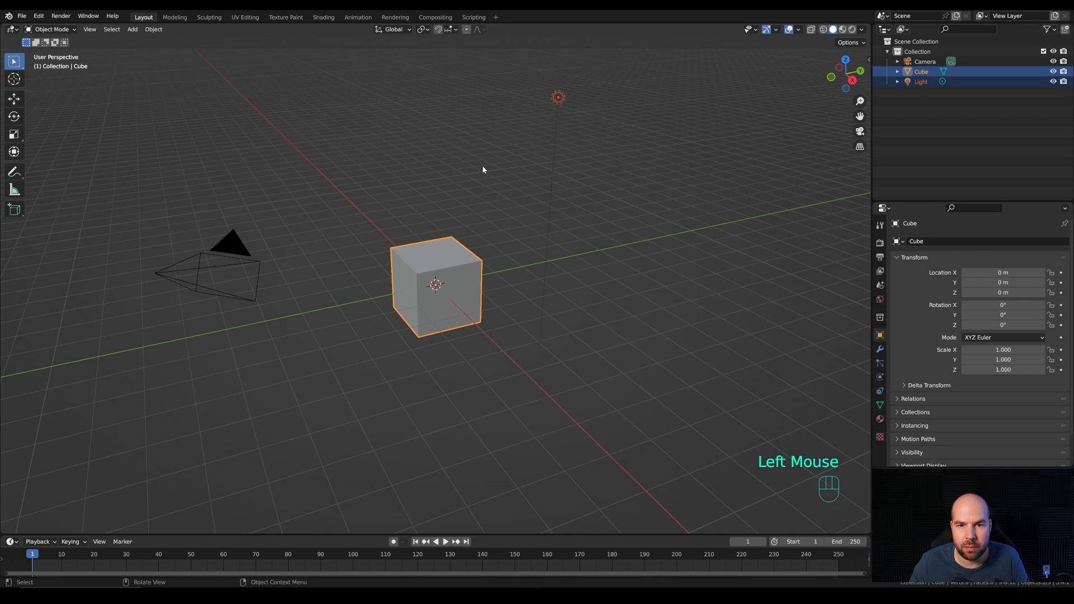
key("x")
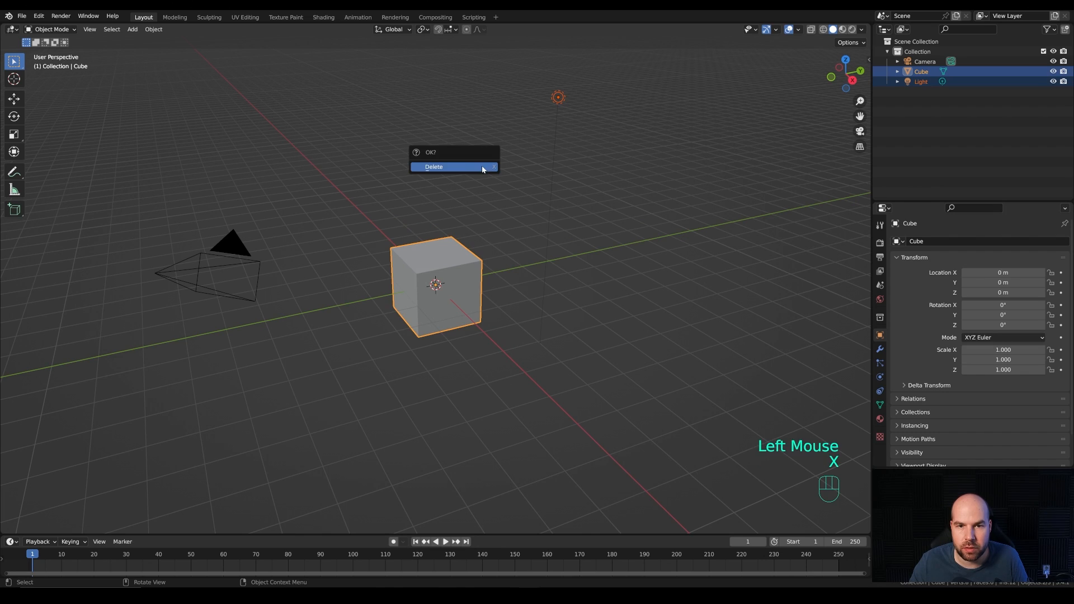
left_click(449, 167)
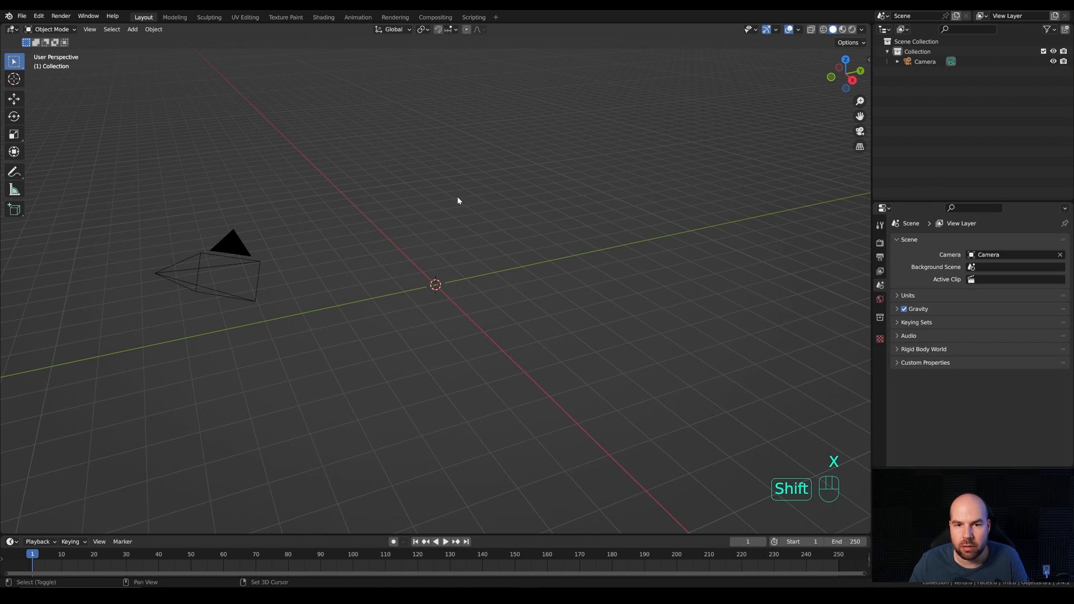
Step: Add a mesh circle with 24 vertices at the world origin
key("shift+a")
mouse_move(458, 197)
left_click(513, 219)
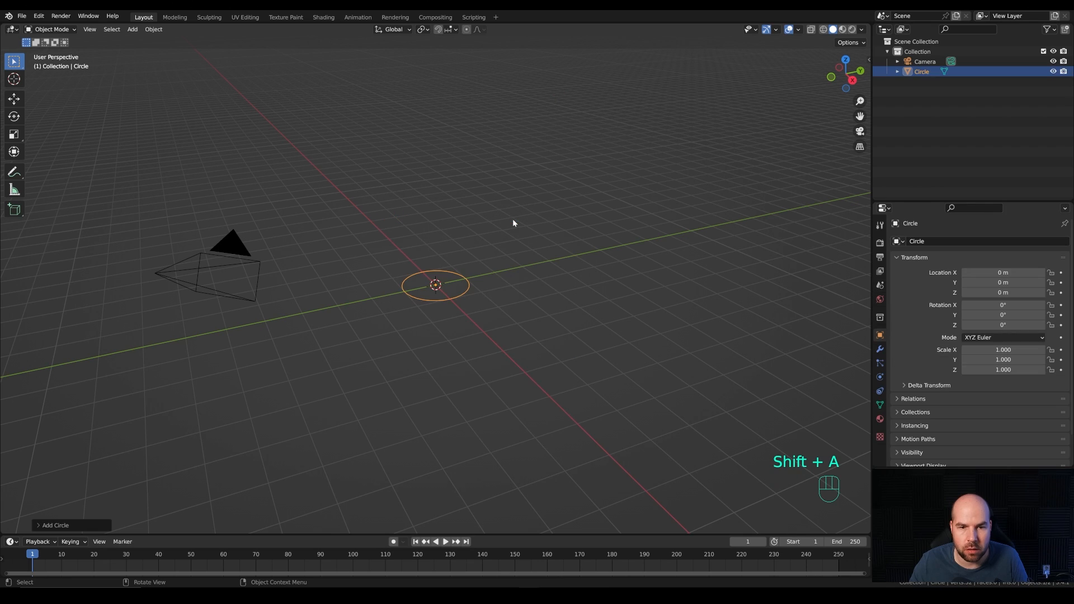
left_click(73, 523)
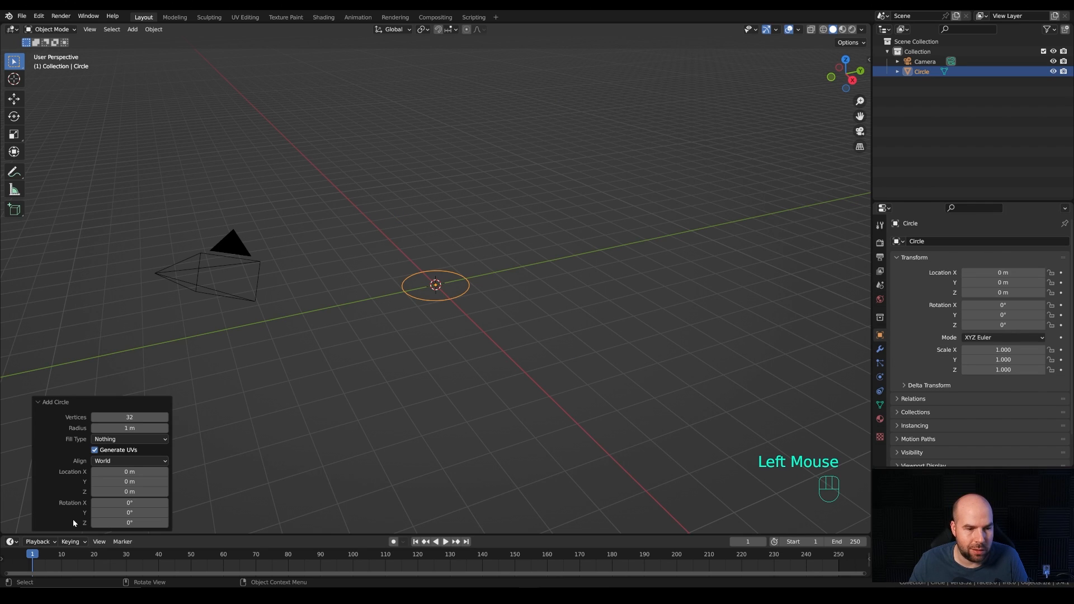
double_click(144, 418)
type("2")
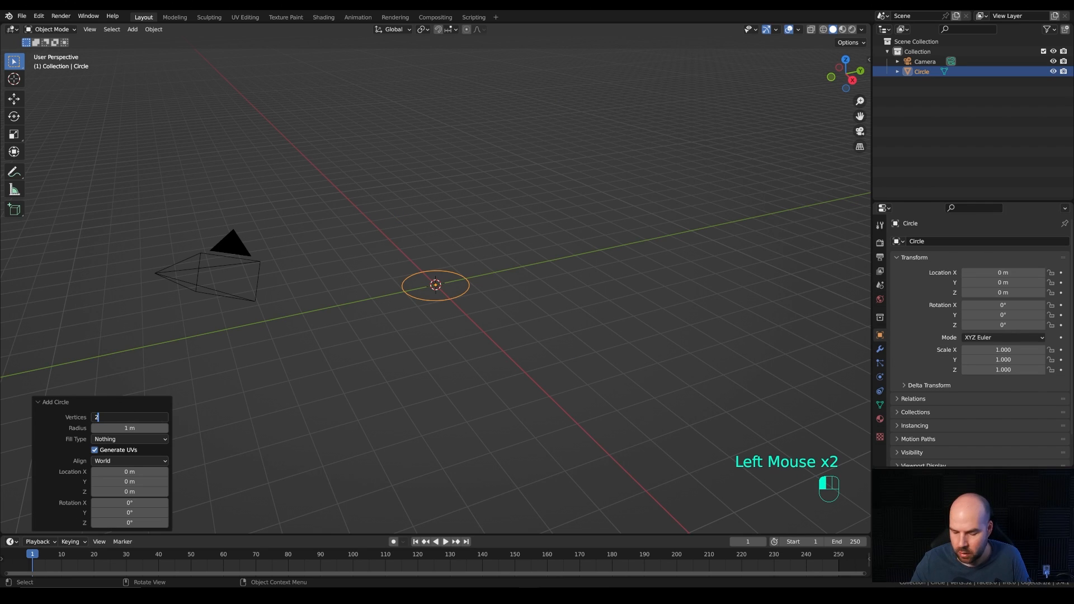
type("4")
key("Return")
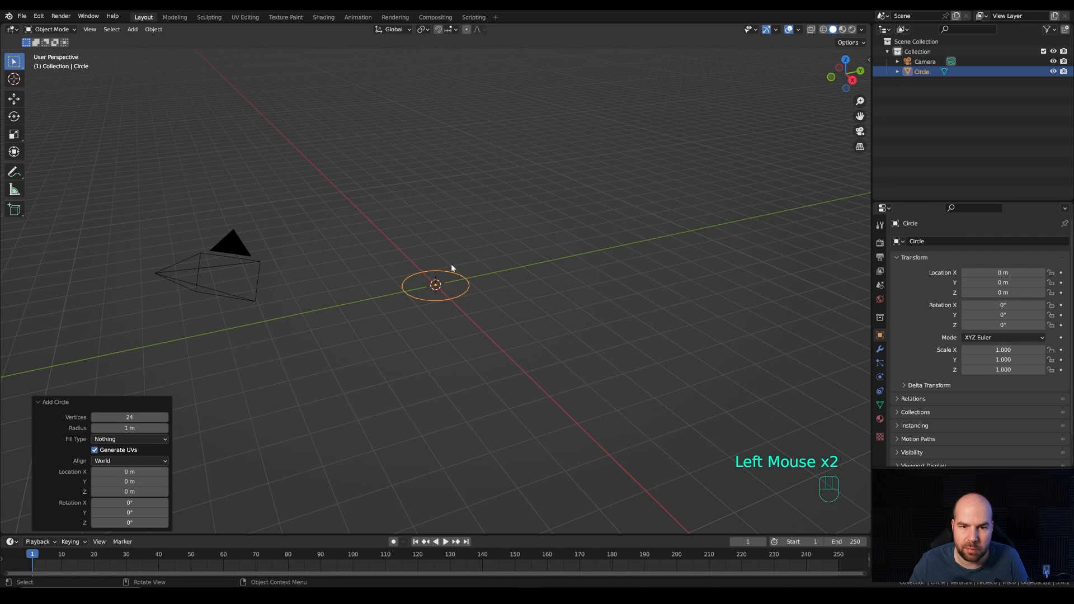
Step: Extrude the circle's edges up along Z by about 0.08 m in Edit Mode and fill the upper ring with a face
middle_click_drag(474, 290, 504, 293)
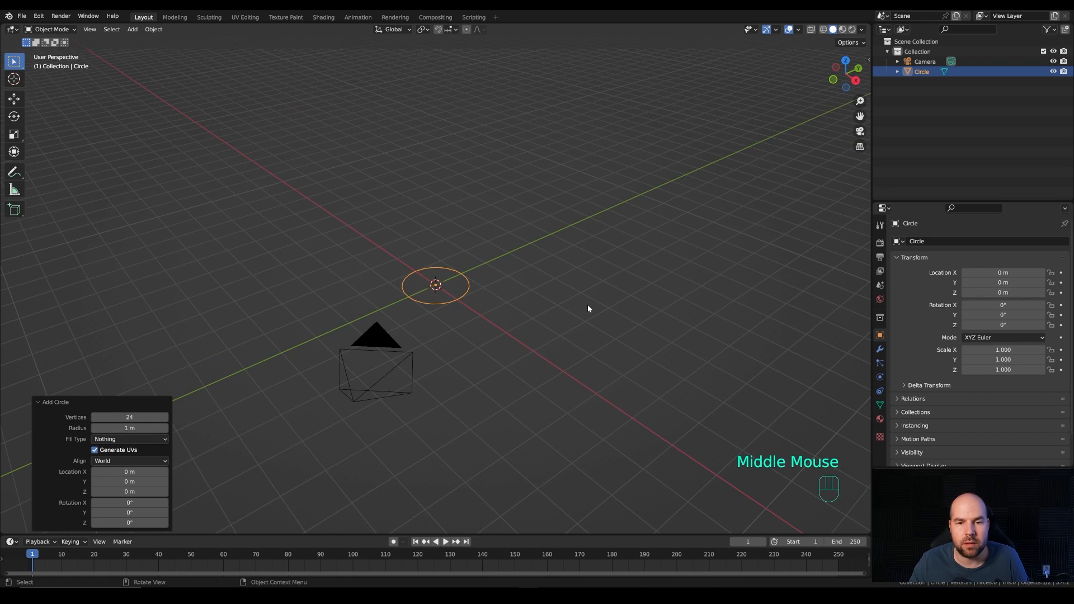
middle_click_drag(588, 308, 528, 306)
key("Tab")
scroll(497, 309, "up", 1)
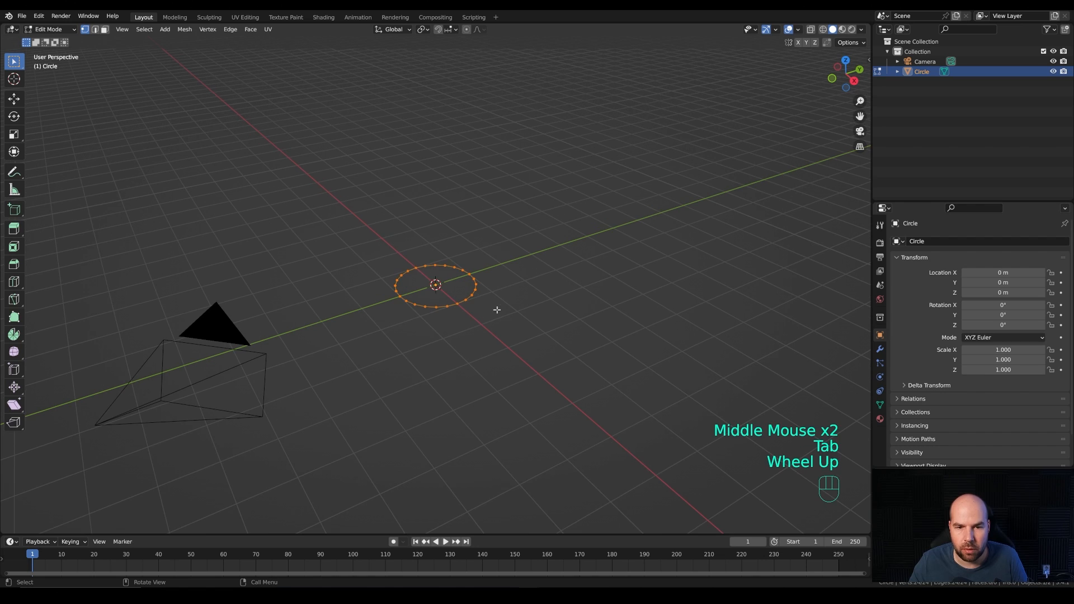
key("e")
key("z")
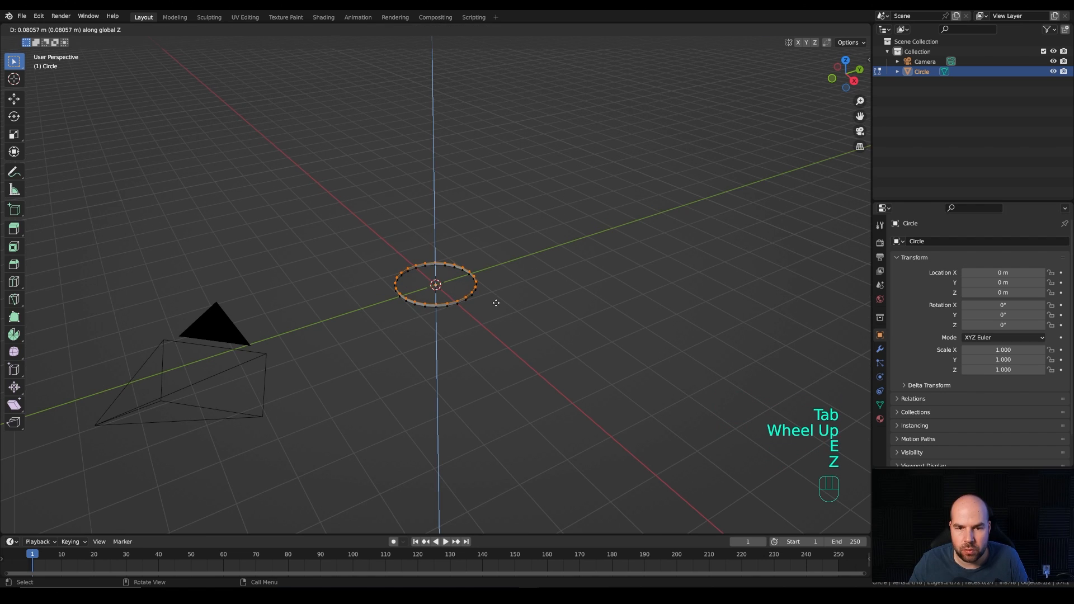
left_click(496, 302)
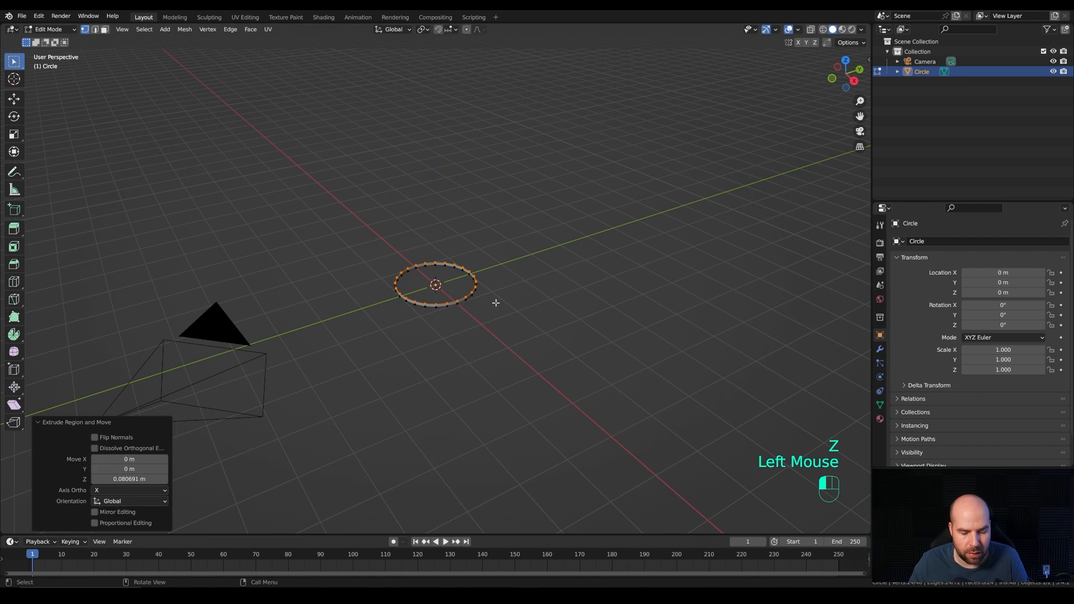
key("f")
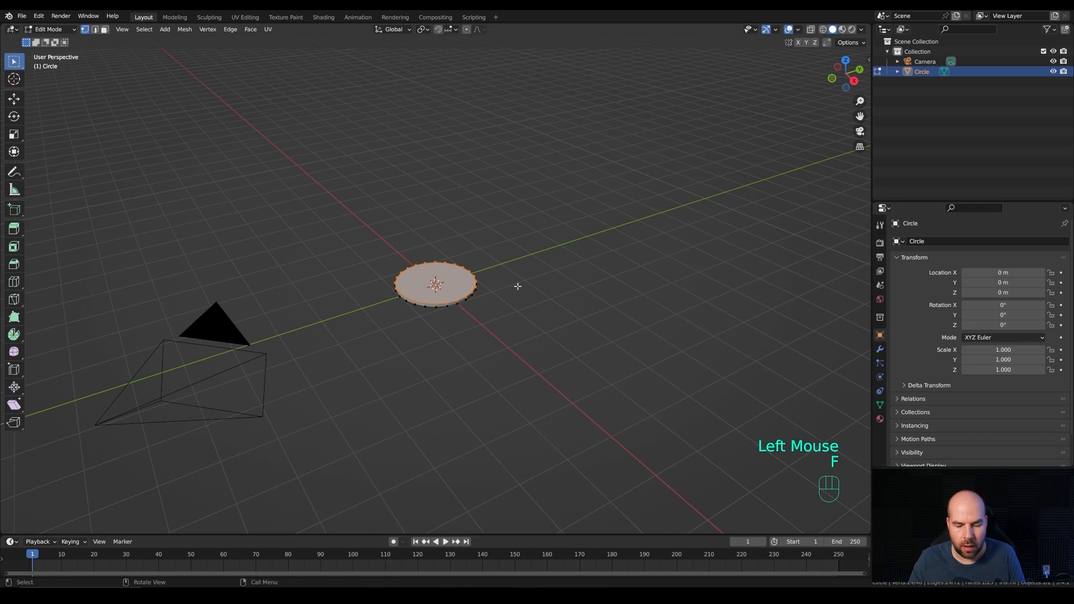
Step: Inset the disc's top face by about 0.54 m and raise the inner face about 0.2 m along Z
key("i")
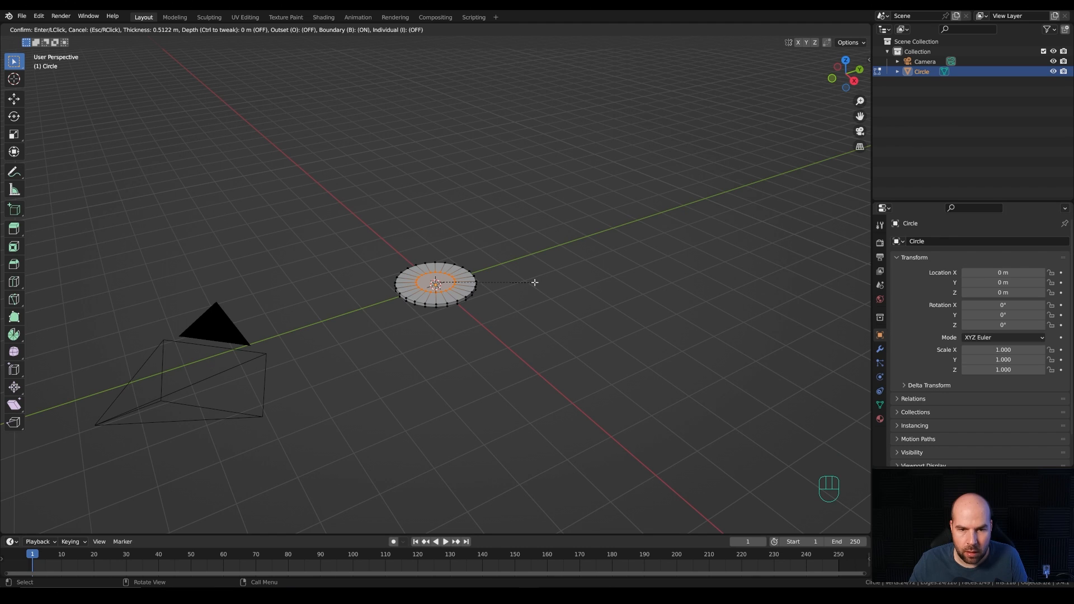
left_click(534, 286, "shift")
key("g")
key("z")
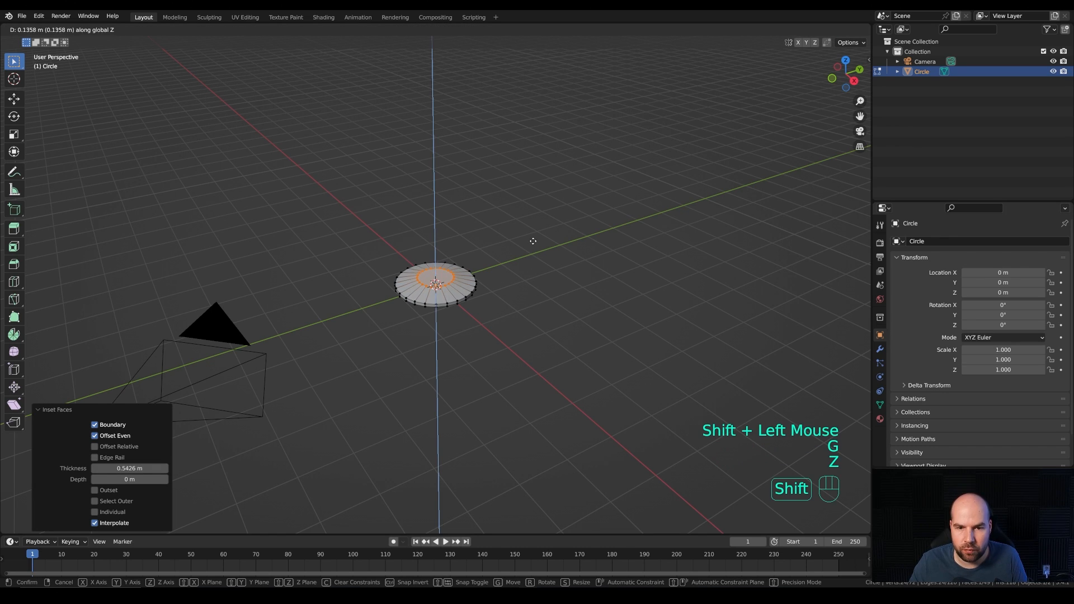
left_click(535, 218)
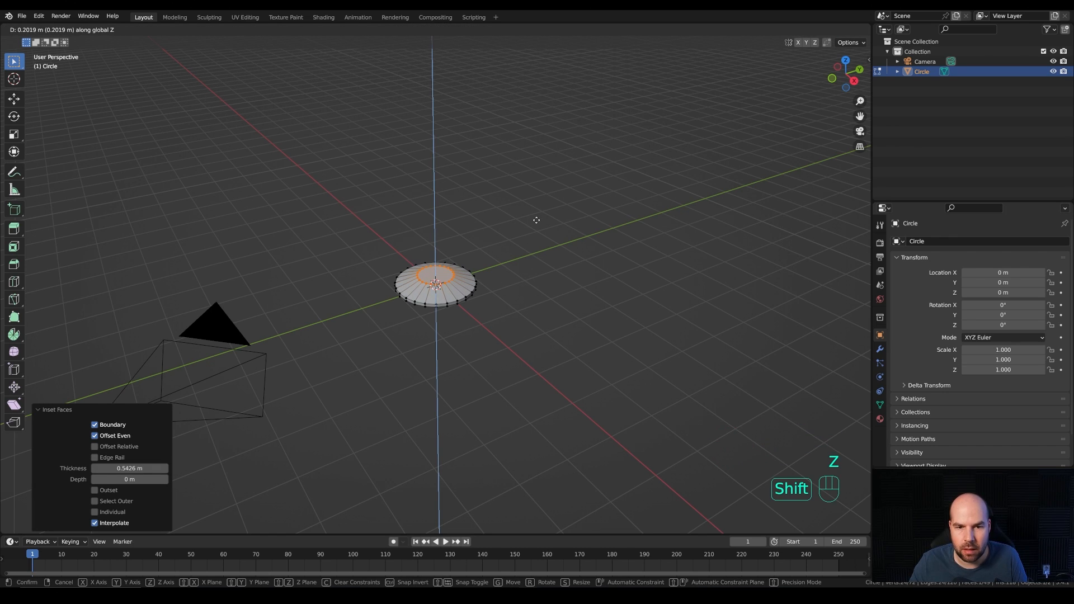
Step: Extrude the inner top face upward by about 0.35 m and scale it down to about 0.5 to form a tapered dome
key("e")
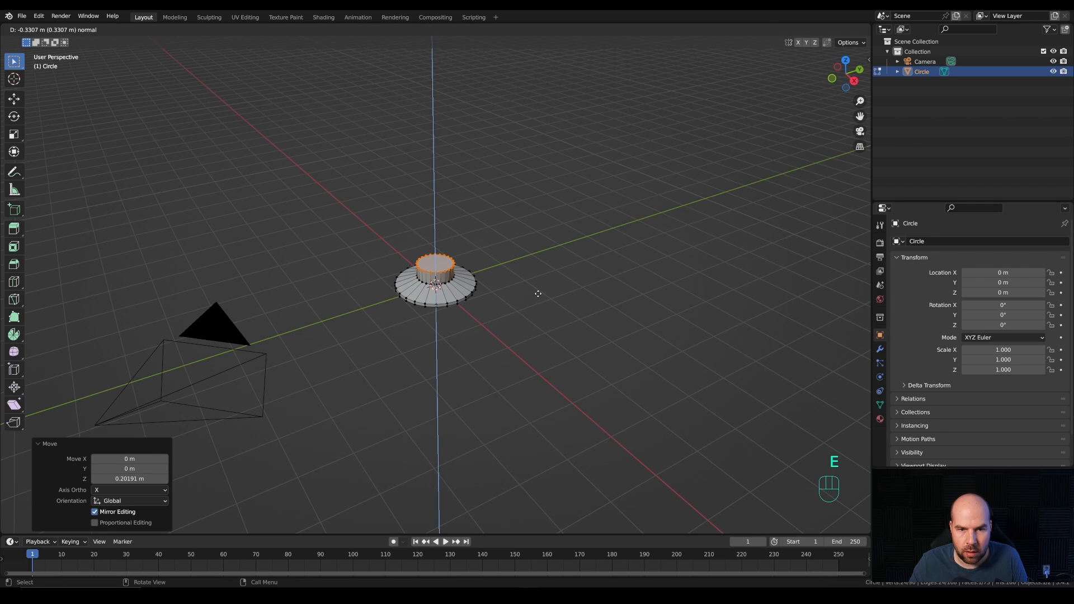
left_click(539, 293)
key("s")
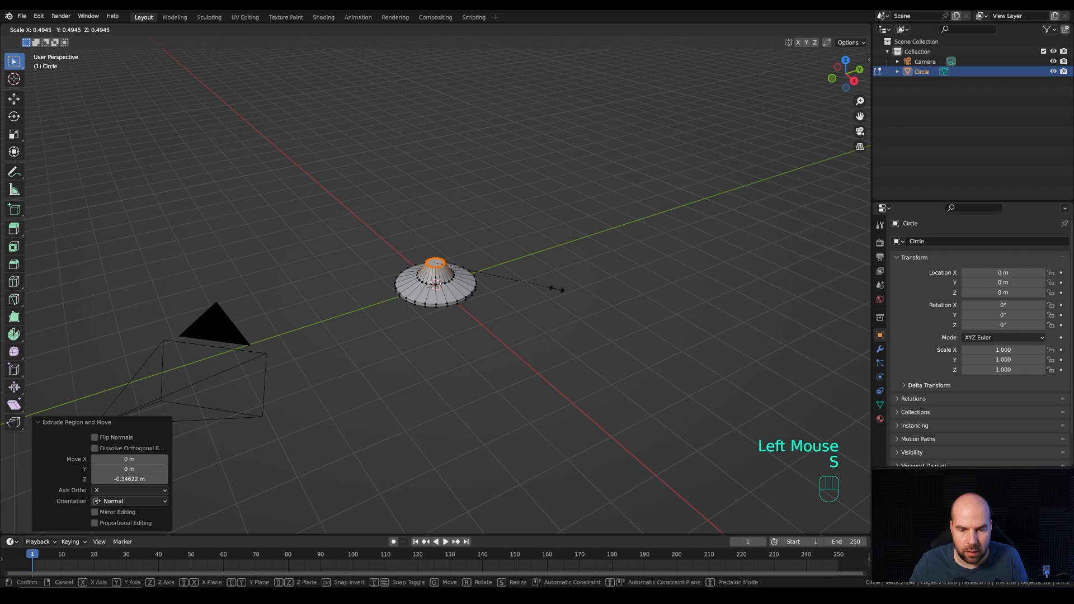
left_click(556, 289)
Step: Bevel the dome's top rim with two segments and a width of about 0.18 m
scroll(526, 280, "up", 3)
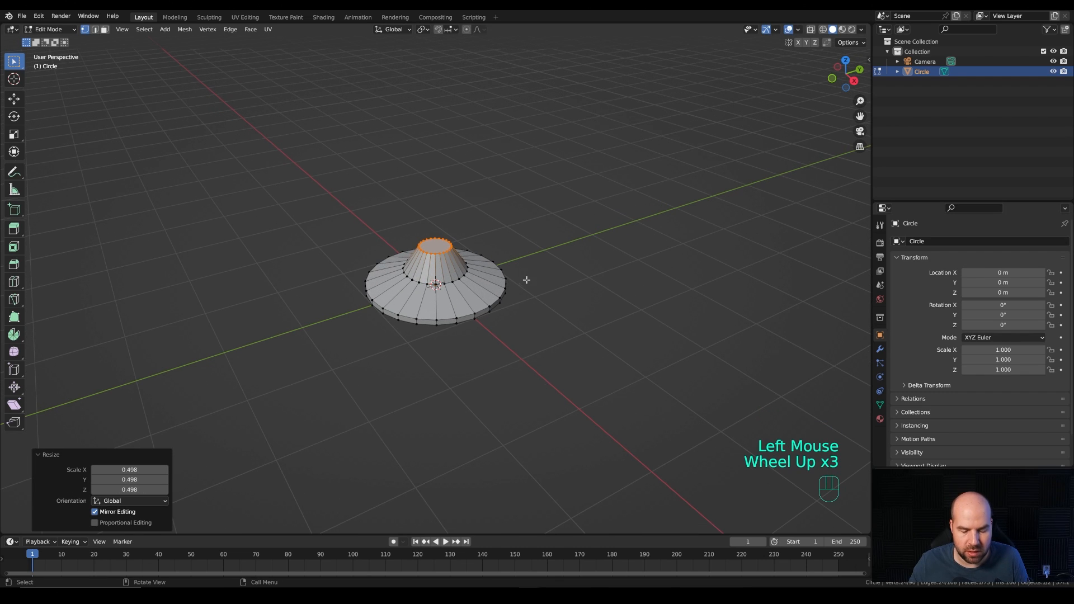
key("ctrl")
key("ctrl+b")
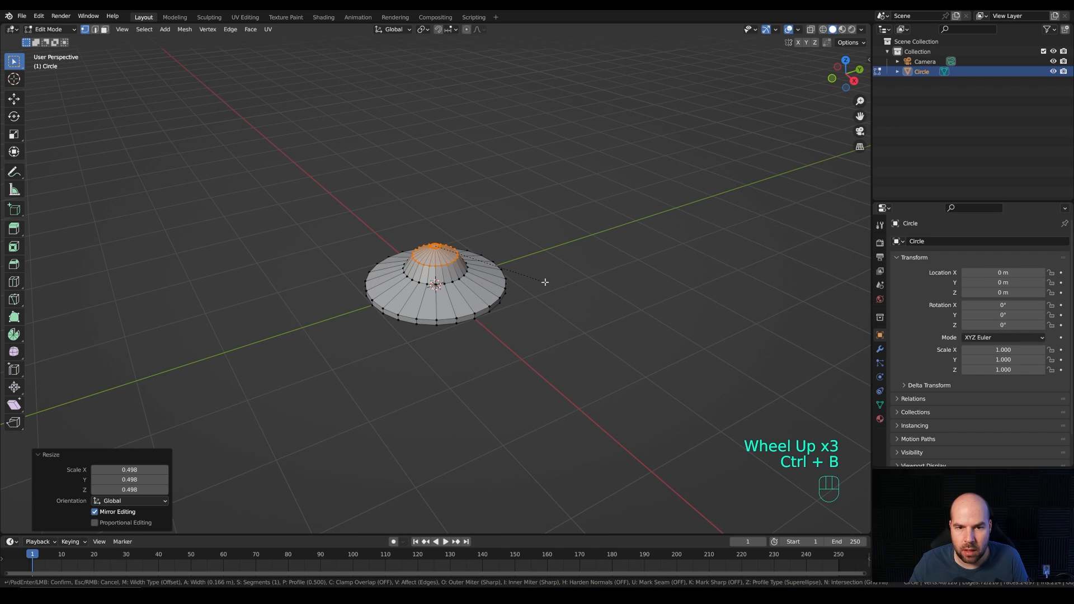
scroll(546, 282, "up", 1)
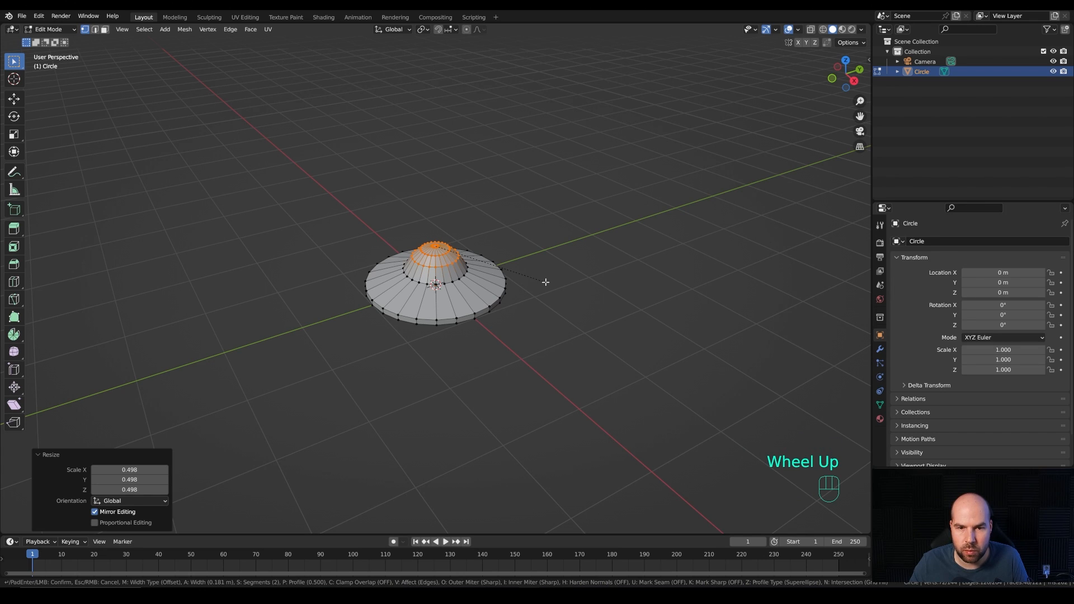
left_click(546, 282)
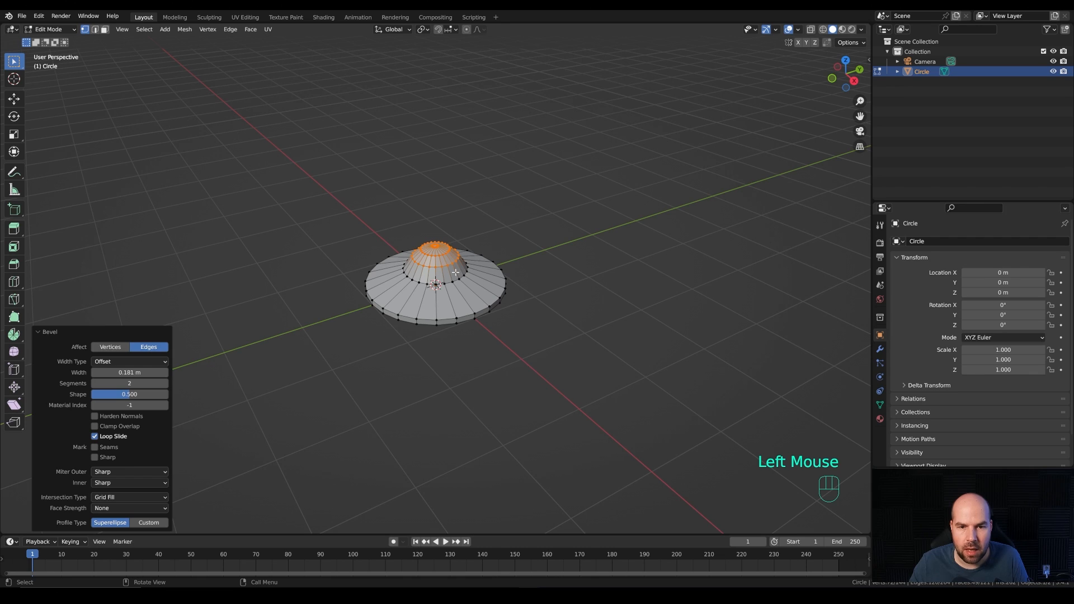
Step: Select the lower edge loop of the dome's bevel and slide it down the dome by a factor of about 0.22
key("2")
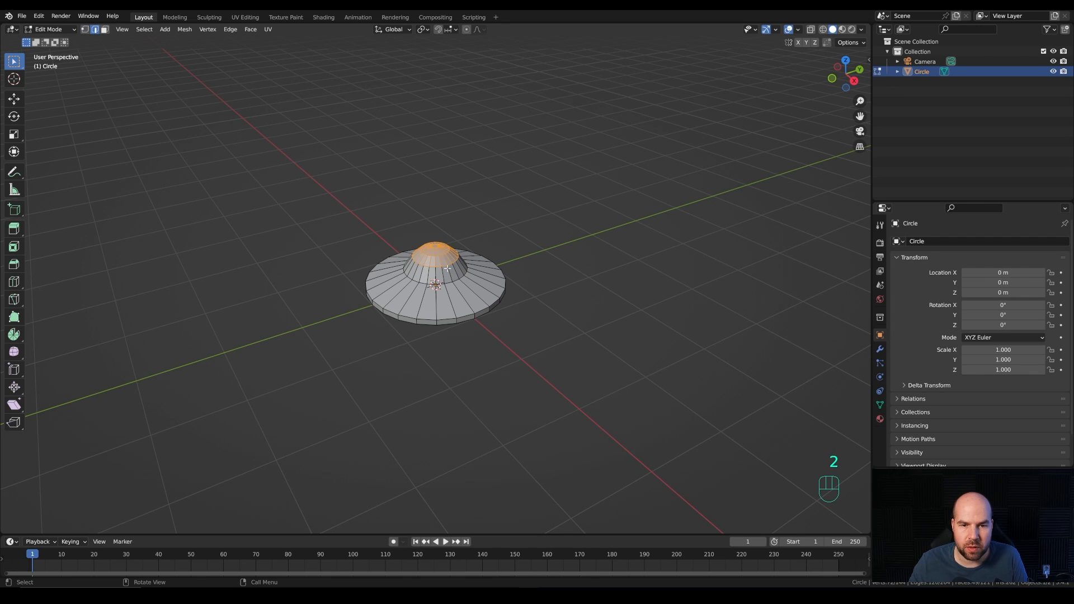
left_click(404, 250, "alt")
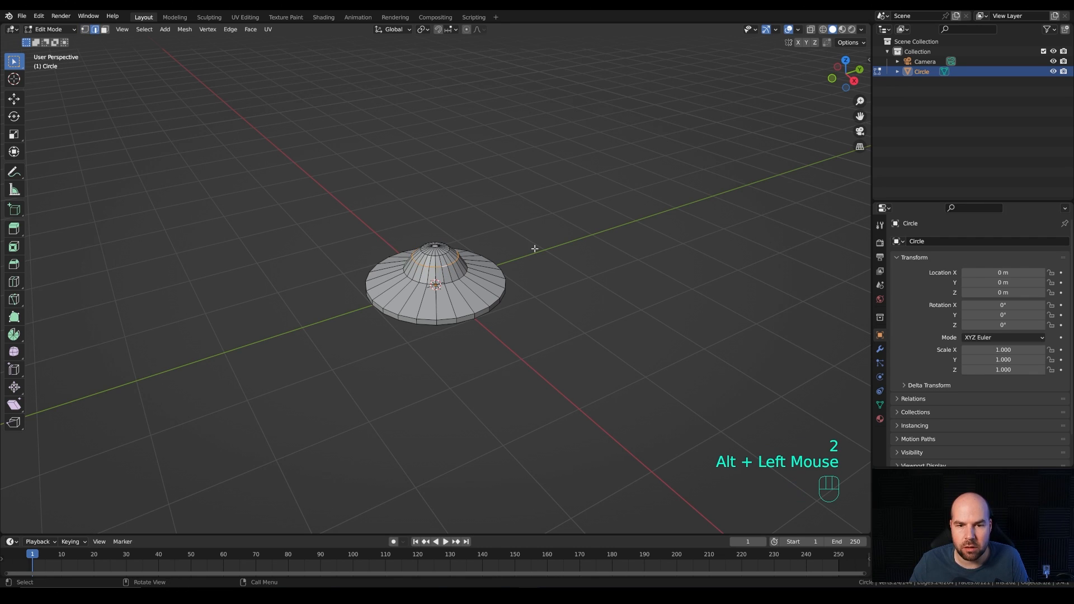
key("g")
key("g")
key("shift")
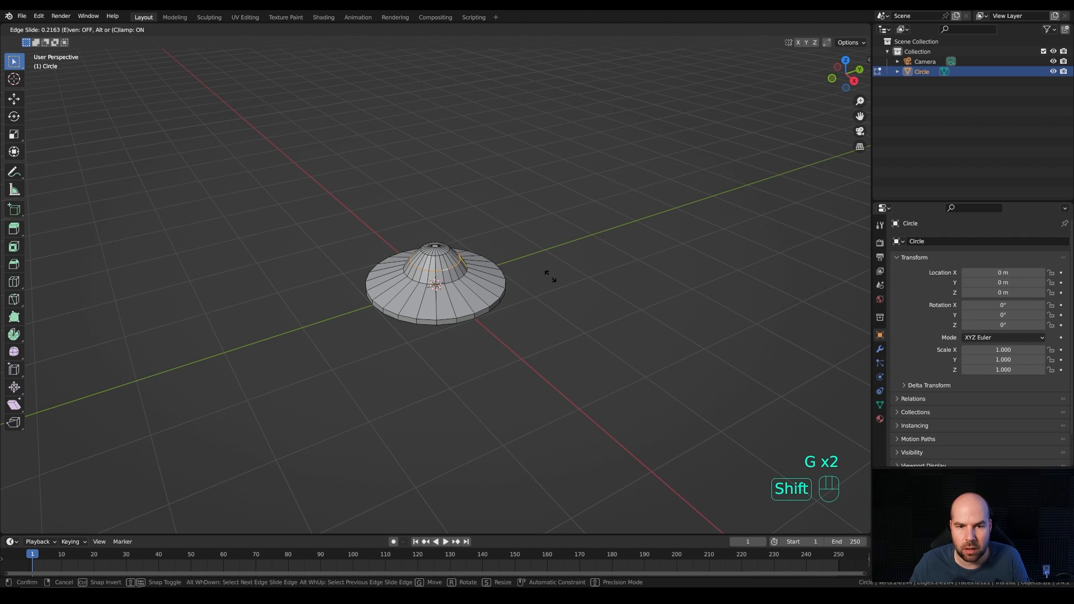
left_click(550, 275, "shift")
key("ctrl+z")
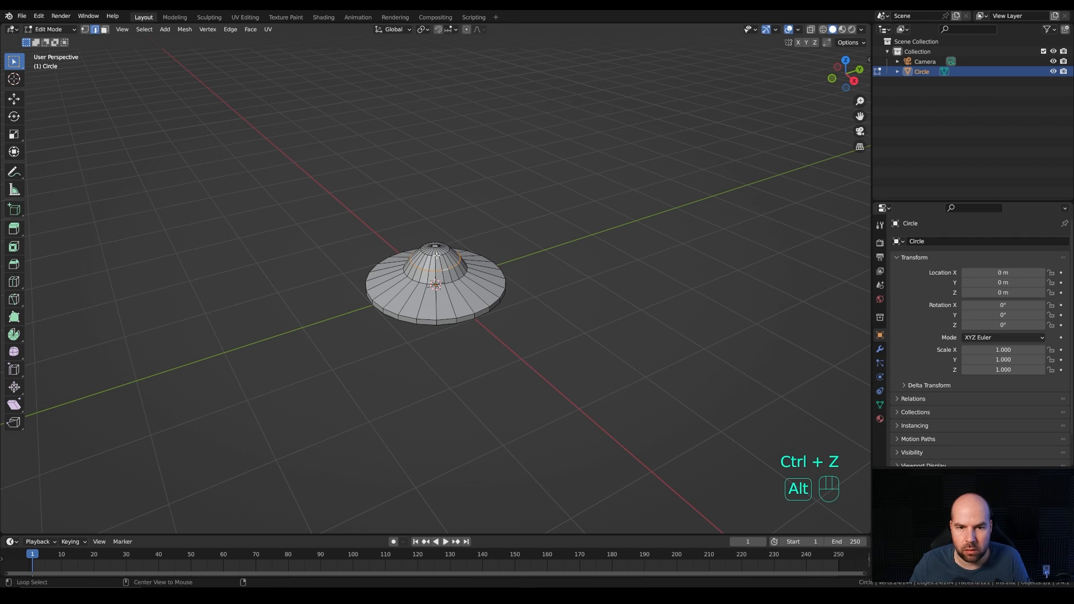
Step: Add the upper edge loop of the dome to the selection and bevel both loops about 0.06 m with one segment
left_click(459, 253, "alt+shift")
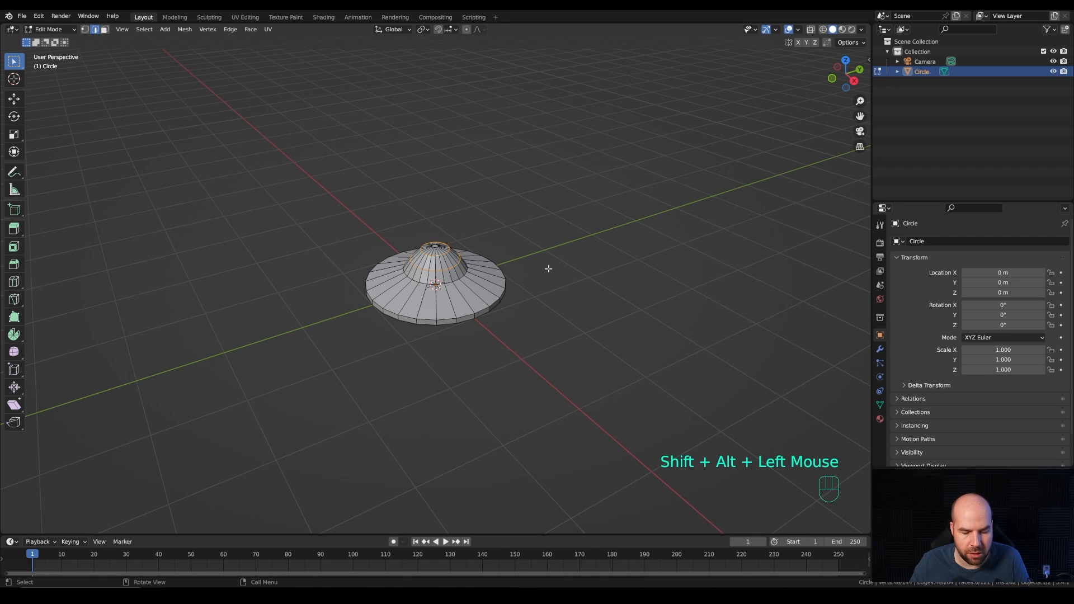
key("ctrl+b")
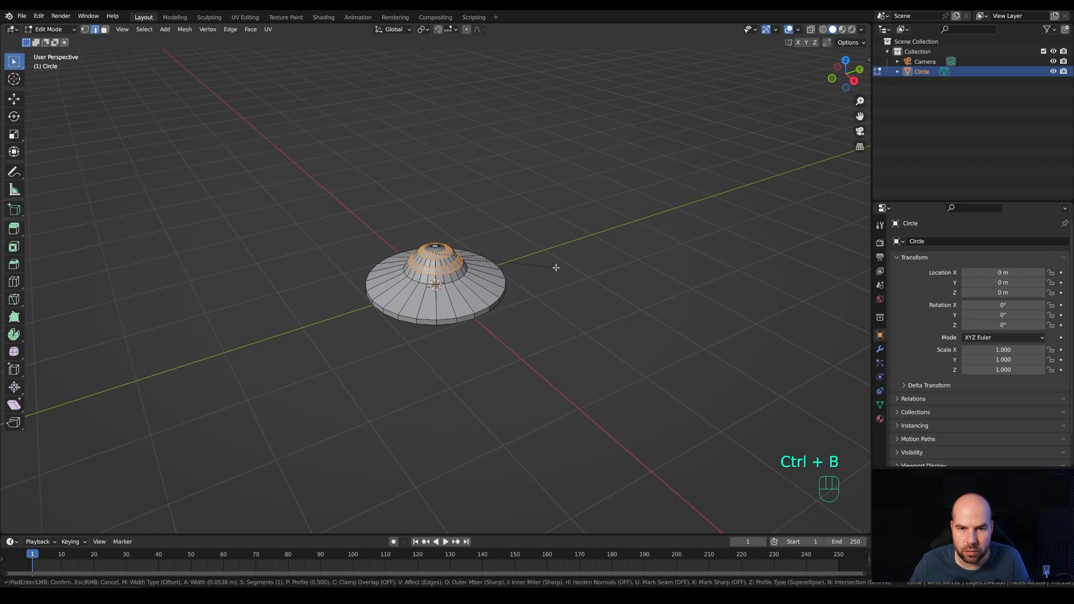
key("shift")
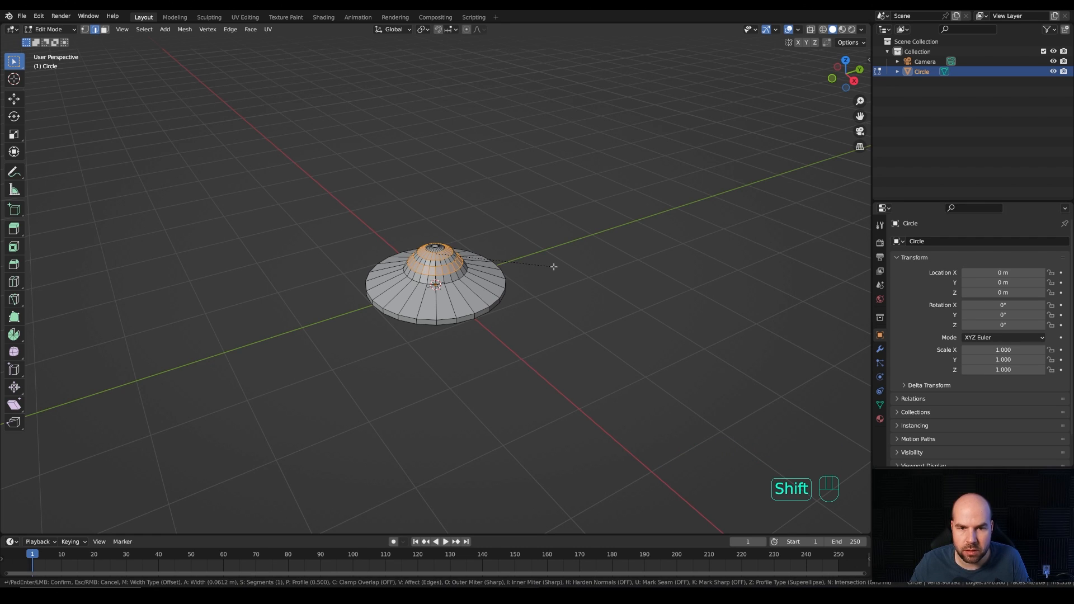
left_click(554, 267, "shift")
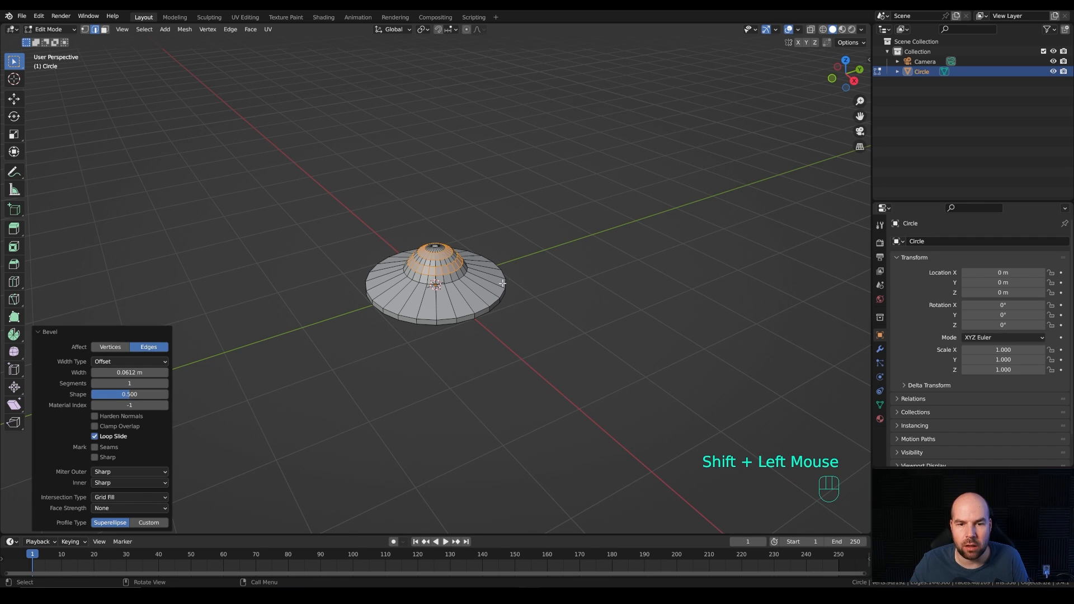
Step: Add one loop cut around the saucer's disc, slid close to the dome's base at a factor of about 0.73
key("ctrl+r")
left_click(463, 289)
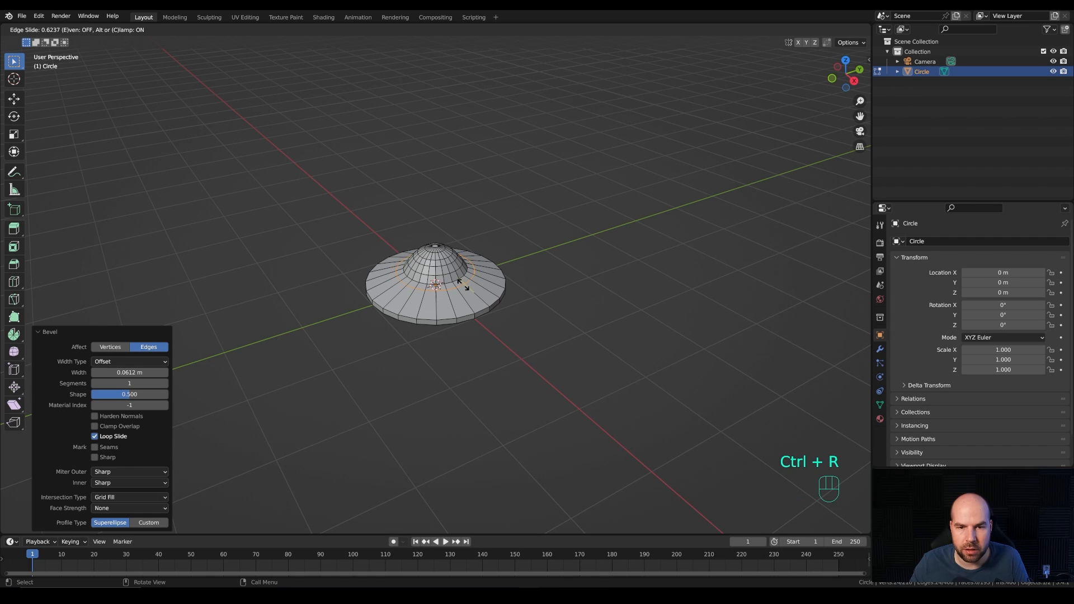
left_click(462, 285)
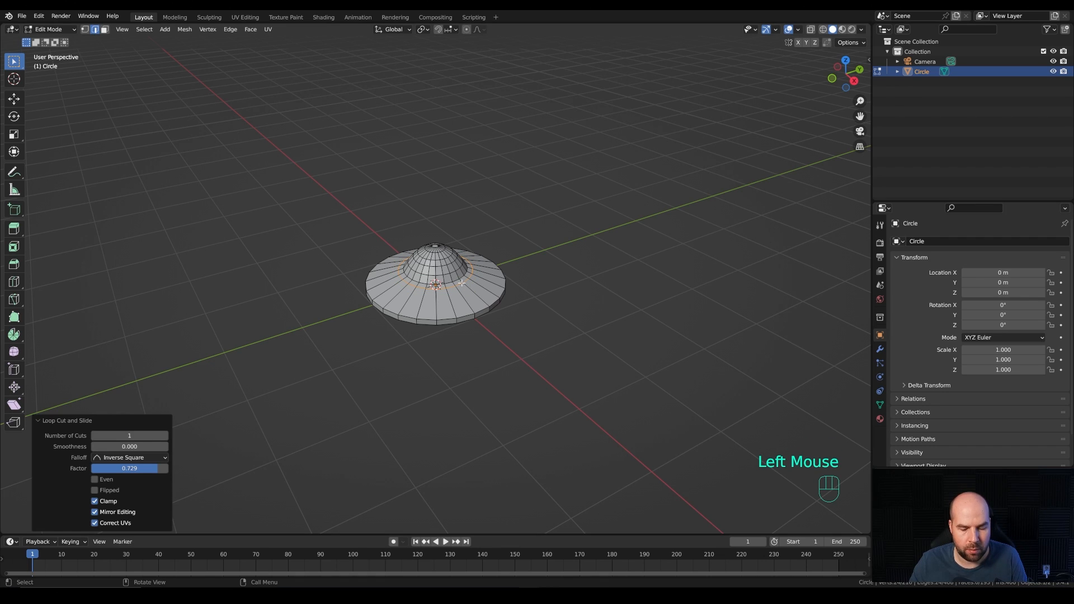
Step: Extrude the narrow face loop around the dome's base down along global Z by about 0.07 m to form a groove
key("3")
left_click(460, 282, "alt")
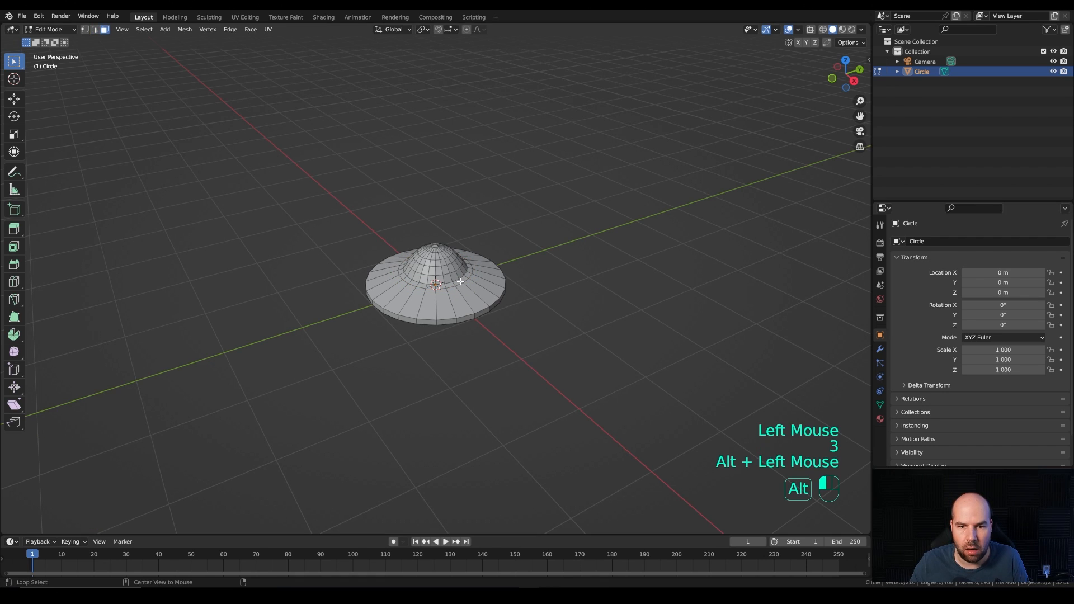
key("e")
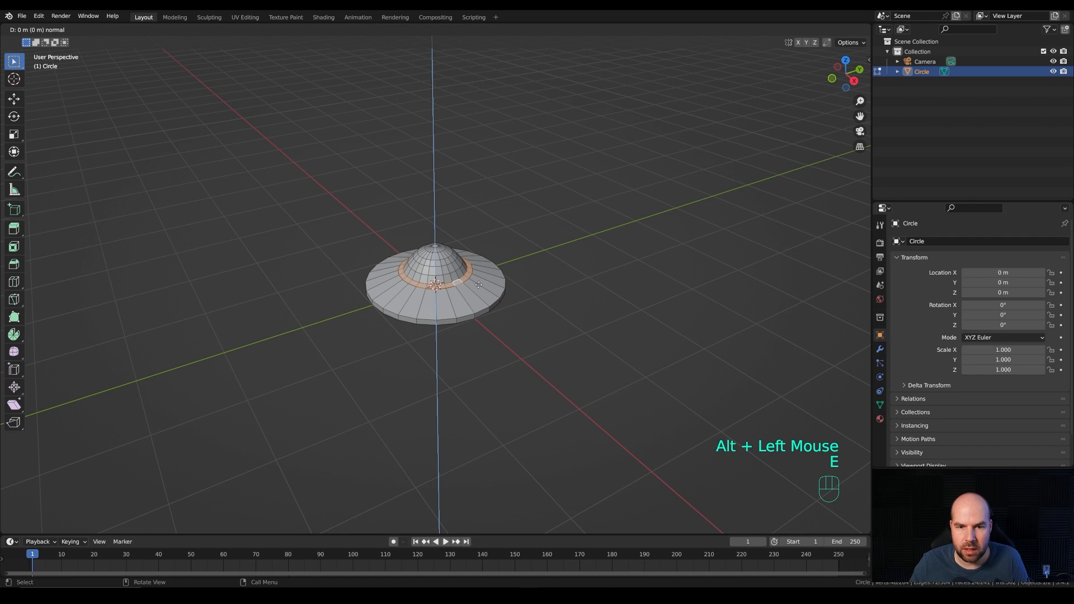
key("z")
key("z")
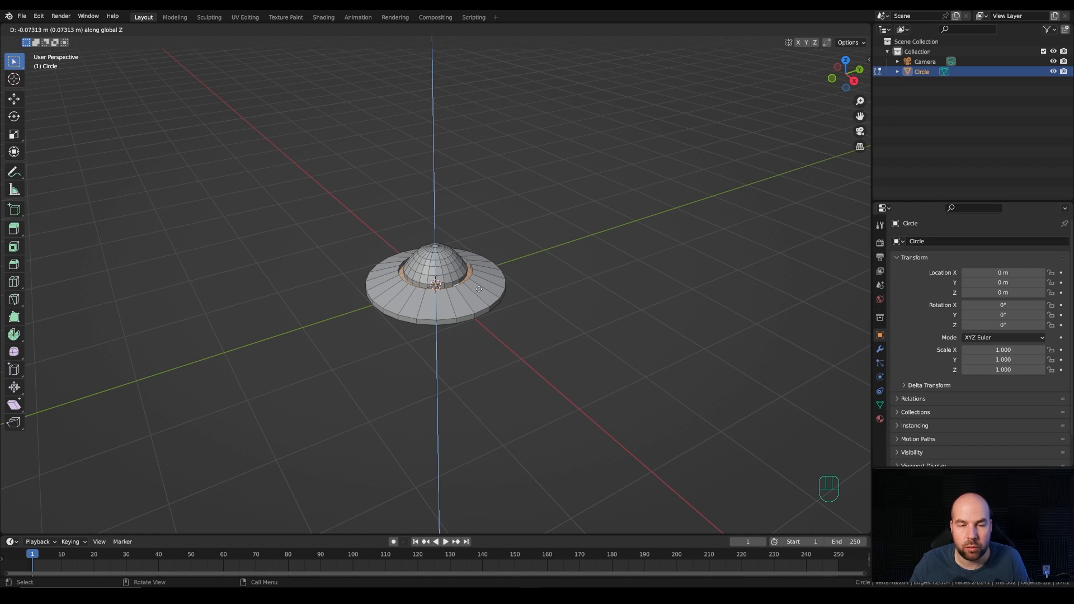
left_click(479, 289)
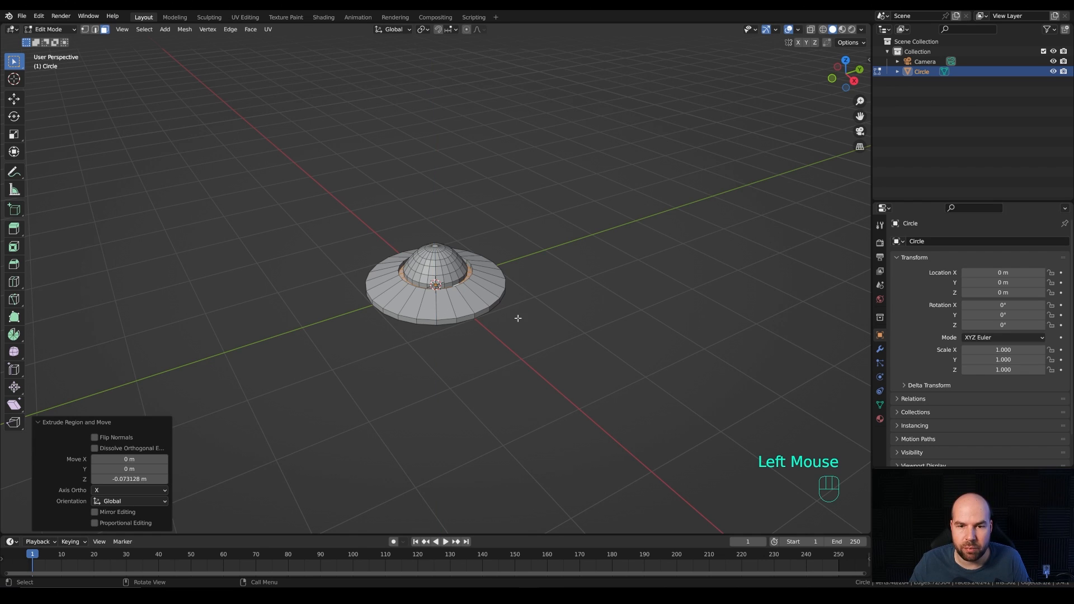
Step: Add a Mirror modifier to the saucer that mirrors it across Z only, with the X axis switched off
middle_click_drag(518, 319, 456, 285)
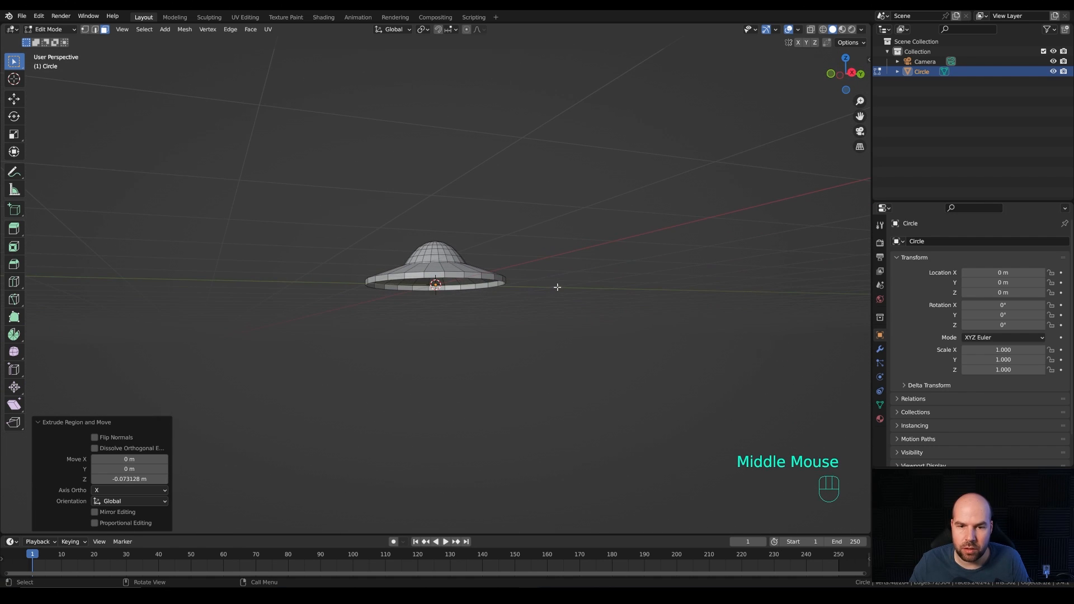
left_click(880, 349)
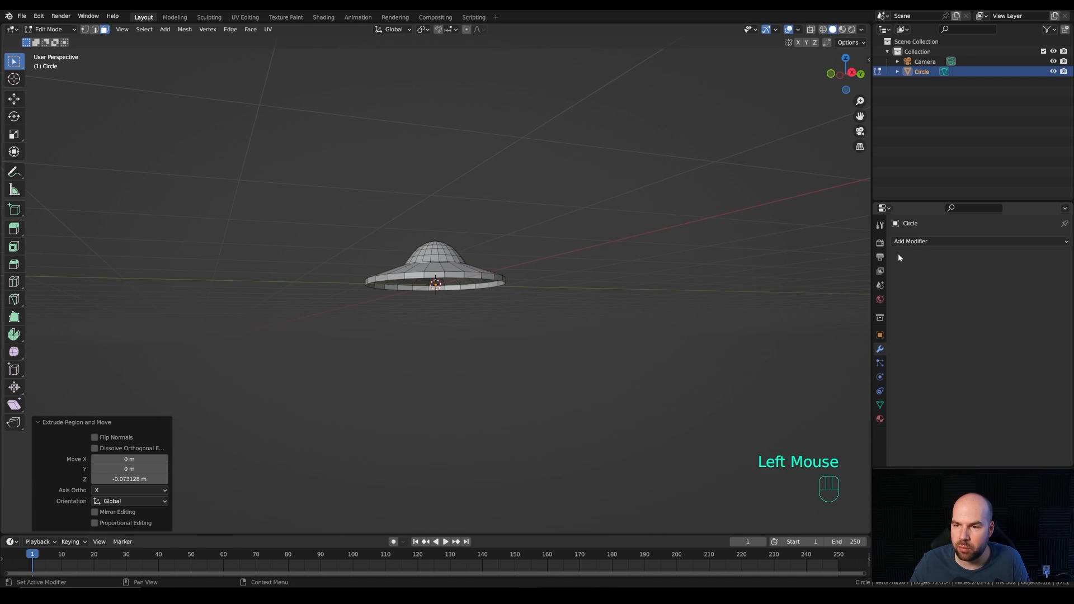
left_click(919, 243)
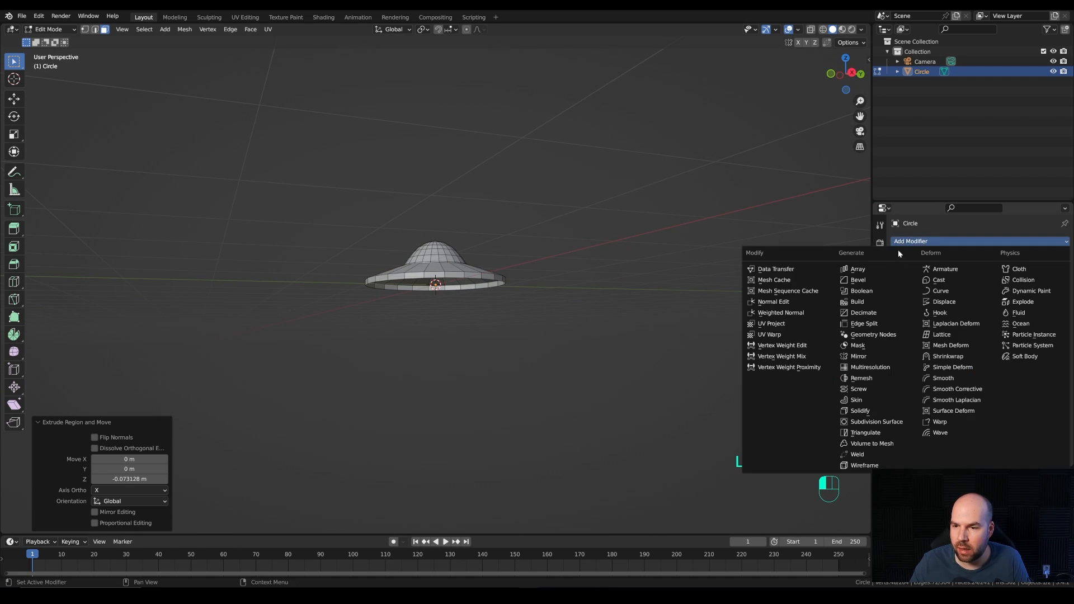
left_click(871, 365)
left_click(968, 274)
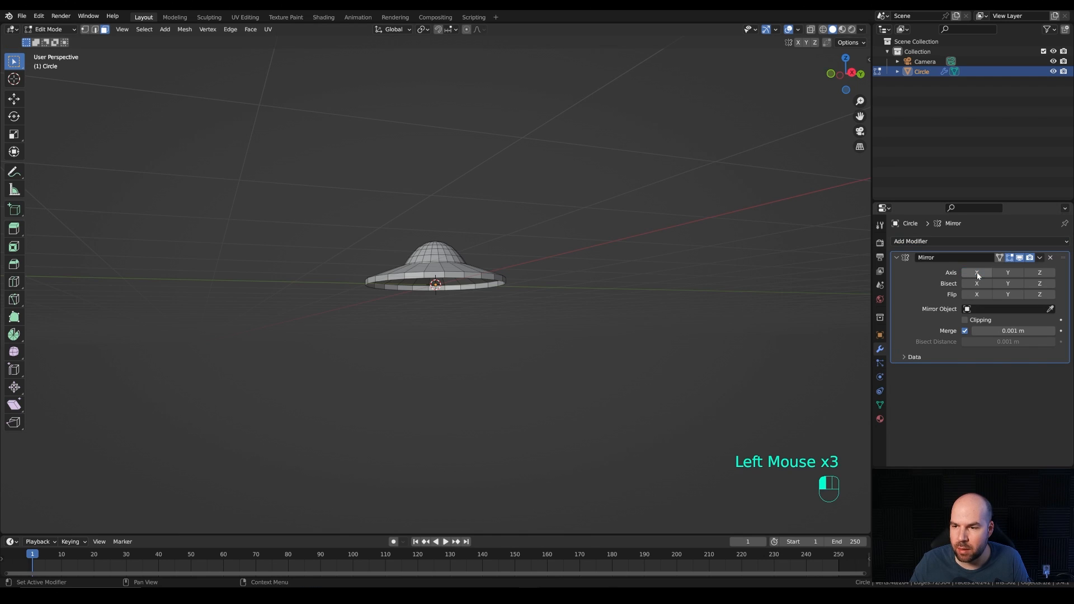
left_click(1040, 274)
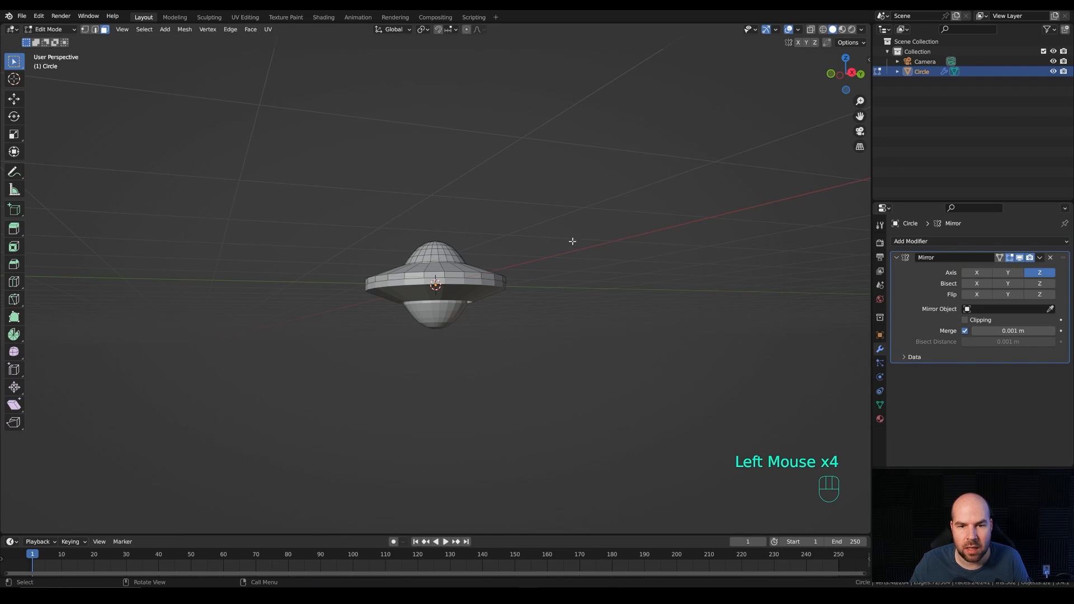
mouse_move(573, 241)
middle_mouse_down()
mouse_move(510, 259)
mouse_move(563, 264)
mouse_move(547, 257)
mouse_move(556, 241)
middle_mouse_up()
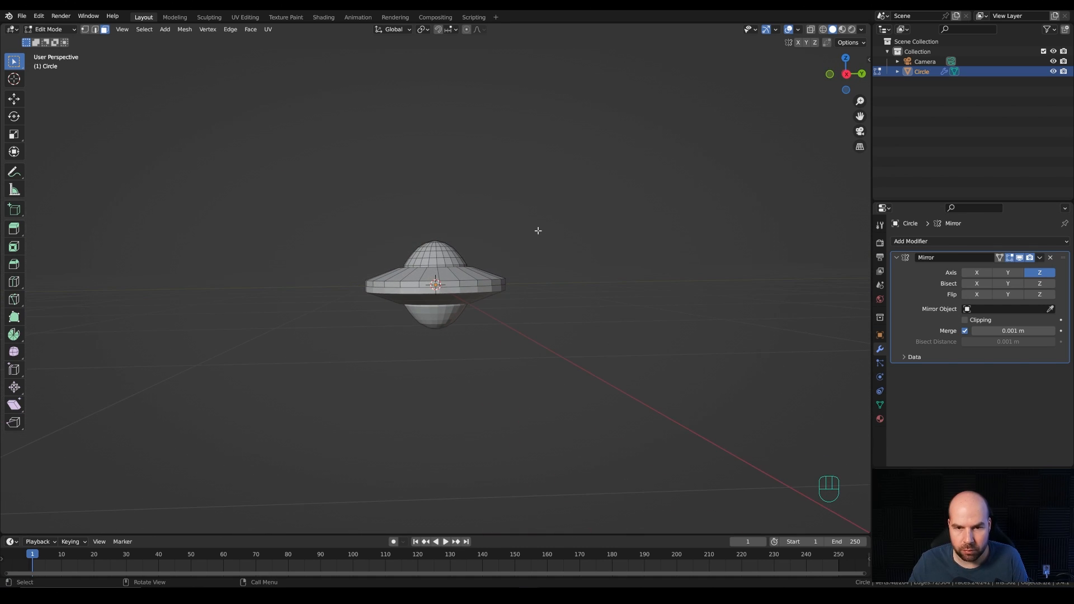
Step: Set the pivot point to the 3D Cursor and scale the entire saucer mesh along global Z by about 0.69
key("period")
left_click(620, 231)
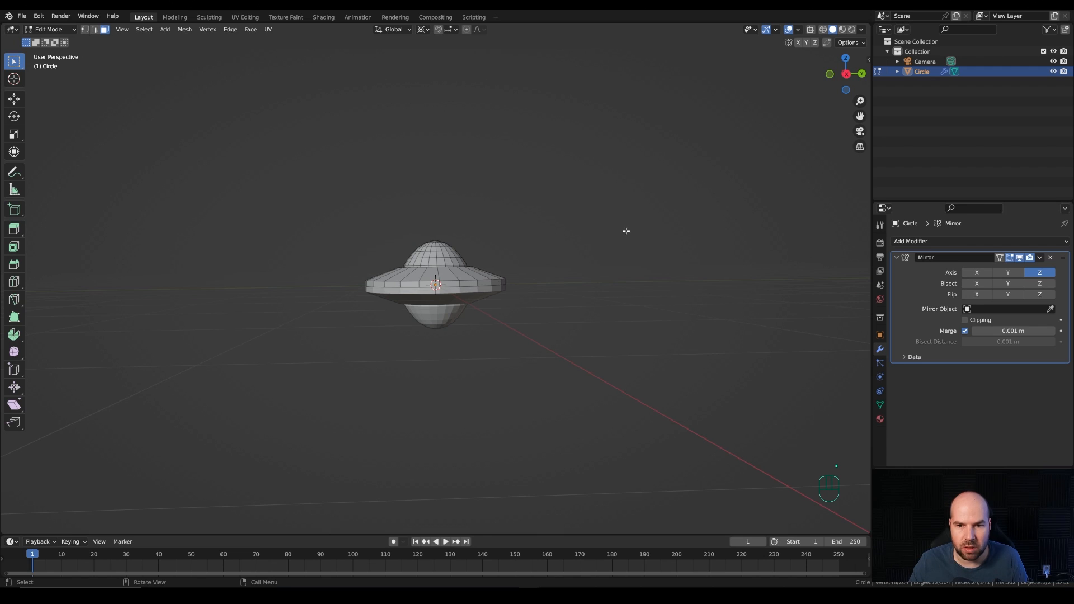
middle_click_drag(626, 229, 601, 248)
key("a")
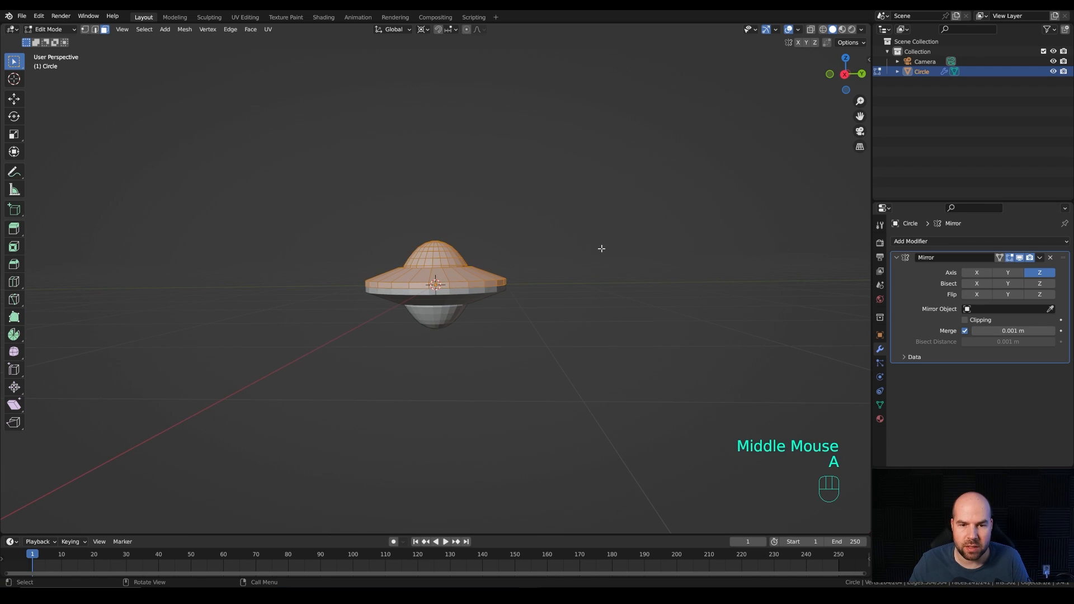
key("s")
key("z")
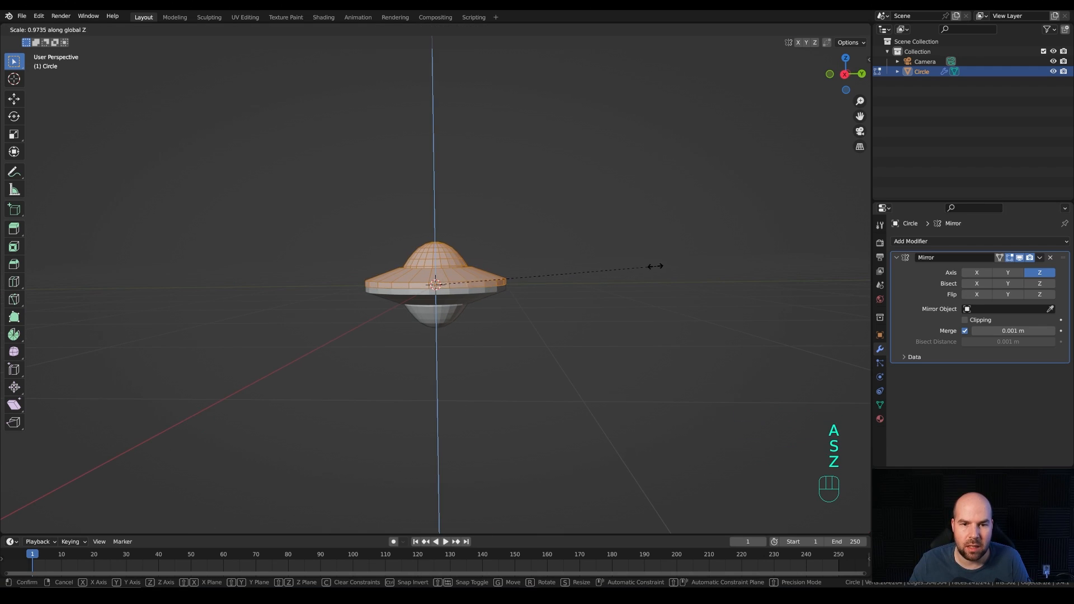
left_click(592, 264)
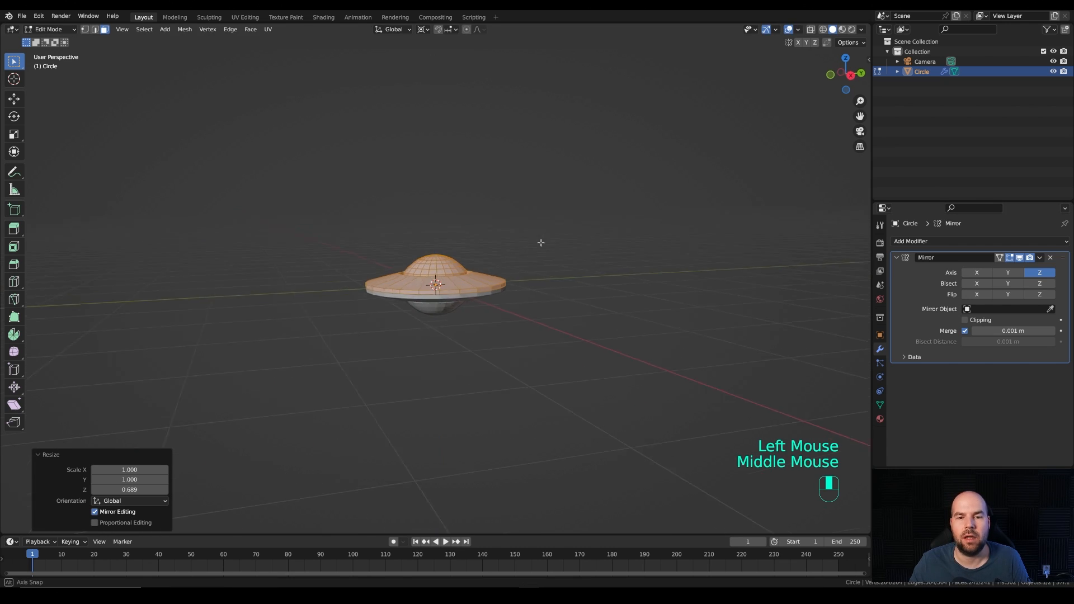
Step: Set the pivot point back to Median Point and return to Object Mode
middle_click_drag(539, 240, 582, 274)
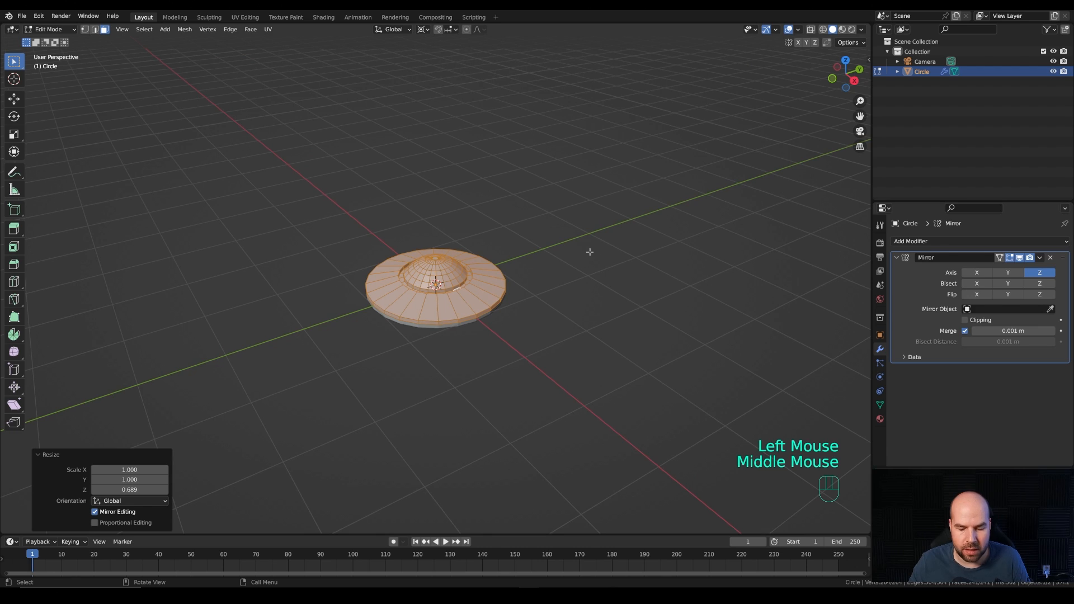
key("period")
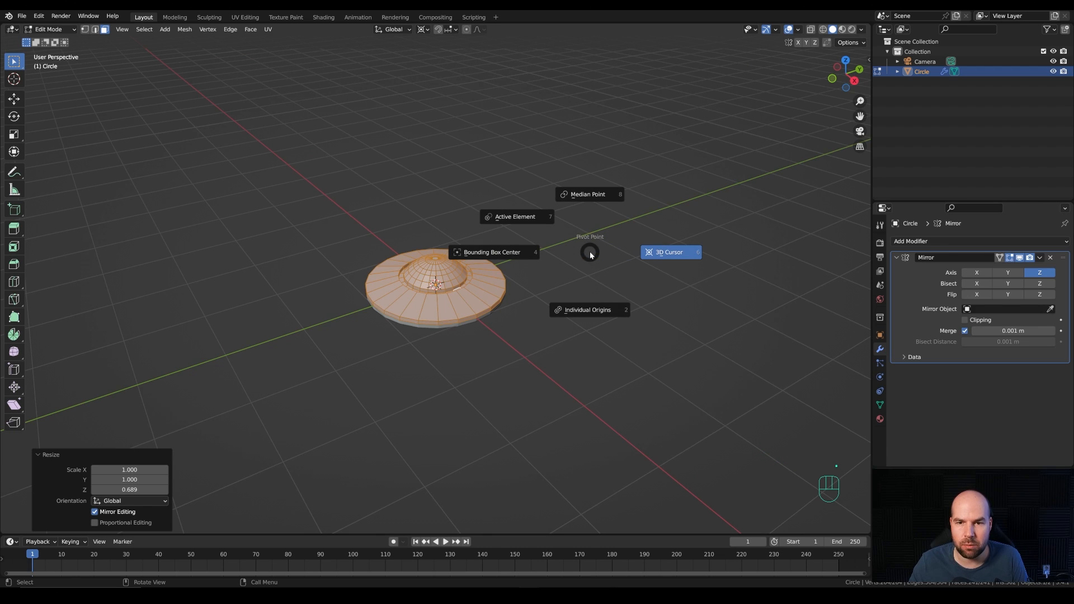
left_click(583, 169)
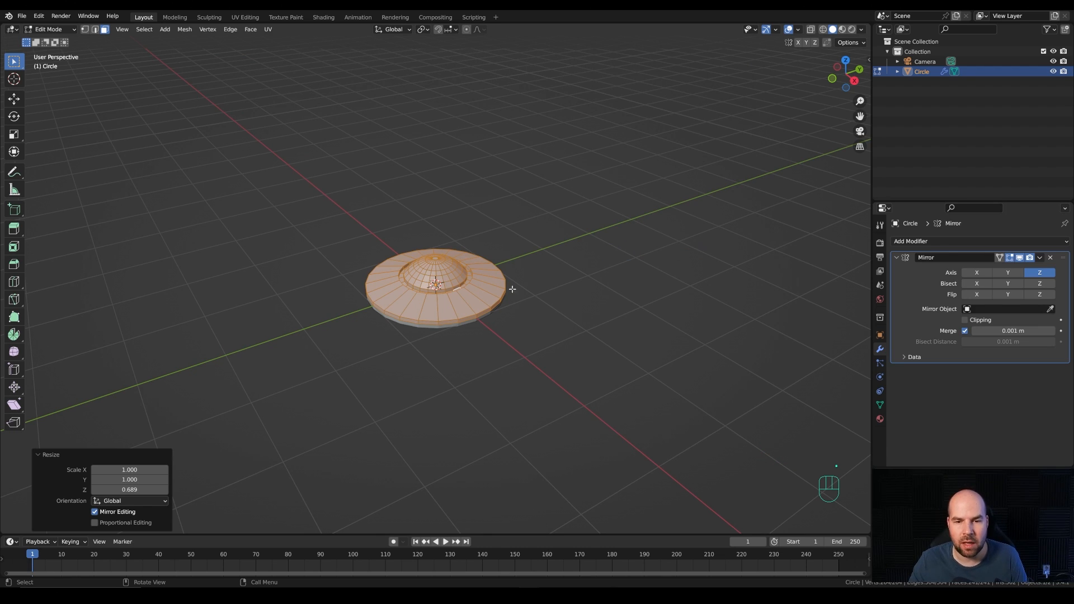
key("Tab")
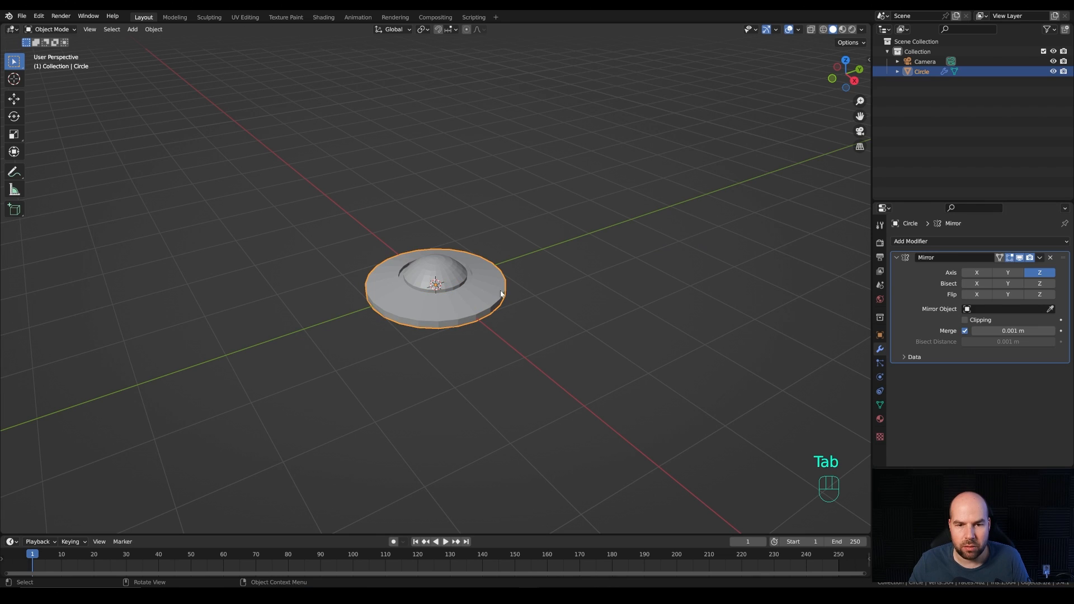
Step: Add a new mesh circle with 12 vertices at the saucer's centre
key("shift+a")
mouse_move(507, 288)
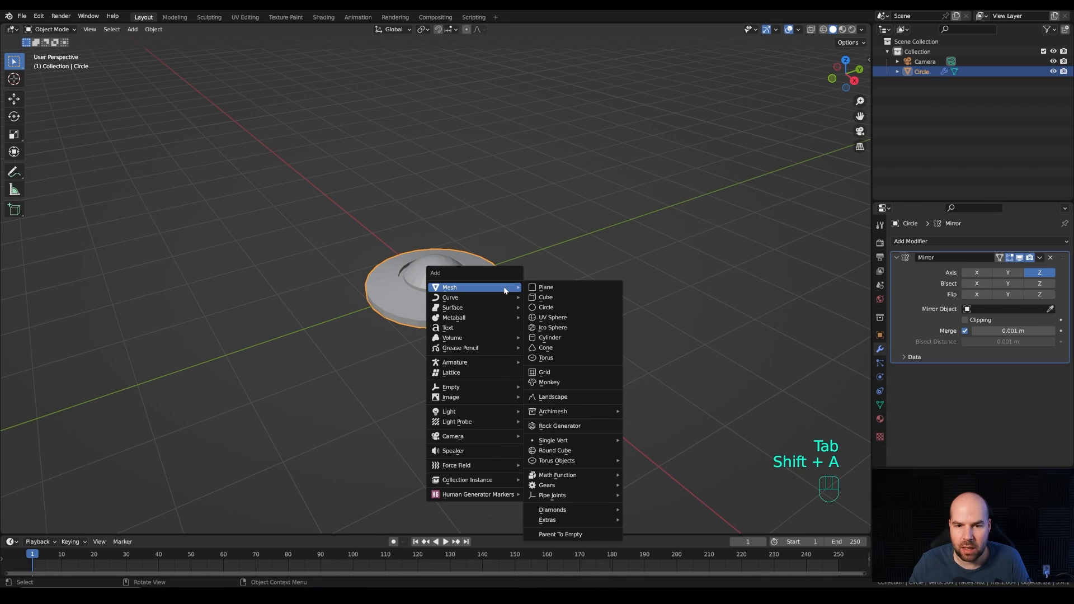
left_click(562, 313)
left_click(129, 417)
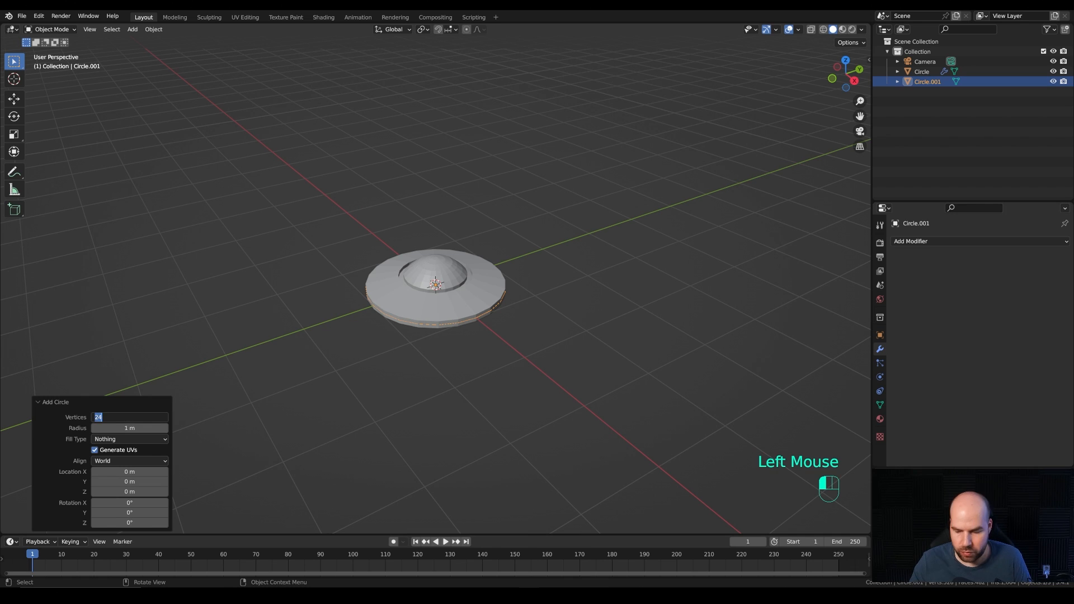
type("12")
key("Return")
Step: With X-ray on, scale the new circle's mesh to about 0.06 and move it about 0.86 m along global X onto the disc
middle_click_drag(460, 276, 453, 311)
key("Tab")
key("KP_7")
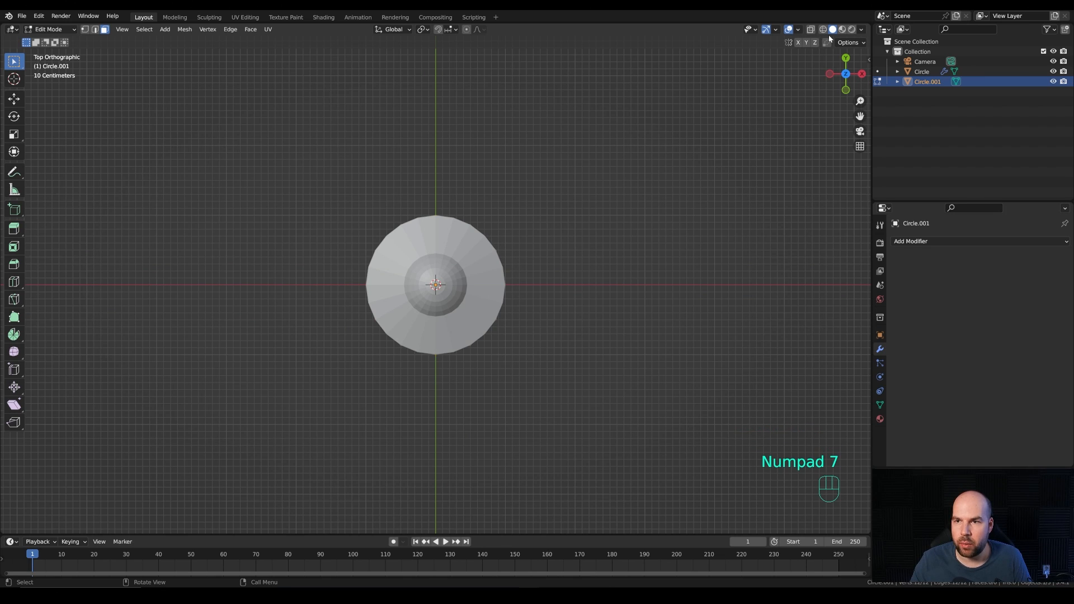
left_click(811, 30)
key("s")
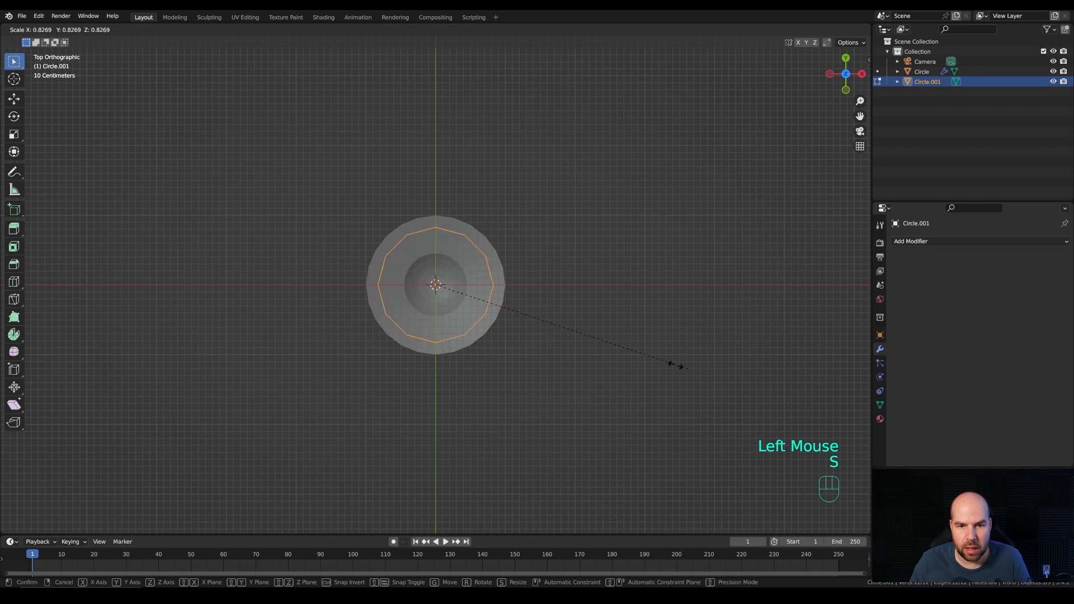
left_click(450, 295)
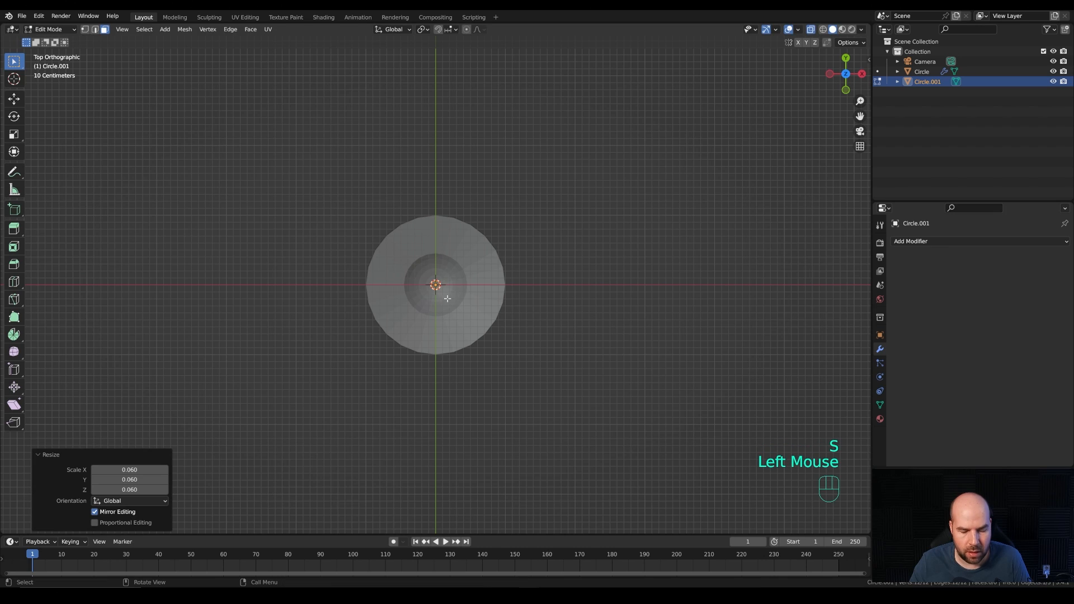
key("g")
key("x")
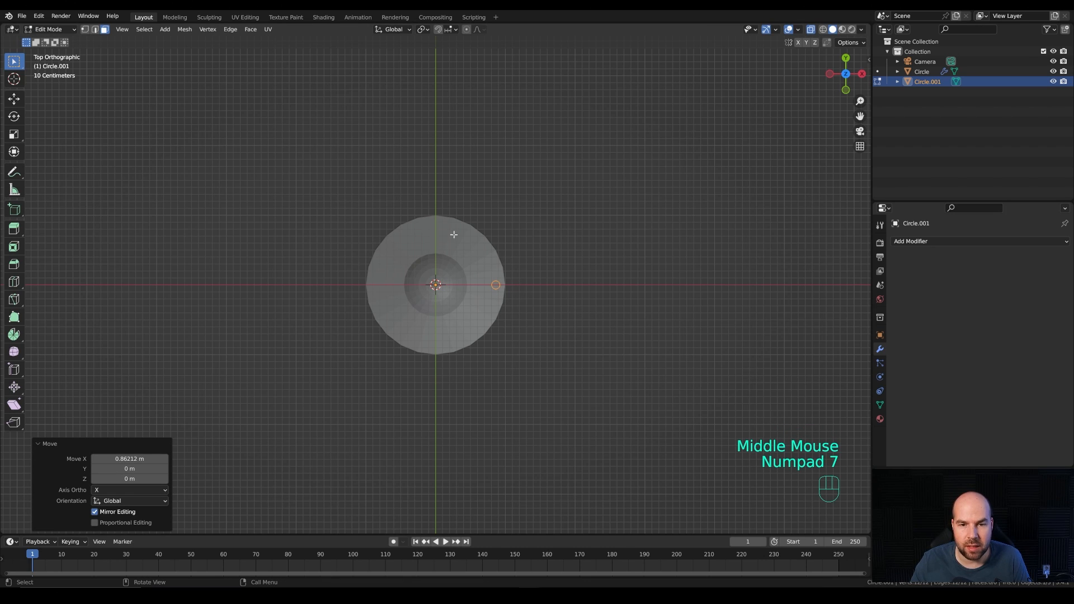
Step: Raise the small circle along global Z to just below the upper surface of the saucer's disc
middle_click_drag(595, 324, 559, 216)
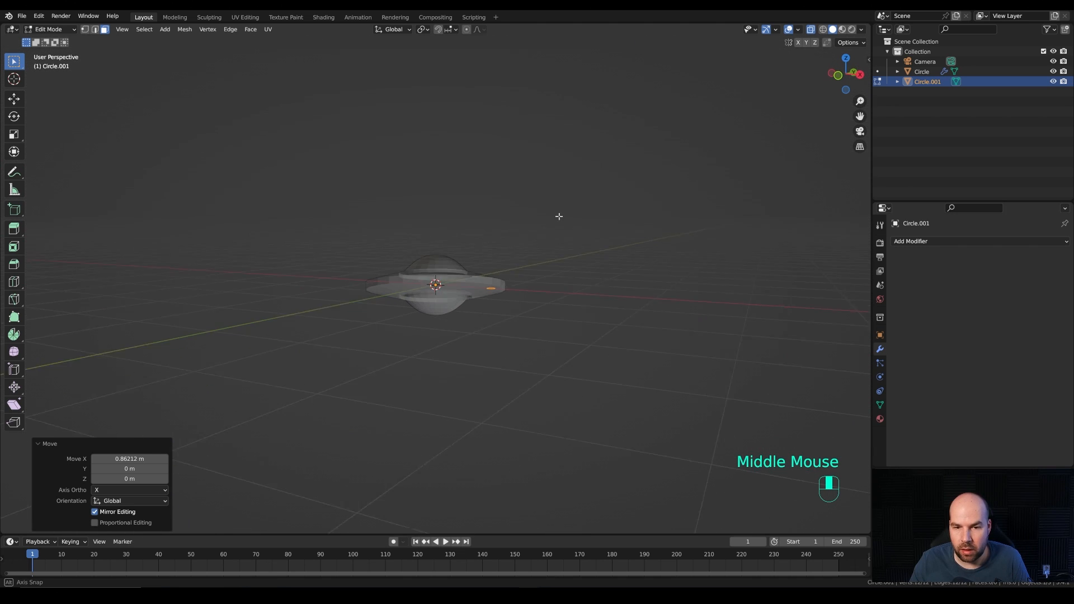
scroll(574, 263, "up", 2)
key("g")
key("z")
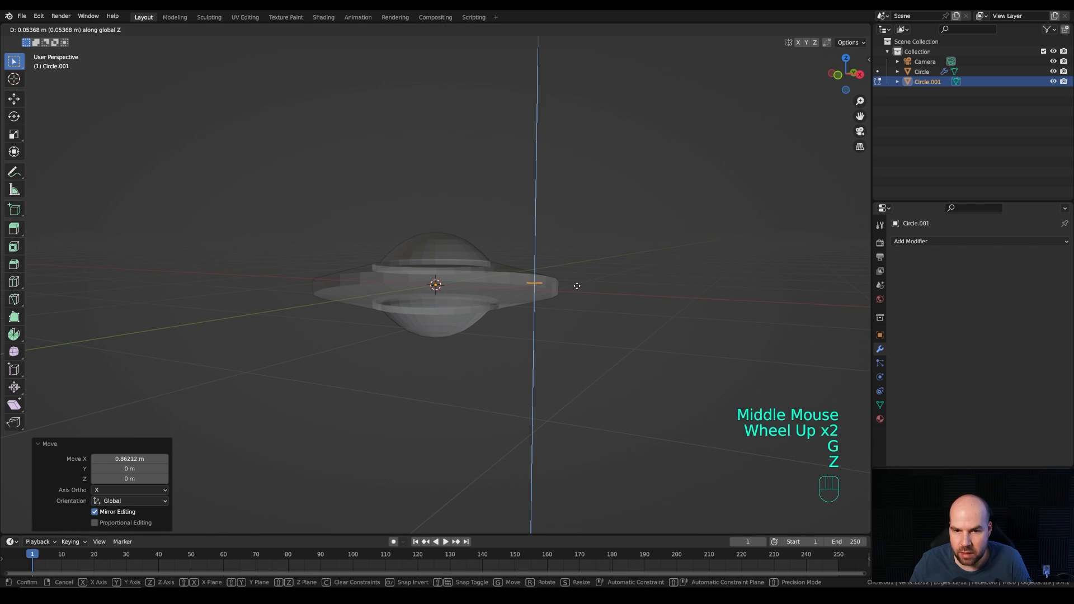
left_click(576, 283)
key("e")
key("z")
key("Escape")
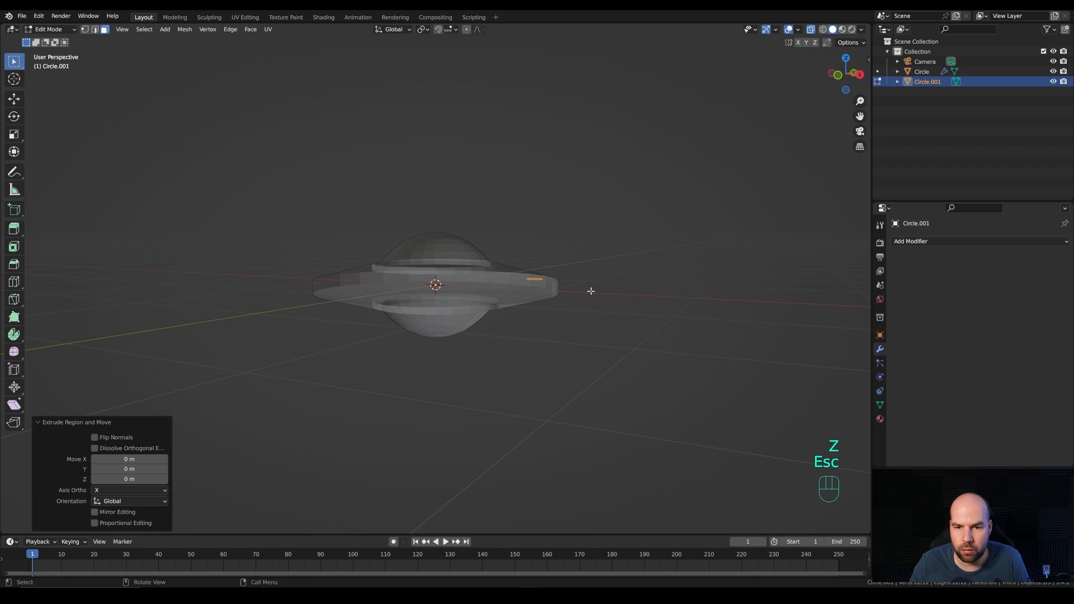
Step: In vertex select mode, extrude the small circle upward along global Z by about 0.064 m
key("1")
key("e")
key("z")
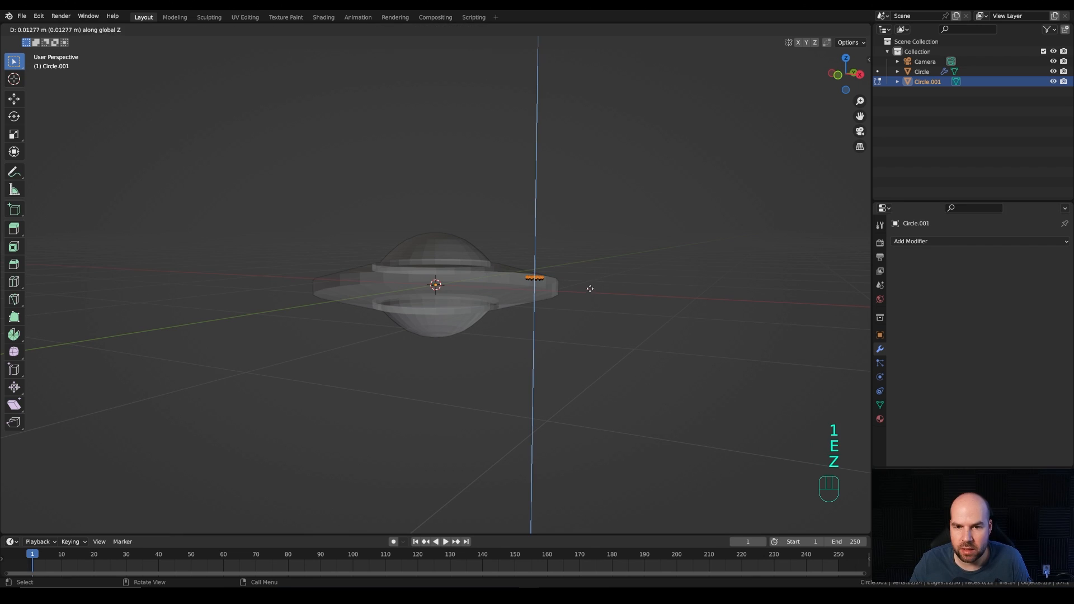
left_click(591, 283)
Step: Shrink the extruded upper loop to about 0.56 of its size and fill it with a face
key("s")
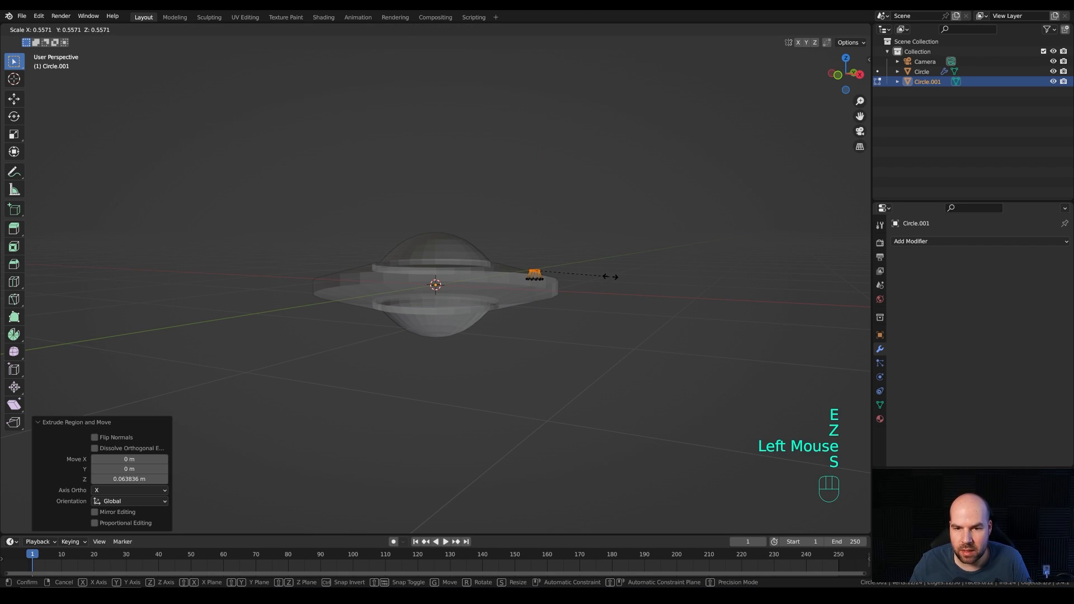
left_click(611, 276)
key("f")
Step: Turn off X-ray display and view the tapered stud on the saucer's disc from the side
middle_click_drag(556, 223, 569, 291)
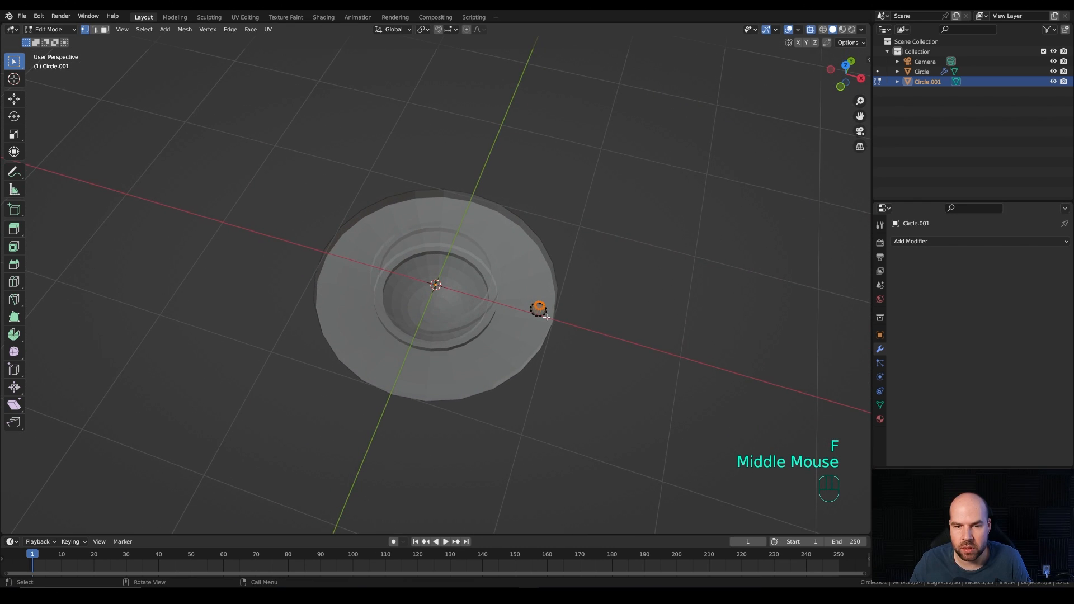
left_click(811, 29)
middle_click_drag(572, 276, 562, 297)
scroll(563, 297, "down", 2)
middle_click_drag(562, 297, 602, 282)
scroll(609, 316, "up", 2)
key("a")
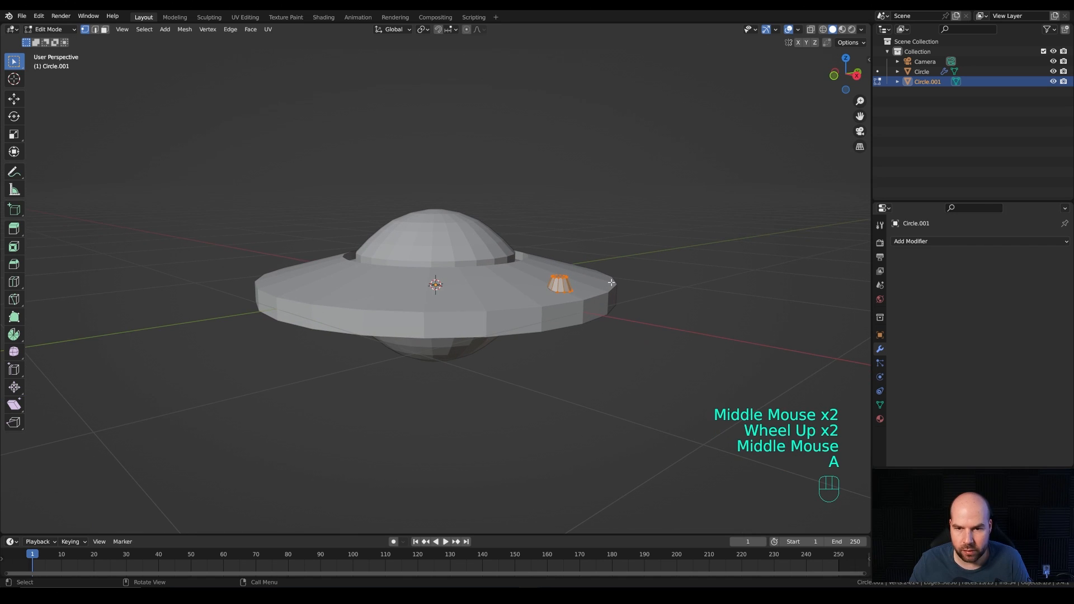
key("g")
key("z")
key("Escape")
key("ctrl+z")
Step: Move the entire tapered stud down along global Z by about 0.018 m into the disc
key("a")
key("g")
key("z")
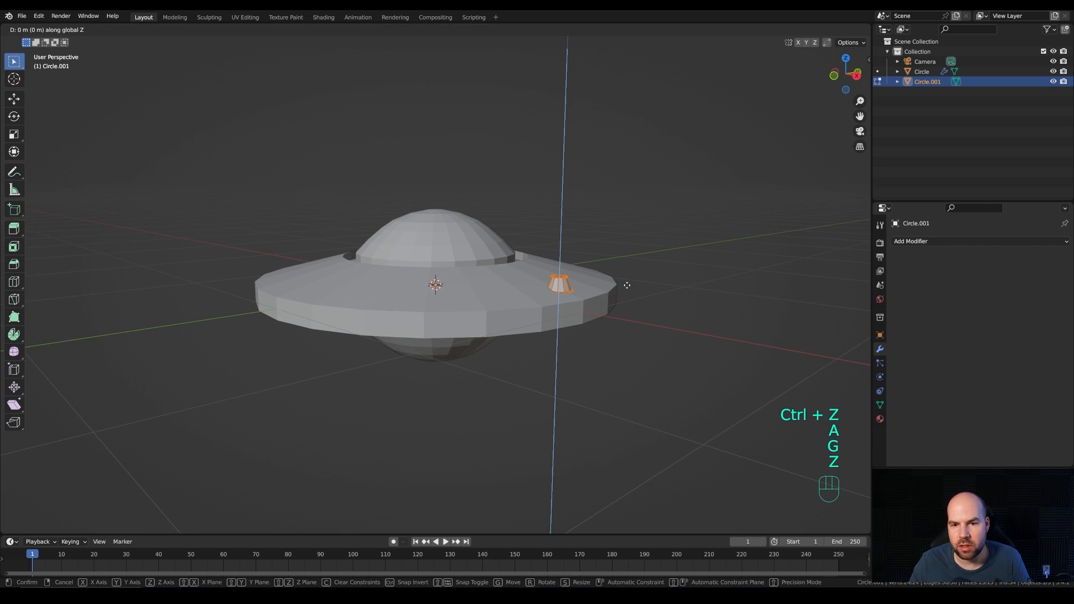
left_click(680, 300, "shift")
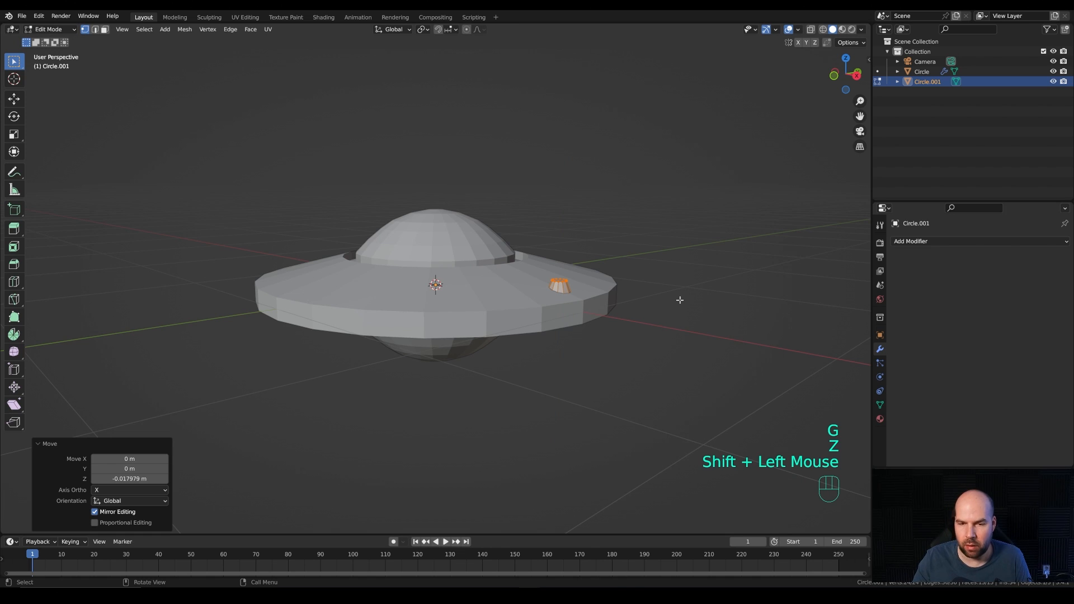
Step: From the top view, Spin the stud around the saucer's centre about Z in 12 steps, using duplicates
key("KP_7")
scroll(679, 300, "down", 3)
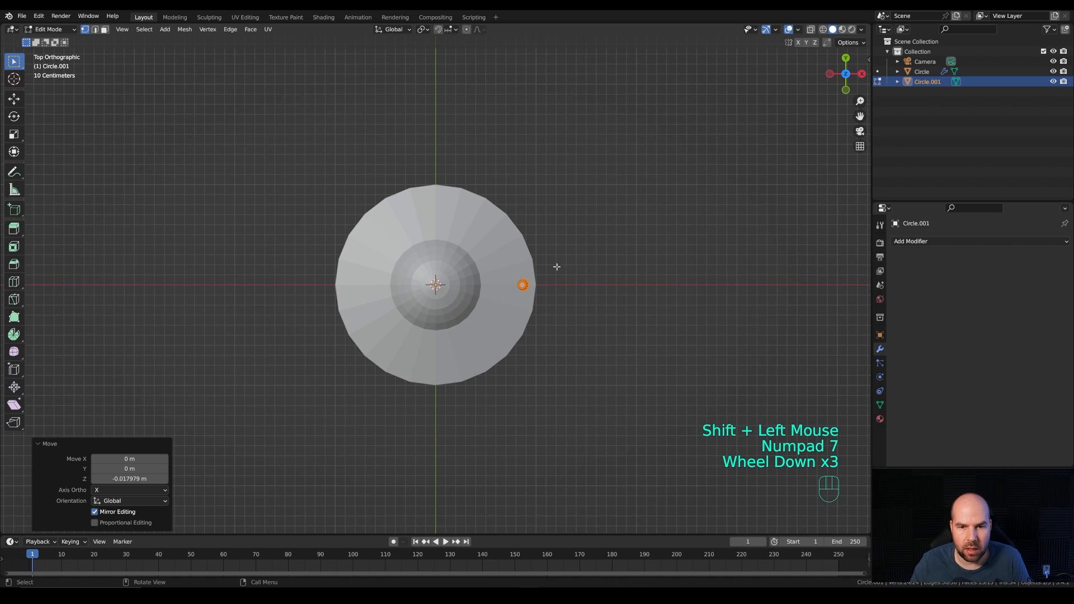
left_click(13, 339)
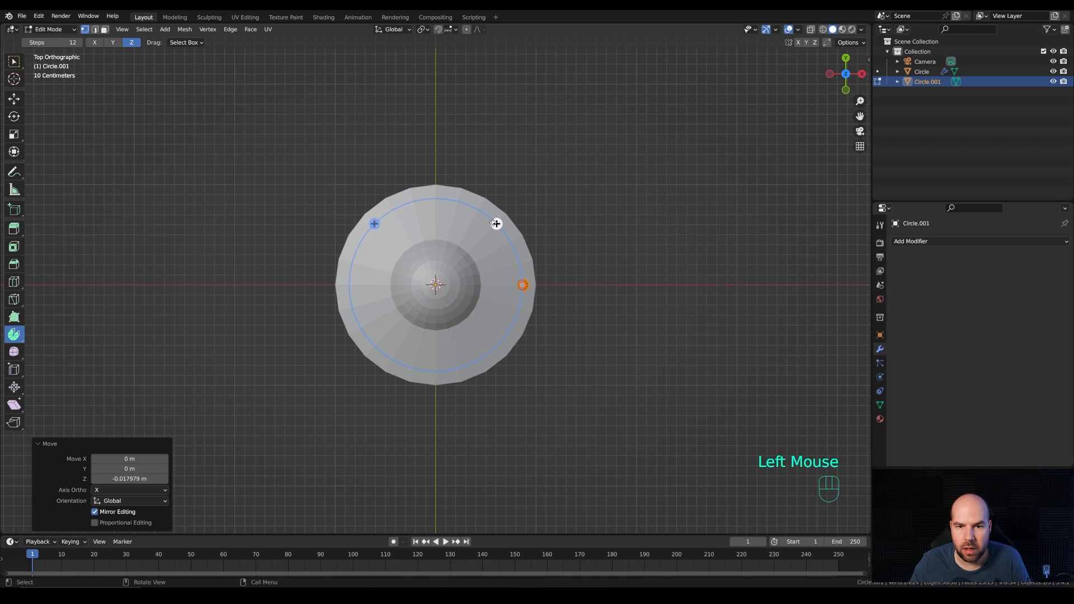
left_click_drag(522, 285, 514, 322)
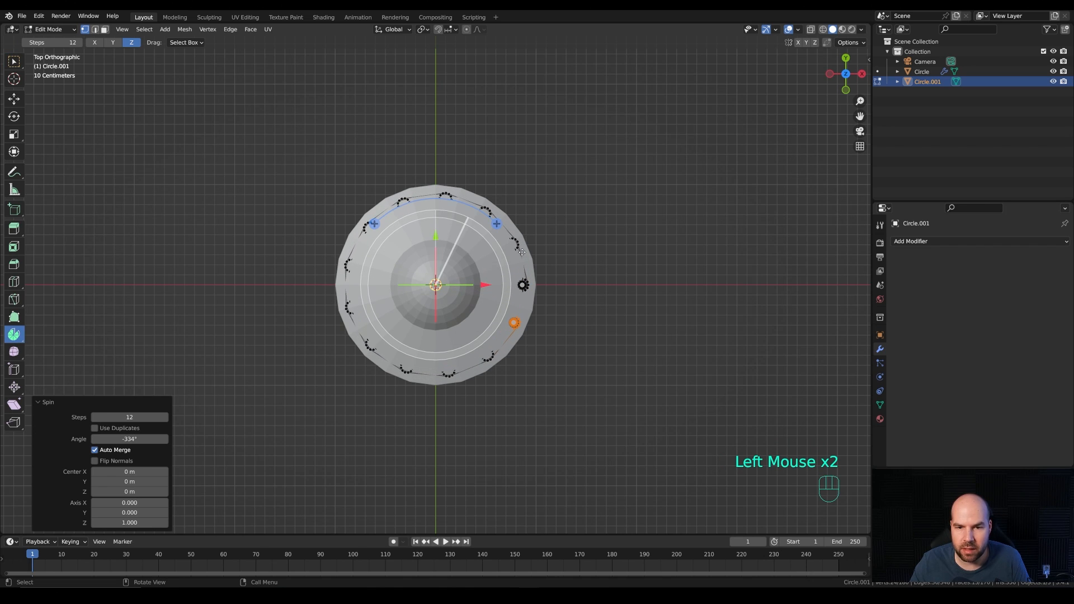
left_click(95, 428)
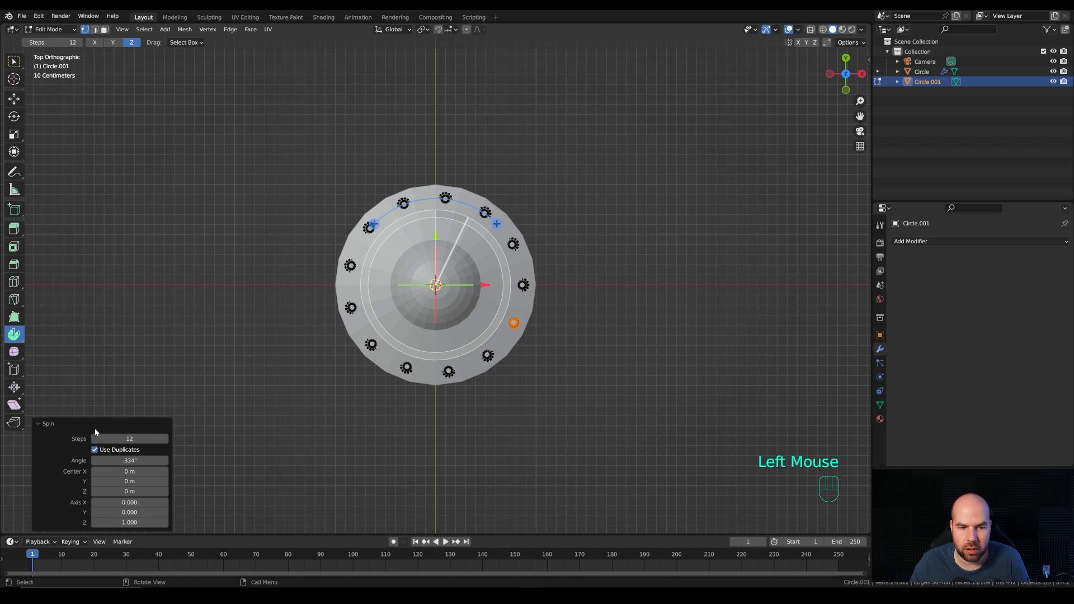
Step: Set the spin angle to -360° so the studs are evenly spaced around the full disc
double_click(130, 461)
type("-")
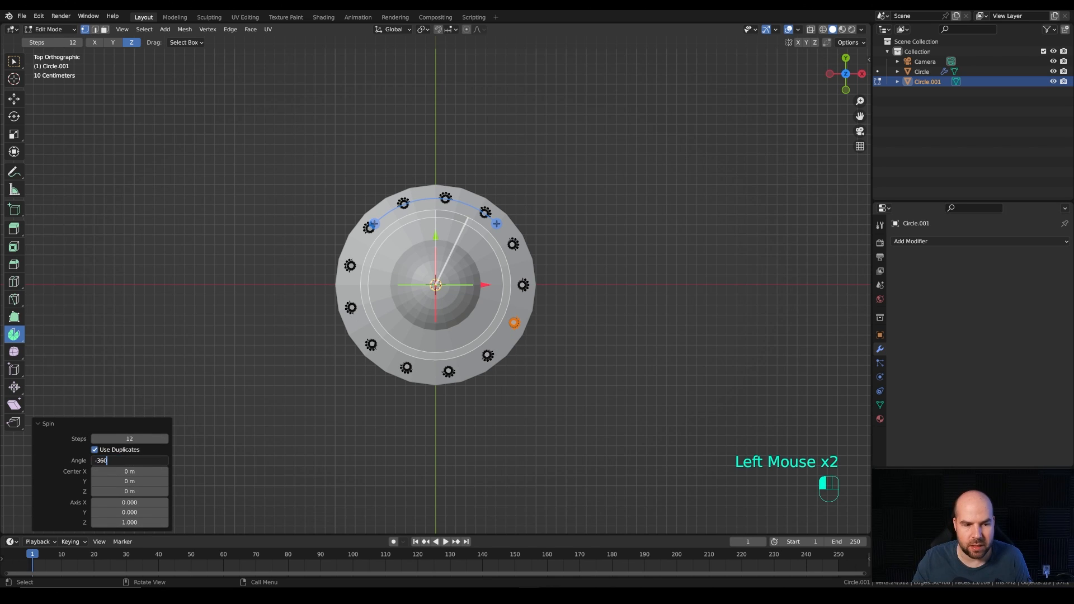
type("360")
key("Return")
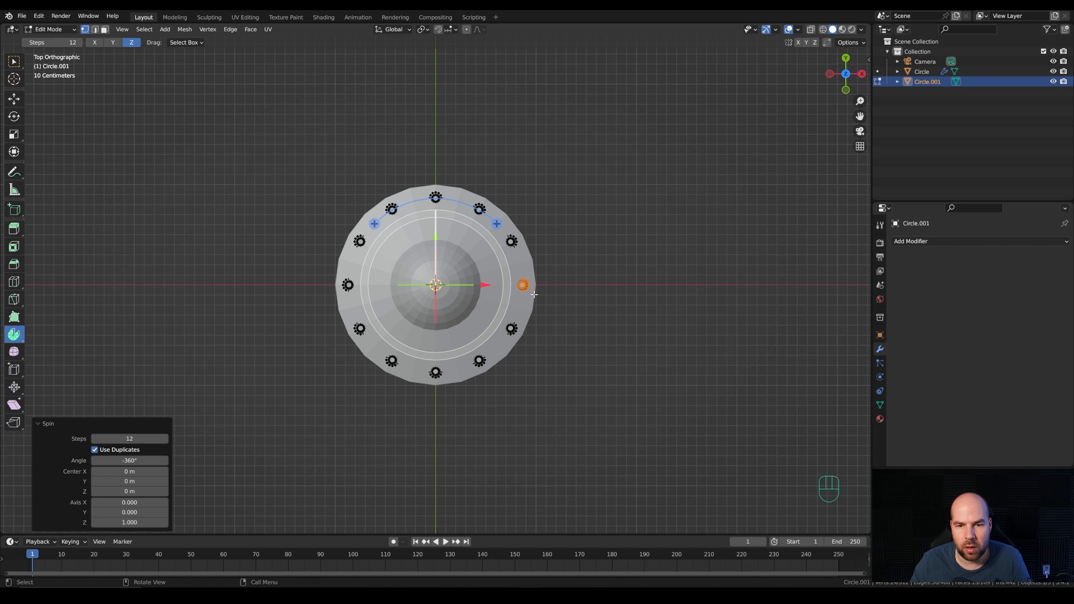
Step: Merge all vertices of the stud ring by distance at 0.0001 m
key("a")
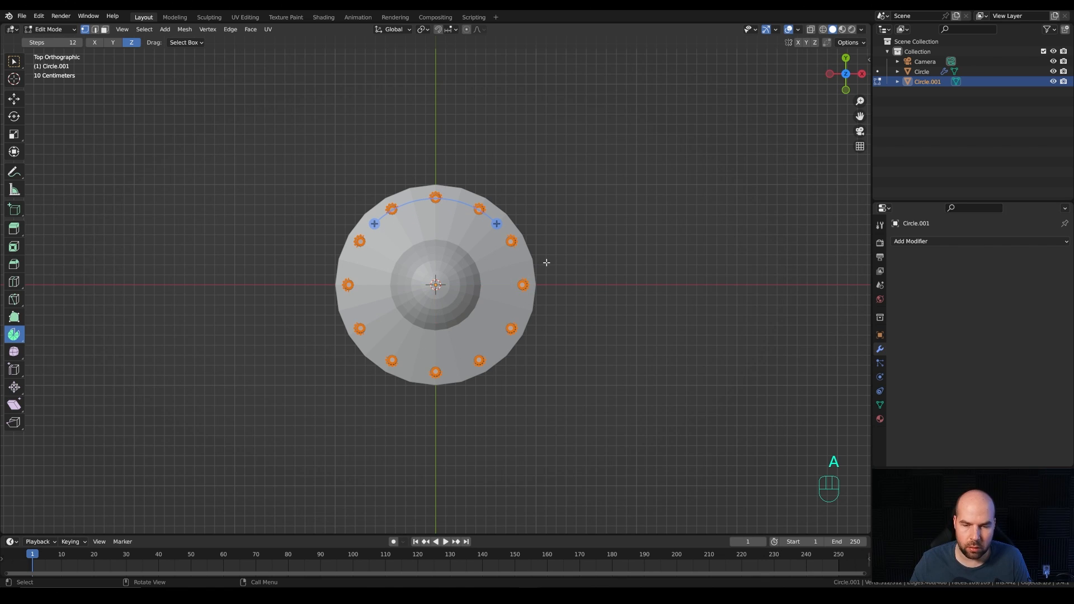
key("m")
left_click(571, 301)
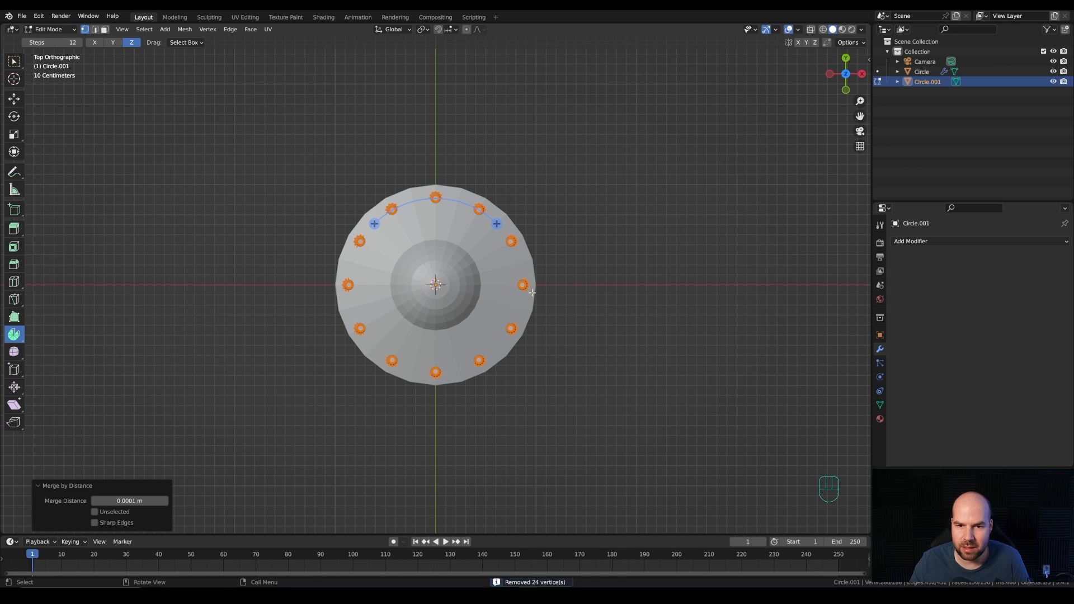
Step: Leave Edit Mode and join the ring of studs into the saucer object
middle_click_drag(565, 395, 518, 279)
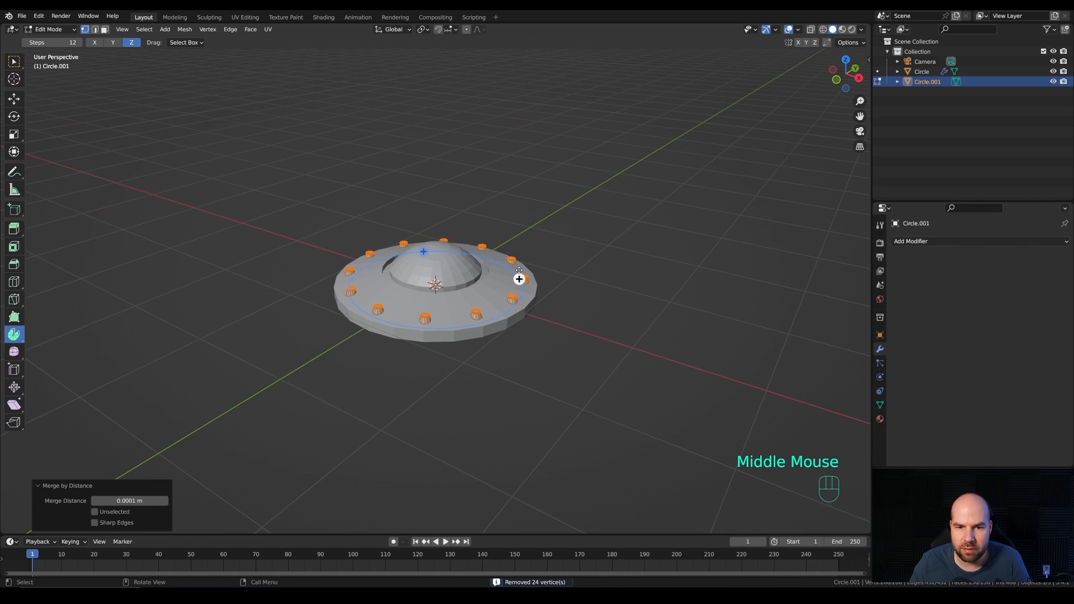
key("Tab")
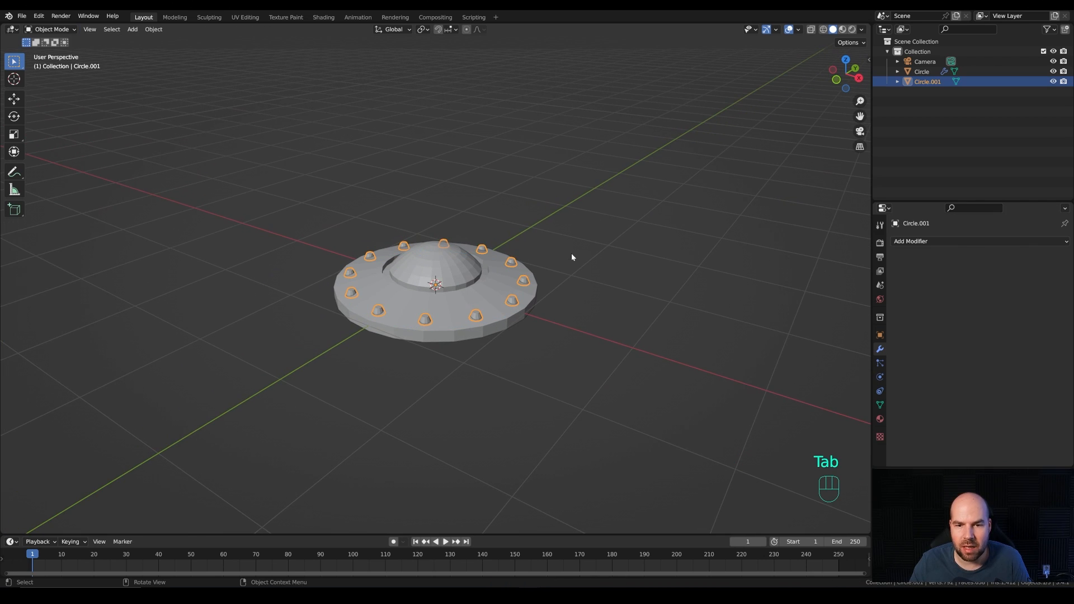
left_click(491, 296, "shift")
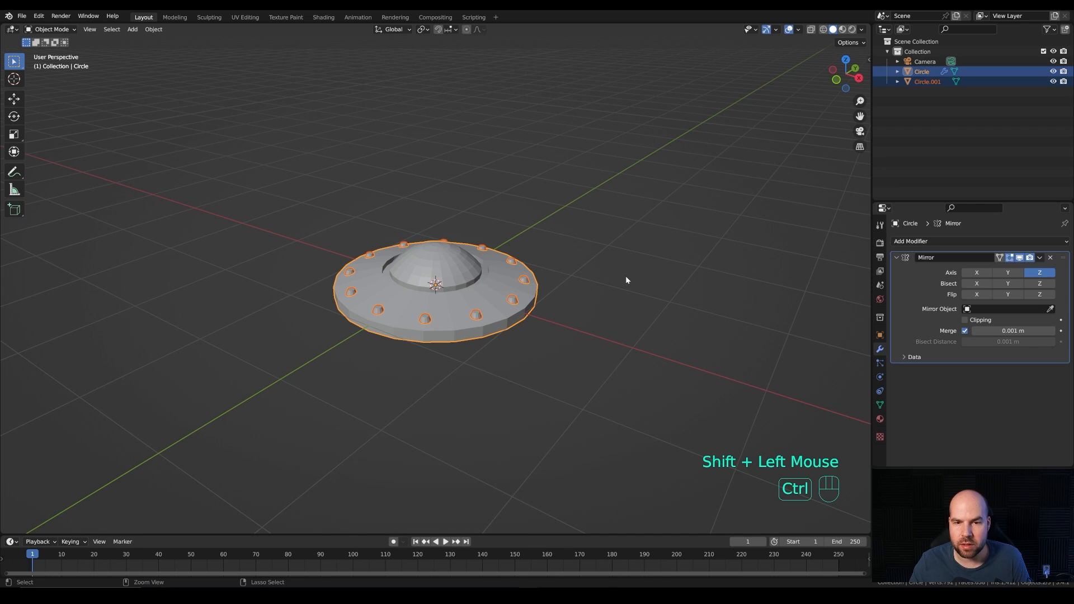
key("ctrl+j")
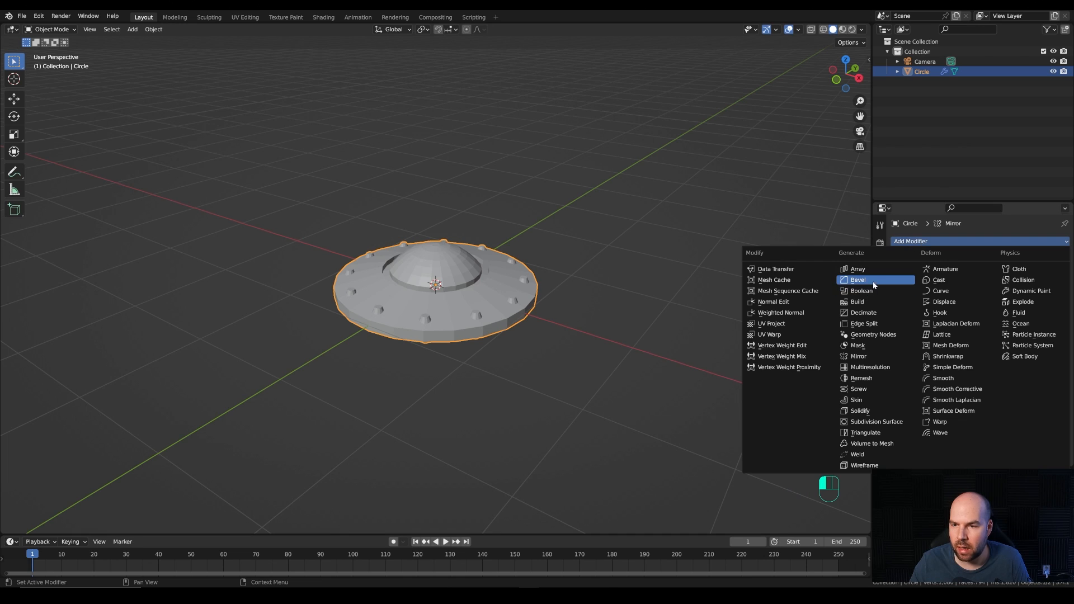
Step: Add a Bevel modifier to the saucer with 2 segments and an amount of 0.015 m
left_click(876, 284)
scroll(720, 324, "up", 3)
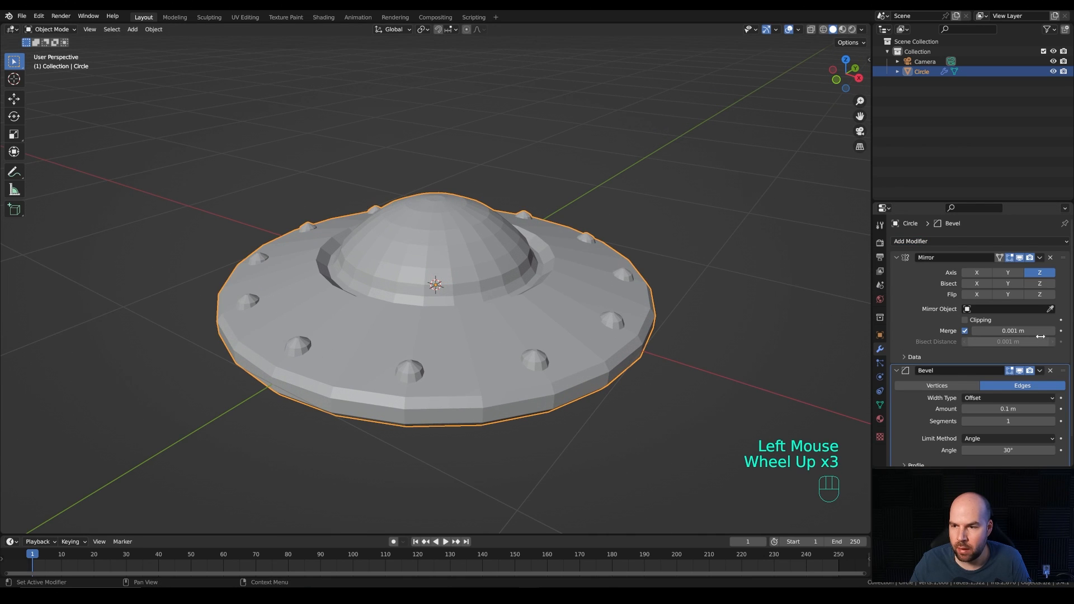
left_click(1051, 422)
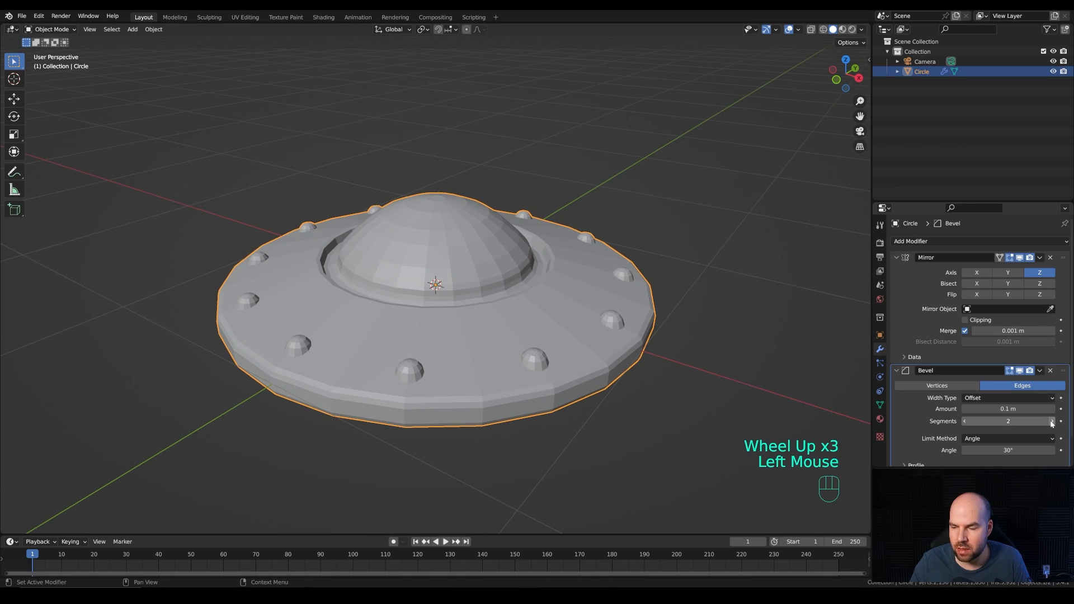
left_click_drag(1014, 411, 988, 410, "shift")
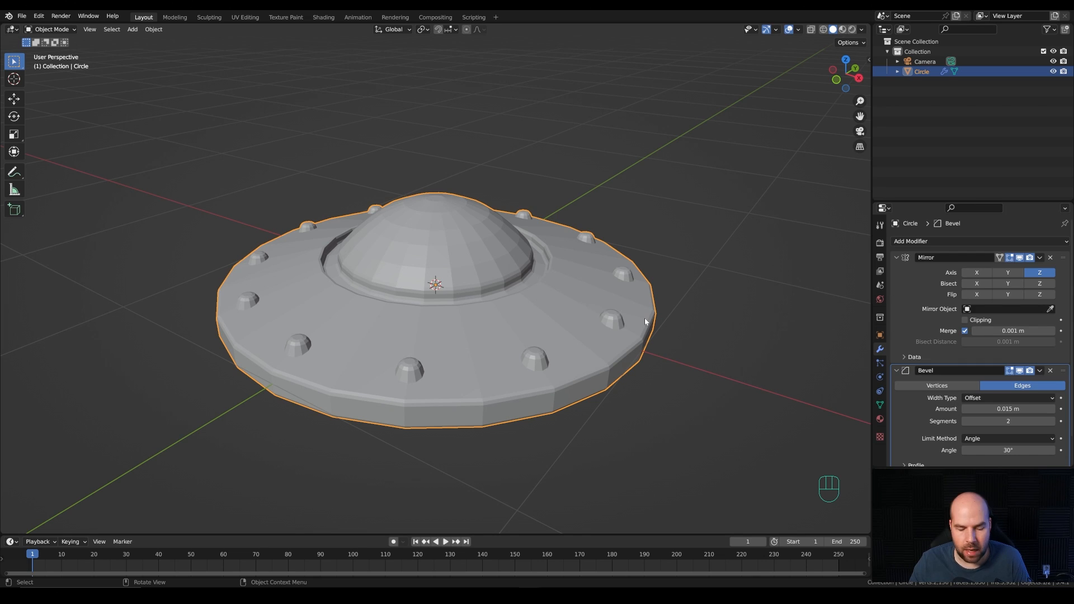
Step: Add a level 2 Subdivision Surface modifier to the saucer and shade it smooth
key("ctrl+2")
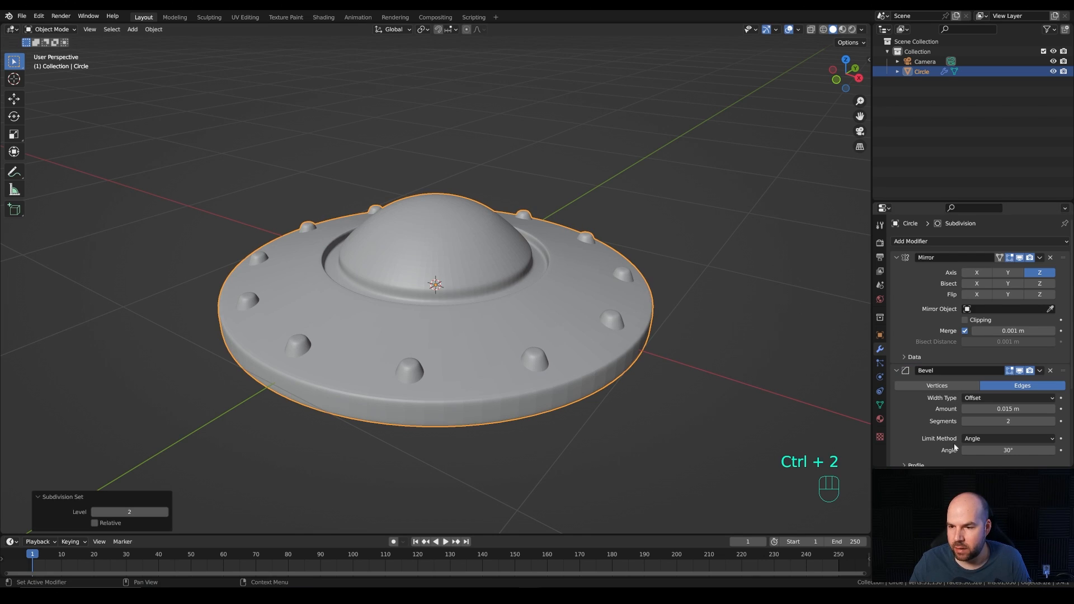
scroll(951, 364, "up", 1)
scroll(945, 388, "down", 4)
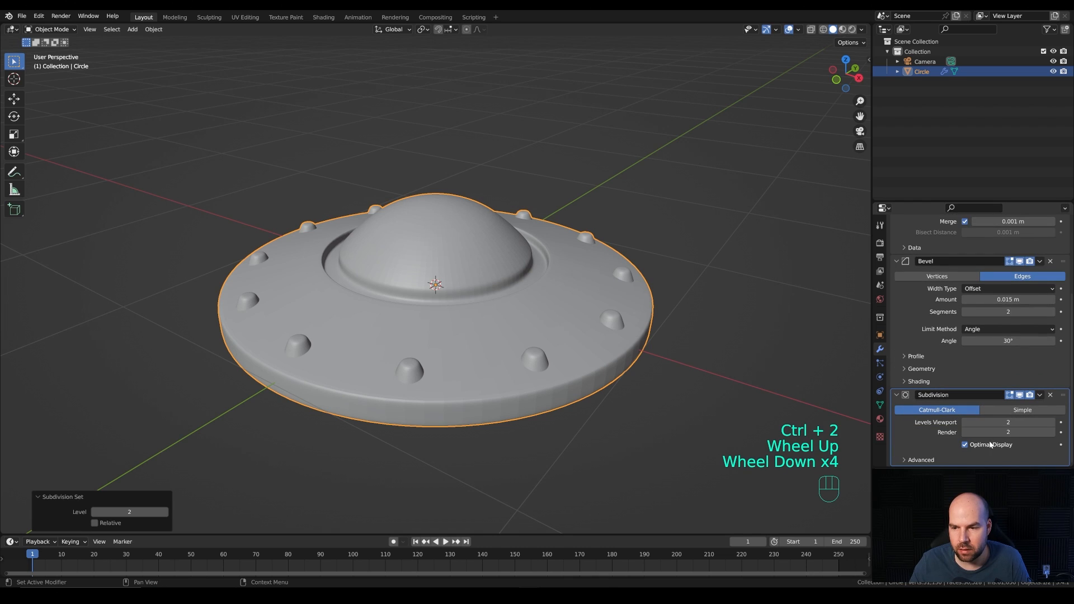
scroll(990, 425, "down", 3)
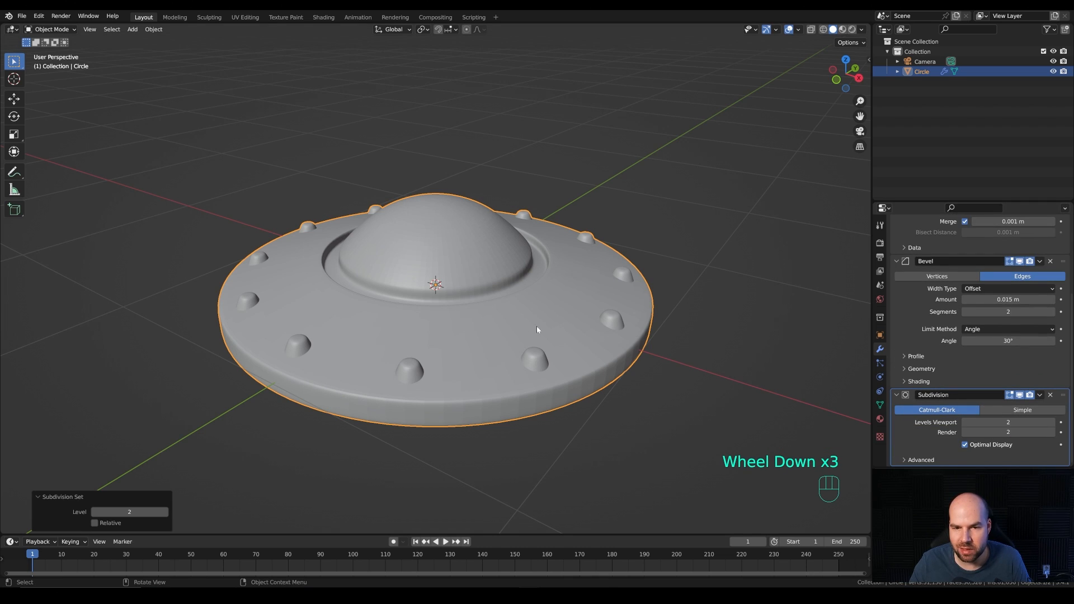
right_click(479, 271)
left_click(457, 271)
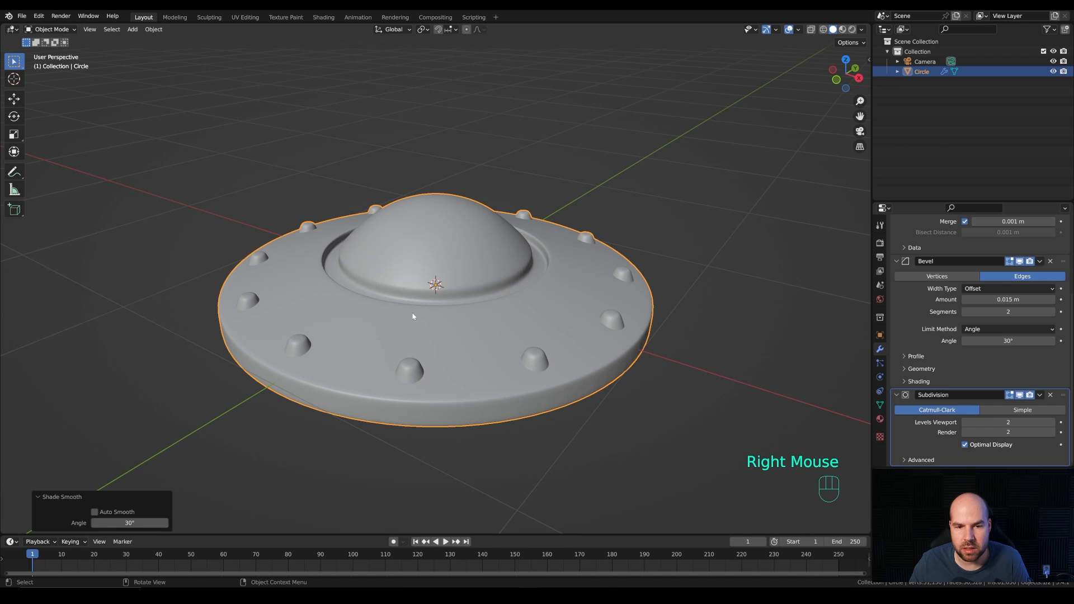
Step: Move the saucer up along global Z by about 1.75 m
scroll(520, 247, "down", 2)
middle_click_drag(520, 246, 462, 308)
scroll(491, 300, "down", 4)
key("g")
key("z")
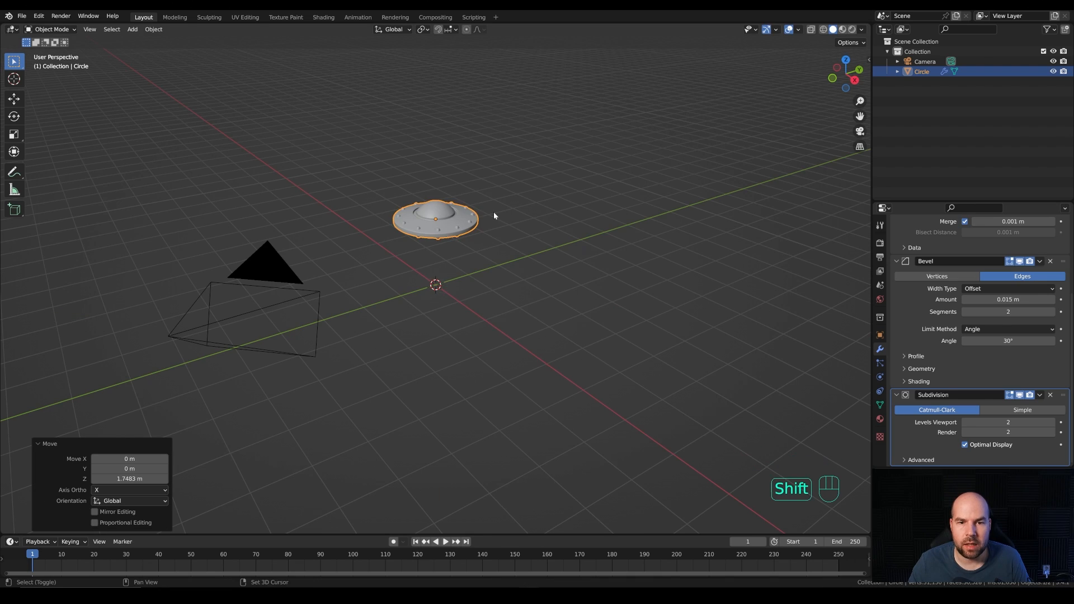
Step: Add a ground plane at the origin and scale its mesh in Edit Mode to about 89.7 m square
key("shift+a")
mouse_move(493, 212)
left_click(551, 213)
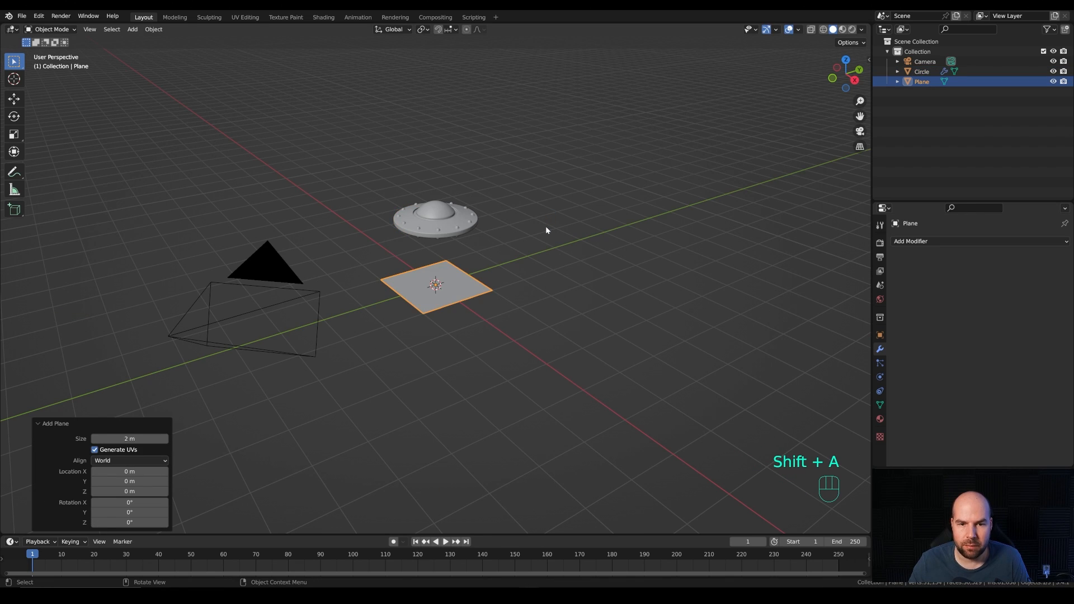
key("Tab")
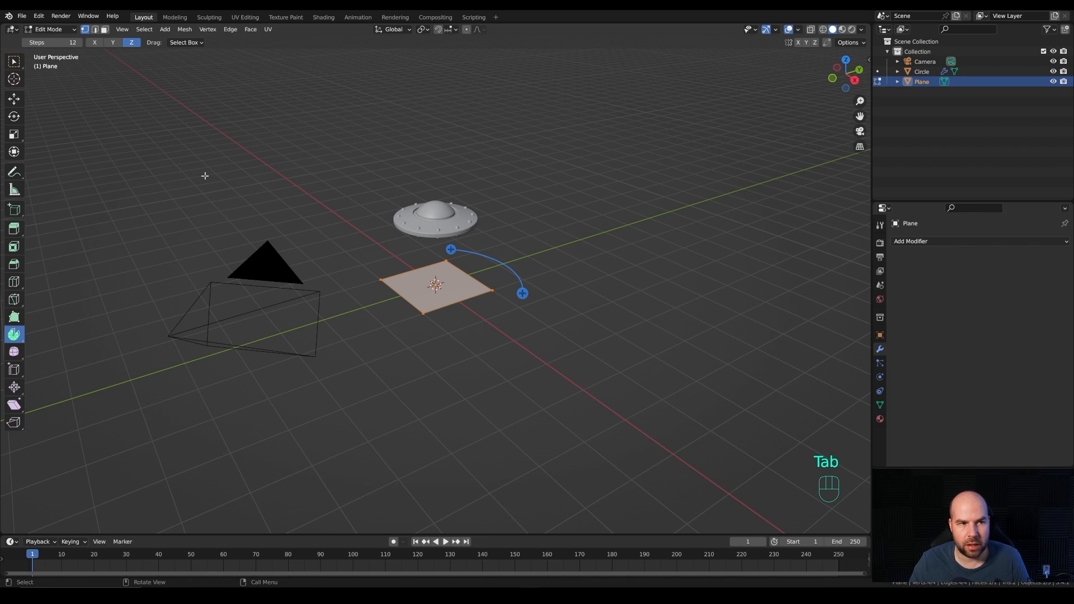
left_click(14, 60)
key("s")
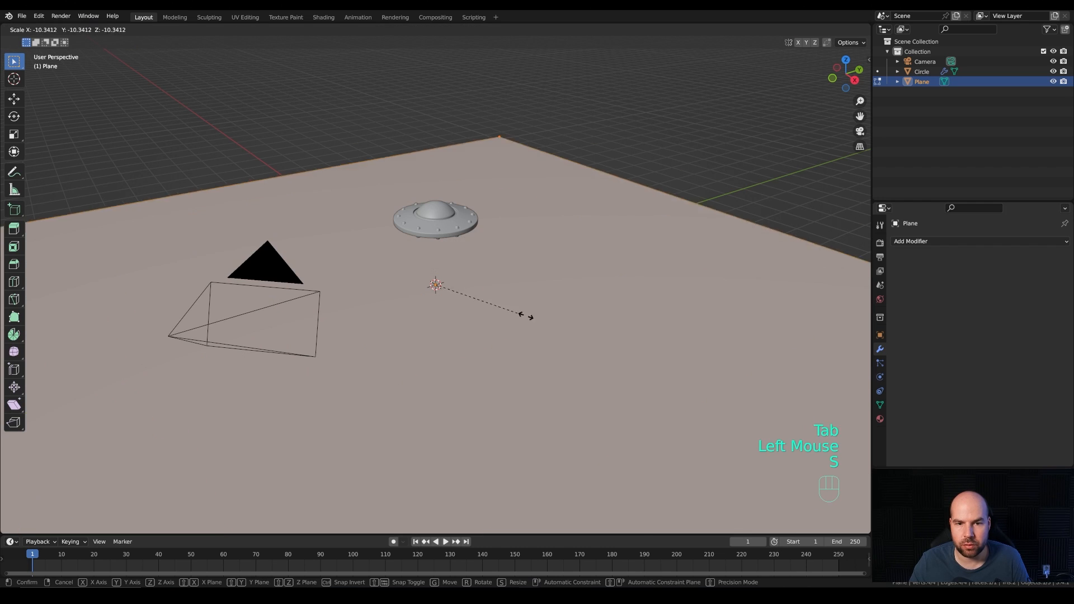
left_click(822, 374)
middle_click_drag(823, 373, 515, 220)
key("Tab")
Step: From the front view, move the ground plane down along global Z by about 1.95 m
key("KP_1")
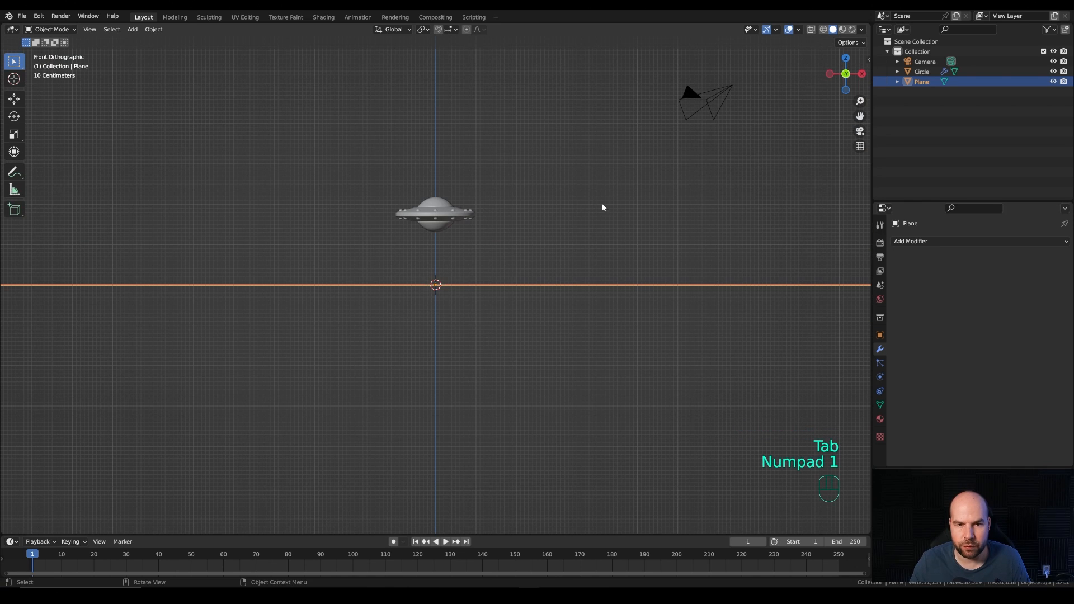
key("g")
key("z")
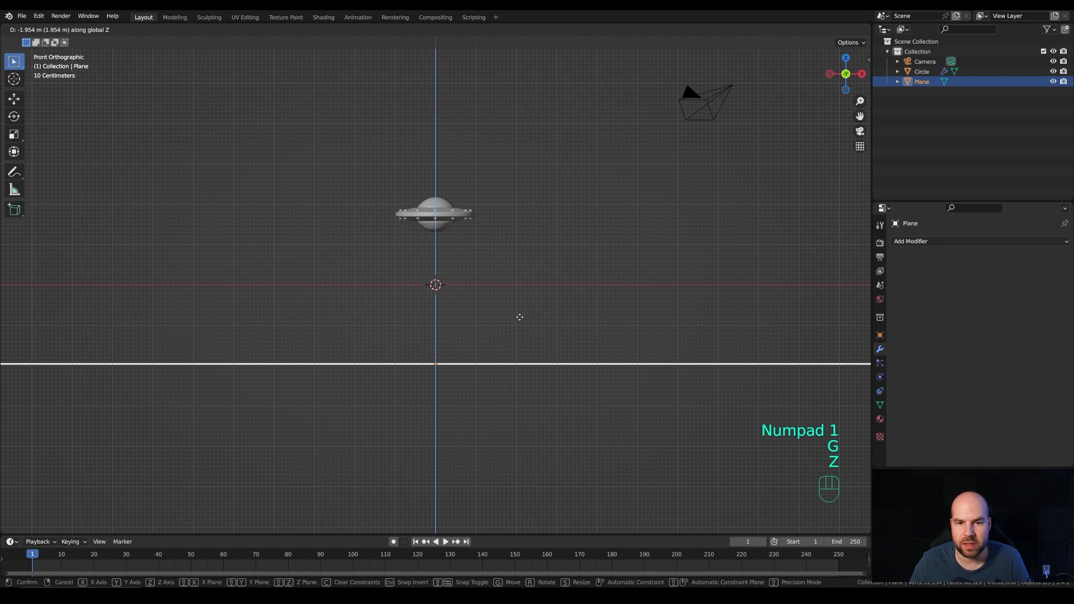
left_click(520, 317)
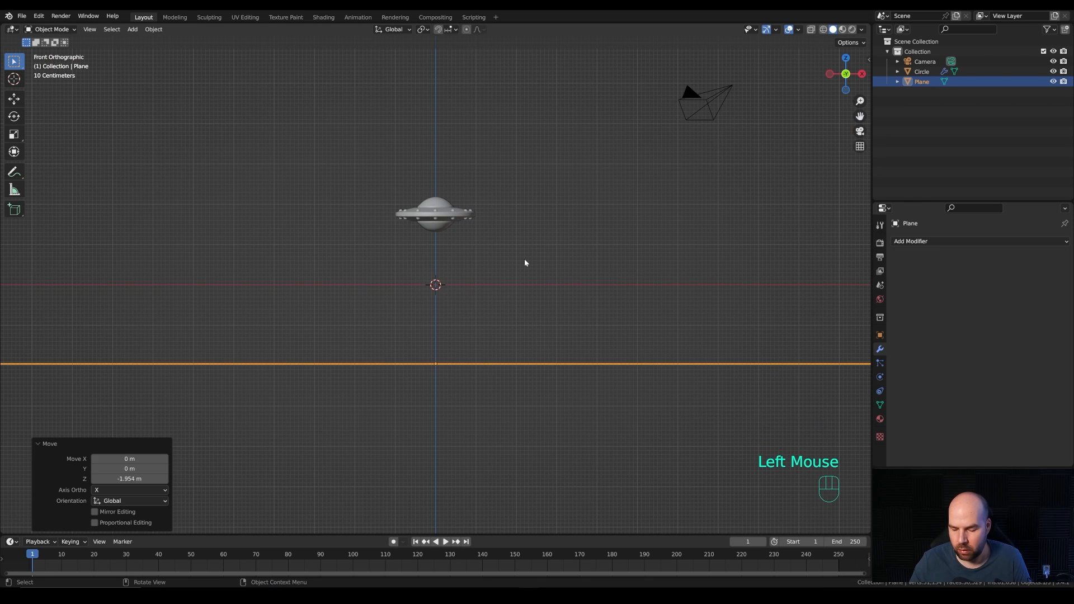
Step: Look through the camera, lock the camera to the view and frame the saucer in the upper middle of the shot
key("KP_0")
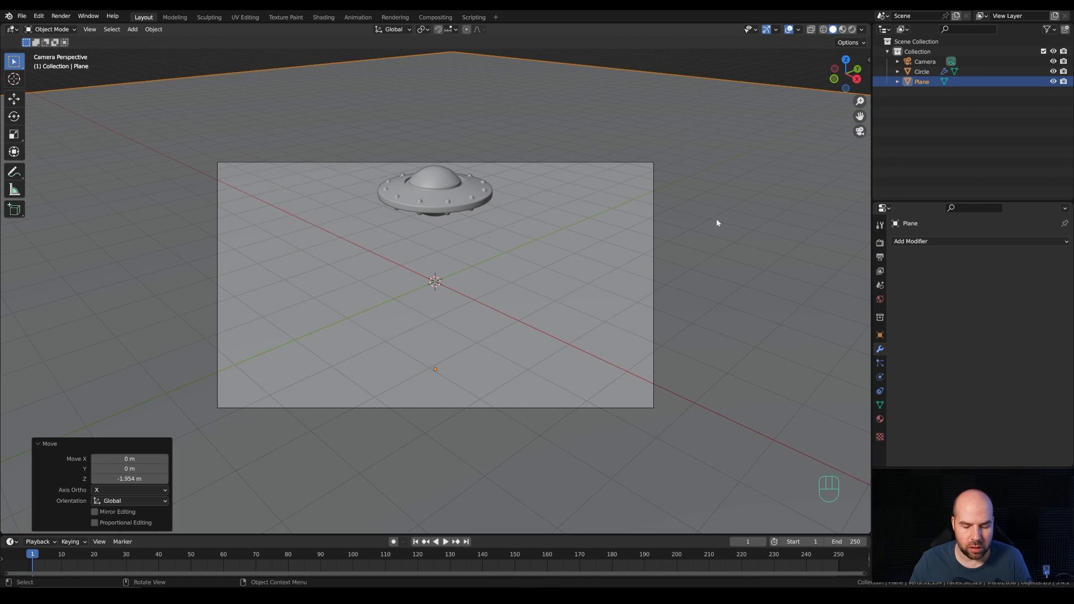
key("n")
left_click(864, 103)
left_click(864, 103)
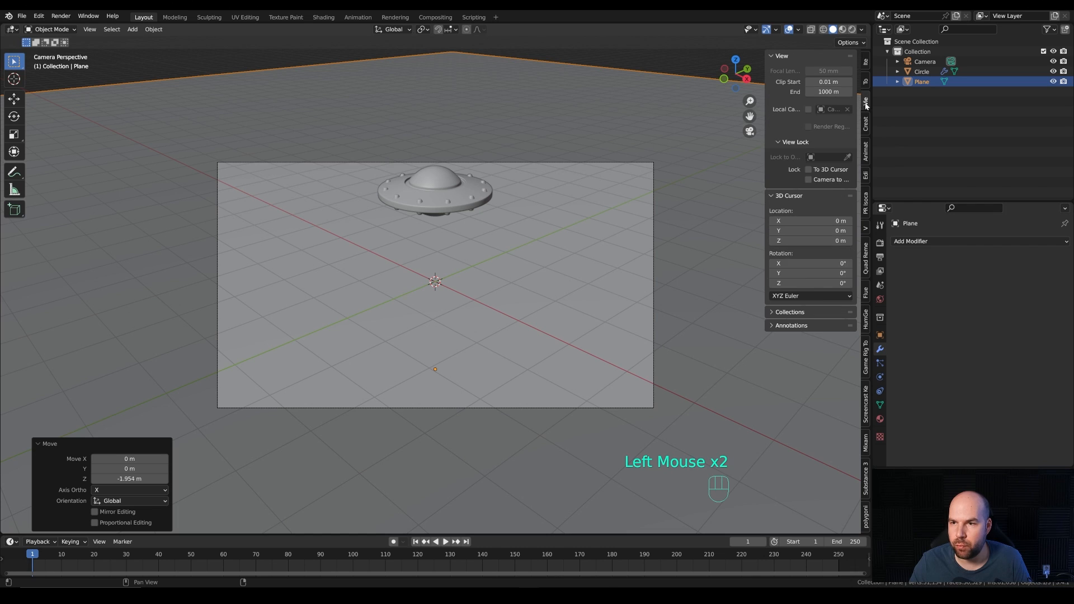
left_click(810, 180)
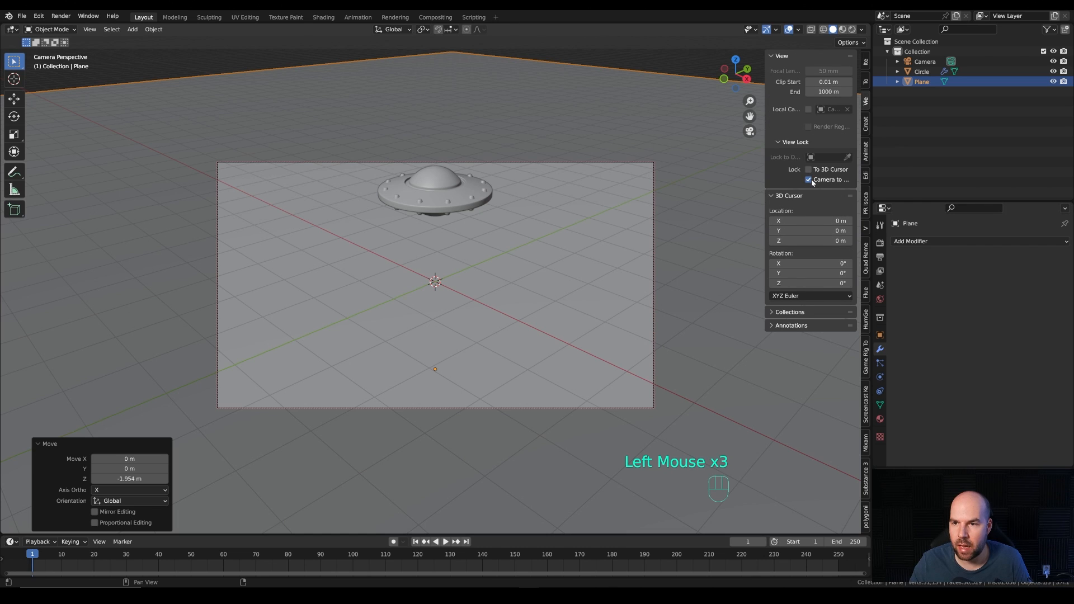
middle_click_drag(504, 218, 522, 259)
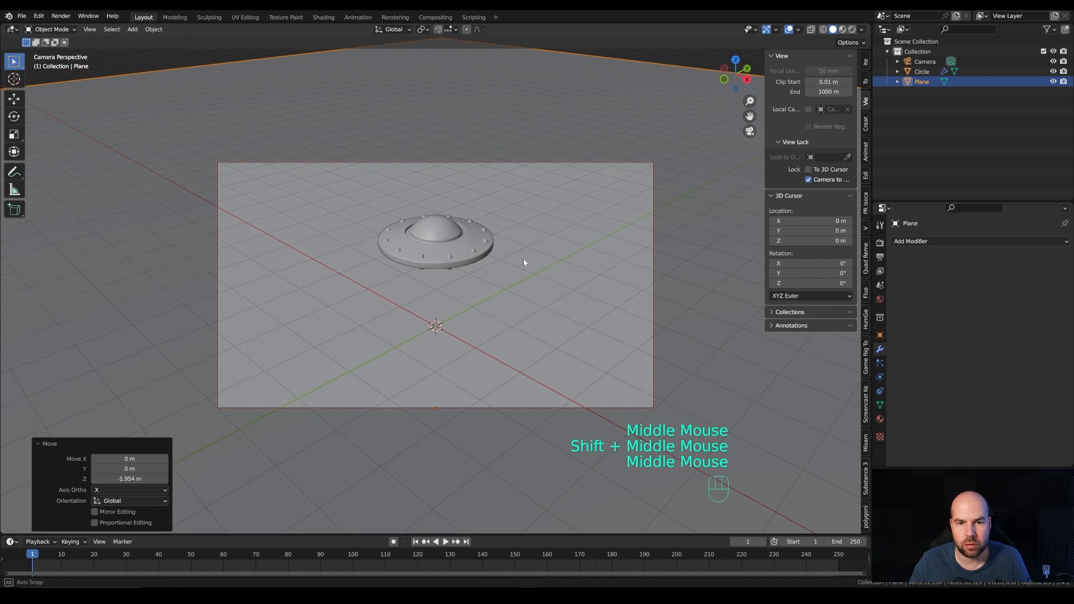
Step: Set the output resolution to 1600 × 1200 px
left_click(881, 257)
double_click(990, 255)
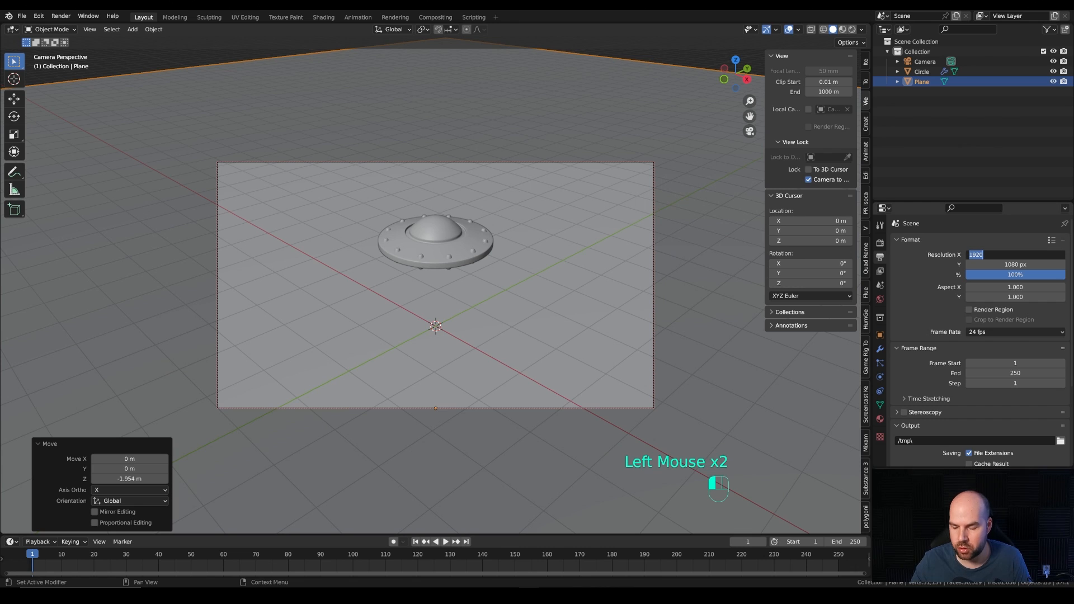
type("1600")
key("Tab")
type("120")
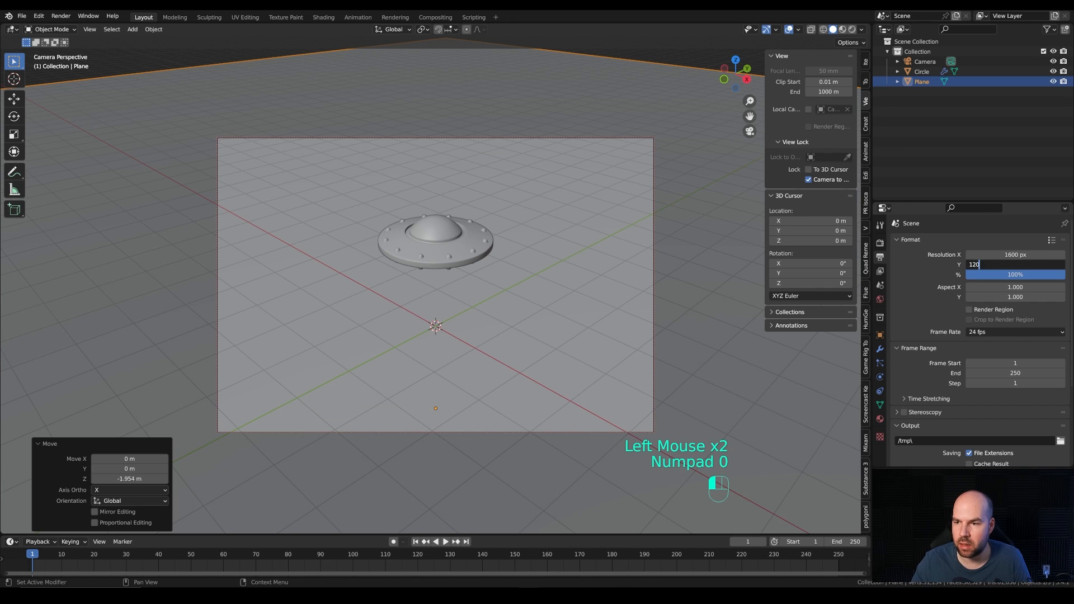
type("0")
key("Return")
Step: Reframe the saucer from a higher camera angle, unlock the camera from the view and hide the sidebar
middle_click_drag(566, 256, 594, 251, "shift")
middle_click(588, 256)
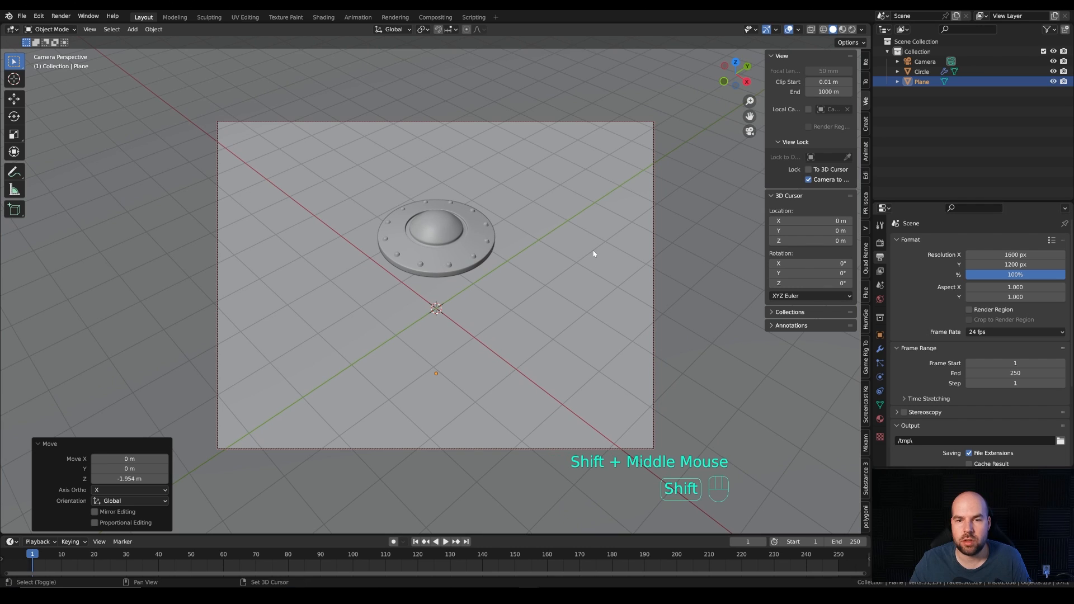
left_click(809, 180)
middle_click_drag(449, 292, 486, 244)
key("KP_0")
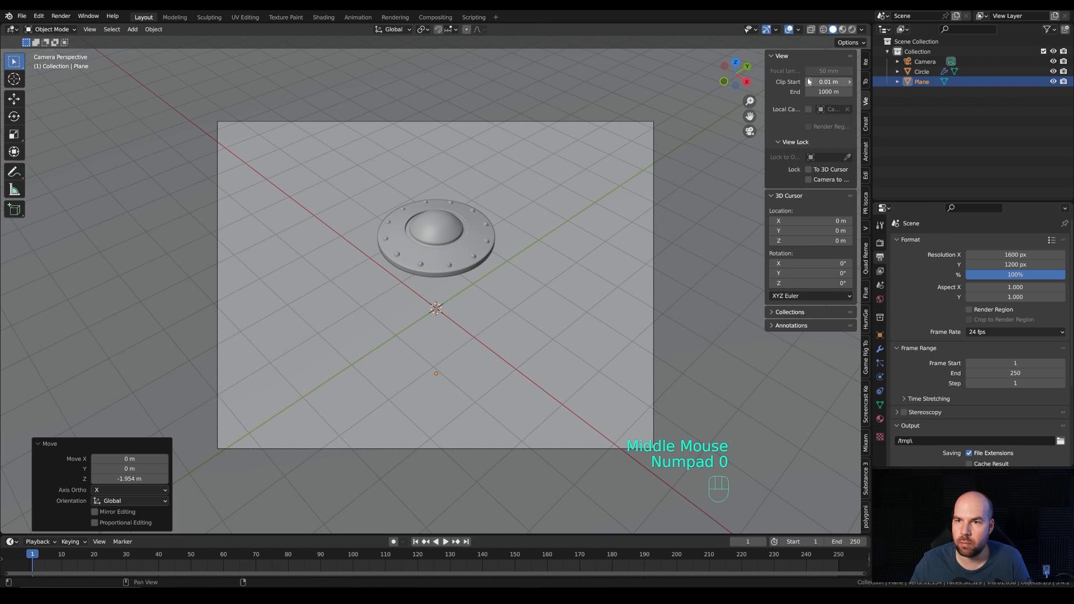
left_click(867, 62)
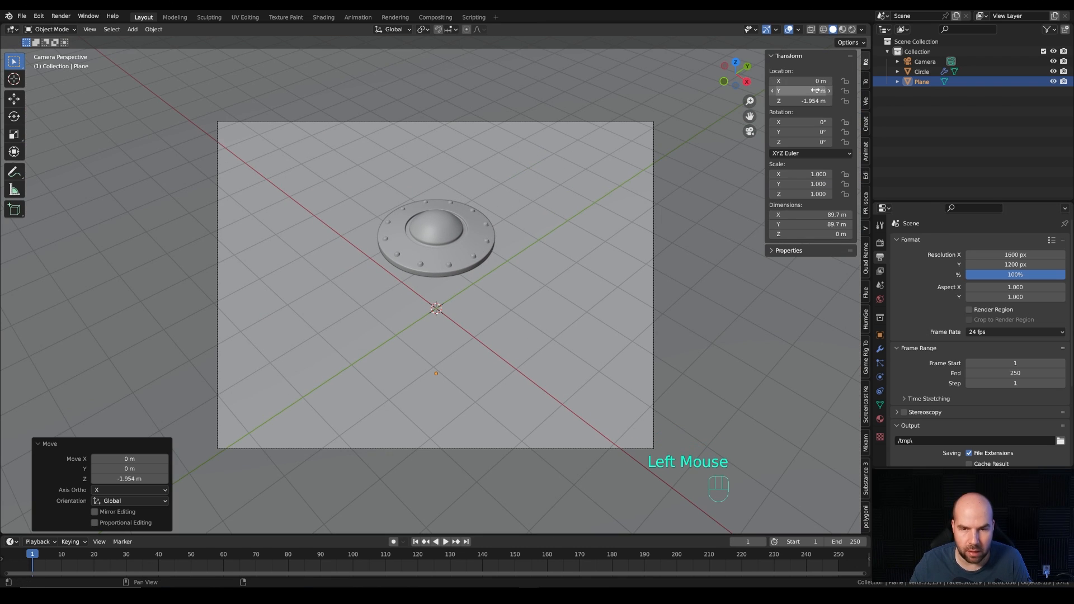
key("n")
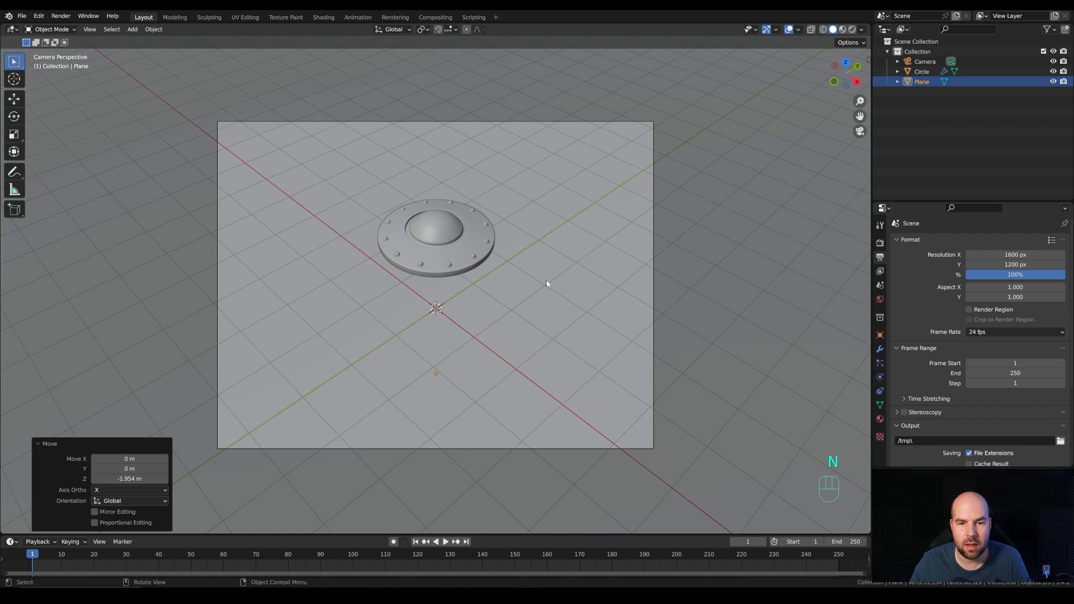
Step: Add a mesh circle with 24 vertices and a 1 m radius at the origin below the saucer and enter Edit Mode
middle_click_drag(498, 297, 422, 248)
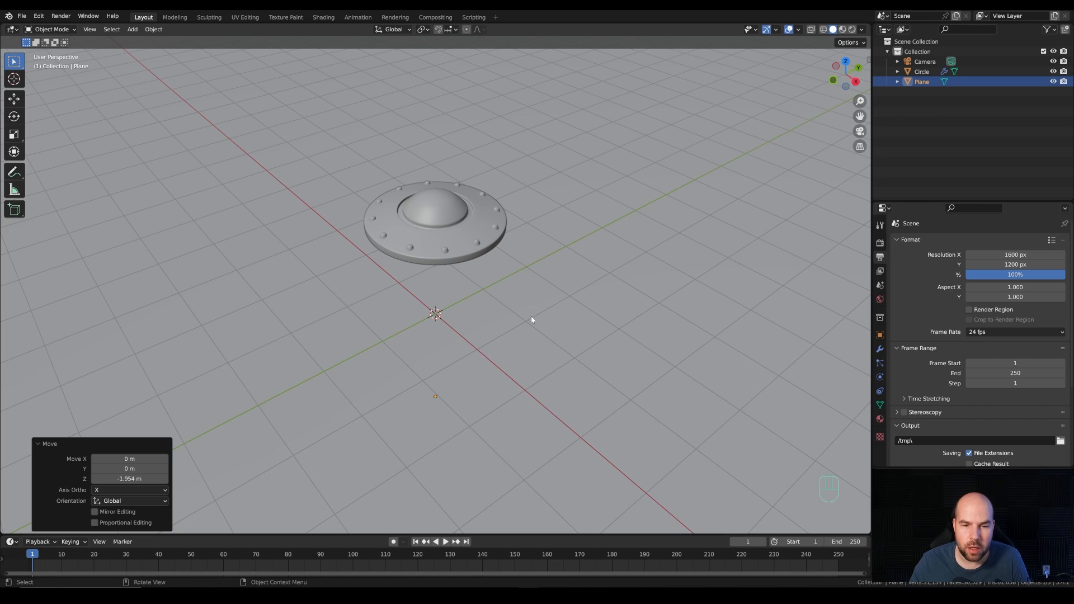
key("shift+a")
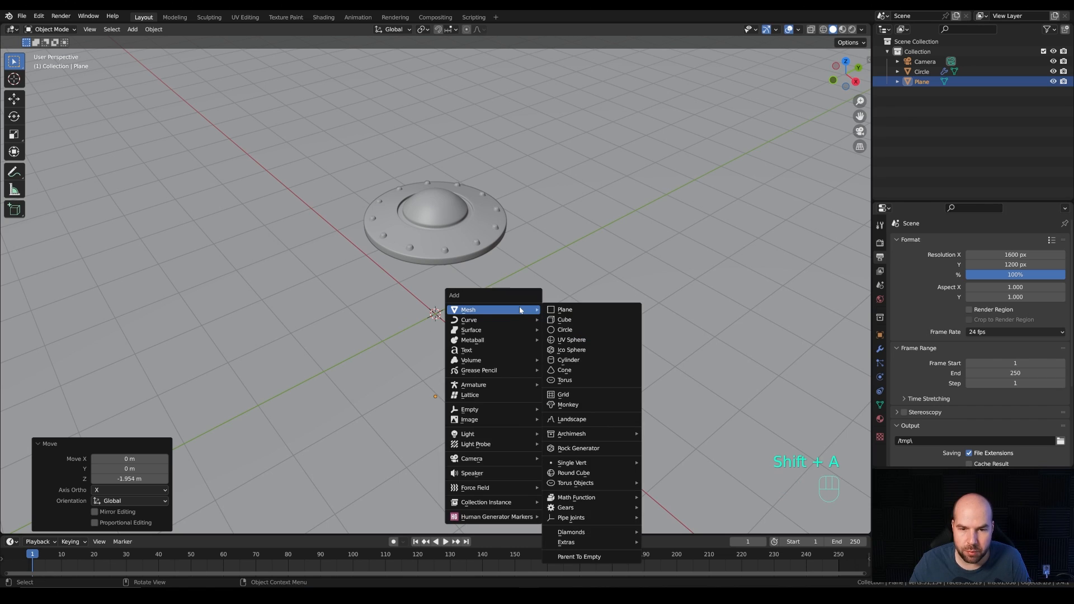
left_click(583, 334)
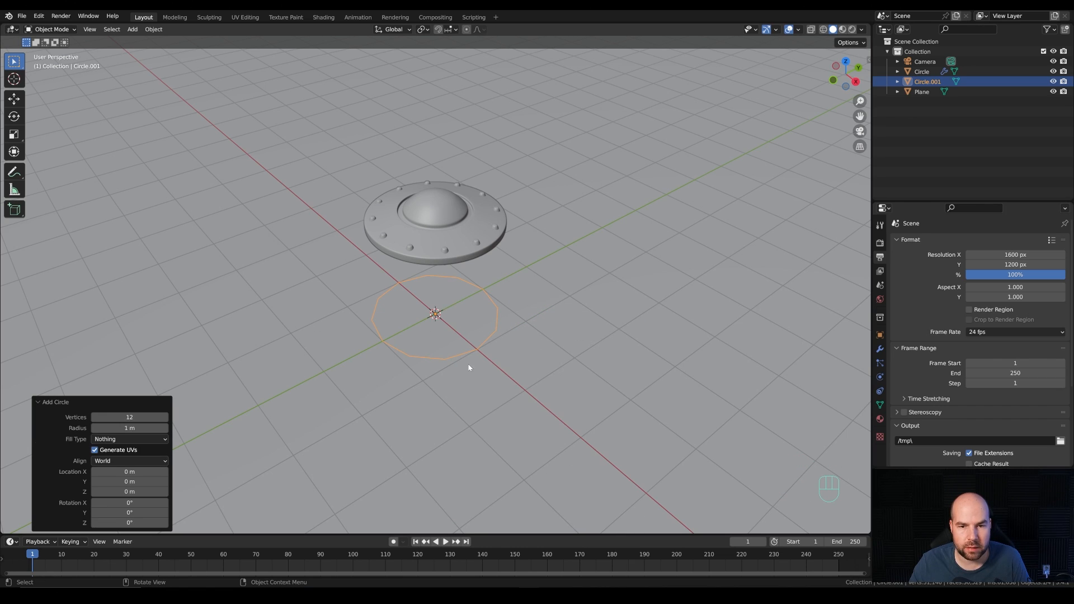
left_click(130, 417)
type("24")
key("Return")
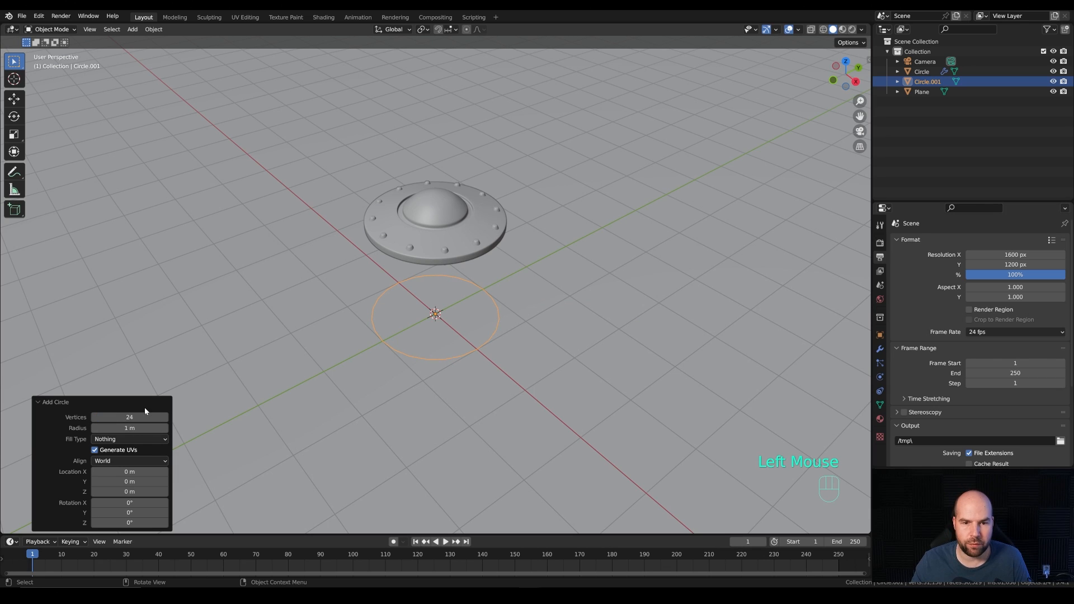
key("Tab")
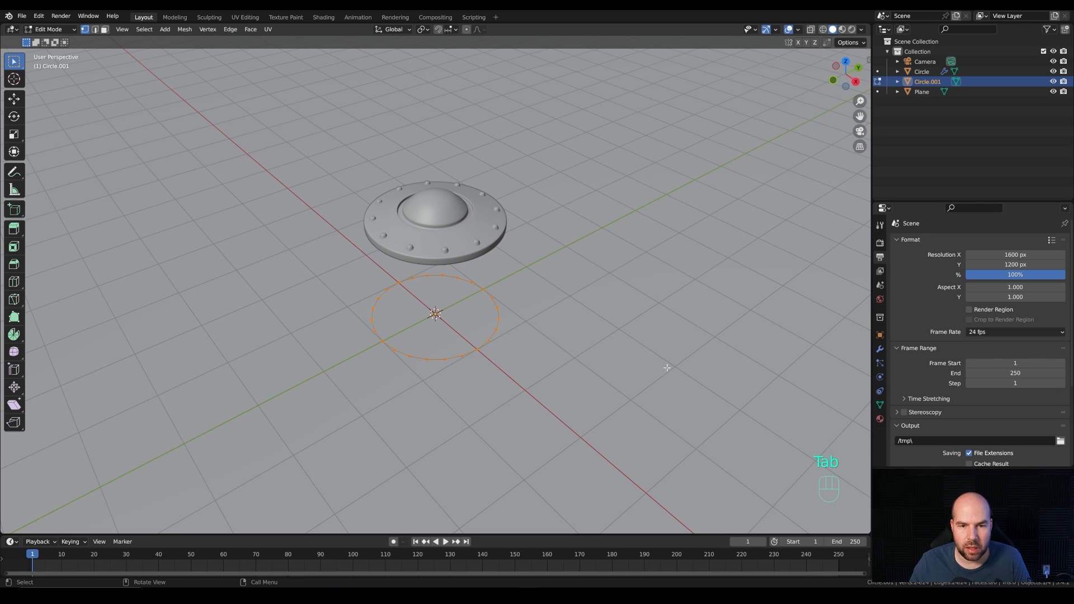
Step: Scale the circle to about 0.081 and raise it about 1.35 m along Z to the saucer's underside
key("s")
left_click(450, 320)
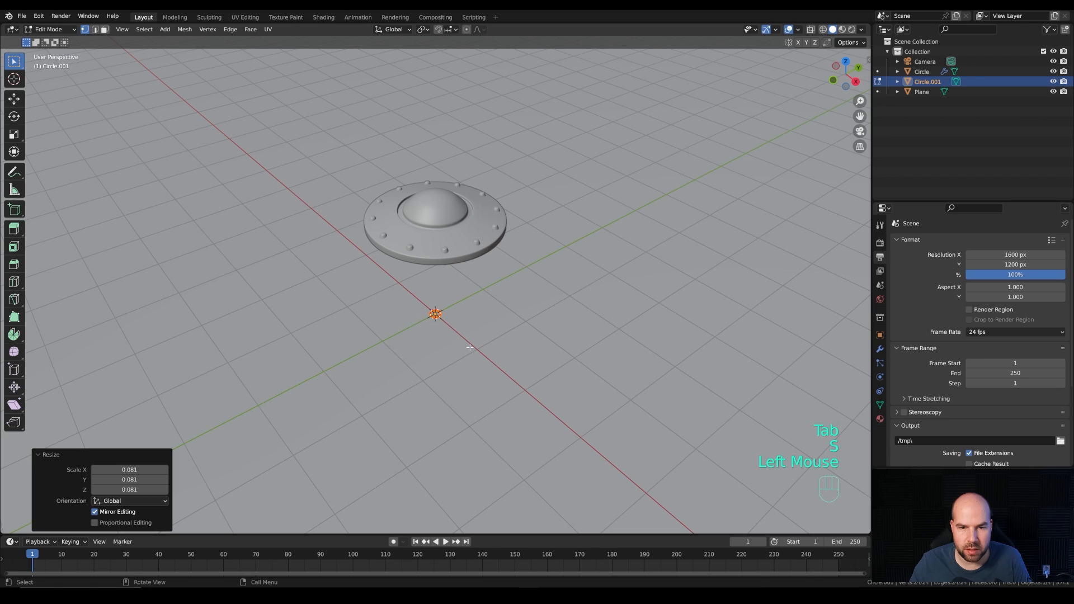
middle_click_drag(470, 351, 472, 318)
key("Tab")
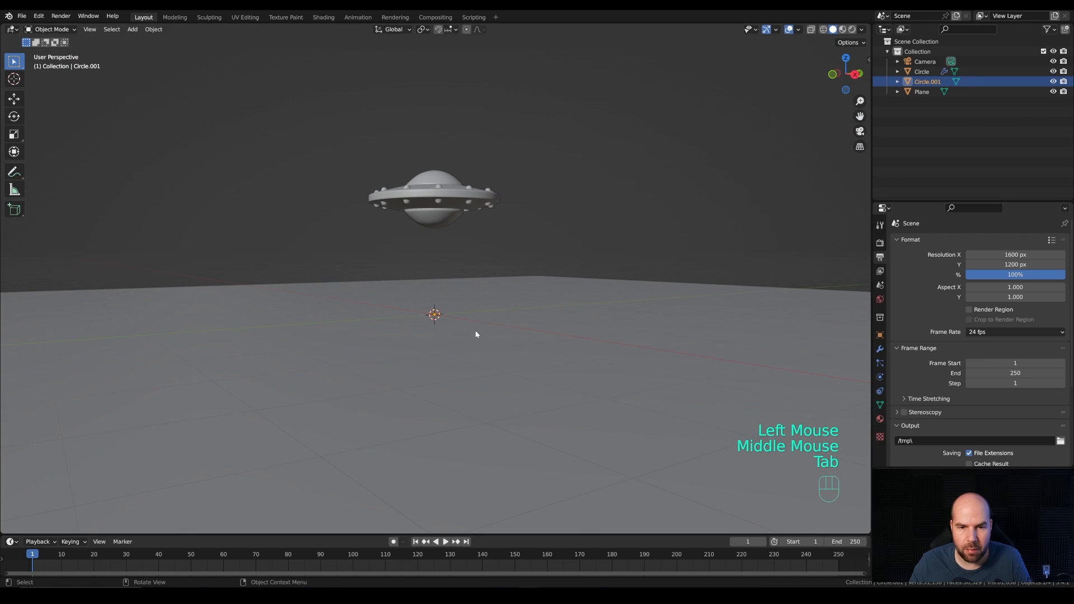
key("g")
key("z")
left_click(437, 225)
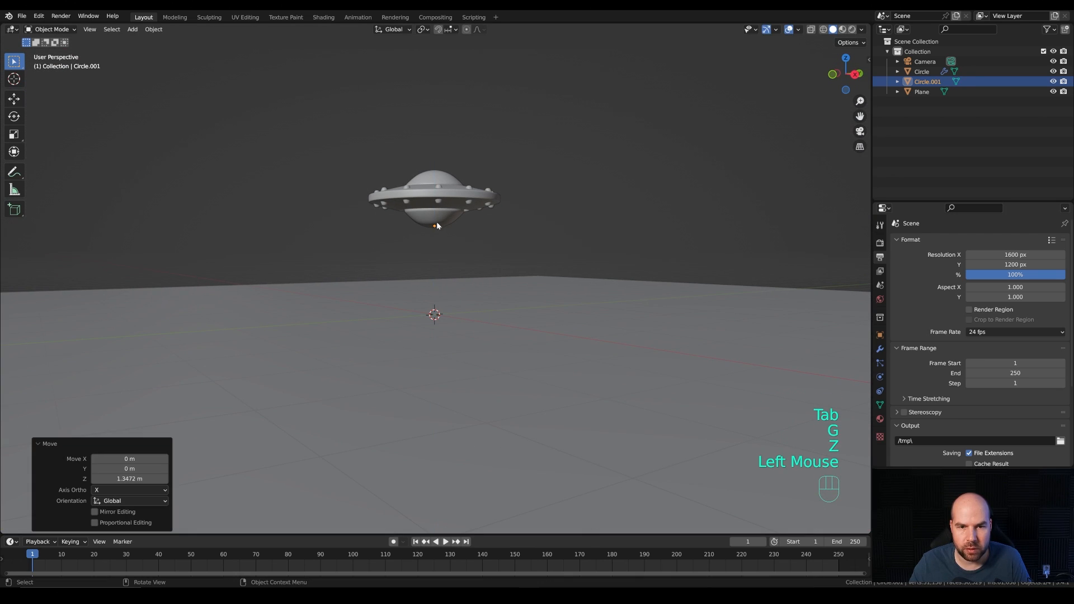
Step: In front wireframe view, extrude the circle about 3.22 m down along Z and scale the lower ring by about 13.9 to form a cone
middle_click_drag(432, 226, 509, 283)
key("KP_1")
scroll(509, 283, "down", 2)
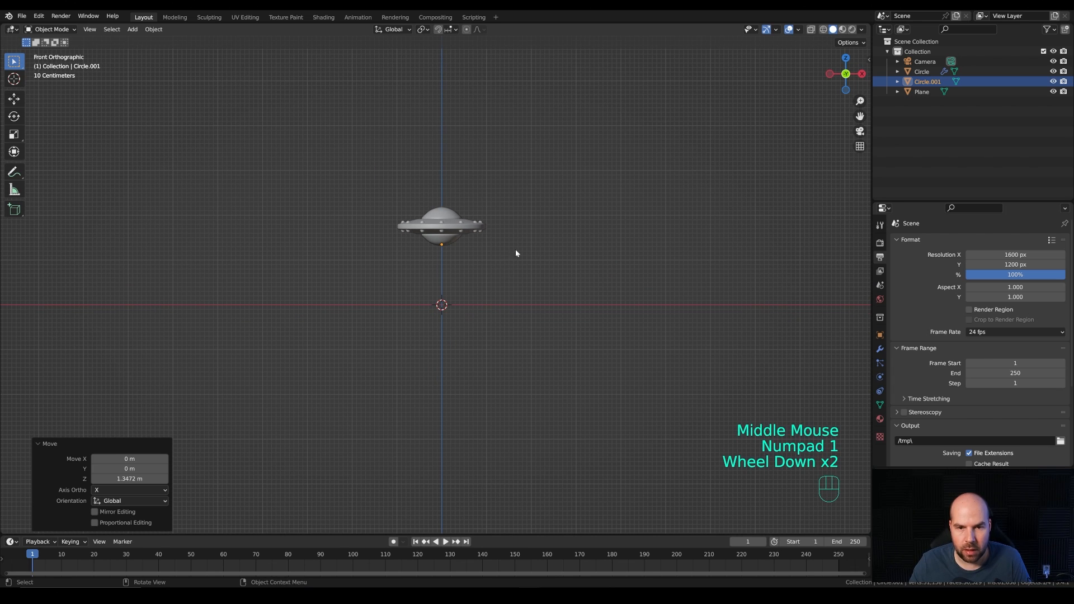
left_click(824, 29)
scroll(505, 253, "up", 1)
key("Tab")
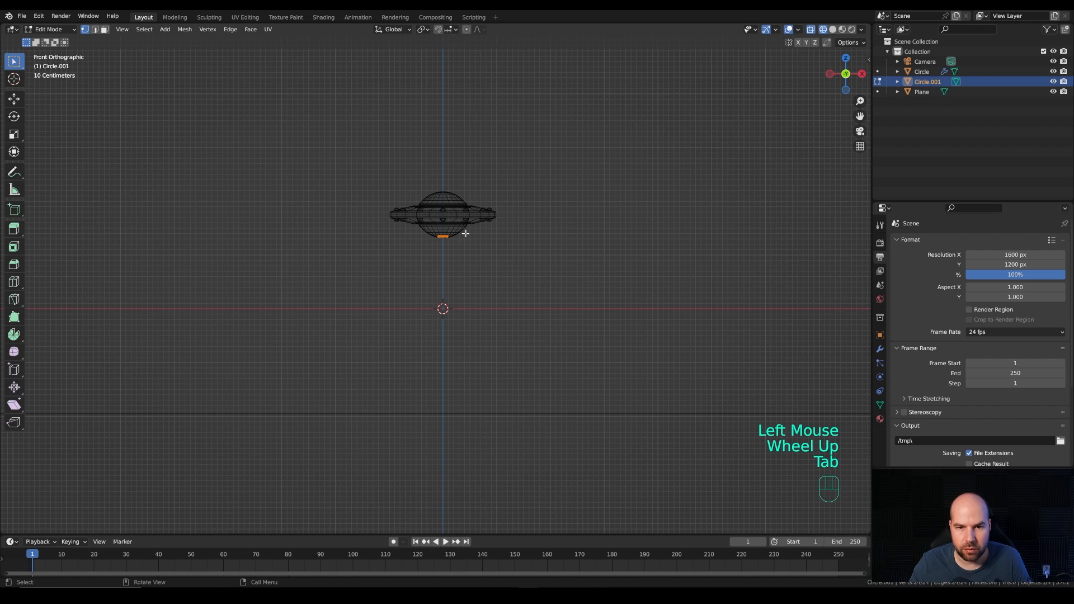
key("e")
key("z")
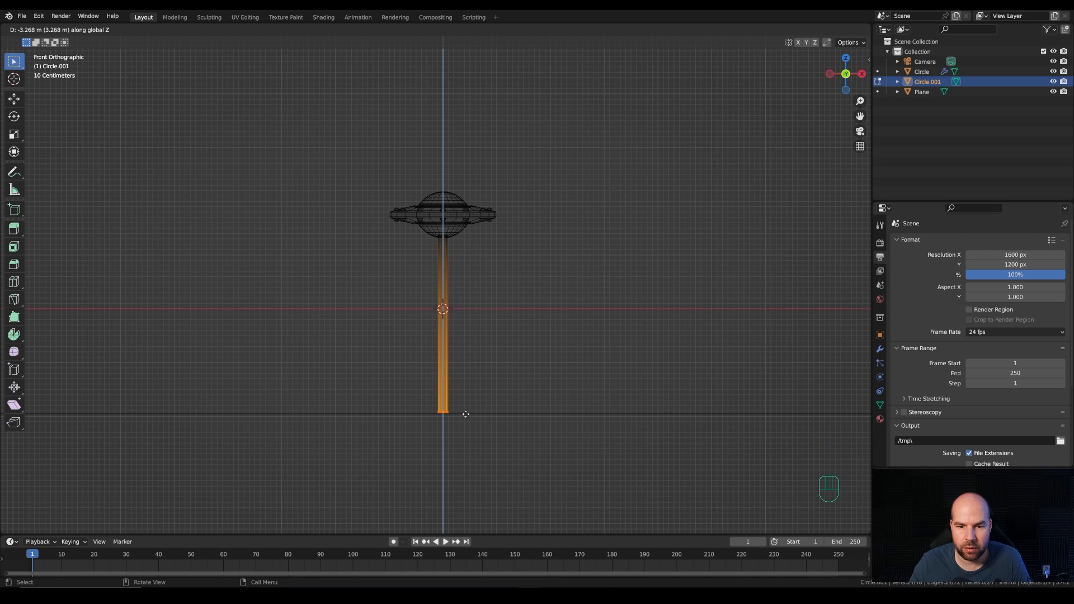
left_click(466, 415)
key("s")
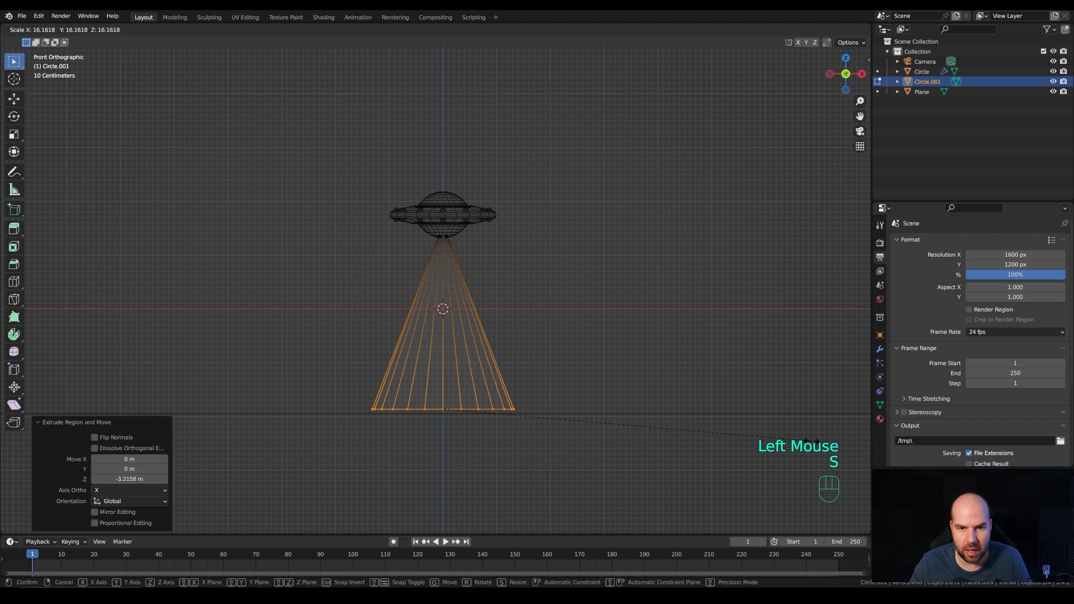
left_click(759, 439)
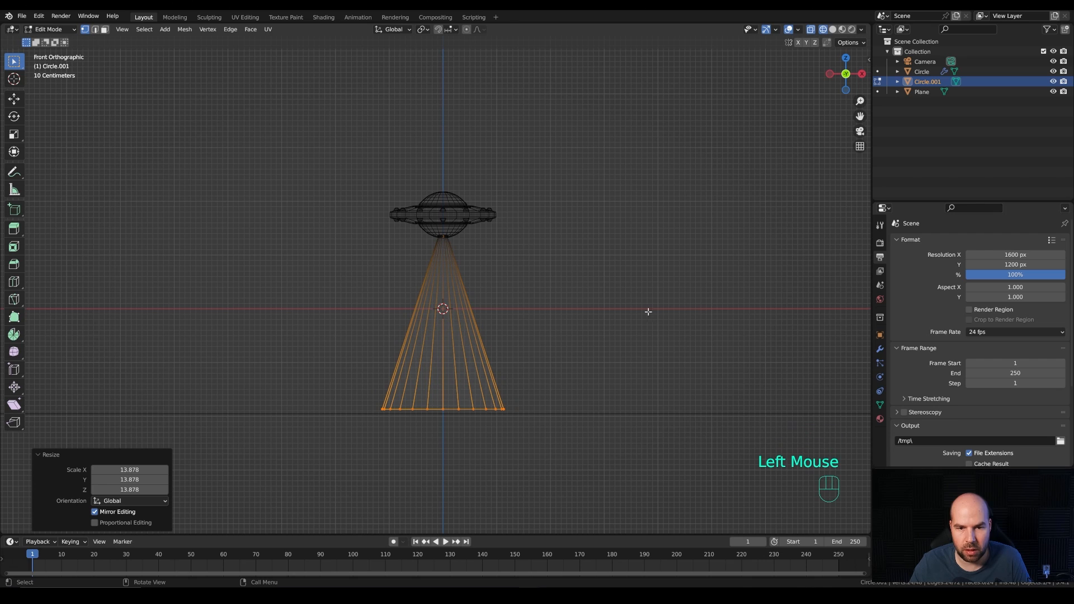
Step: Add six evenly spaced horizontal loop cuts to the cone and return to solid shading
key("ctrl")
key("ctrl+r")
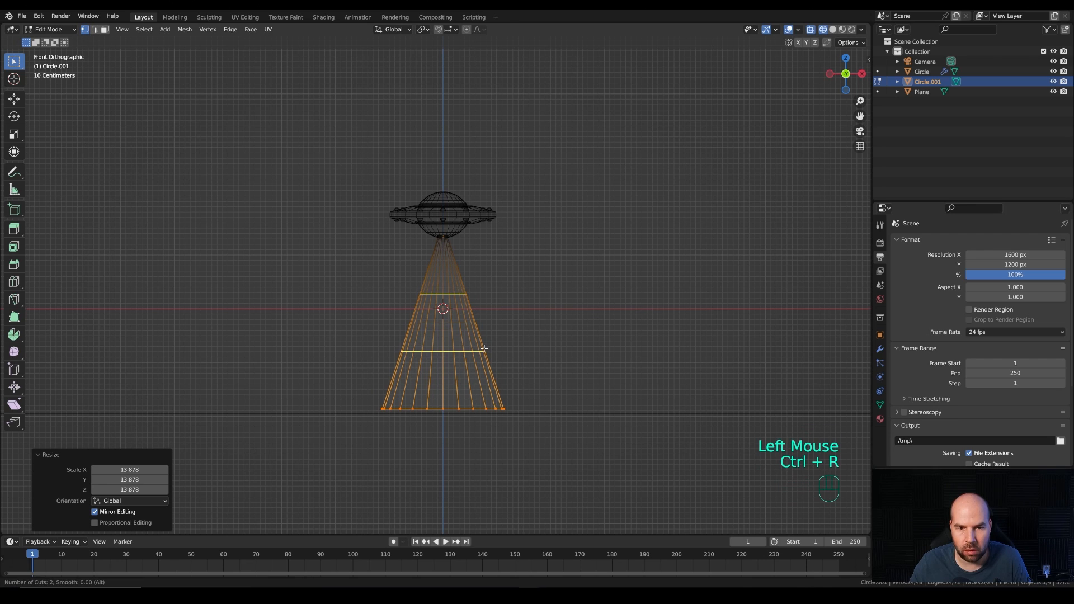
scroll(484, 348, "up", 5)
left_click(484, 348)
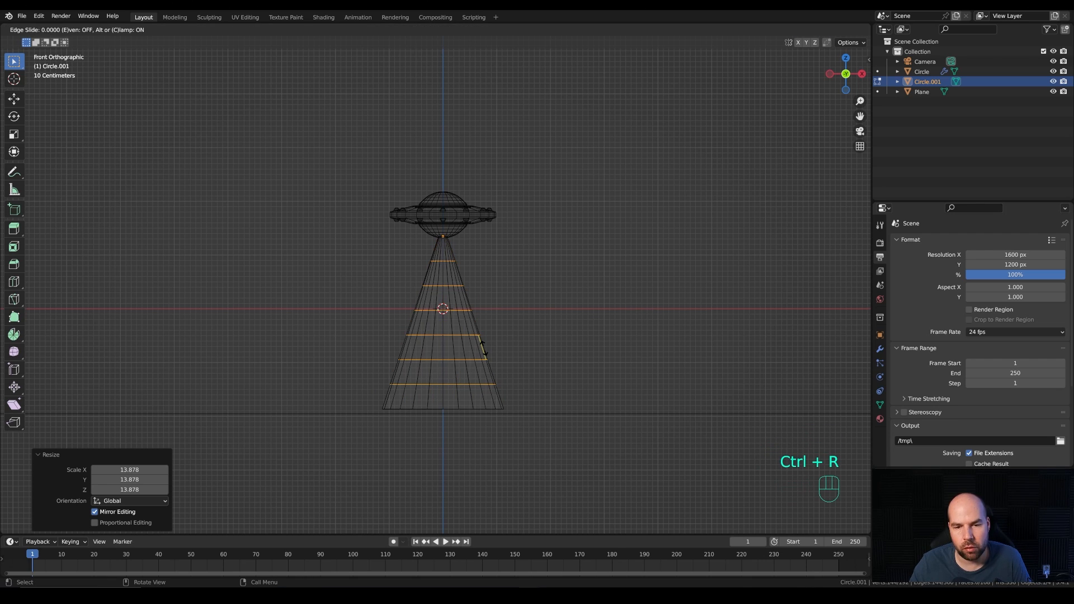
right_click(498, 344)
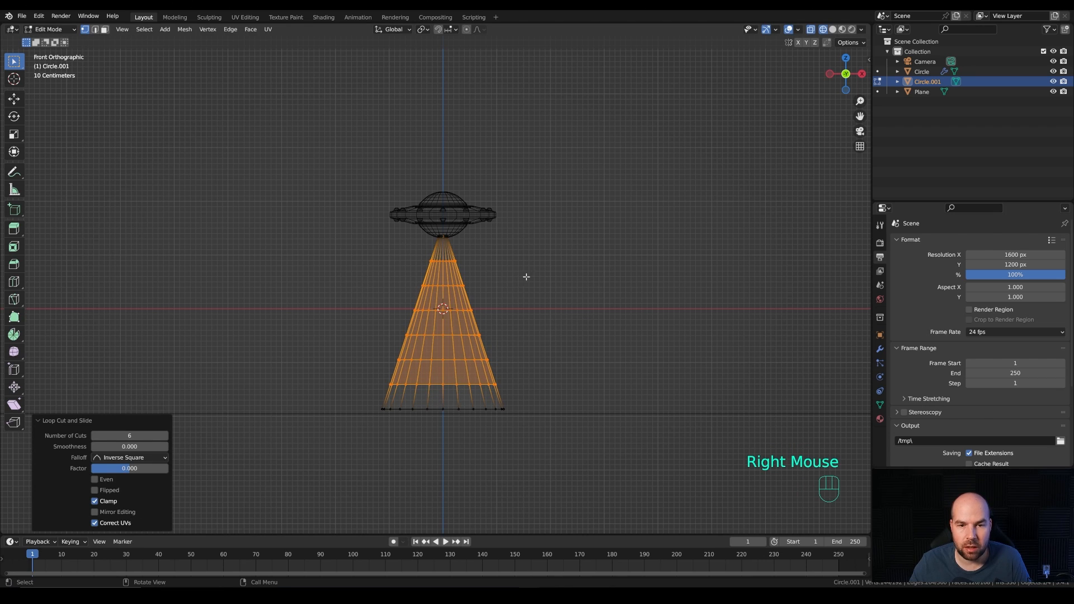
left_click(832, 29)
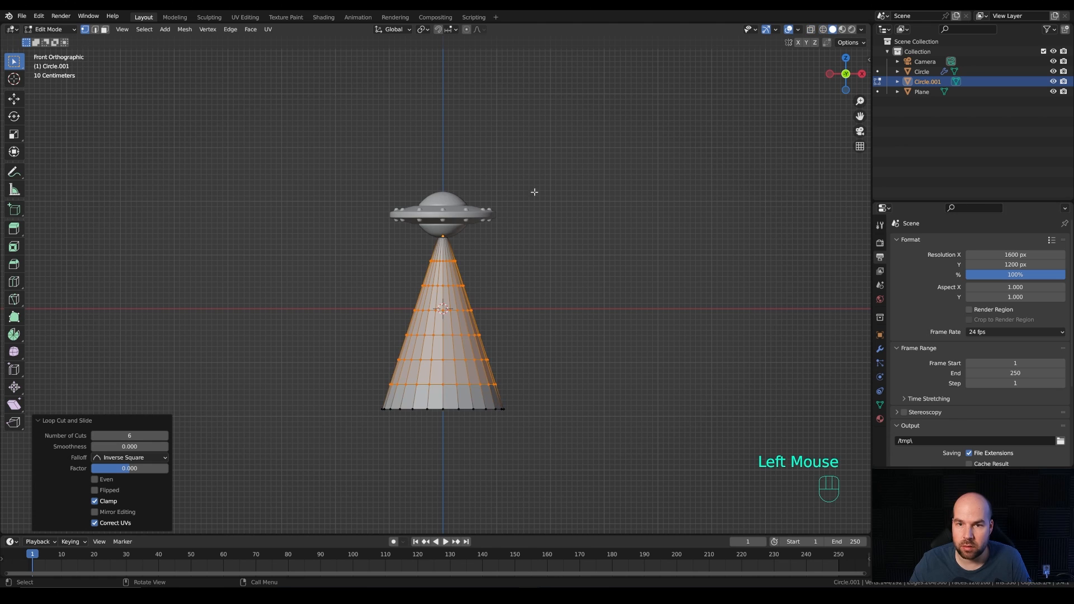
Step: Leave Edit Mode, shade the cone smooth and return to the camera view
middle_click_drag(556, 263, 499, 312)
key("Tab")
right_click(475, 323)
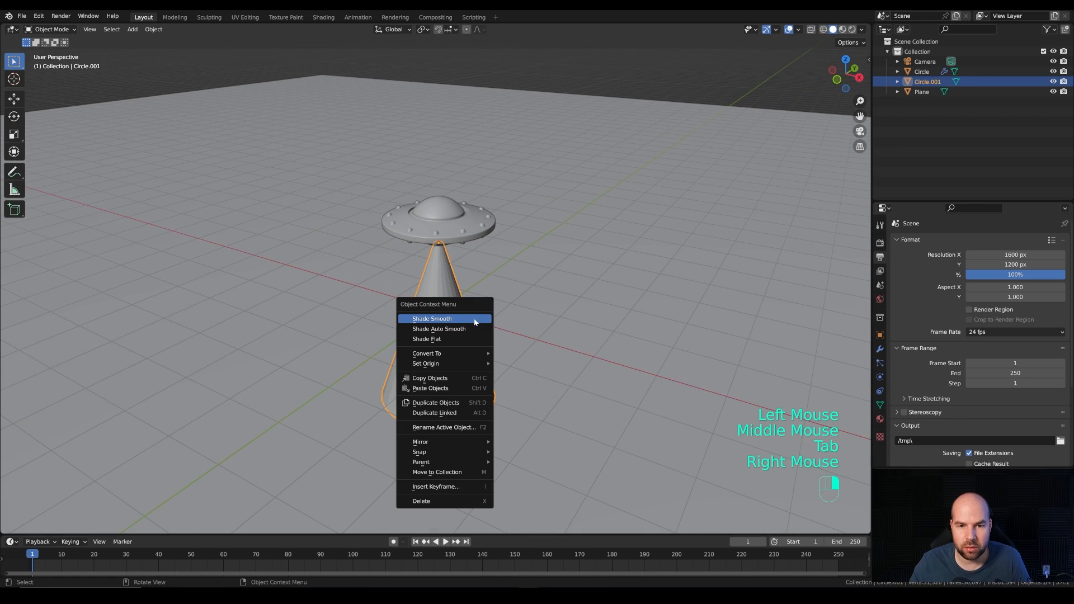
left_click(439, 318)
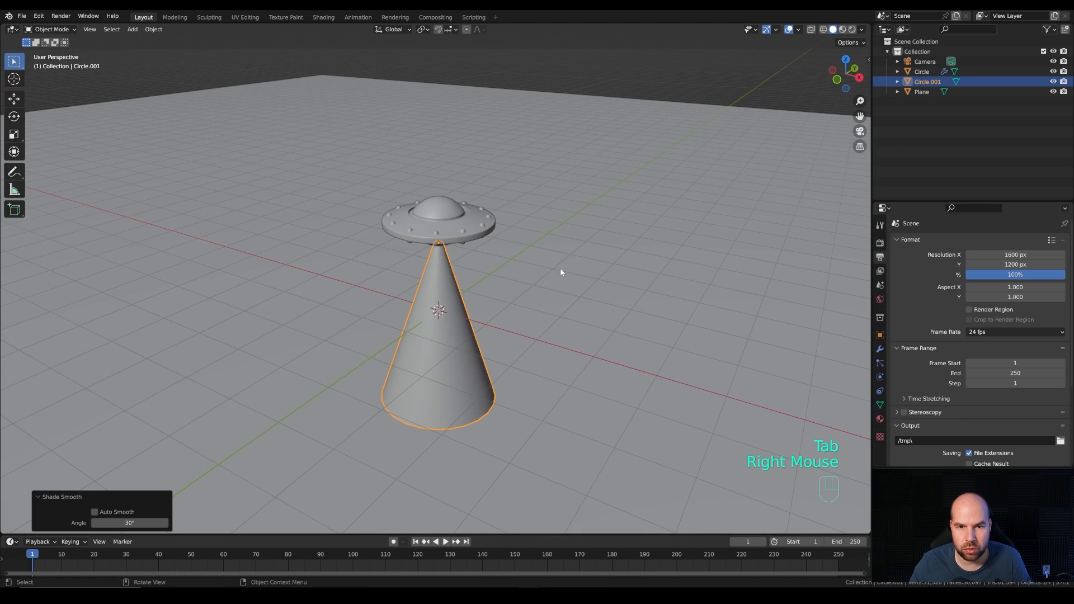
middle_click_drag(561, 273, 523, 275)
key("KP_0")
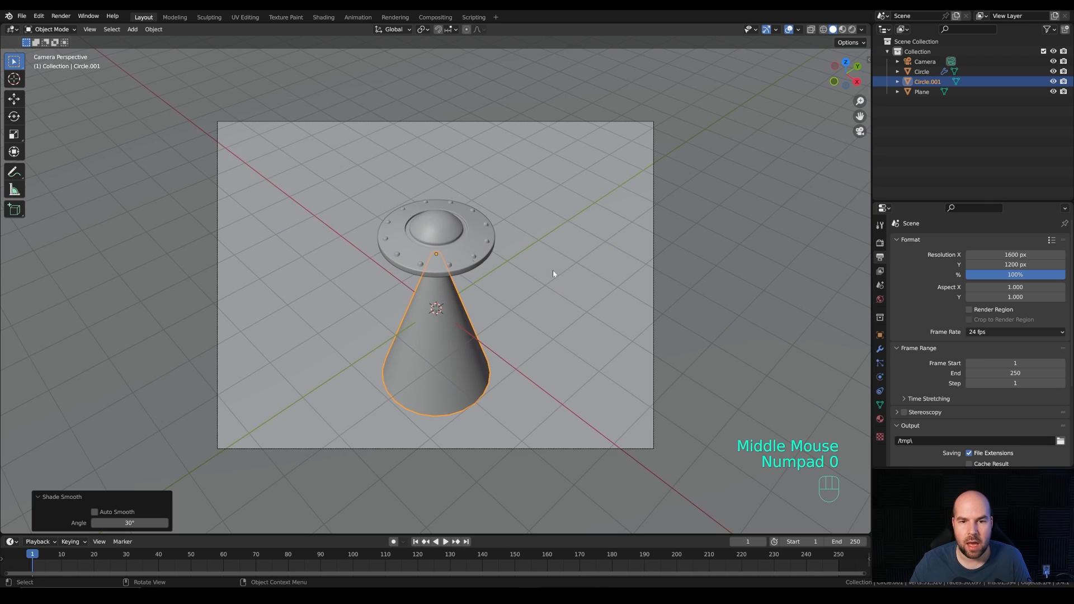
scroll(553, 273, "down", 3)
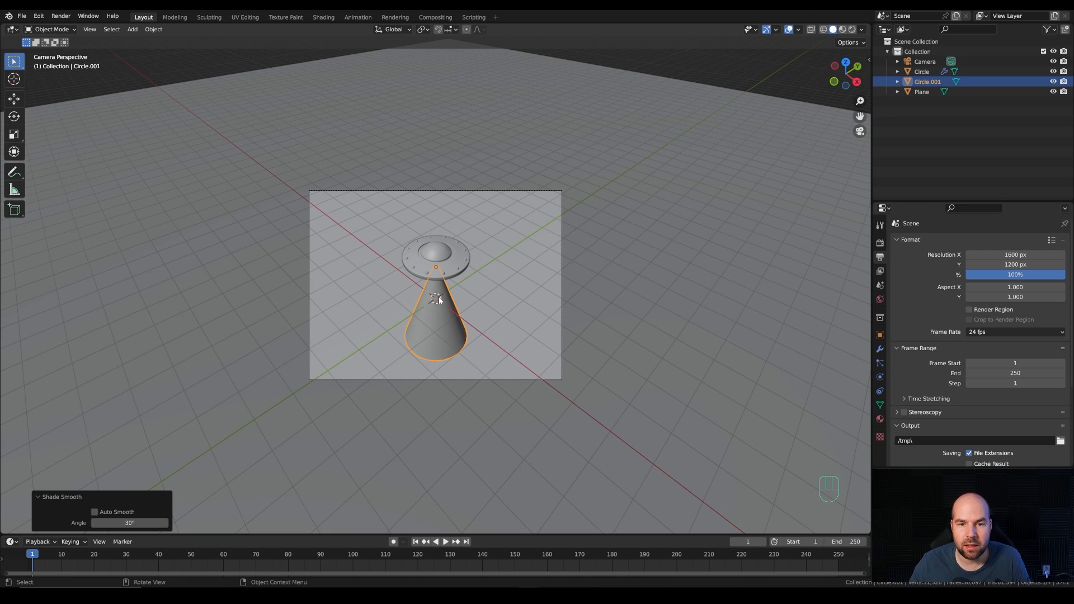
Step: Snap the 3D cursor to the saucer
left_click(439, 249)
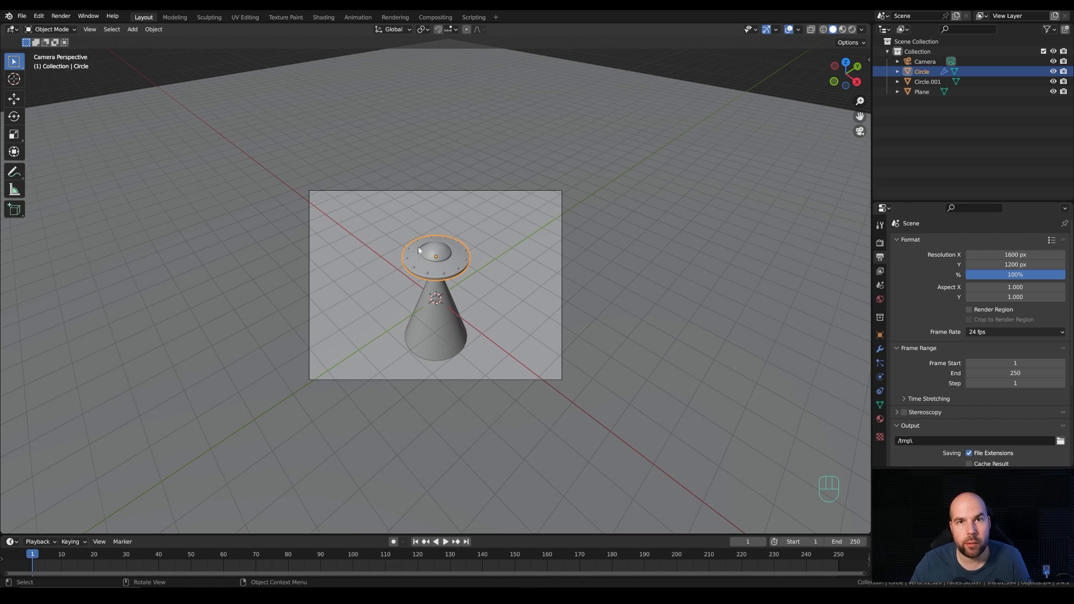
key("shift+s")
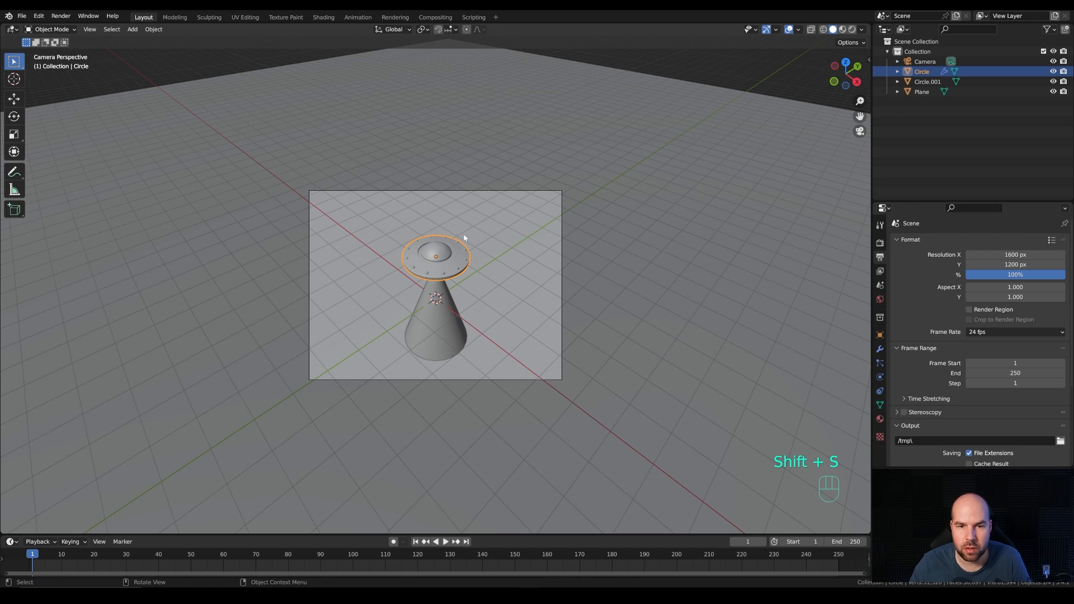
key("shift+s")
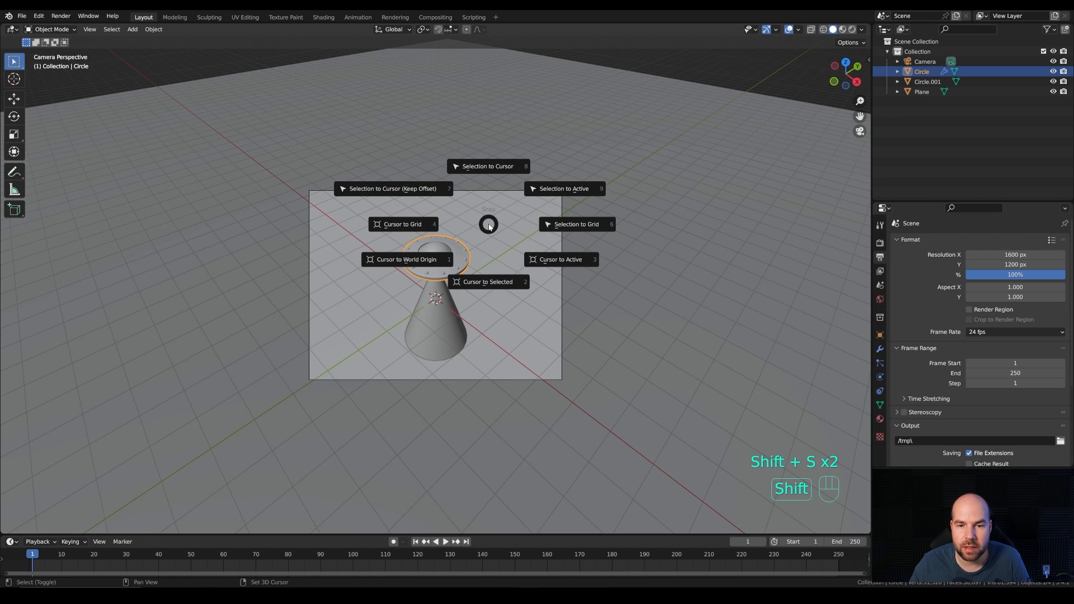
left_click(488, 279)
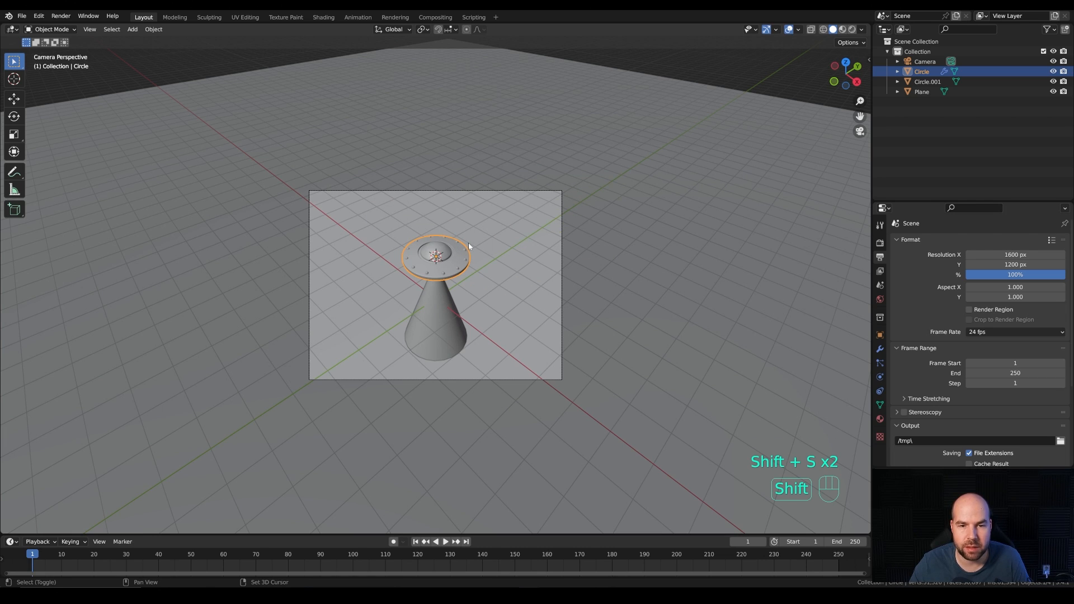
Step: Add an Arrows empty at the 3D cursor and set its display size to 1.4 m
key("shift+a")
mouse_move(454, 345)
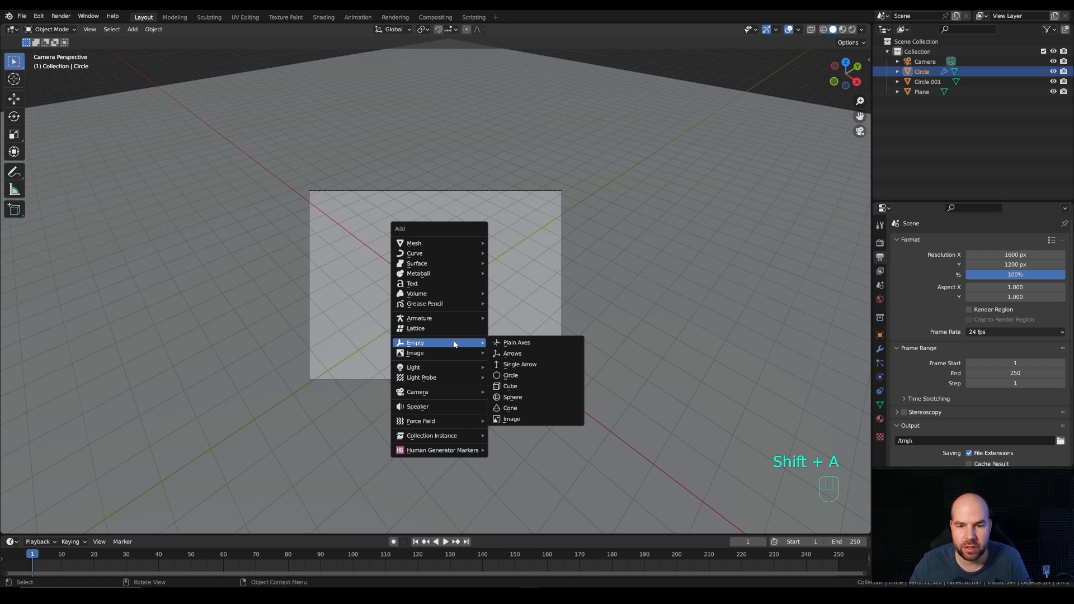
left_click(510, 353)
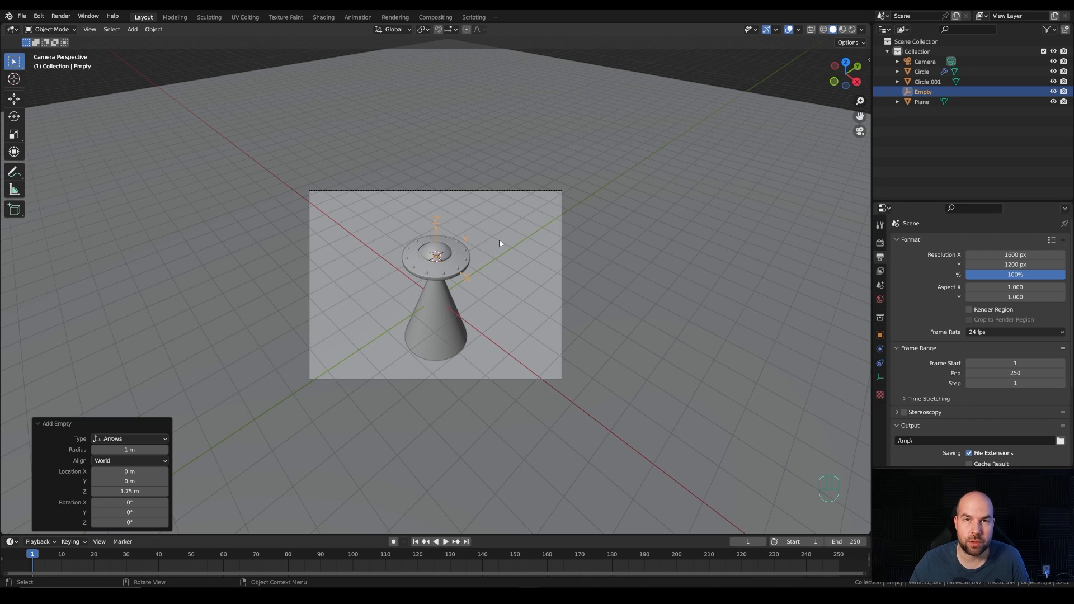
left_click(880, 379)
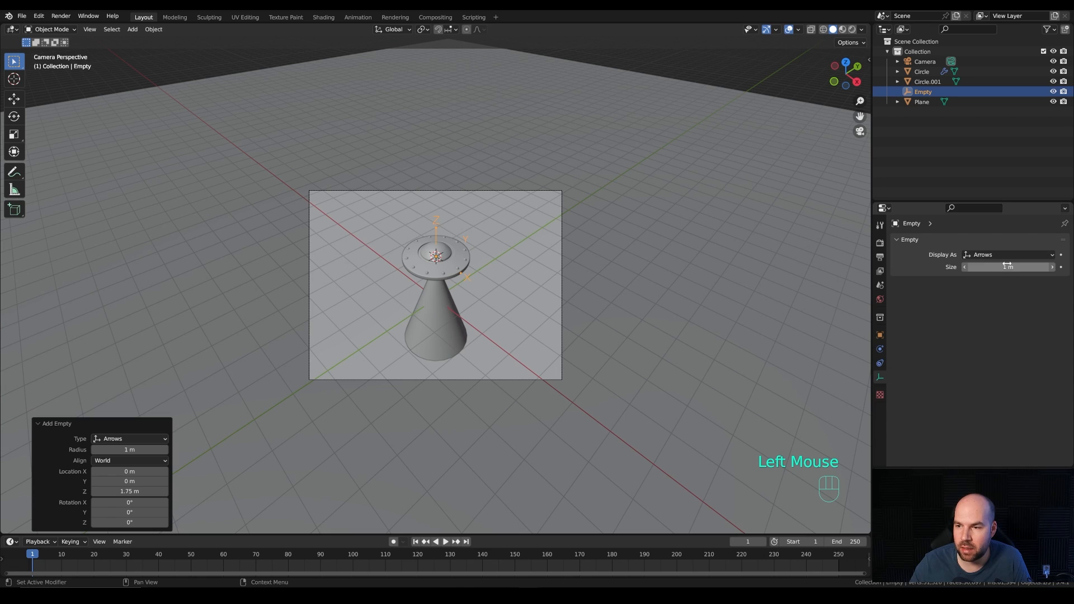
left_click(1041, 267, "shift")
left_click_drag(1040, 267, 1050, 267, "shift")
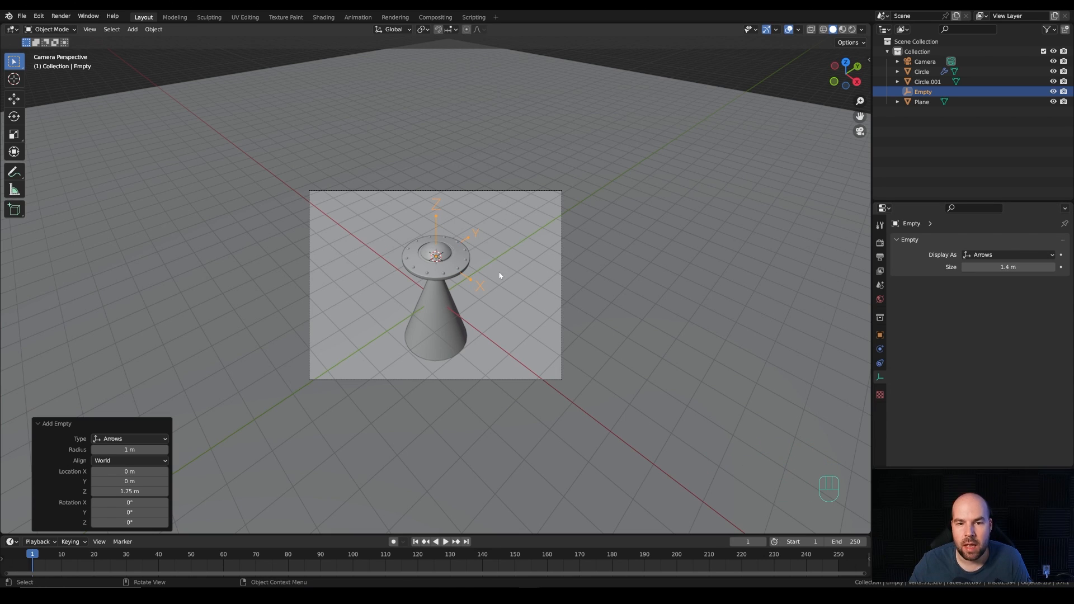
Step: Parent the cone and the saucer to the empty using the Object option
left_click(434, 315)
left_click(445, 267, "shift")
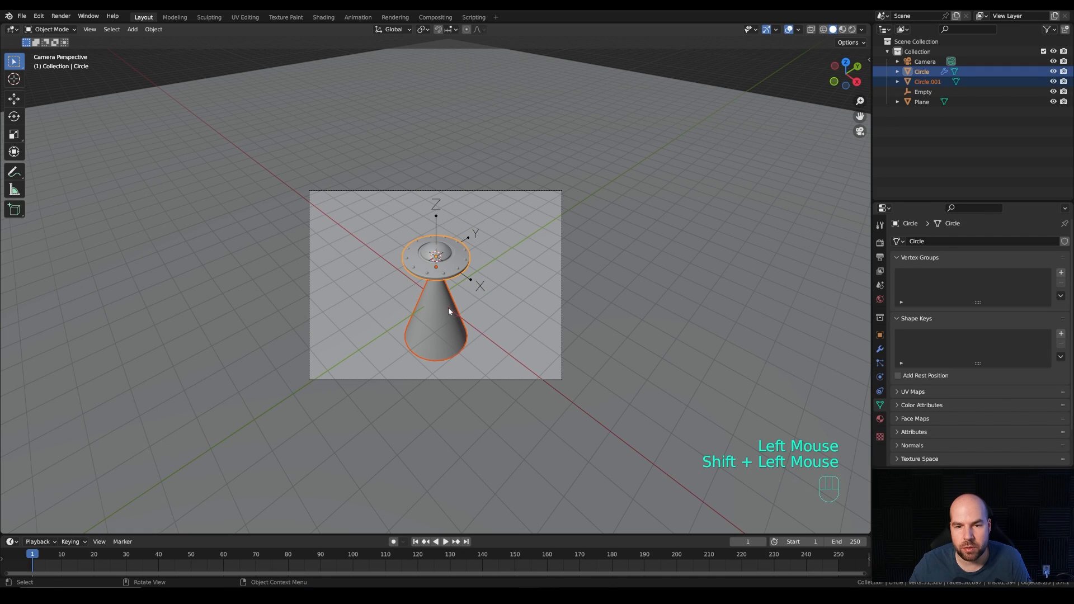
left_click(436, 215, "shift")
key("ctrl+p")
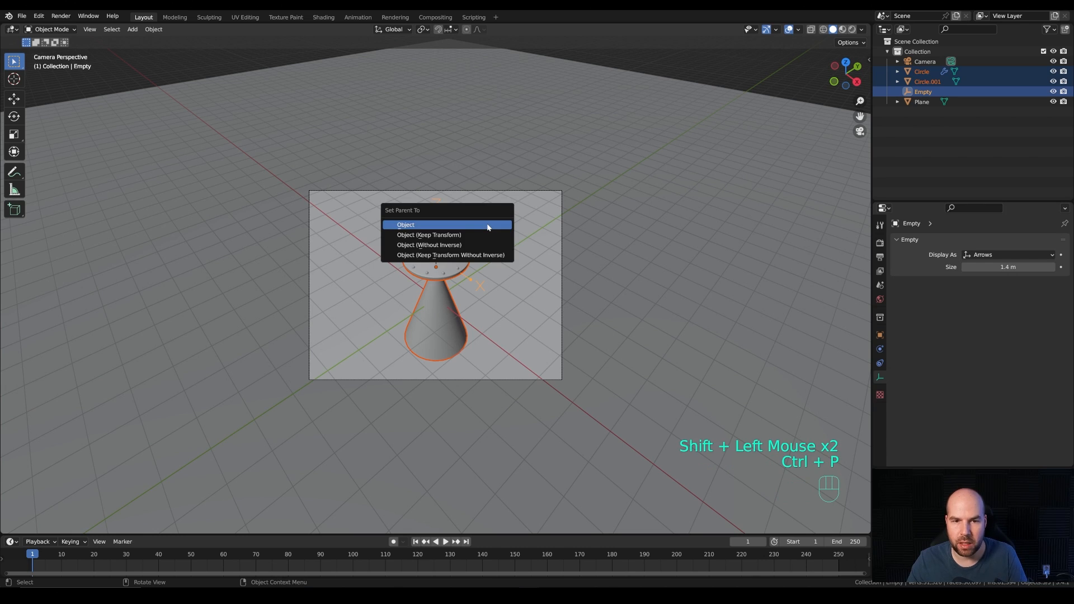
left_click(425, 225)
Step: Try moving the empty and freely rotating the saucer to test the parenting, cancelling each transform
left_click(439, 227)
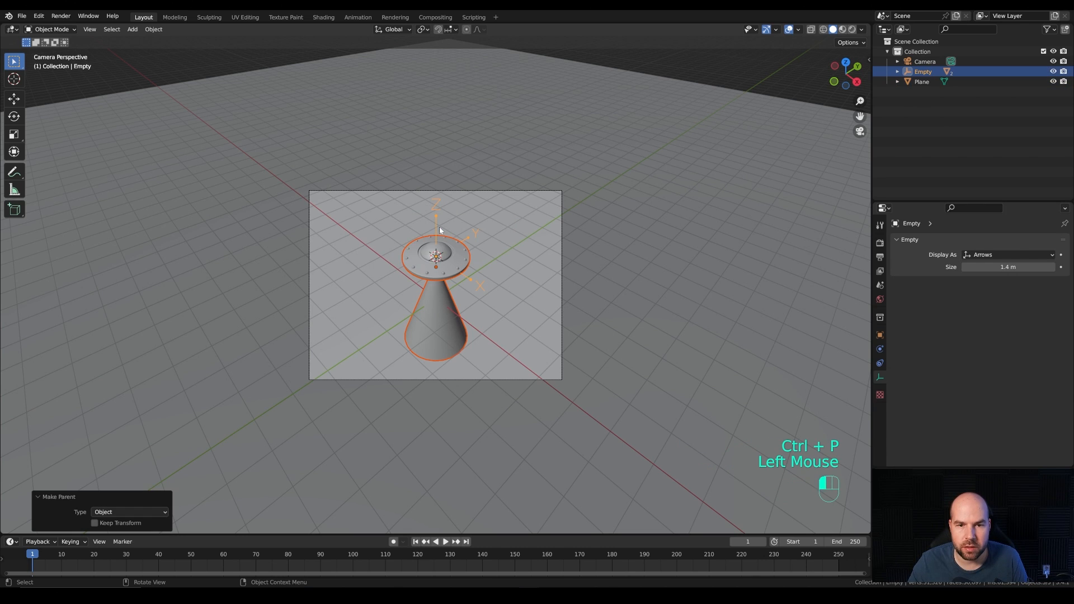
left_click(445, 229)
key("g")
key("Escape")
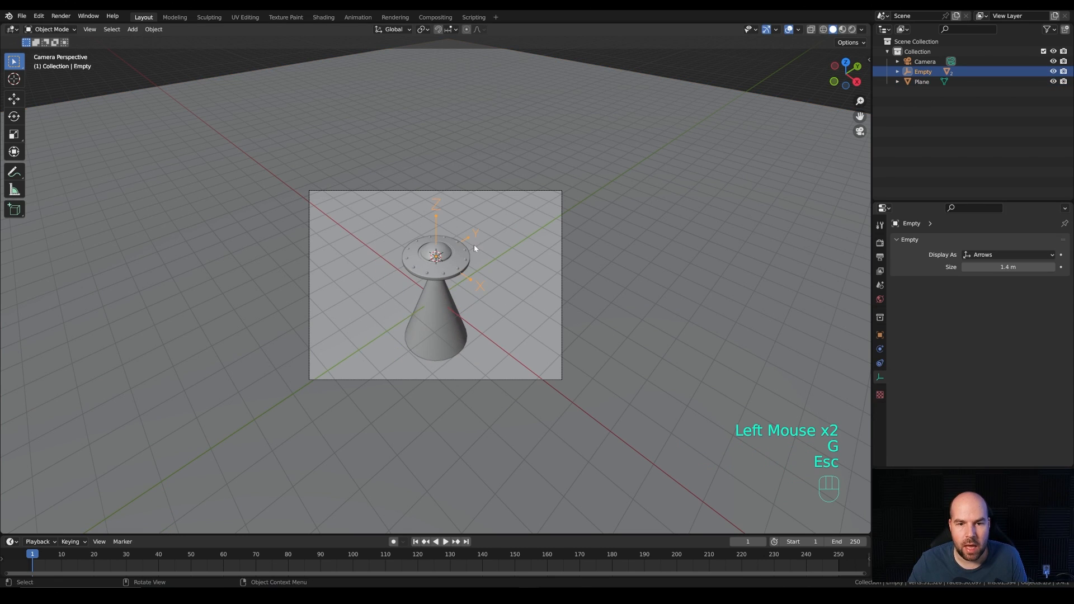
left_click(454, 268)
key("r")
key("r")
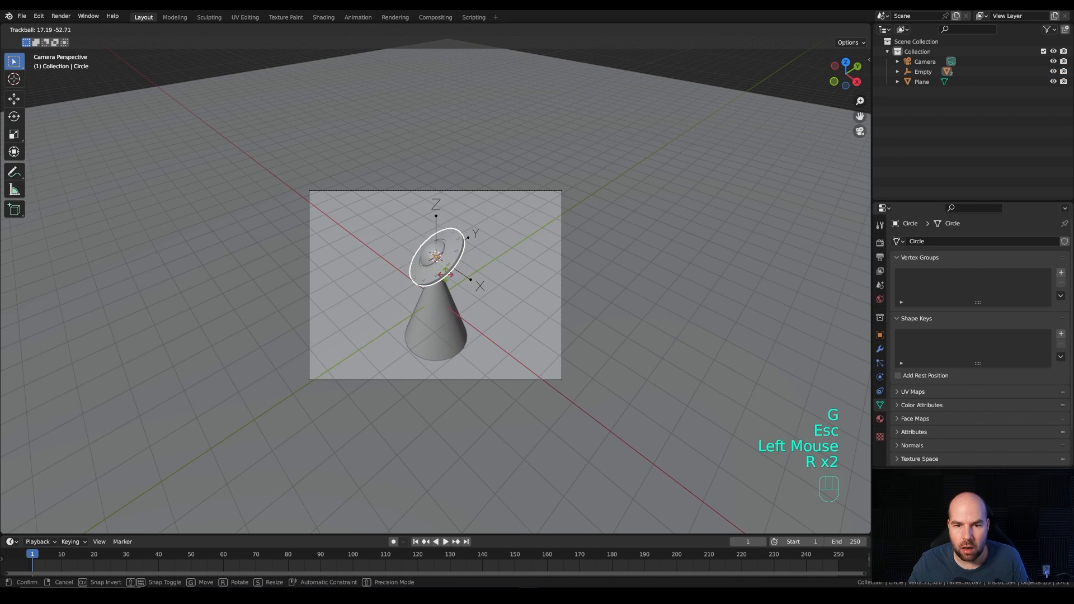
key("Escape")
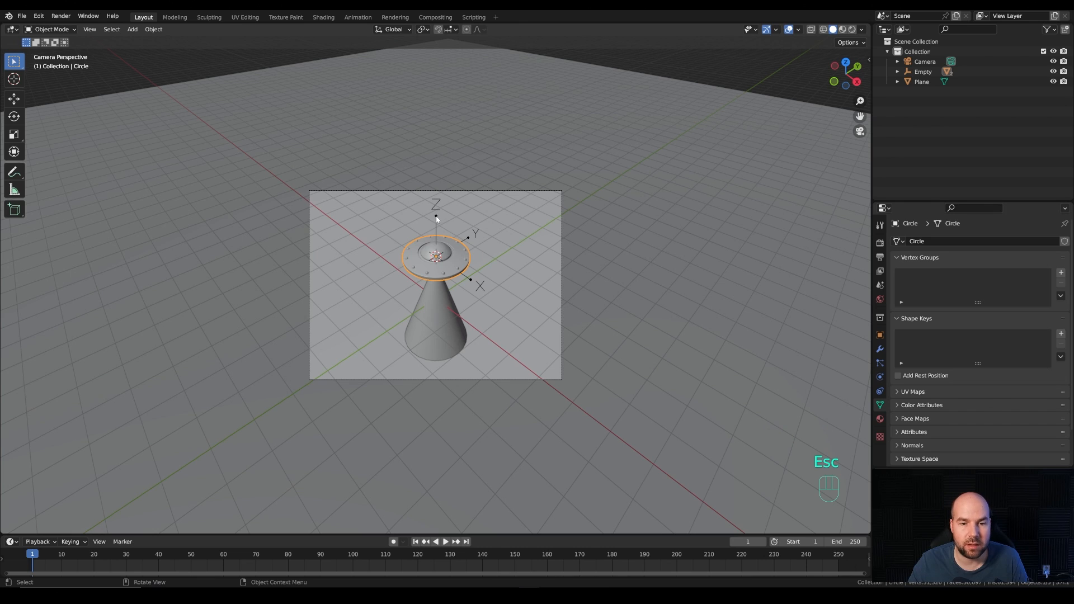
Step: Enlarge the timeline area and move the playhead to frame 0
left_click(464, 535)
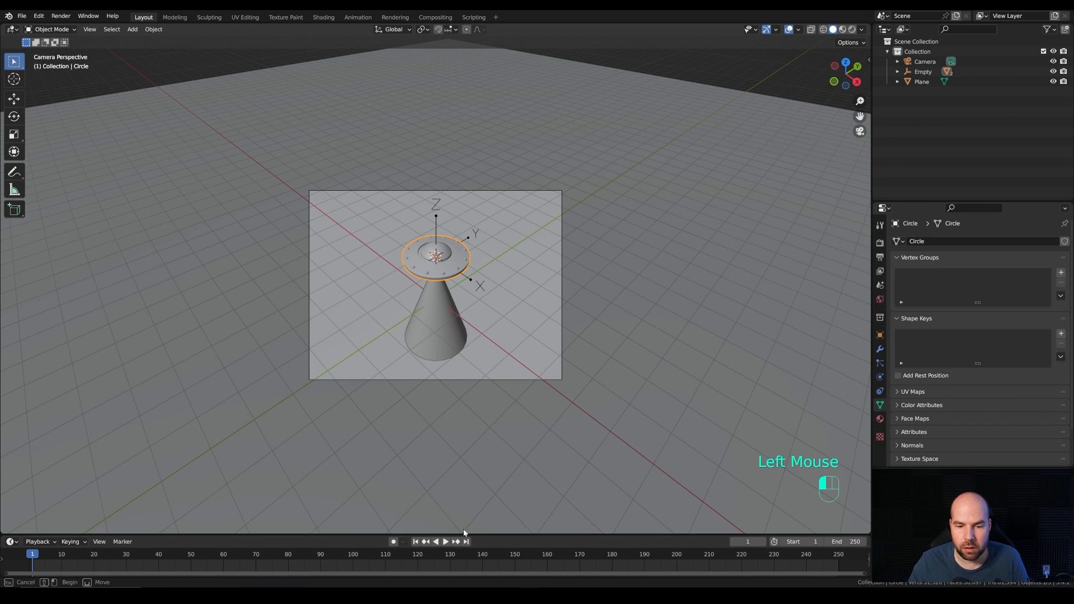
left_click_drag(464, 535, 466, 423)
left_click(29, 445)
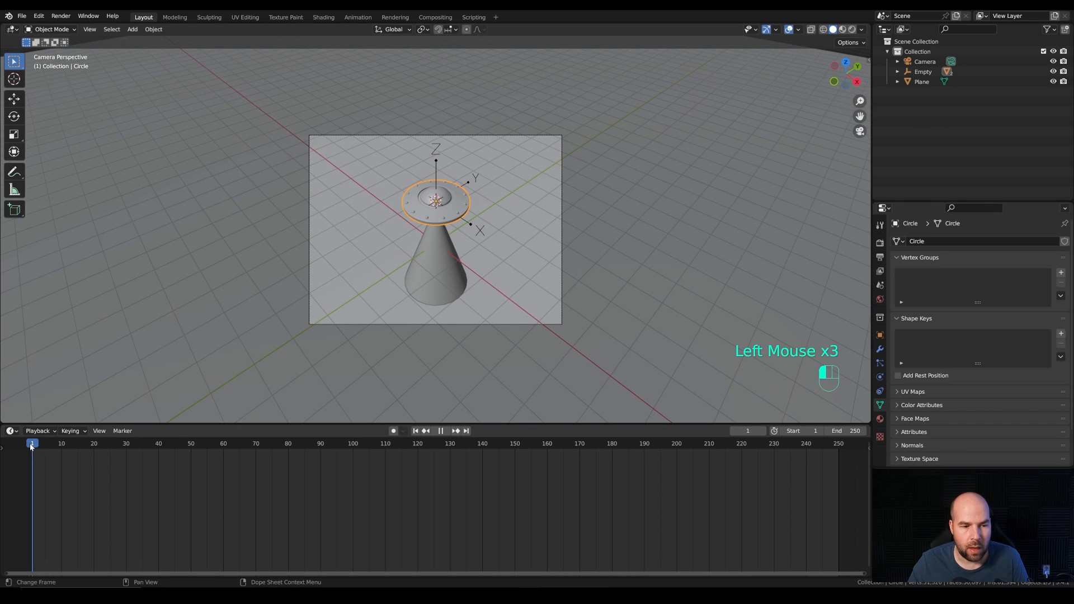
Step: Set the animation's end frame to 120 and the frame rate to 30 fps
left_click(845, 431)
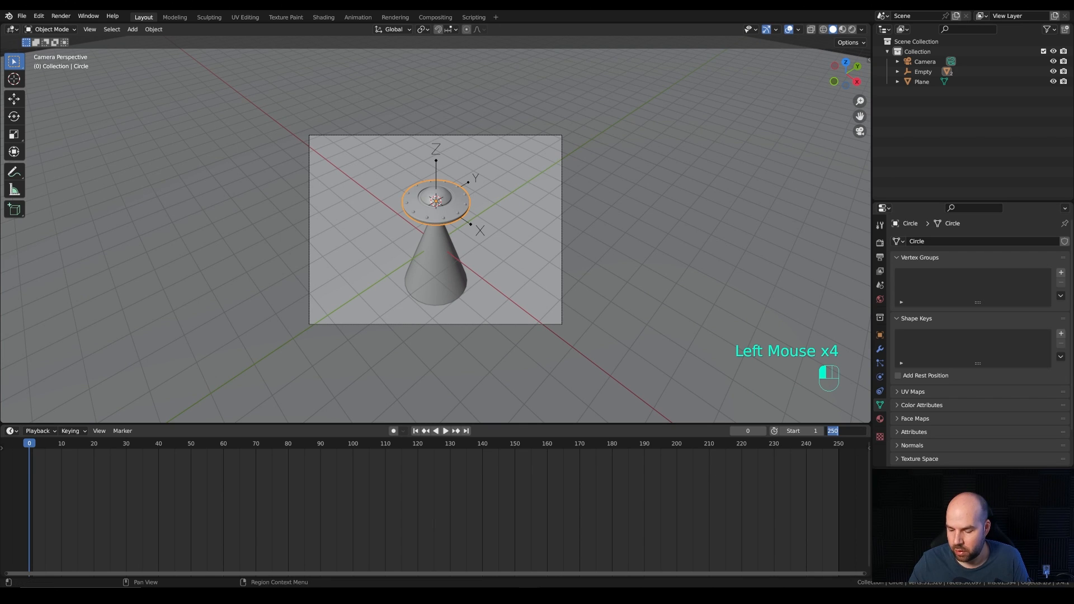
type("120")
key("Return")
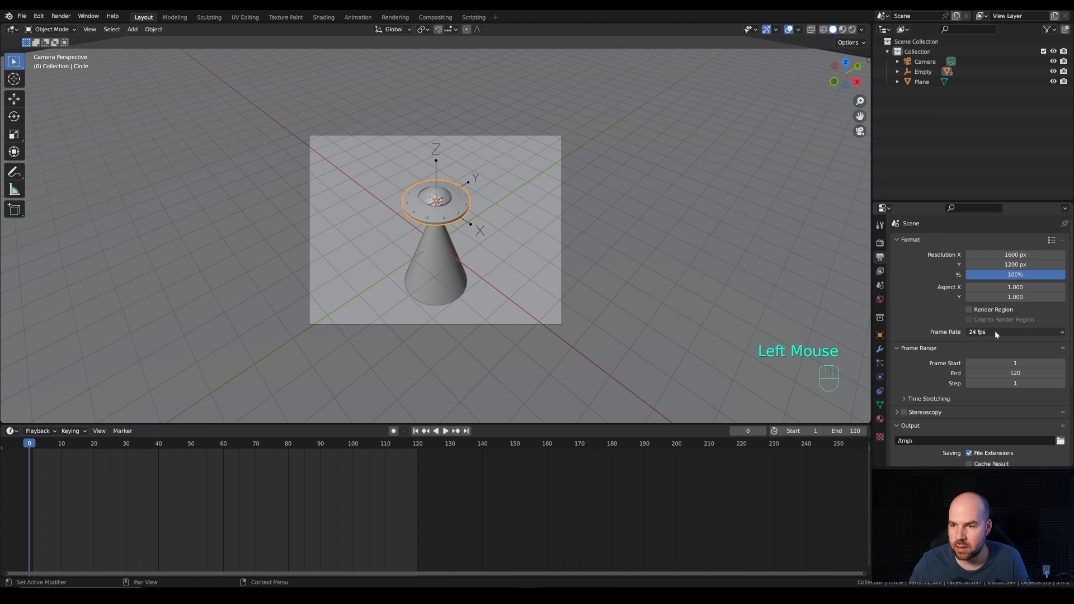
left_click(995, 334)
left_click(986, 384)
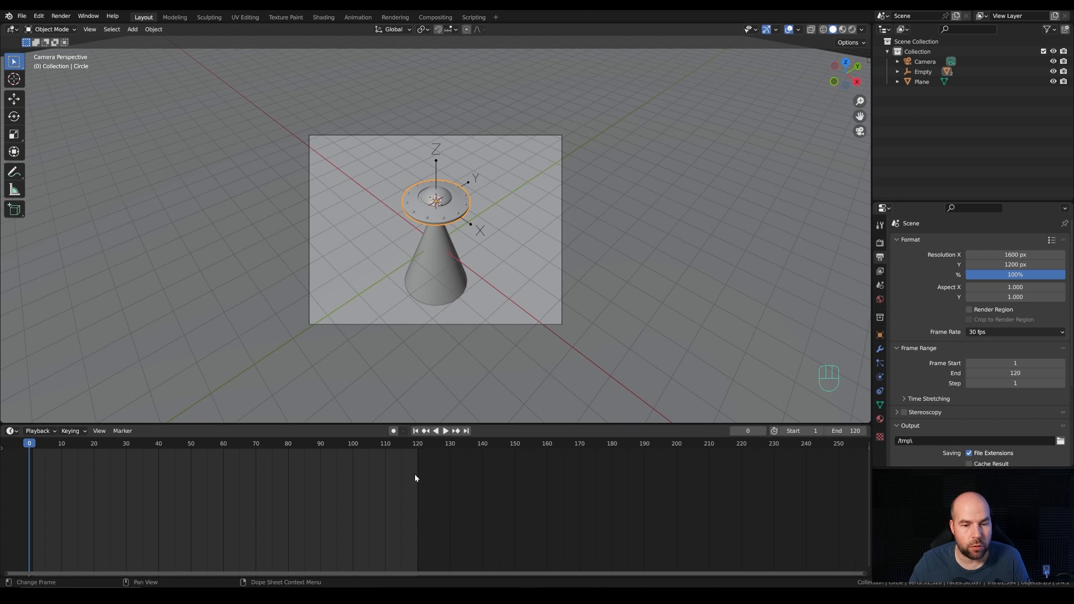
Step: Select the empty and insert a single keyframe on its Y location at frame 40
middle_click_drag(314, 527, 520, 531)
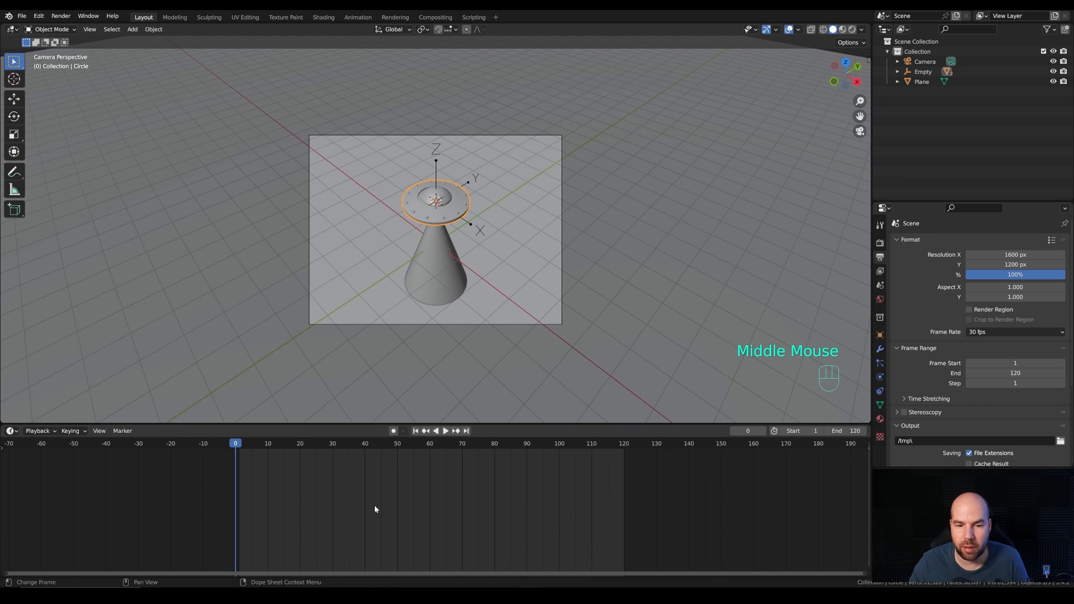
left_click(392, 503)
left_click_drag(263, 442, 364, 448)
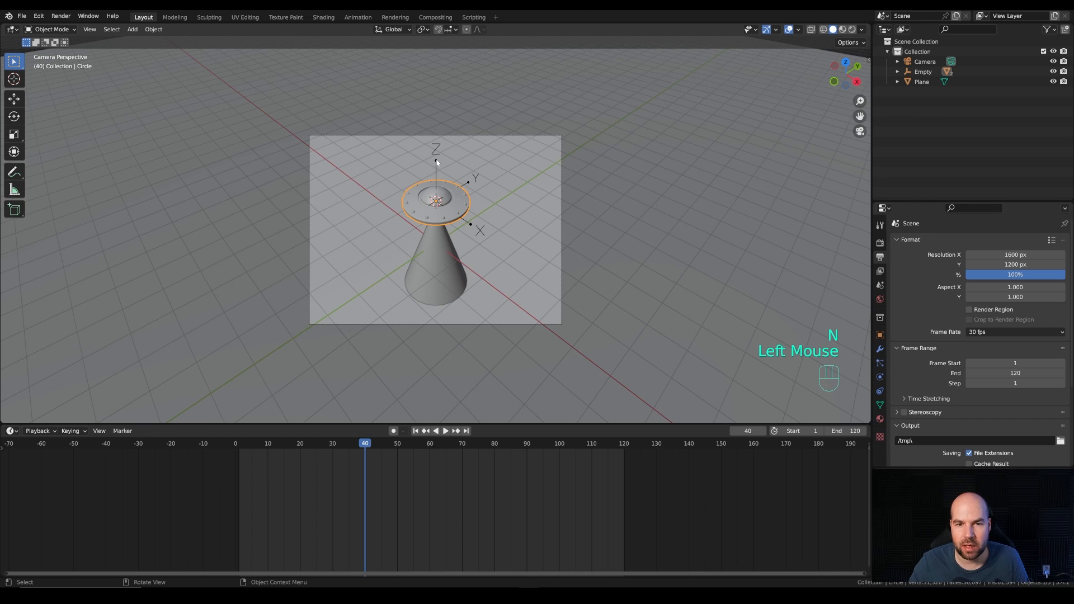
left_click(437, 162)
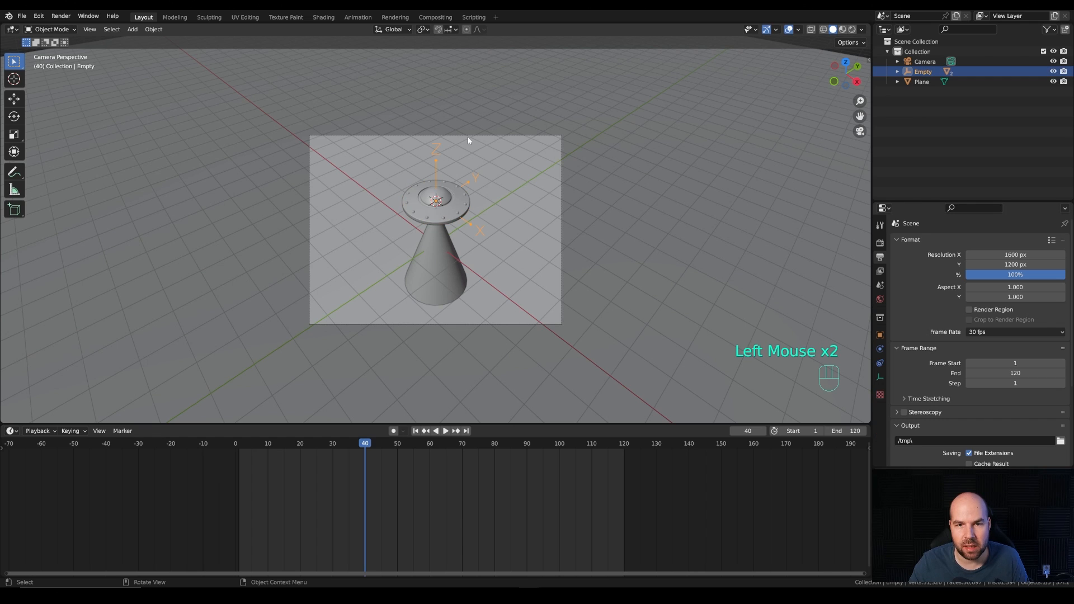
key("n")
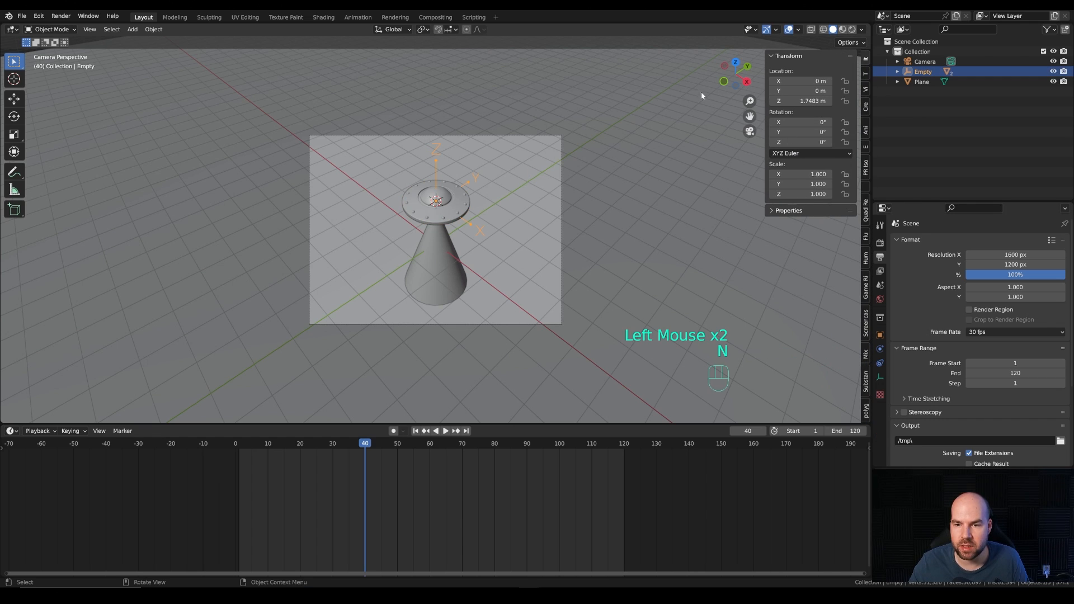
right_click(810, 91)
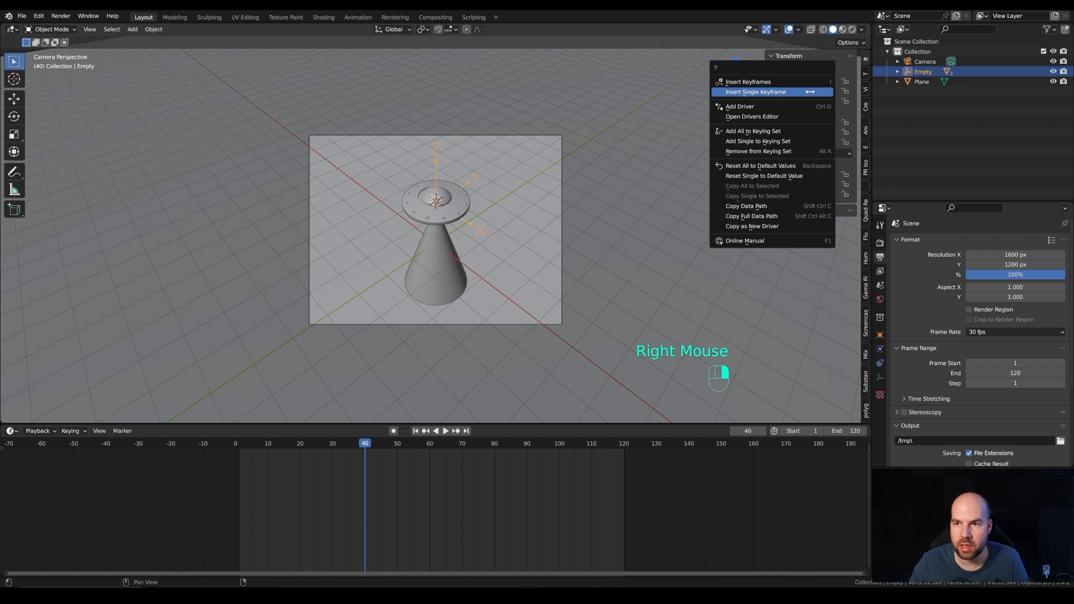
left_click(740, 92)
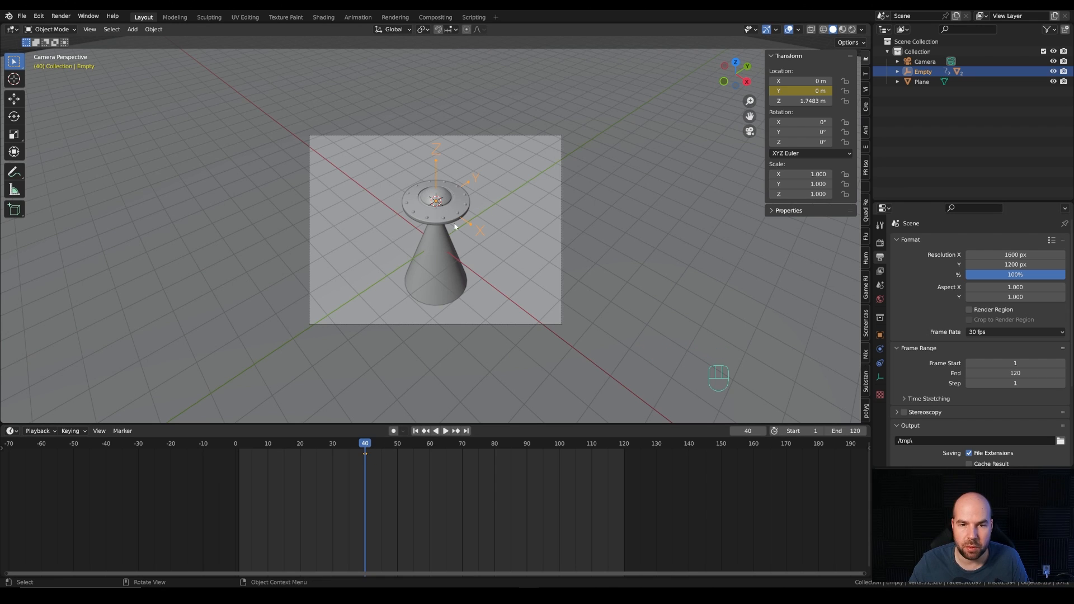
Step: At frame 1, move the empty about 8.49 m along Y, out of the camera frame, and insert a single Y location keyframe
left_click_drag(356, 442, 240, 448)
key("g")
key("y")
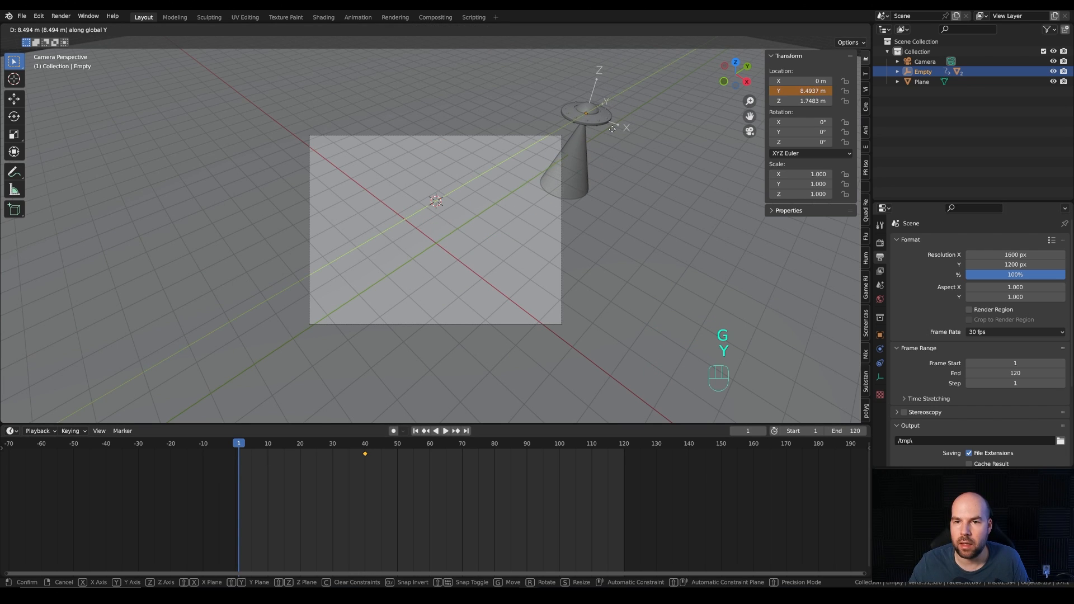
left_click(612, 128)
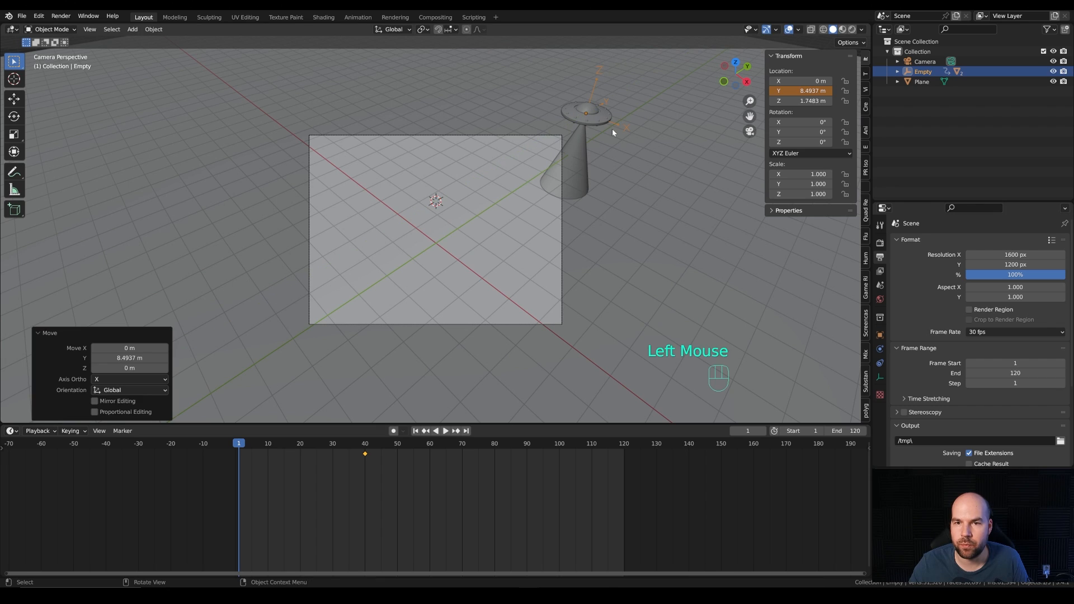
right_click(785, 91)
left_click(786, 93)
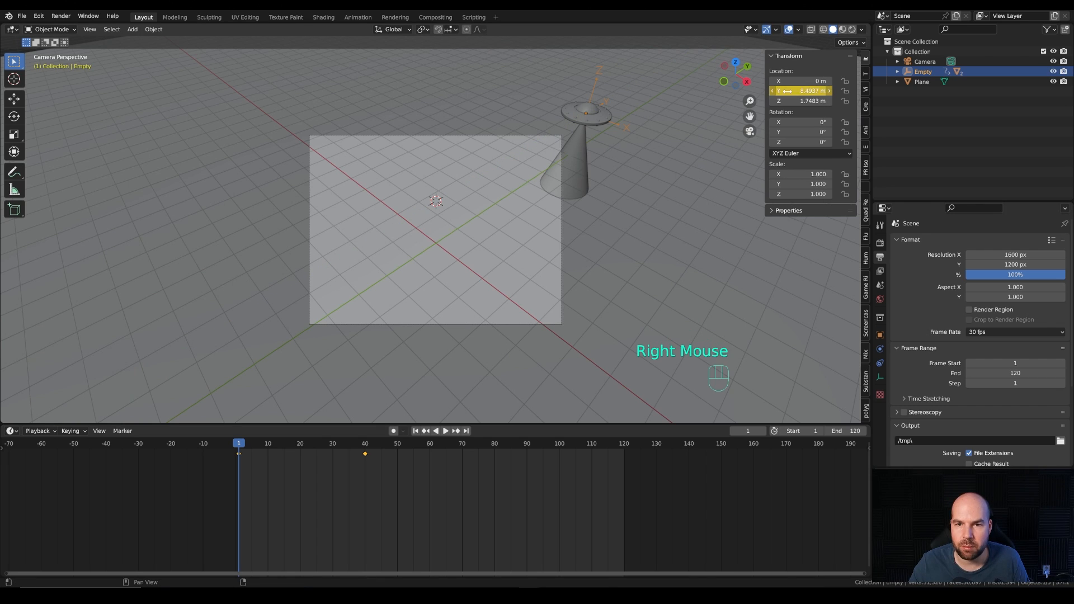
Step: Duplicate the frame 40 keyframe and place the copy at frame 90
left_click(366, 456)
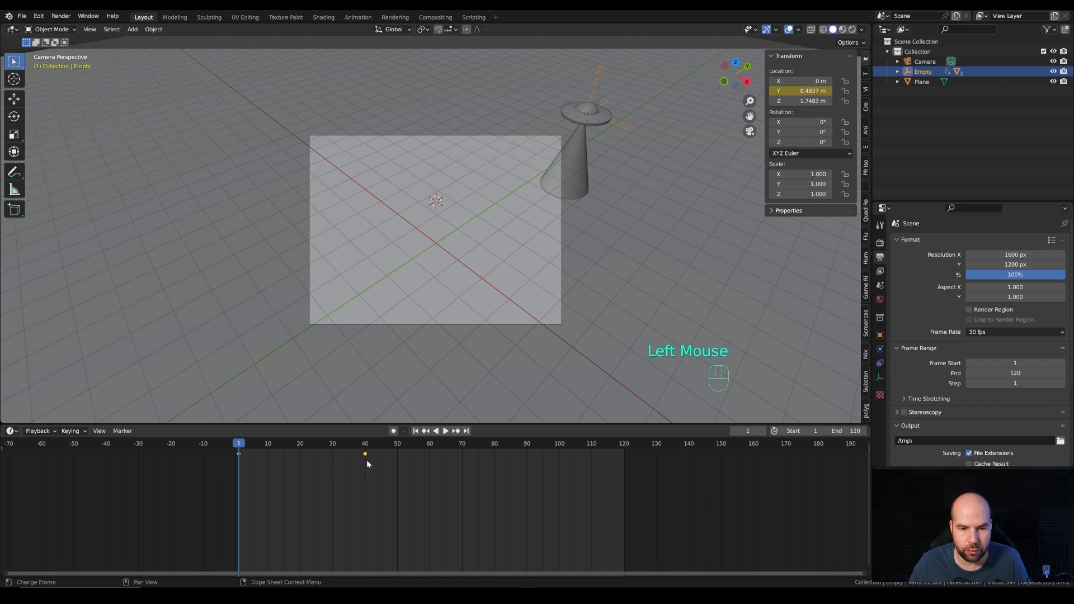
key("shift+d")
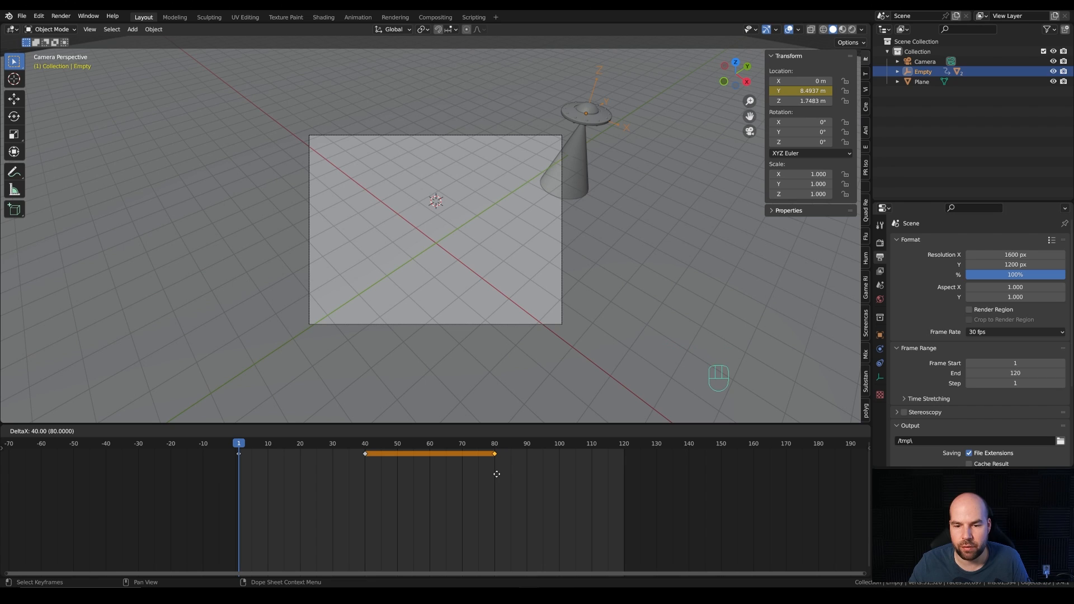
left_click(529, 472)
Step: At frame 120, move the empty about -5.53 m along Y, out of the camera frame, and insert a single Y location keyframe
left_click_drag(295, 444, 626, 449)
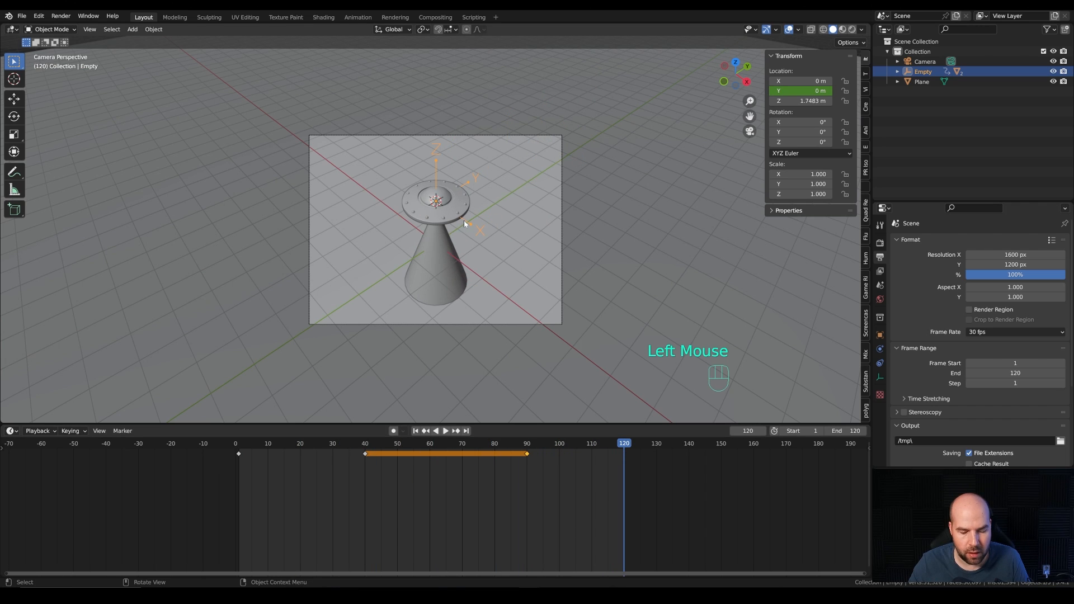
key("g")
key("y")
left_click(305, 218)
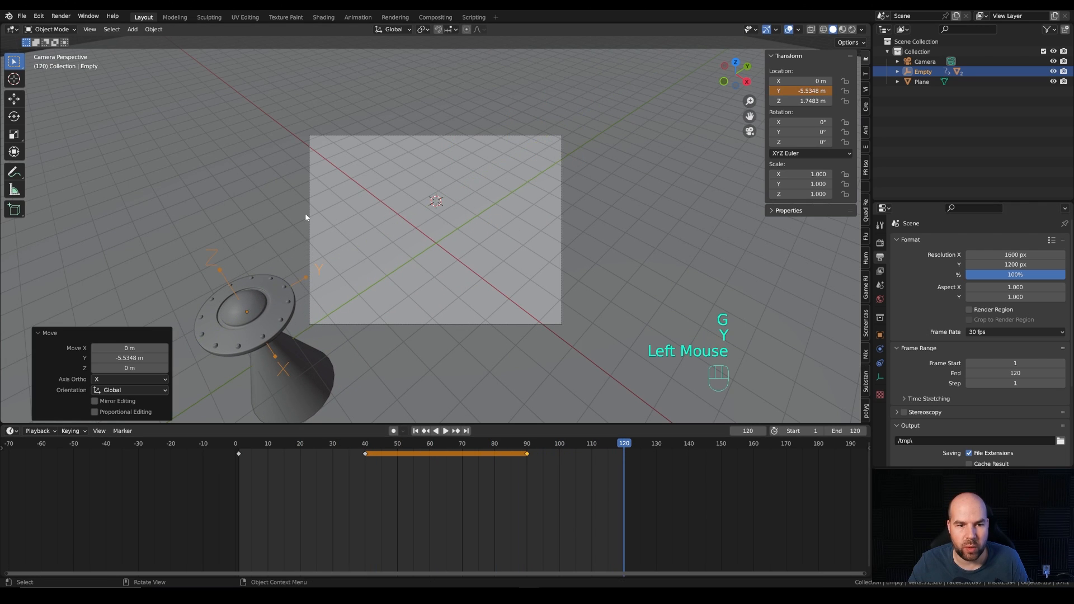
right_click(798, 92)
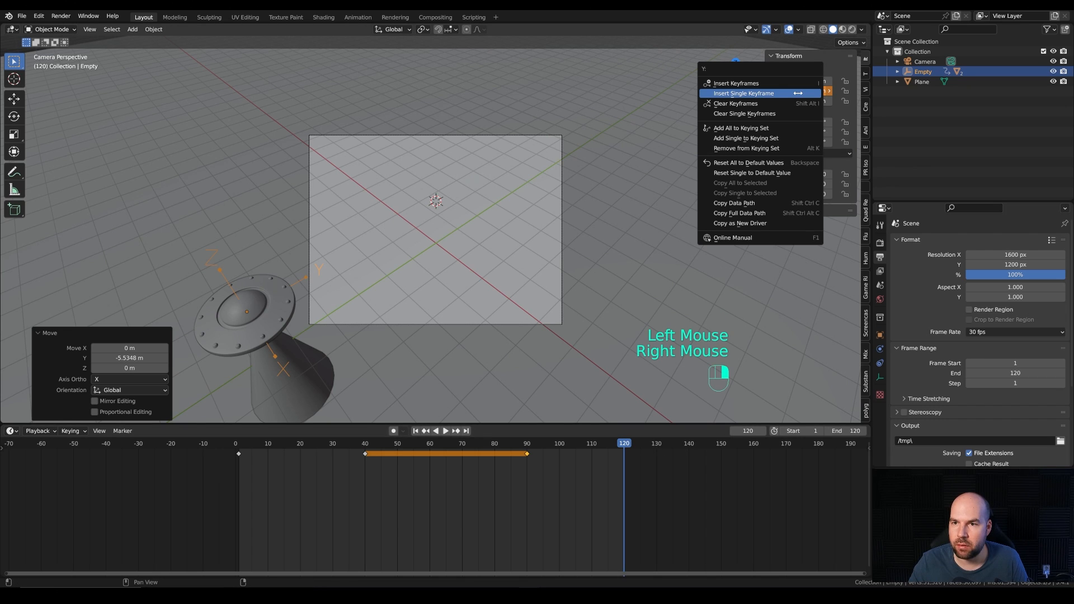
left_click(733, 94)
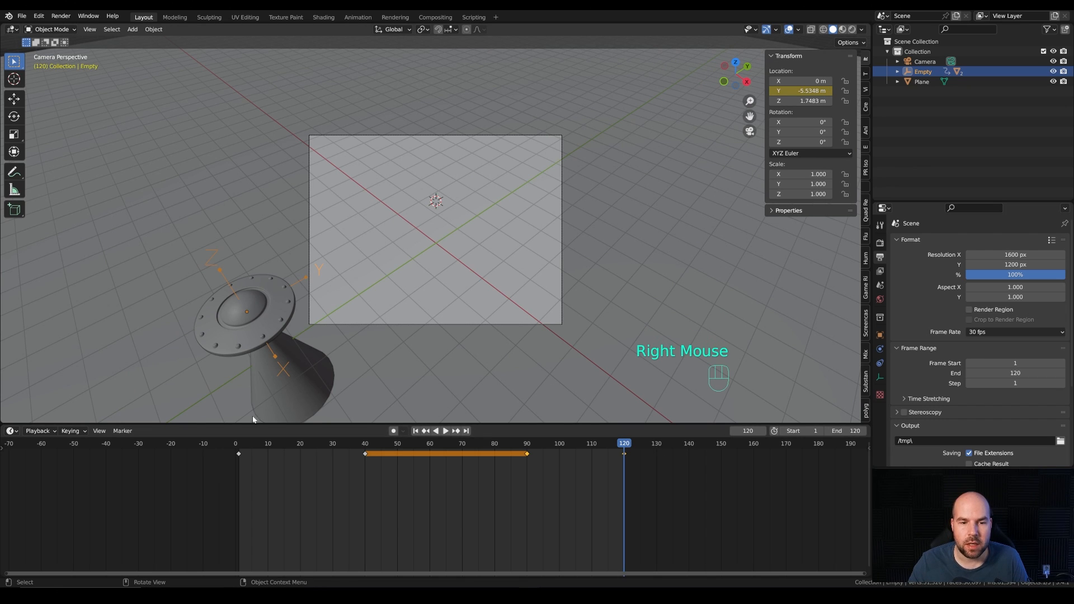
Step: Scrub and play the animation to review the saucer's entry, pause and exit, then return to the start of the timeline
left_click_drag(244, 444, 632, 397)
left_click(373, 444)
key("space")
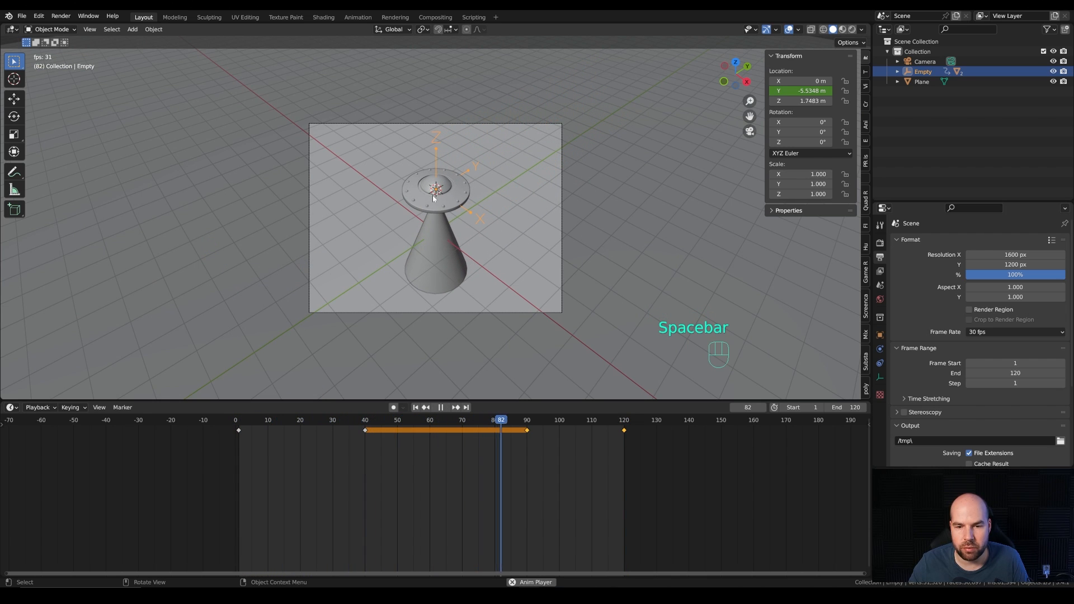
key("space")
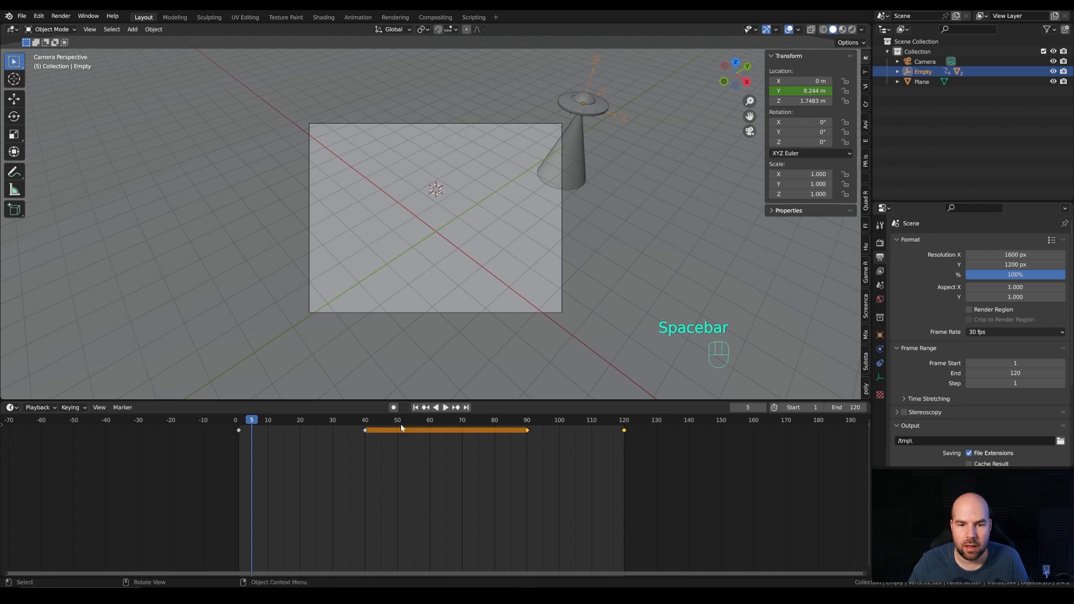
left_click(241, 422)
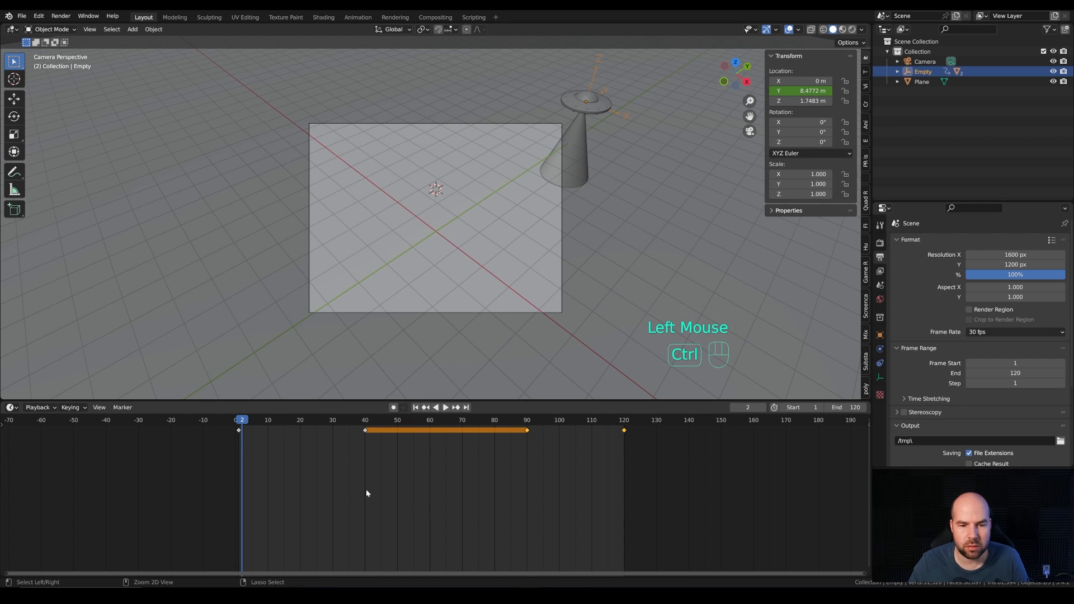
Step: Switch the timeline to the Graph Editor and show the empty's complete Y Location curve
key("ctrl+Tab")
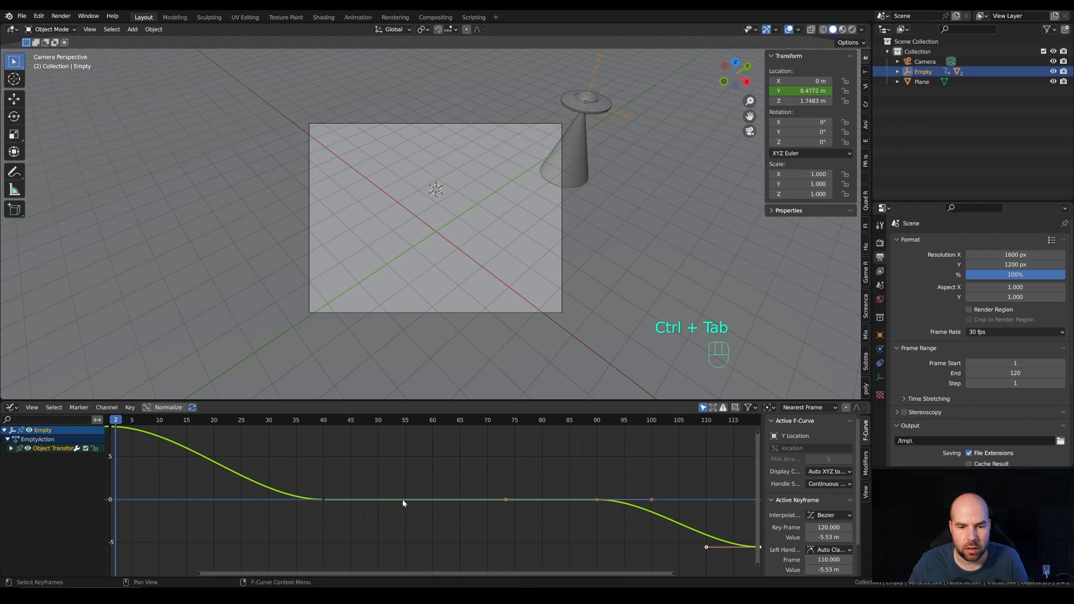
scroll(403, 503, "down", 2)
middle_click_drag(455, 500, 371, 479, "ctrl")
middle_click_drag(248, 460, 240, 452, "ctrl")
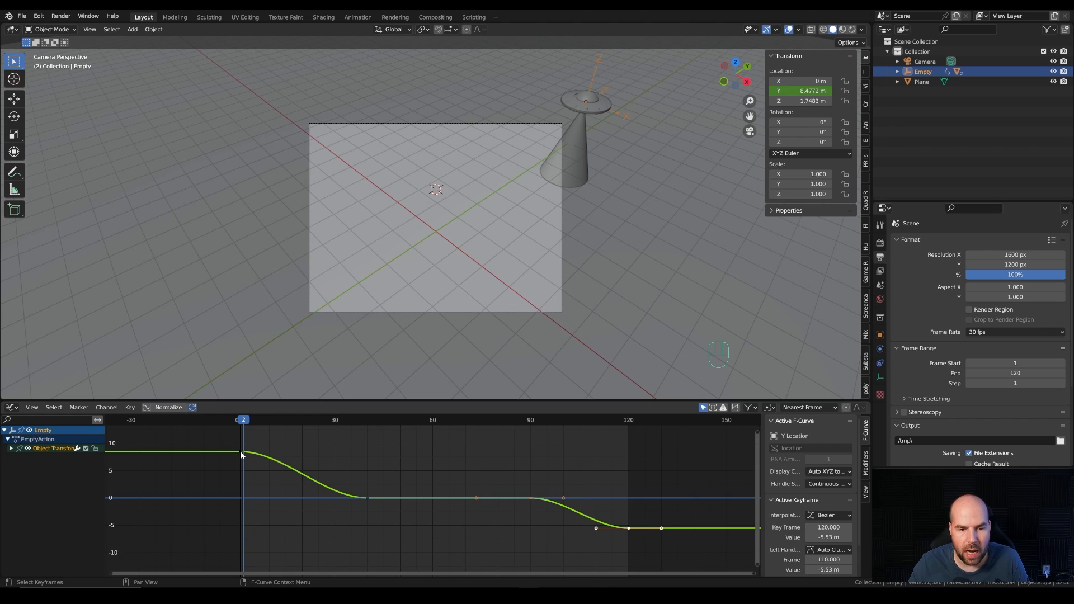
Step: Pull the right handle of the frame 1 keyframe steeply downward for a fast entry that slows down, and return to frame 1
left_click(241, 455)
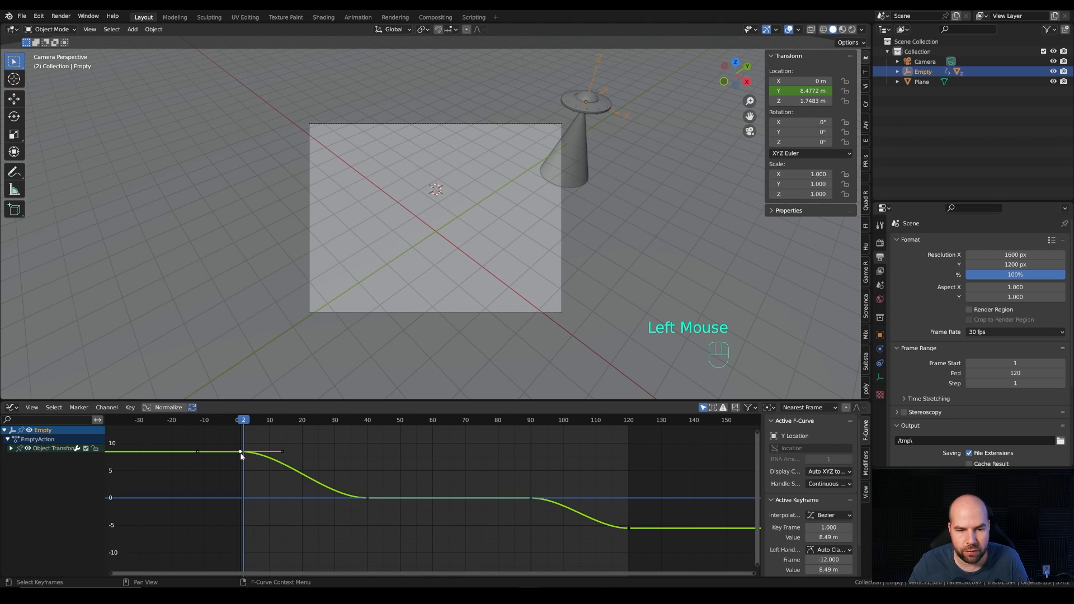
left_click(282, 456)
key("ctrl+z")
left_click_drag(283, 453, 261, 500)
left_click(241, 424)
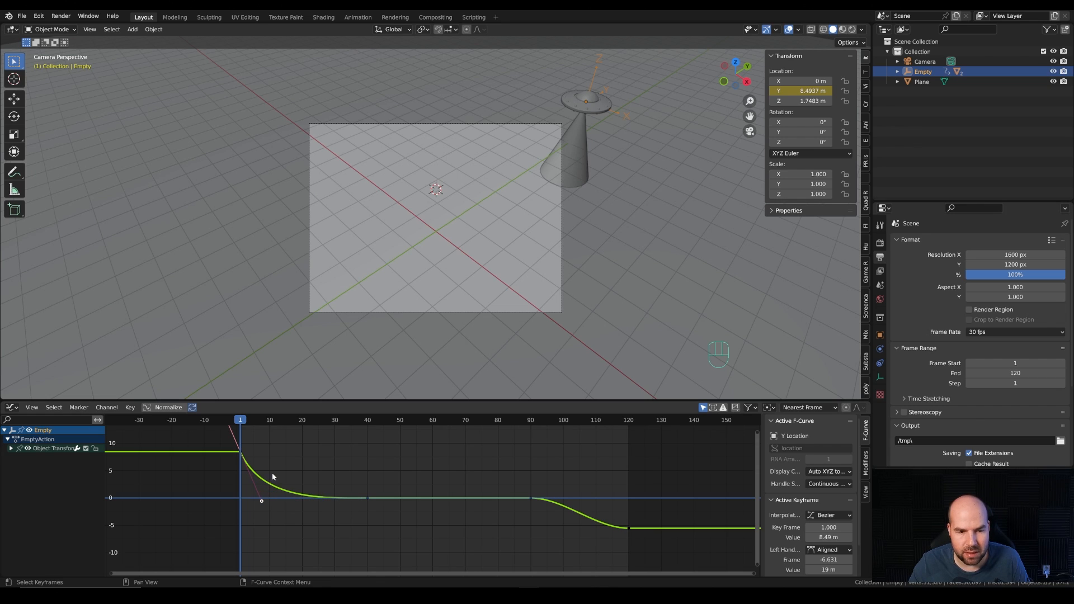
Step: Play and scrub the opening frames to check how the saucer flies in and slows down
key("space")
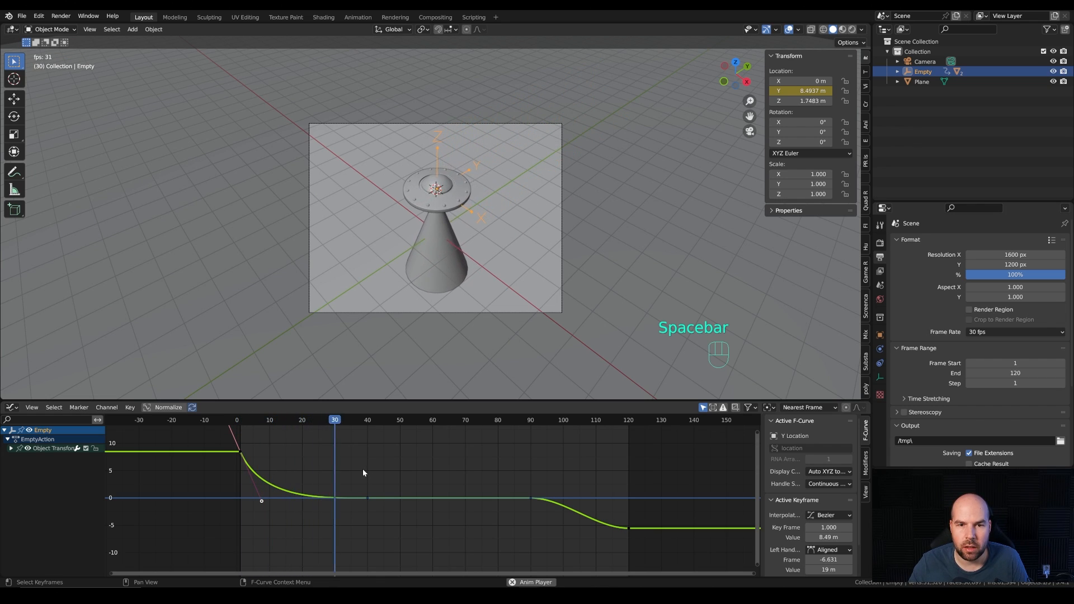
left_click(242, 421)
left_click(263, 424)
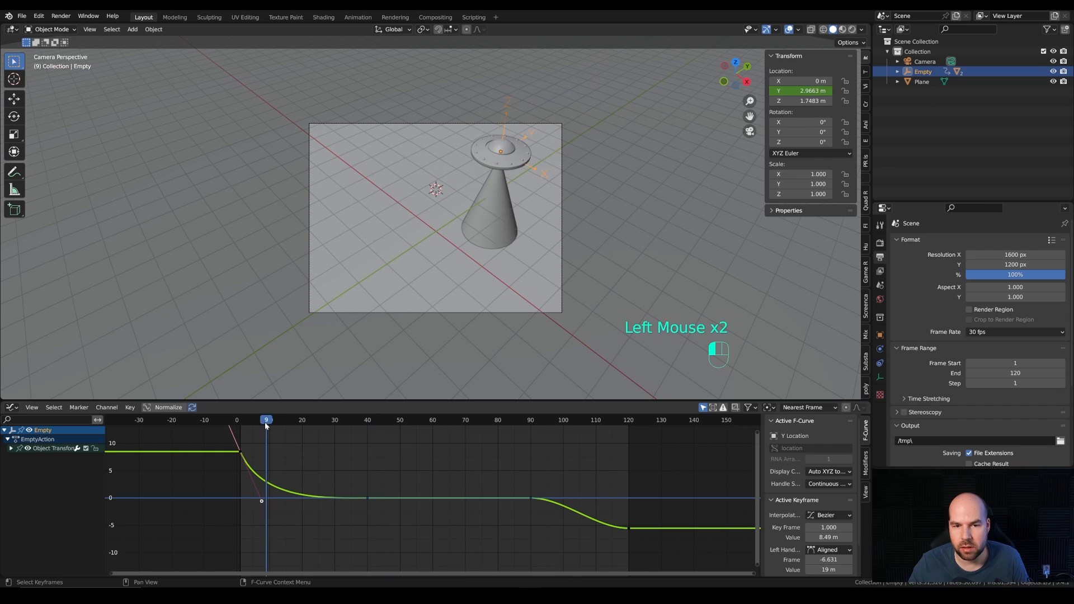
key("space")
key("space")
Step: Steepen the right handle of the frame 1 keyframe slightly more and replay the entry from frame 1
left_click_drag(261, 501, 255, 505)
left_click(241, 421)
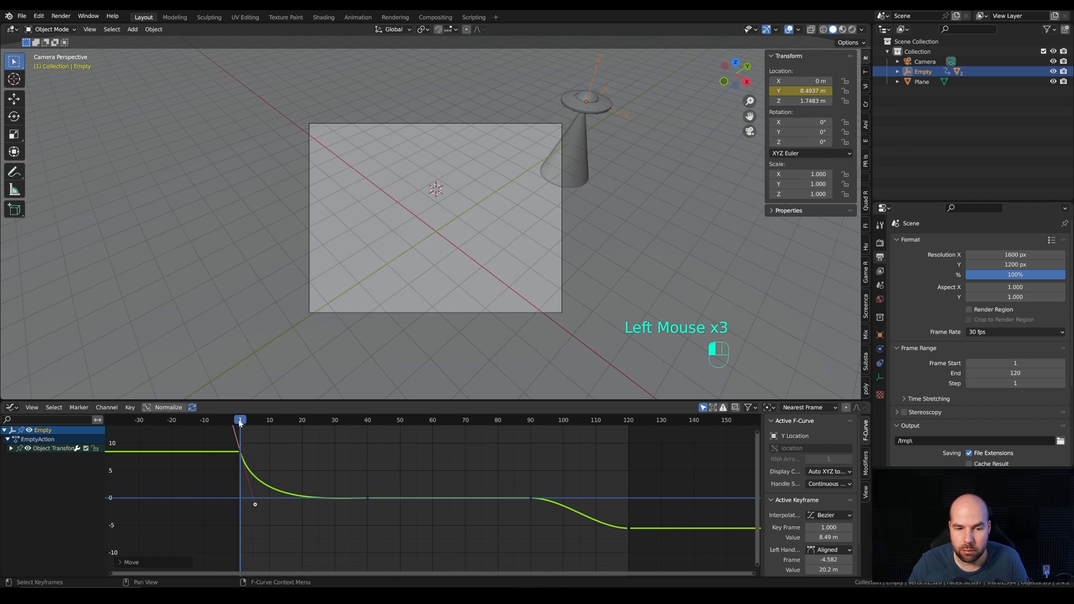
key("space")
key("space")
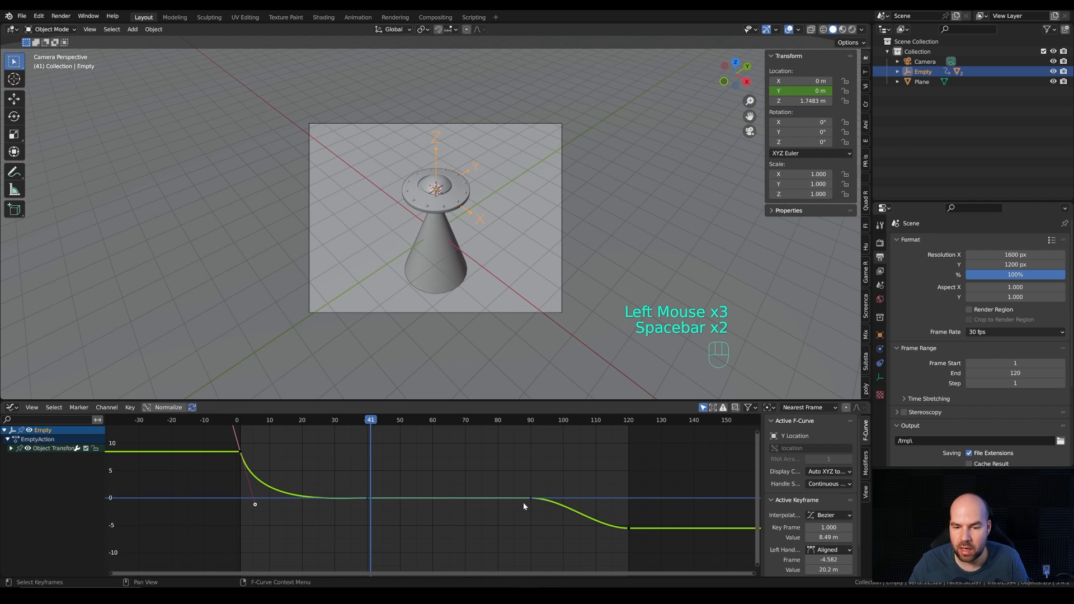
Step: Raise the left handle of the frame 120 keyframe to about frame 113 and -1.13 m for an accelerating exit, and play the result
left_click(534, 498)
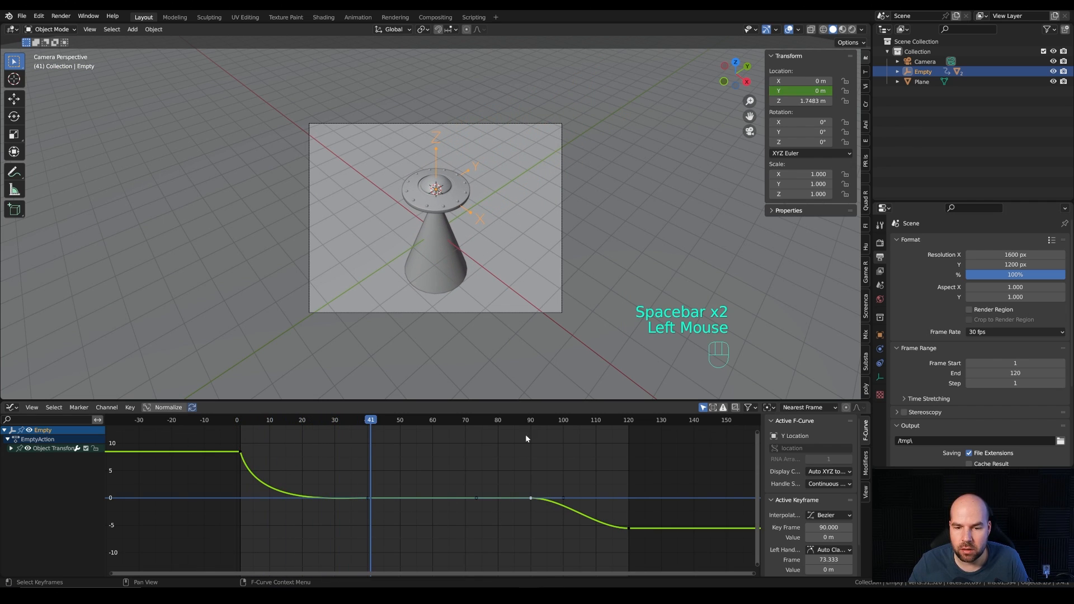
mouse_move(534, 421)
left_mouse_down()
mouse_move(610, 431)
mouse_move(541, 432)
left_mouse_up()
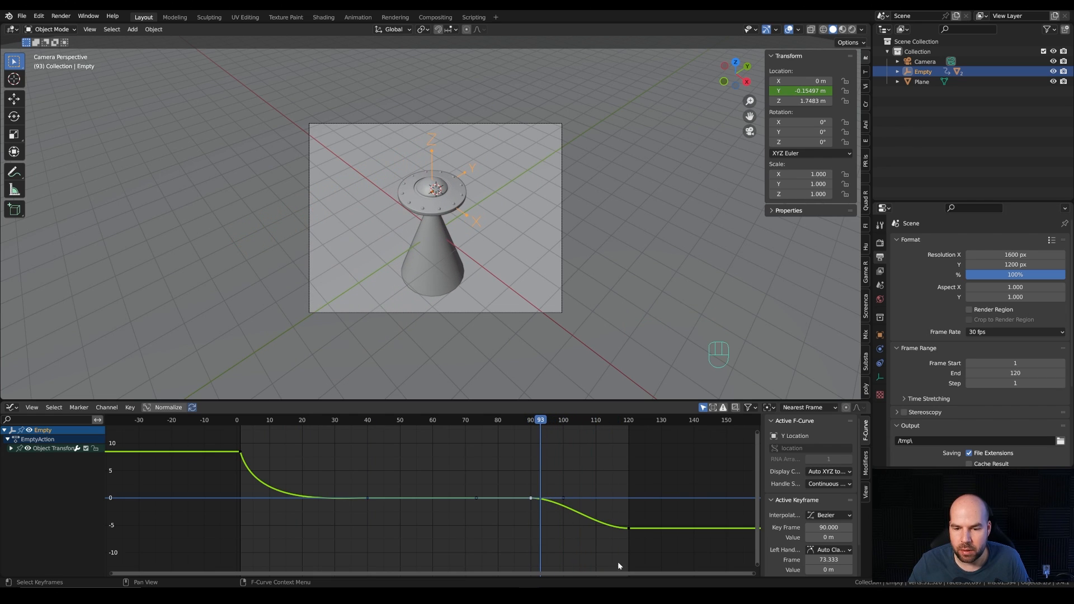
left_click(628, 528)
left_click_drag(597, 530, 605, 505)
left_click_drag(536, 421, 522, 421)
key("space")
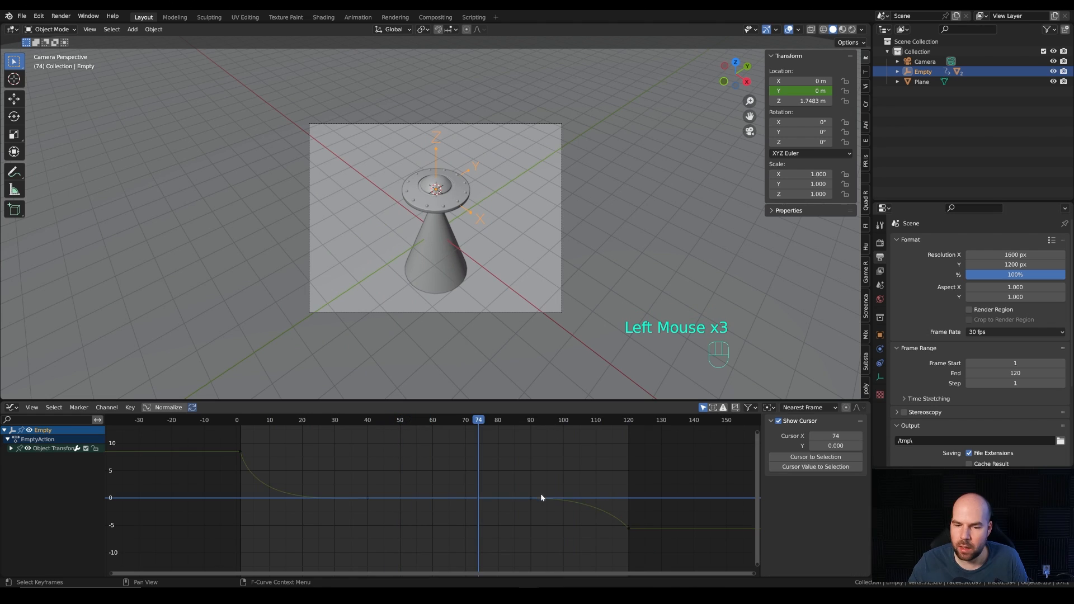
Step: Move the frame 90 keyframe 10 frames earlier along X to frame 80 and play the exit
left_click_drag(522, 475, 532, 499)
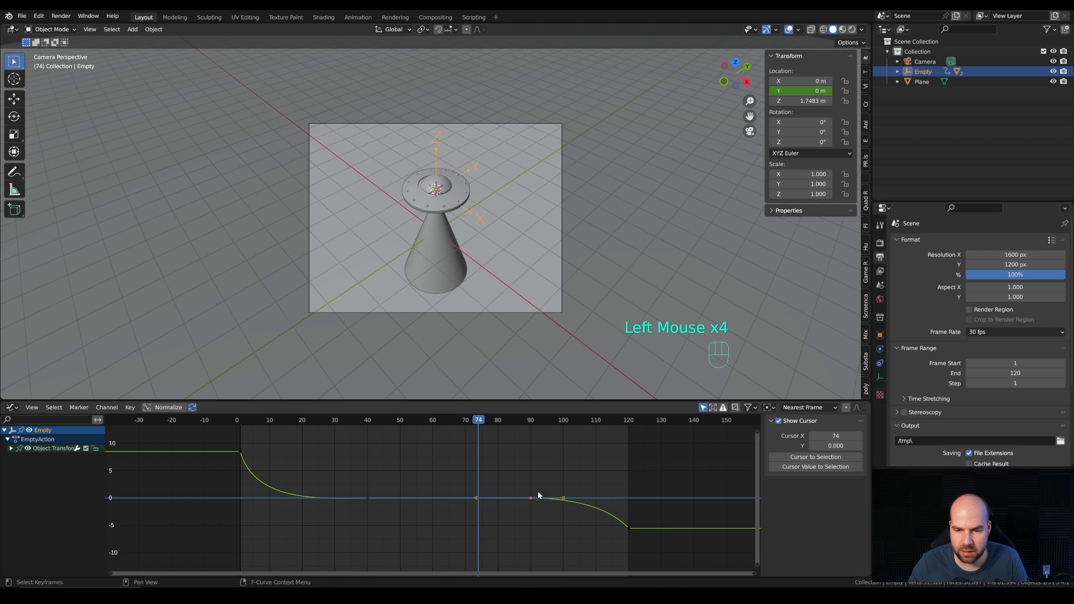
key("g")
key("x")
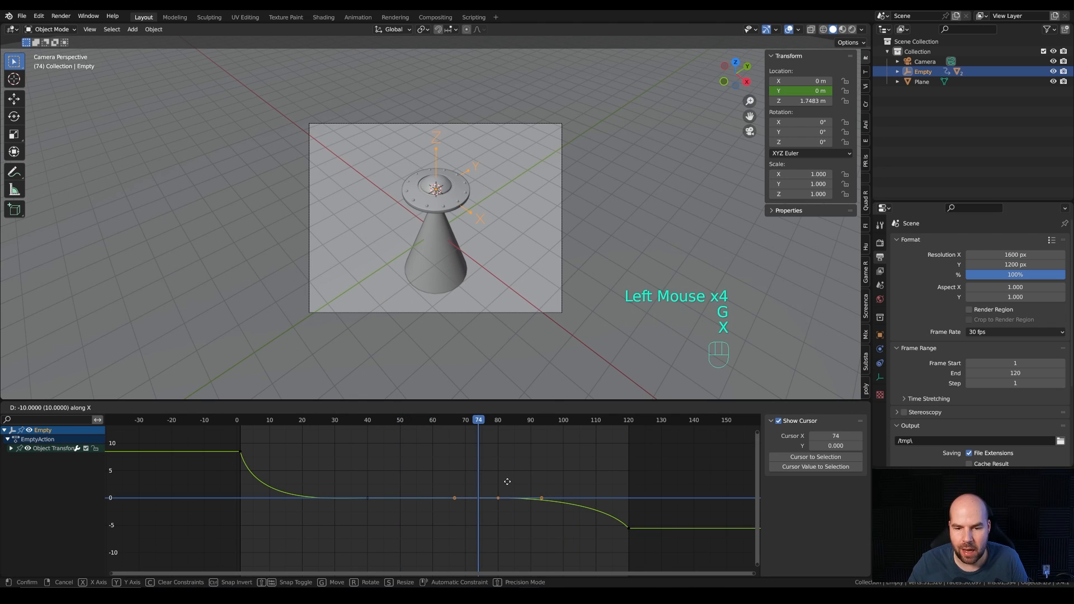
left_click(507, 482)
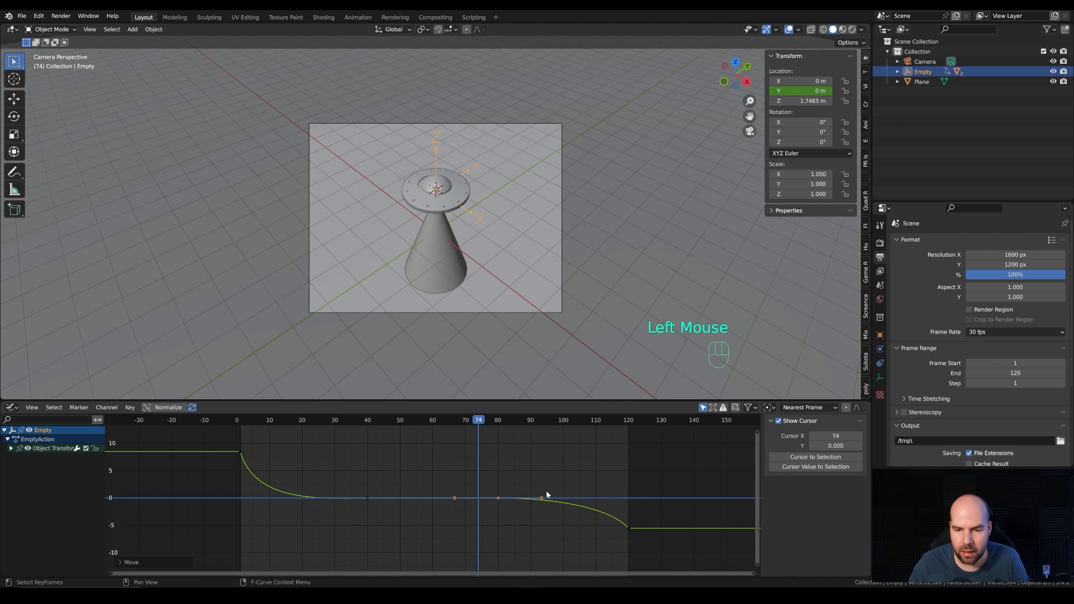
key("space")
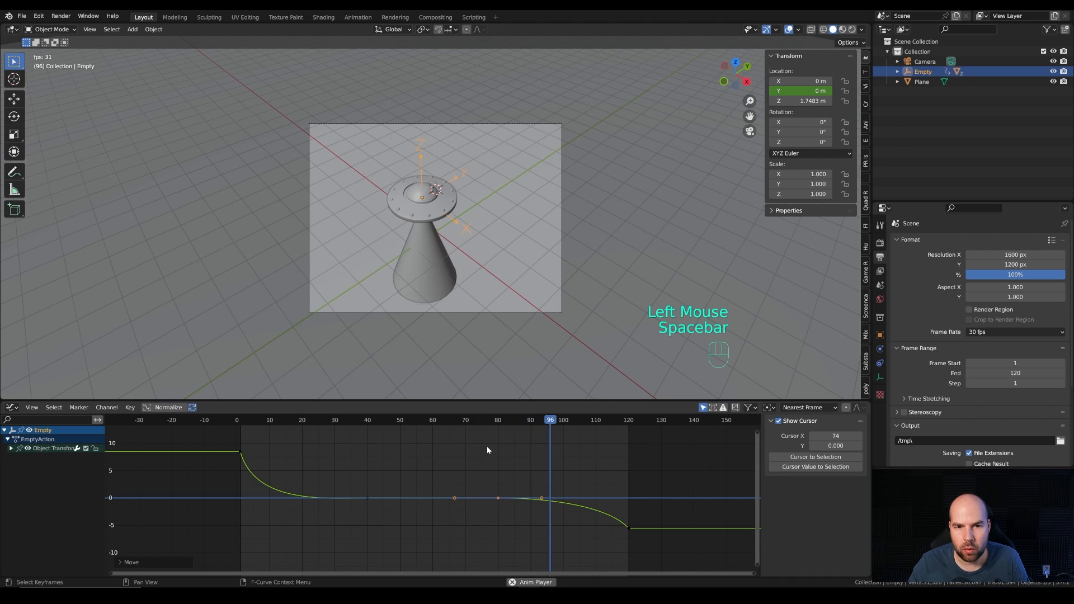
key("space")
Step: Move the right handle of the frame 80 keyframe along X to about frame 103 and play the result
left_click(544, 497)
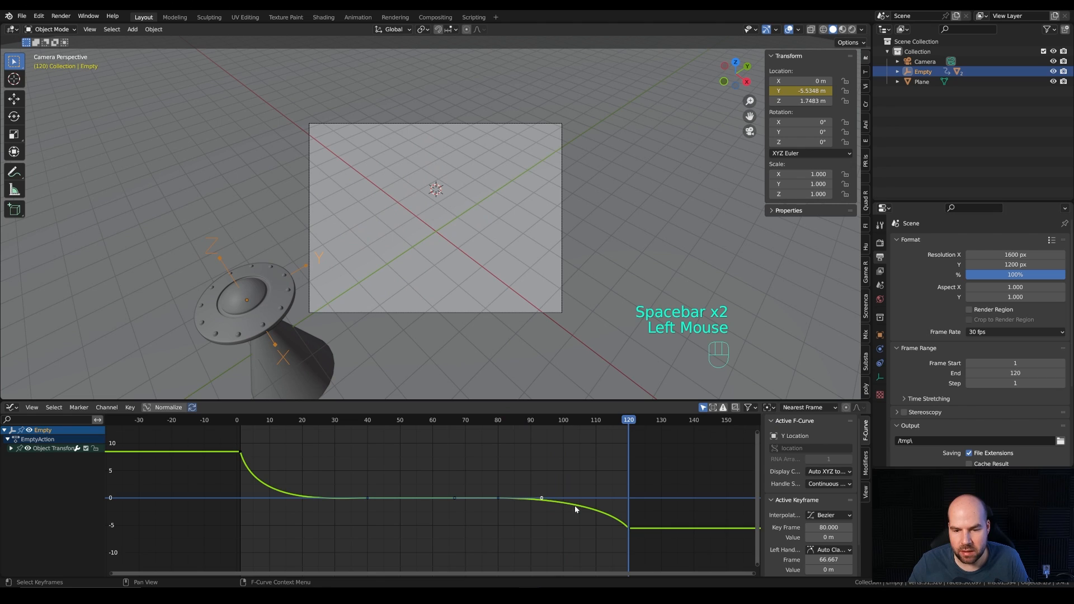
left_click(542, 499)
key("g")
key("x")
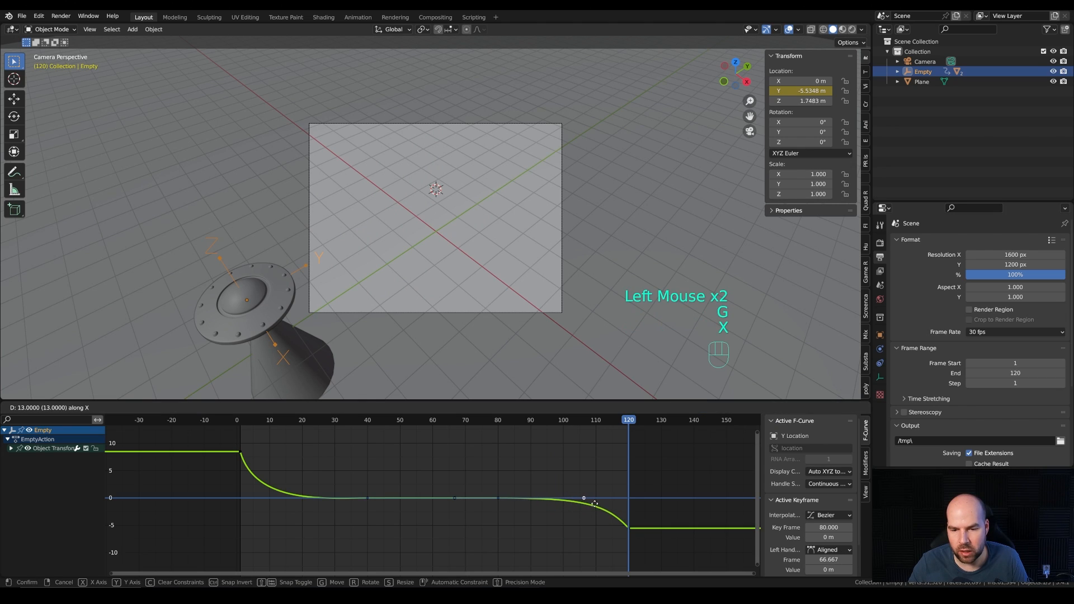
left_click(582, 504)
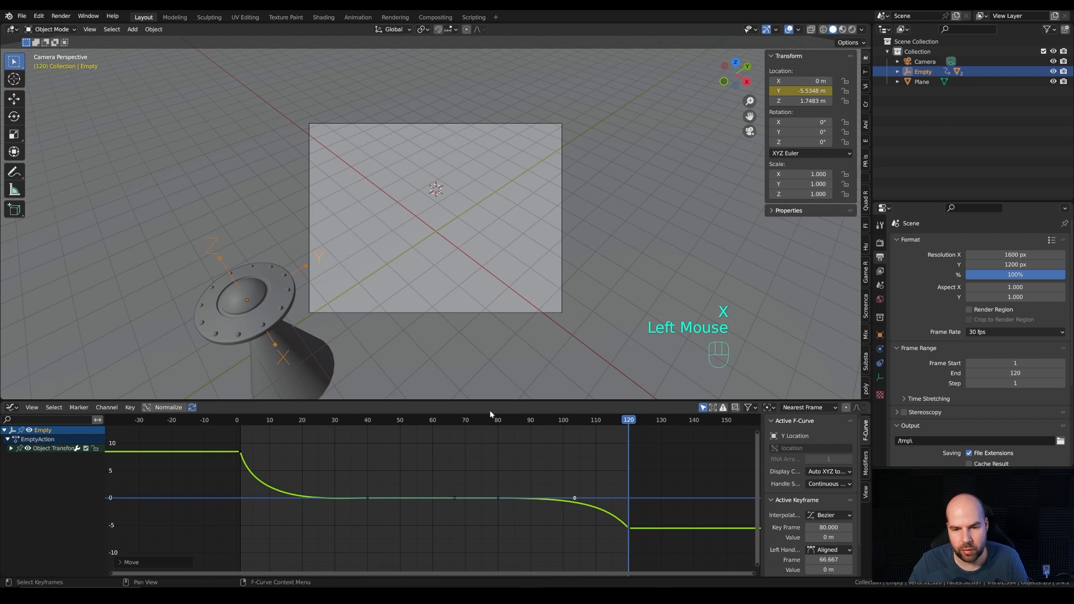
left_click(490, 418)
key("space")
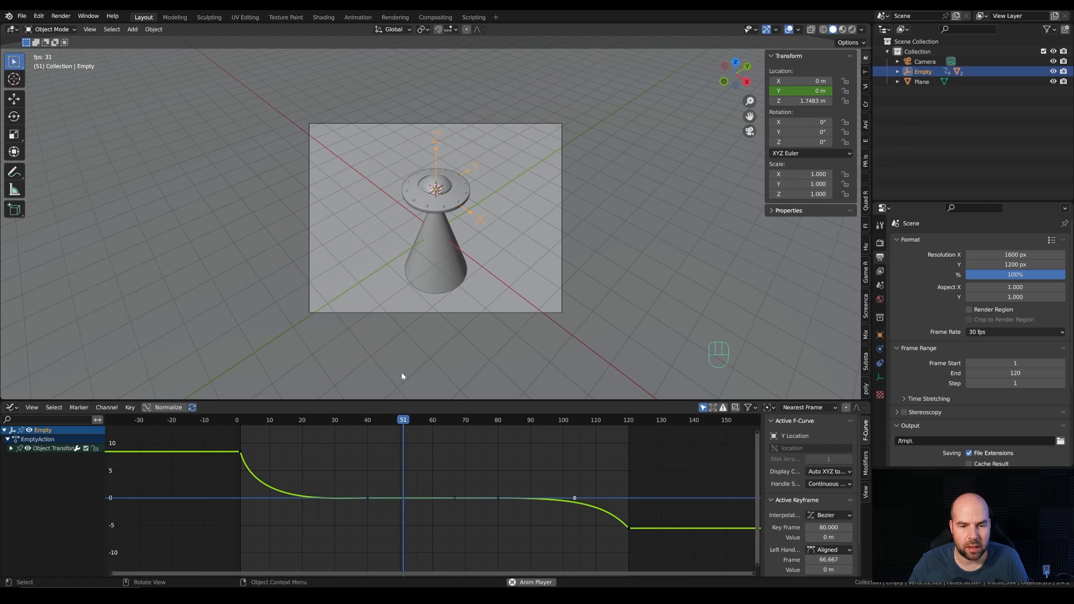
key("space")
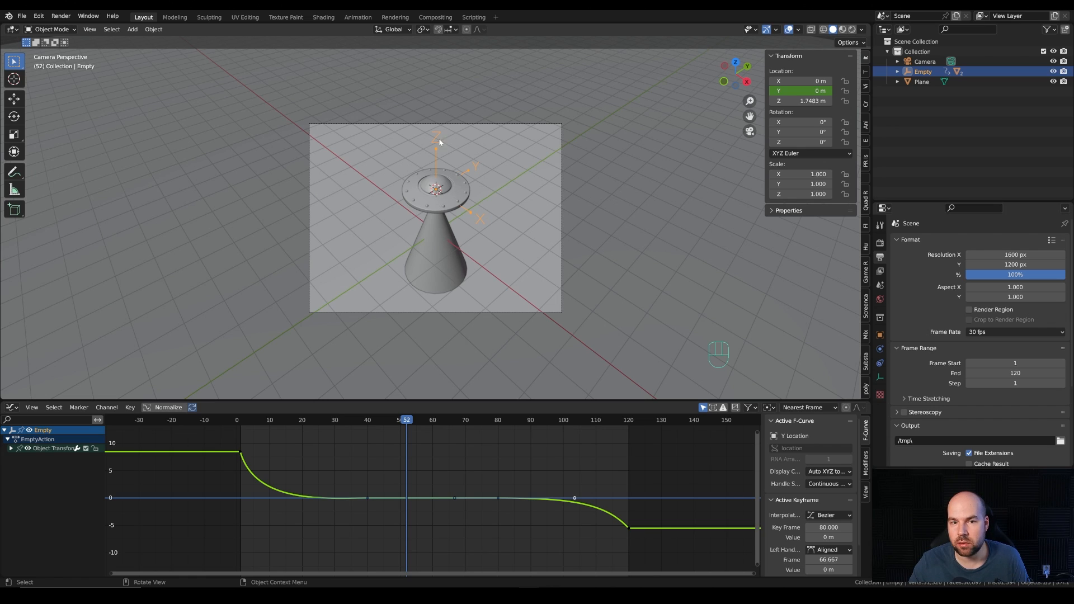
Step: Insert a single keyframe on the saucer disc's Z rotation at frame 1
left_click(448, 196)
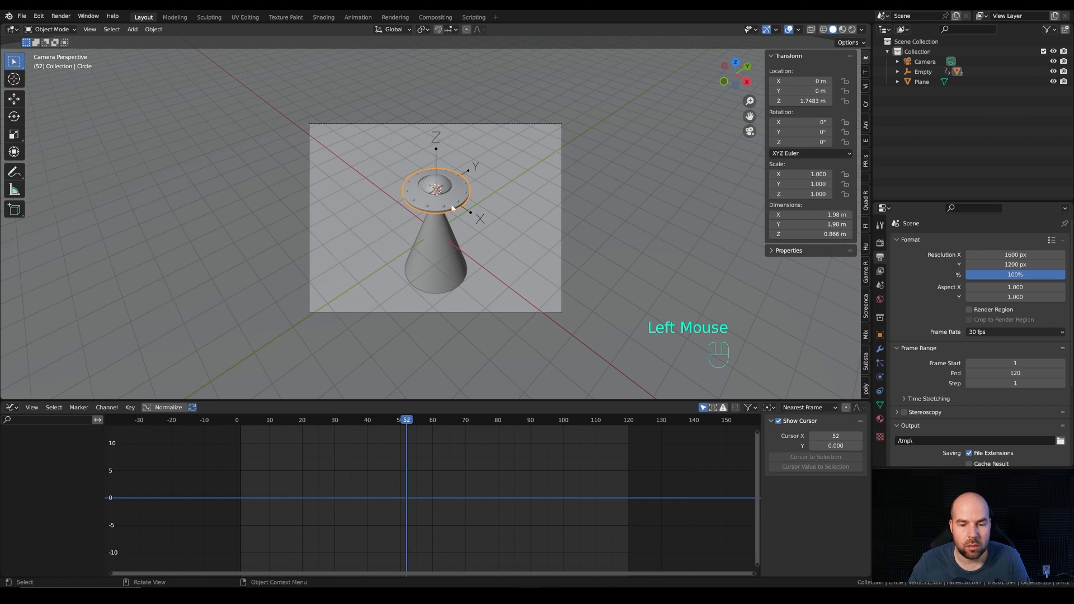
double_click(244, 423)
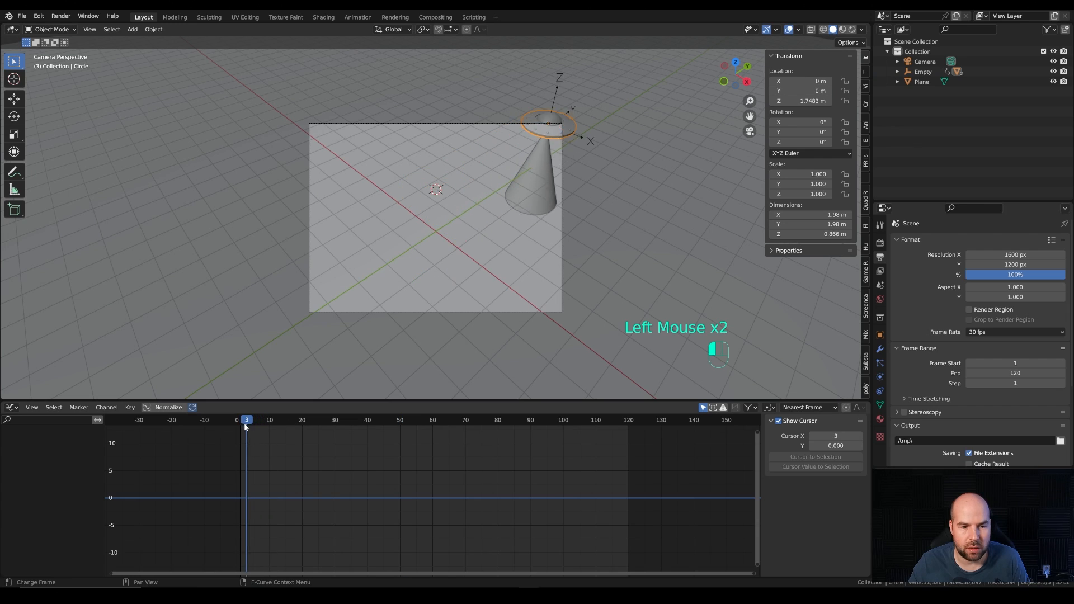
mouse_move(244, 423)
left_mouse_down()
mouse_move(271, 427)
mouse_move(240, 425)
left_mouse_up()
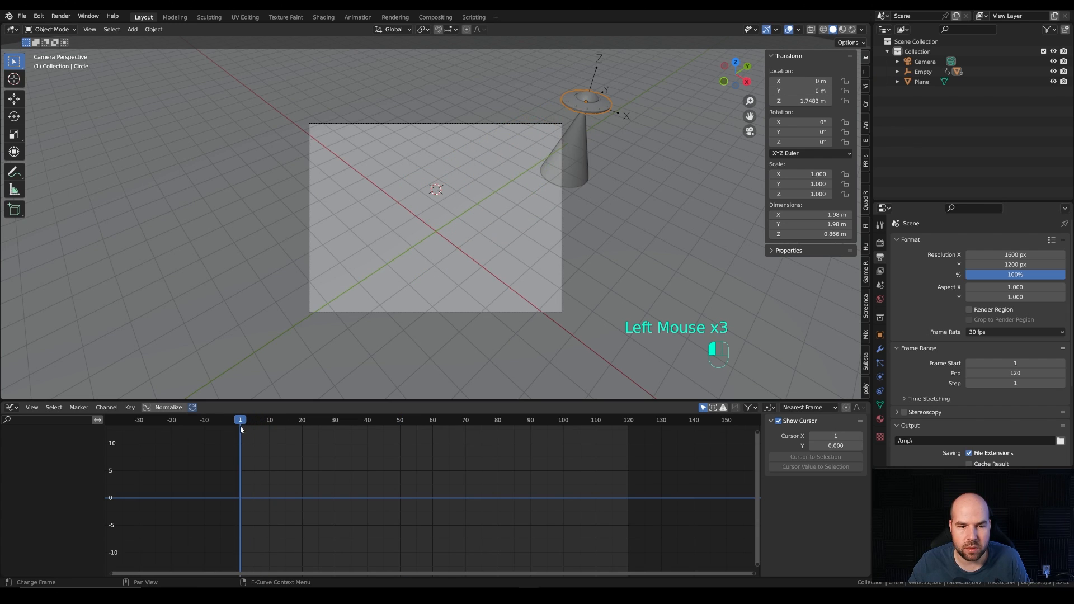
right_click(805, 143)
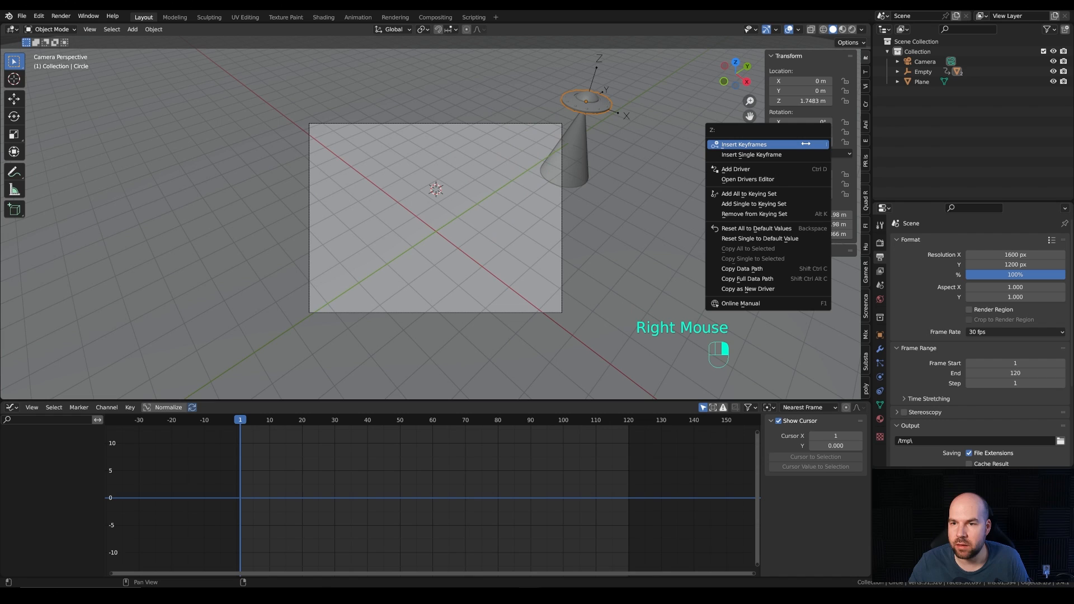
left_click(771, 155)
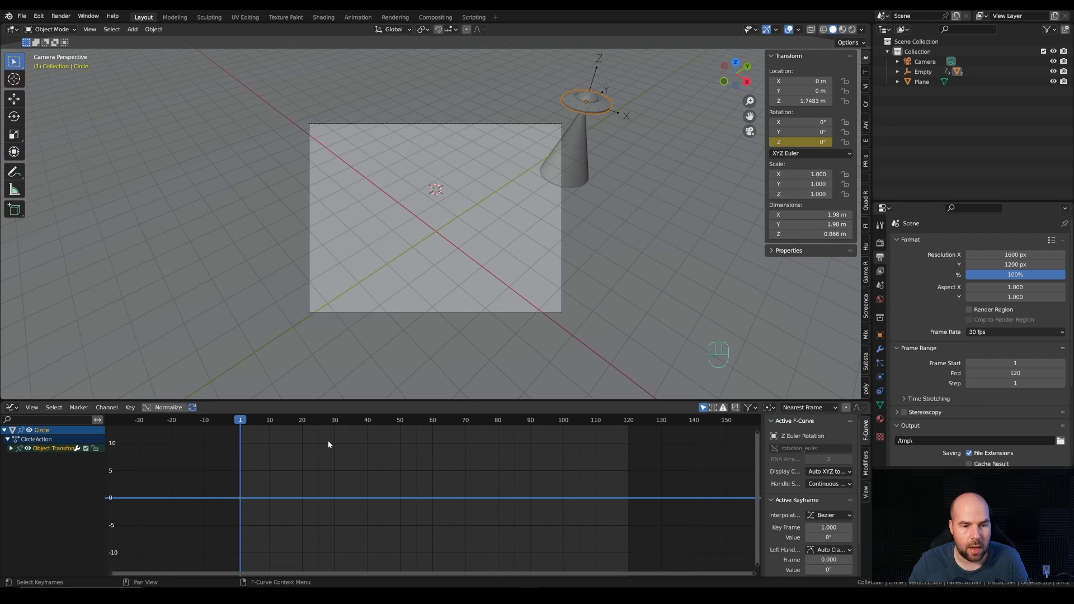
Step: Expand the disc's Z Euler Rotation channel and duplicate its frame 1 keyframe along X to frame 120
left_click(10, 456)
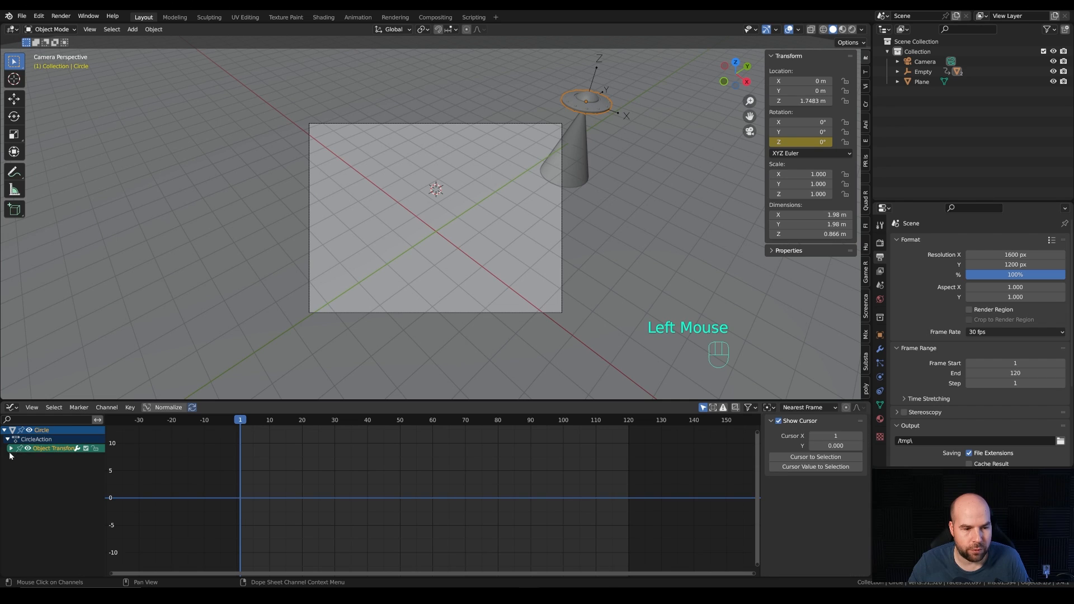
left_click(11, 448)
left_click(35, 458)
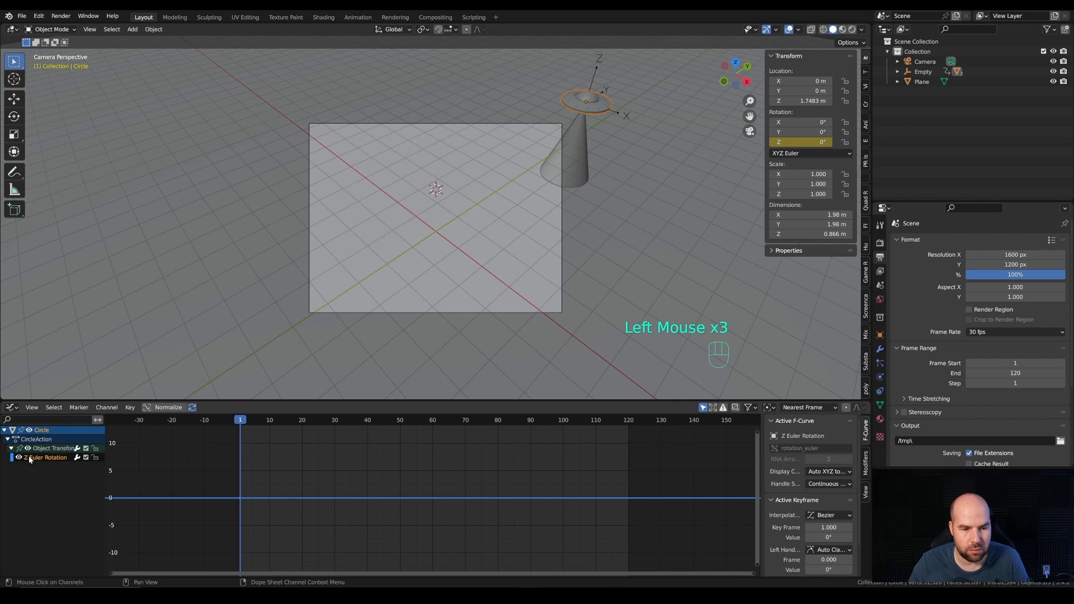
left_click(247, 505)
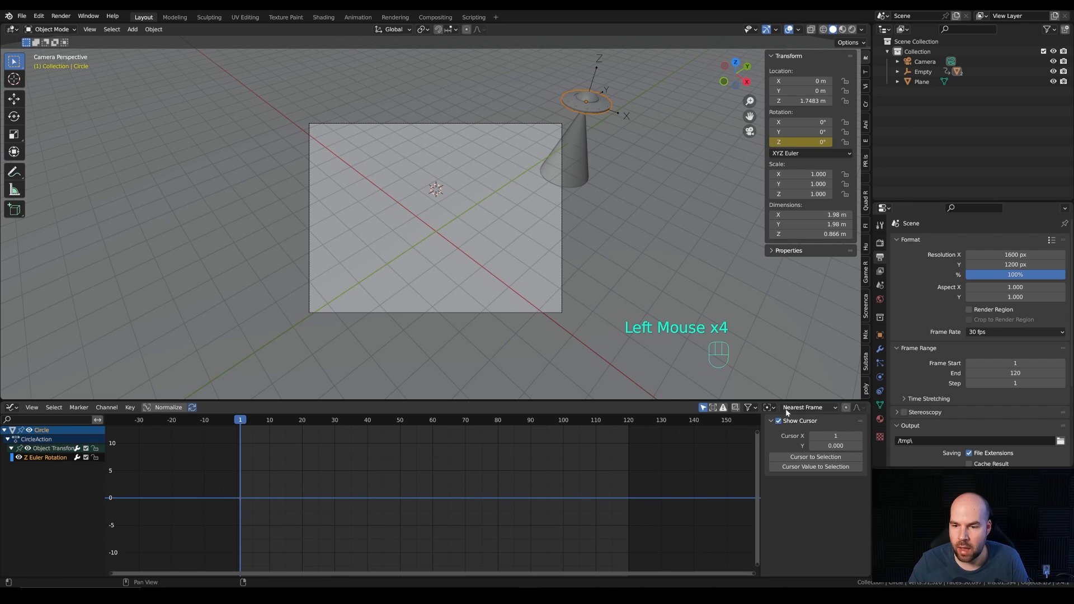
double_click(251, 512)
key("shift+d")
key("x")
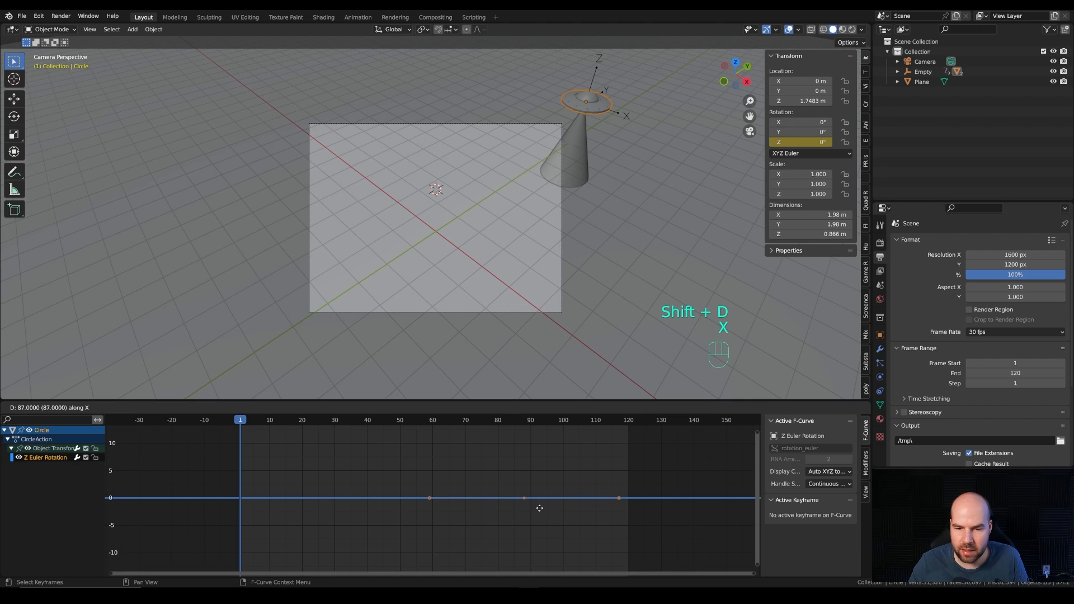
left_click(625, 497)
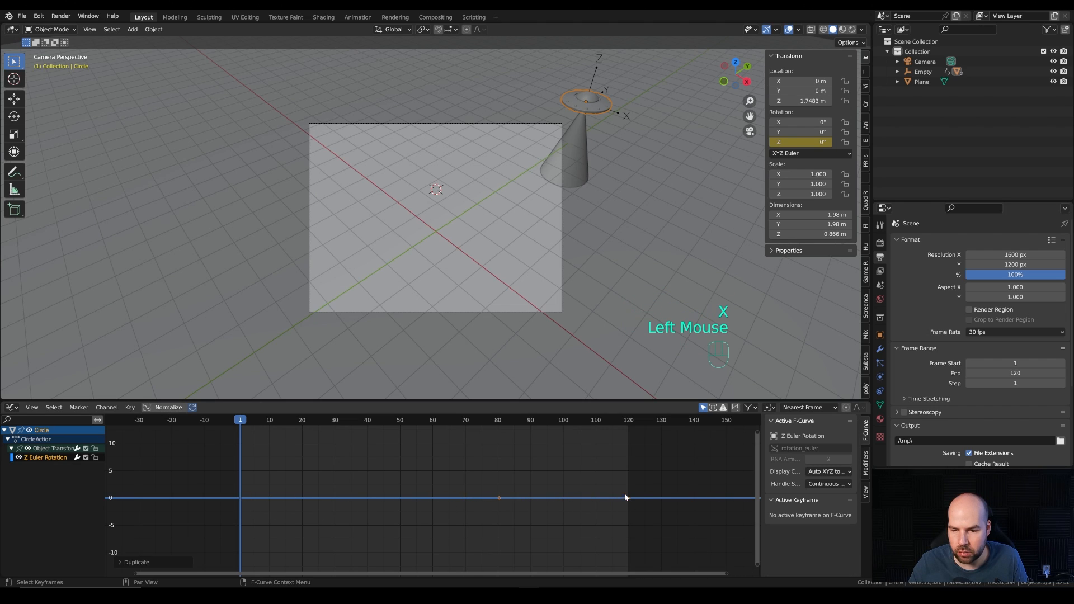
left_click(628, 497)
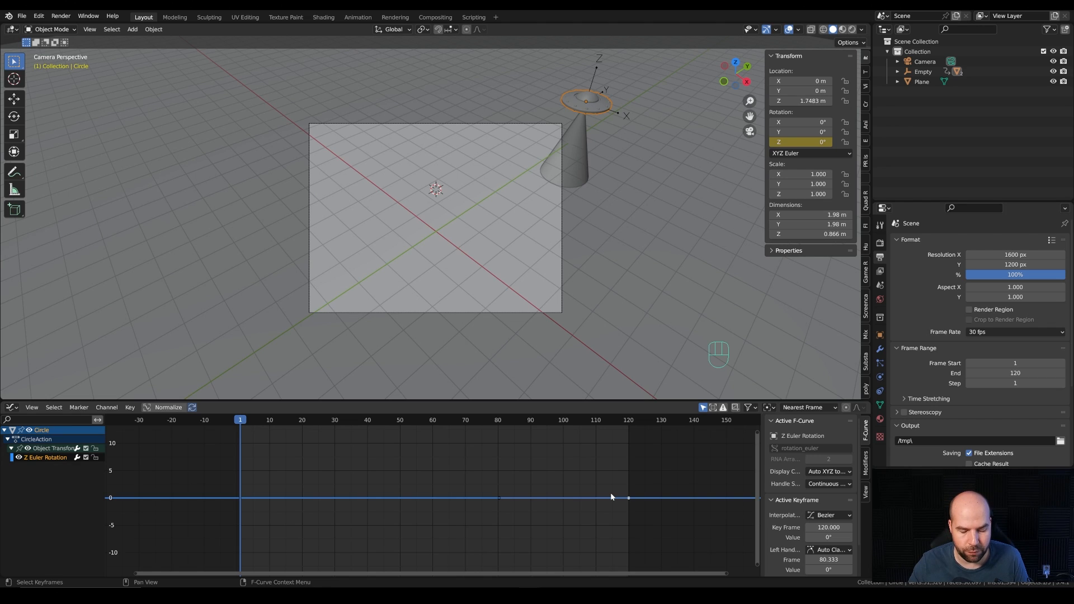
Step: Raise the frame 120 keyframe of the Z rotation curve by 360 along Y for one full turn
key("g")
key("y")
key("KP_3")
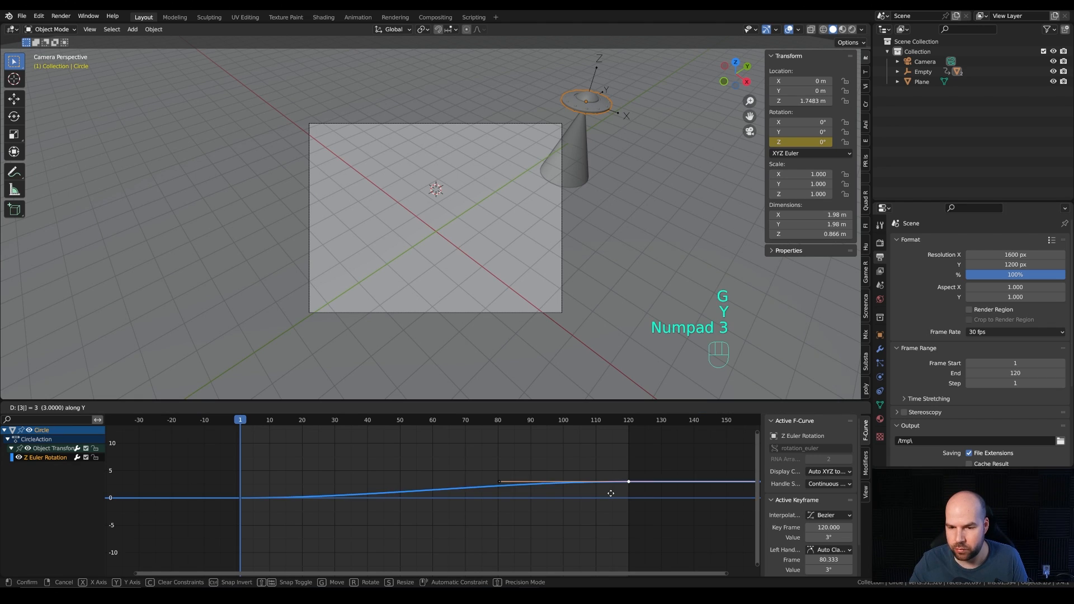
key("KP_6")
key("KP_0")
key("KP_Enter")
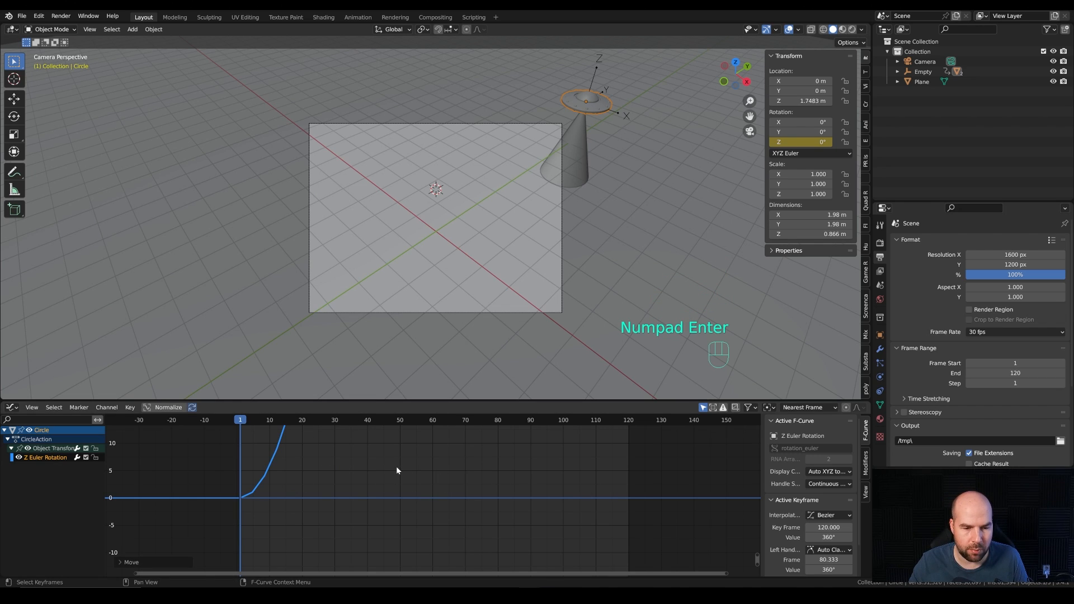
Step: Set all Z rotation keyframes to linear interpolation, then play and scrub the animation to check the spin
key("a")
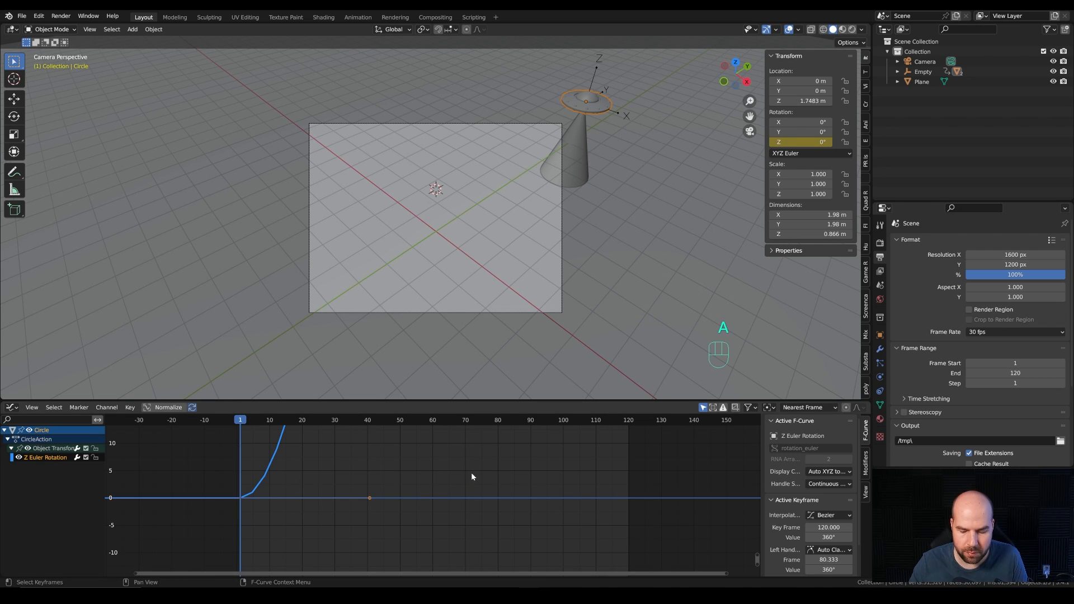
key("KP_Decimal")
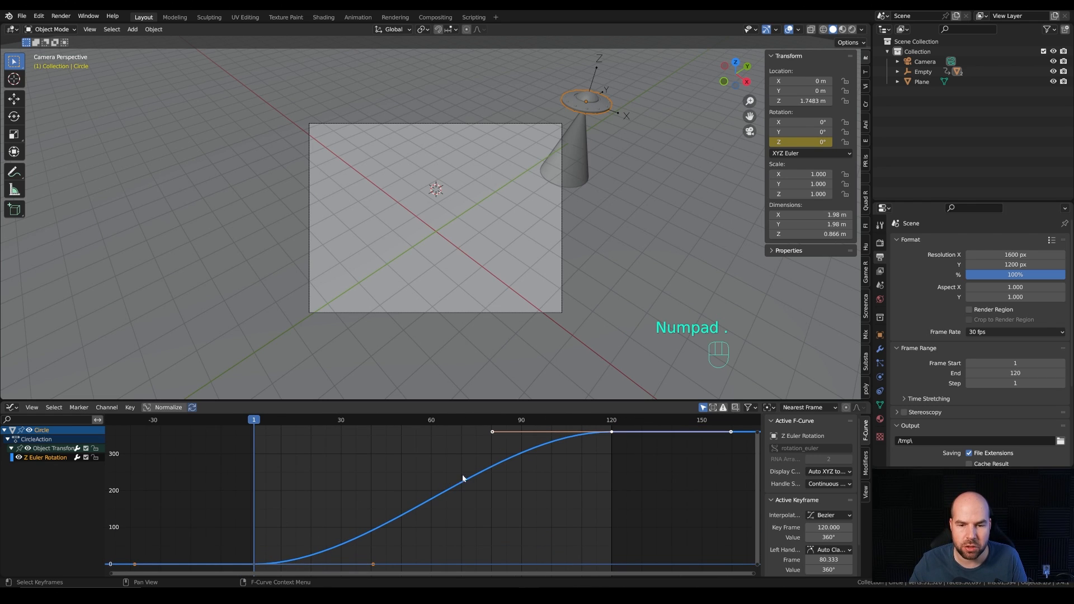
mouse_move(255, 423)
left_mouse_down()
mouse_move(265, 424)
mouse_move(254, 426)
left_mouse_up()
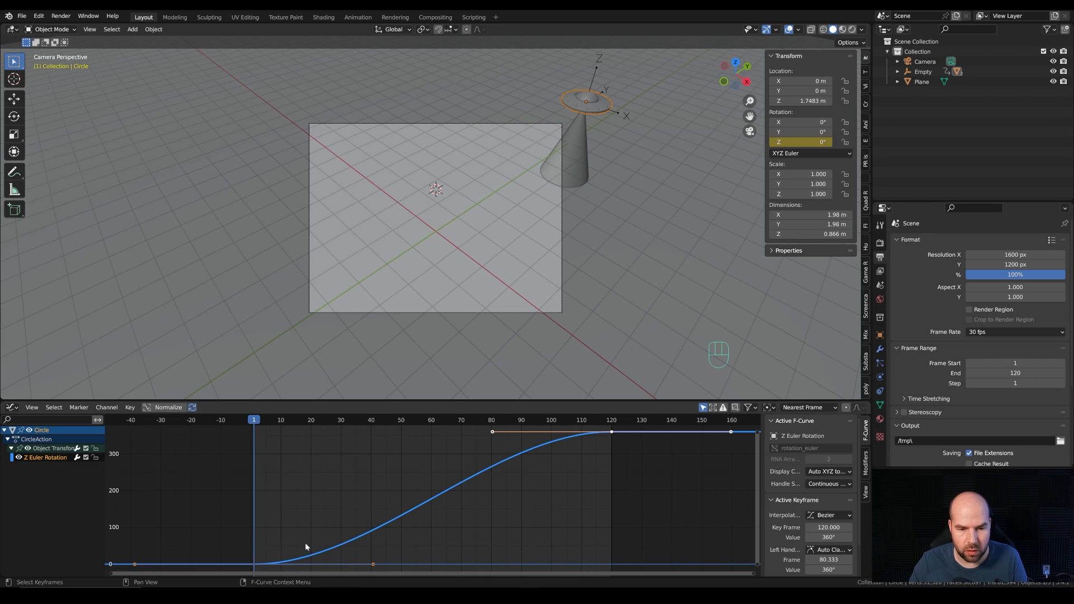
key("t")
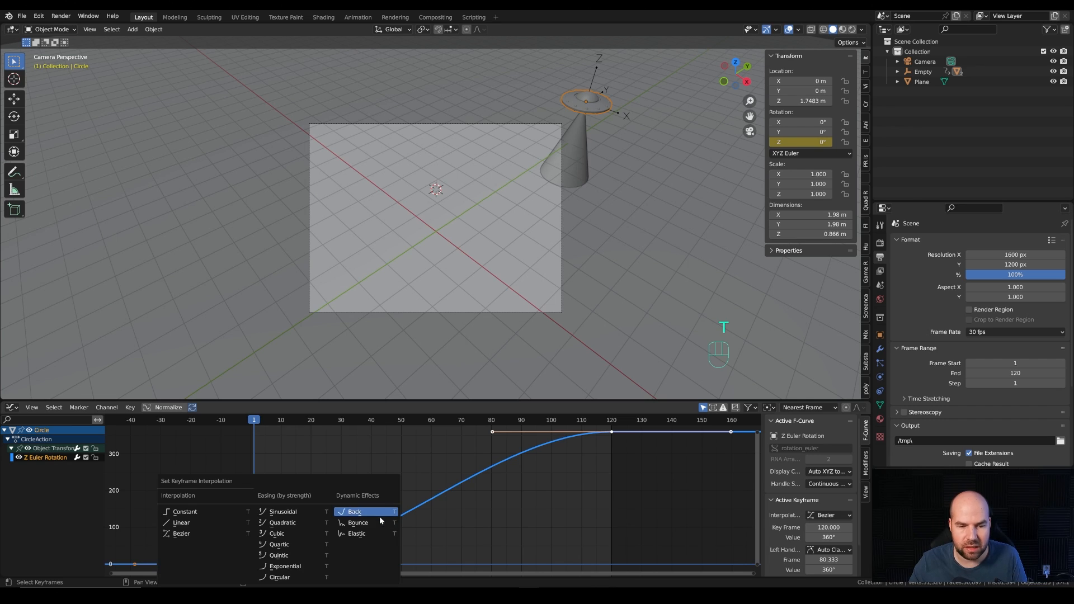
left_click(193, 520)
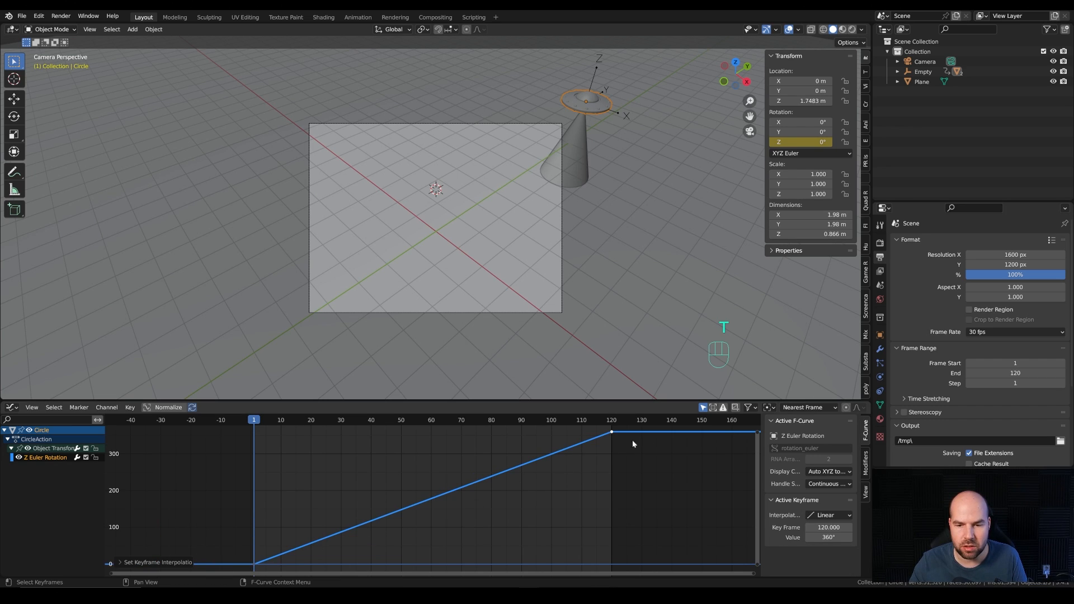
key("space")
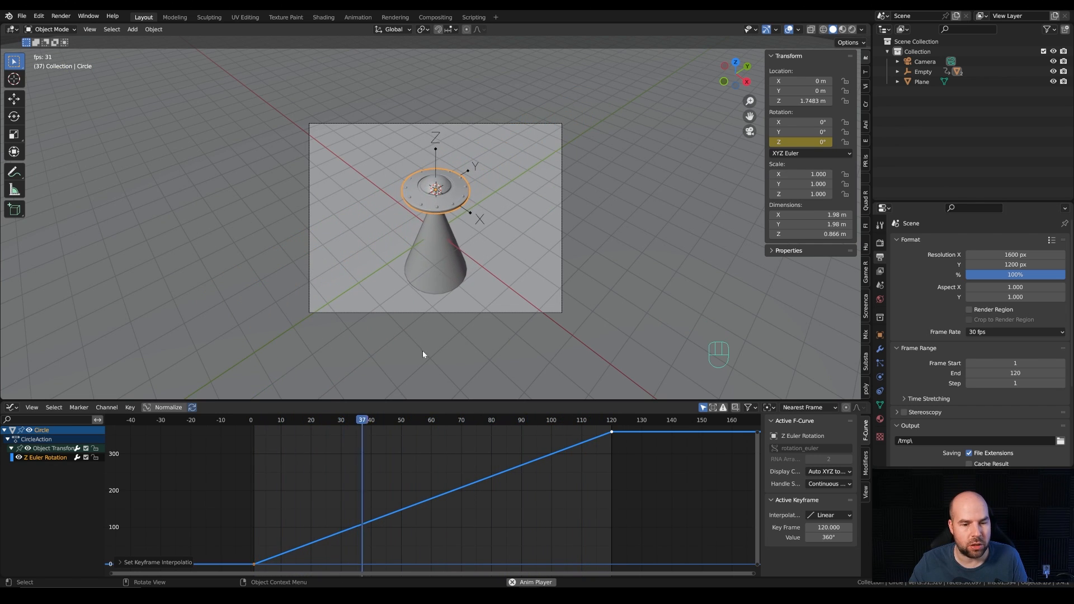
key("space")
left_click_drag(262, 432, 319, 427)
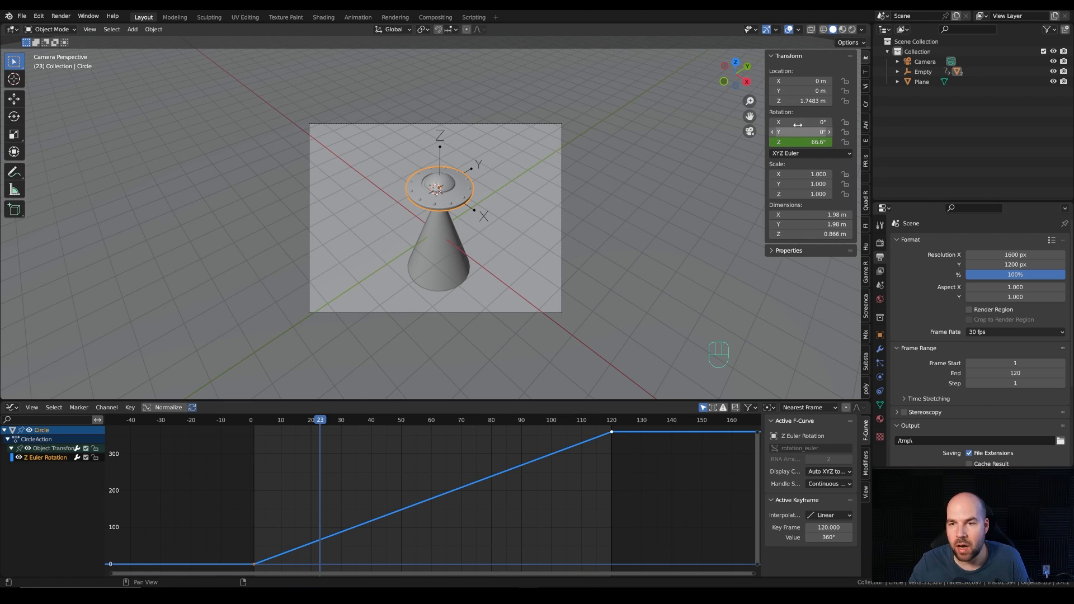
Step: Insert a single keyframe on the disc's X rotation at frame 1
left_click(255, 420)
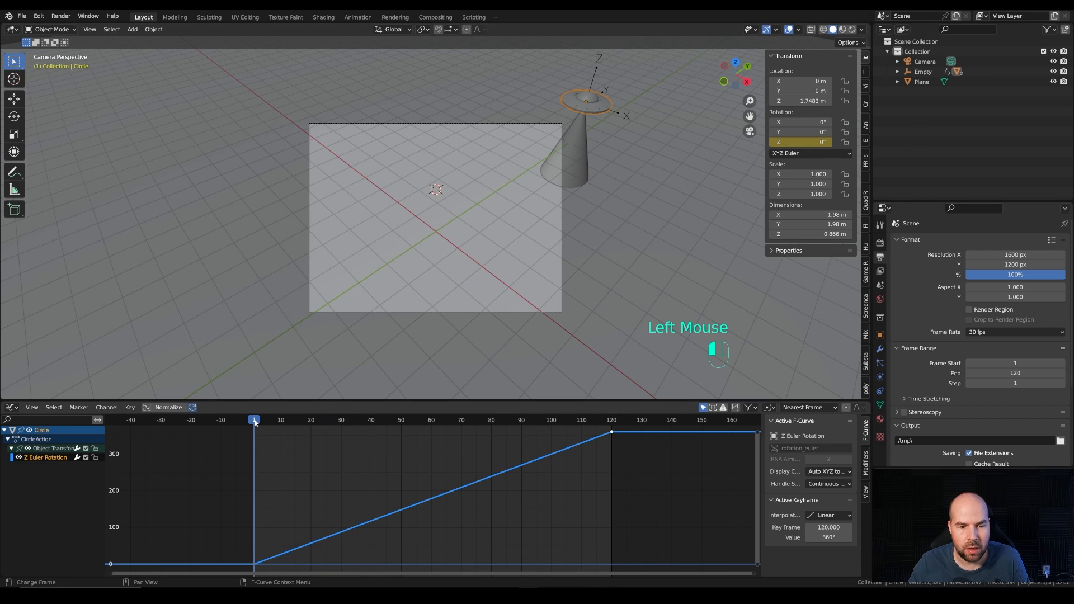
right_click(794, 122)
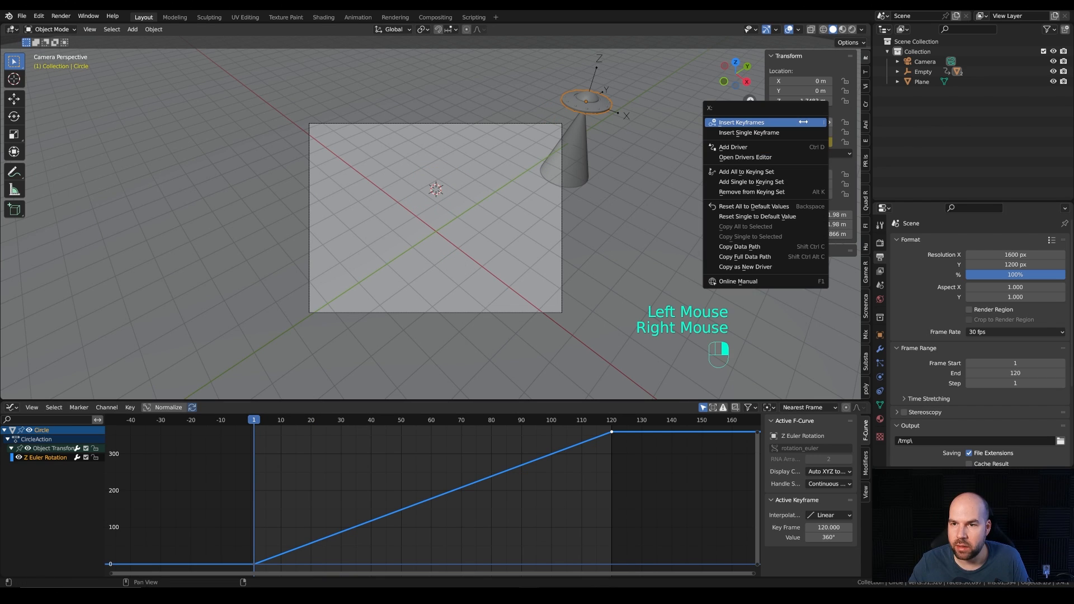
left_click(793, 124)
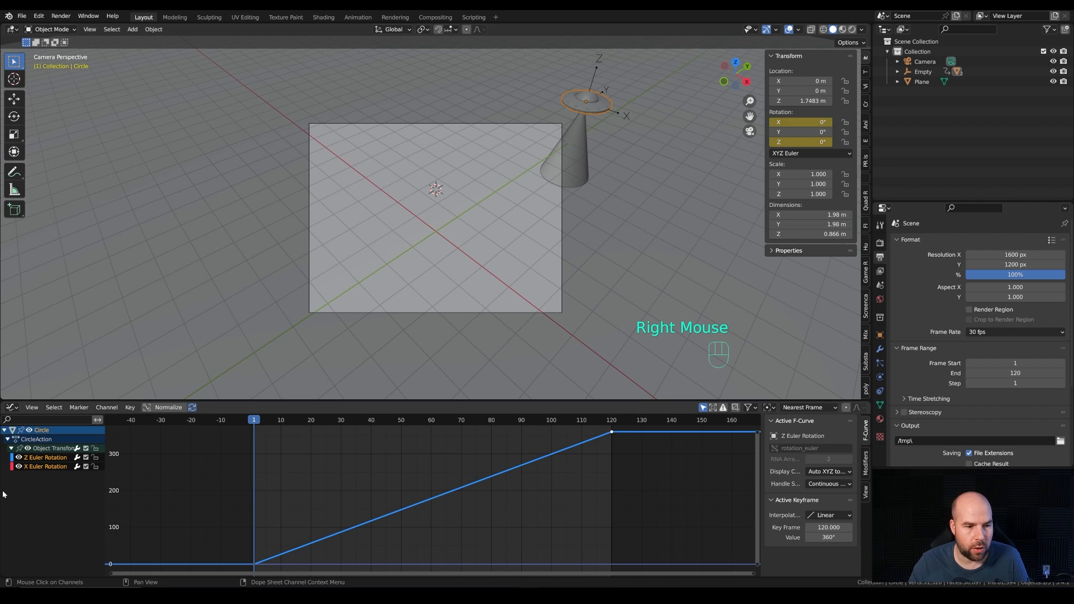
Step: Add a Noise modifier to the disc's X Euler Rotation curve
left_click(53, 466)
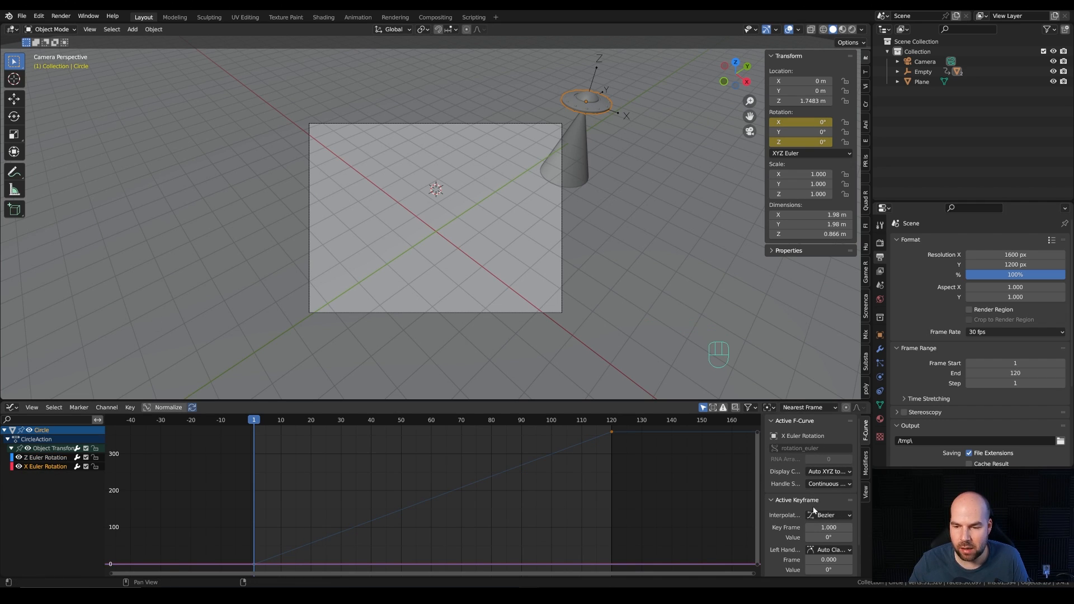
key("n")
key("n")
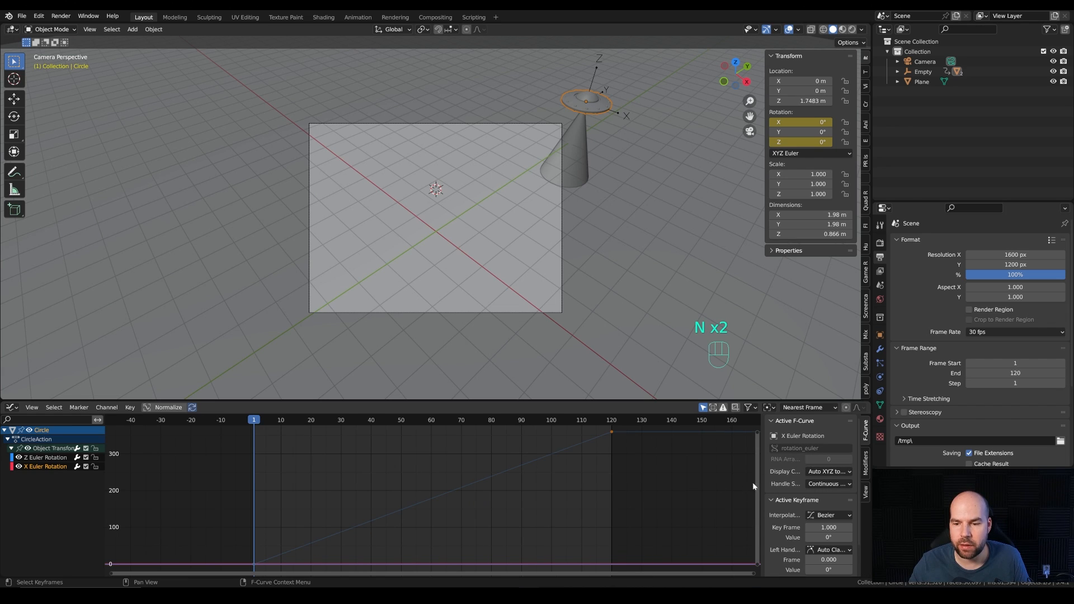
left_click(865, 463)
left_click(783, 425)
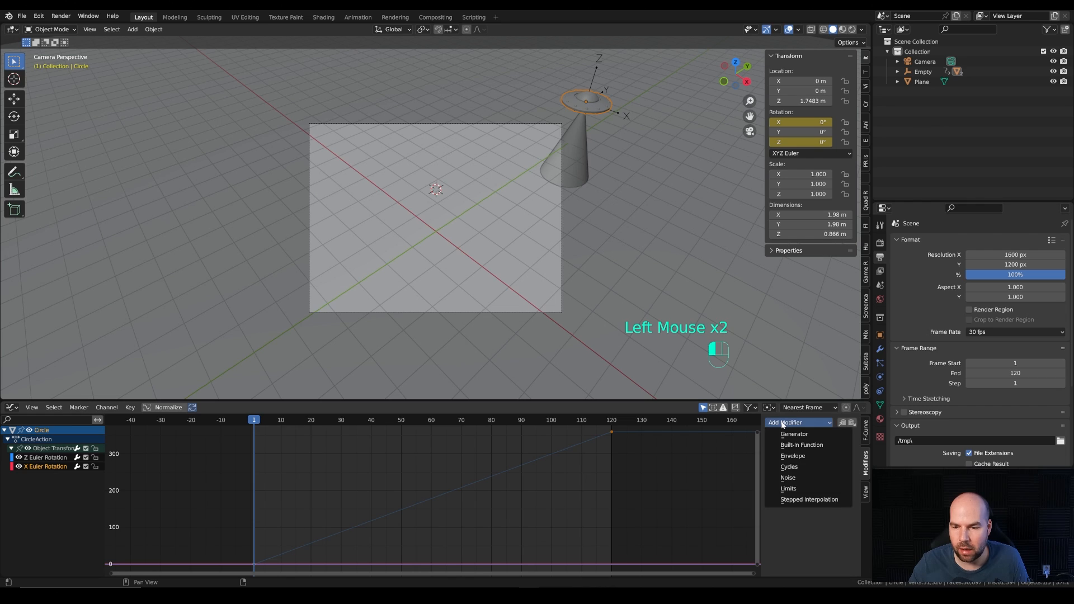
left_click(794, 476)
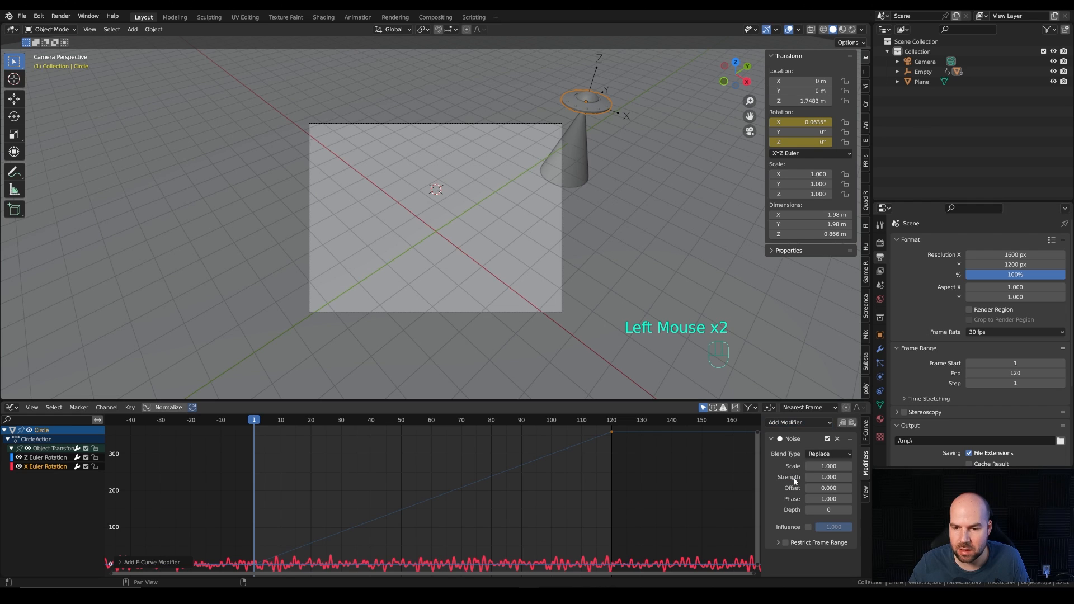
Step: Set the Noise modifier's scale to 15 and briefly preview the wobble from frame 1
left_click(828, 466)
key("Return")
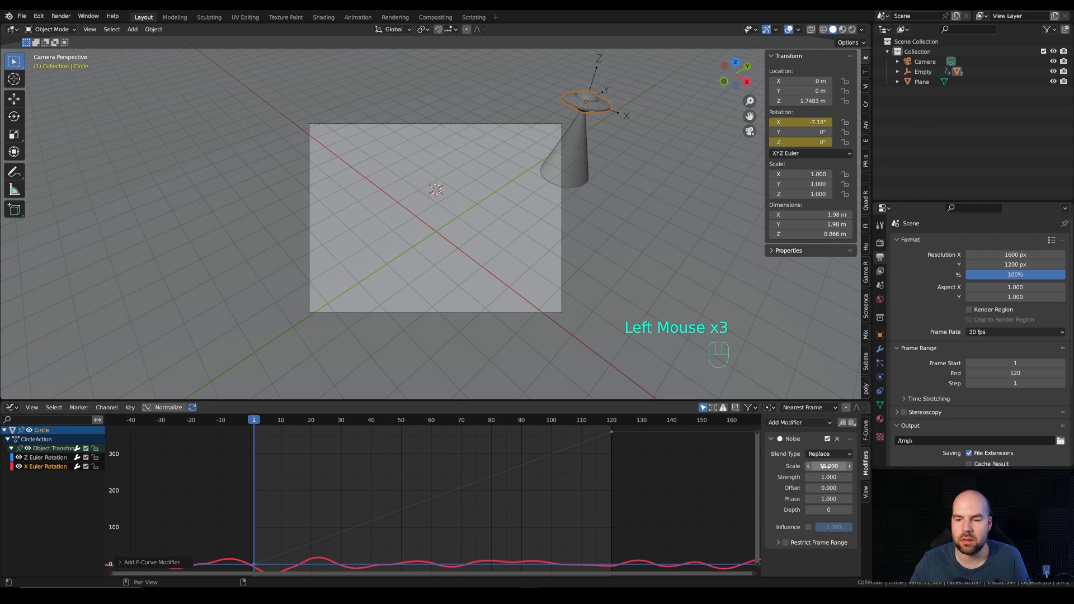
middle_click_drag(536, 498, 523, 468)
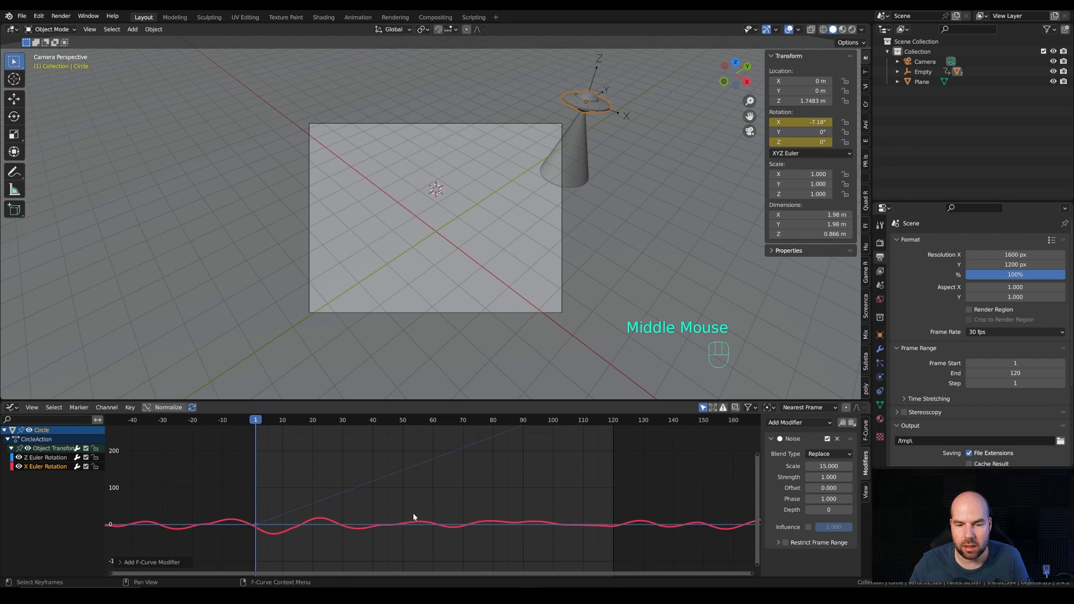
key("space")
key("space")
key("ctrl+z")
key("ctrl+z")
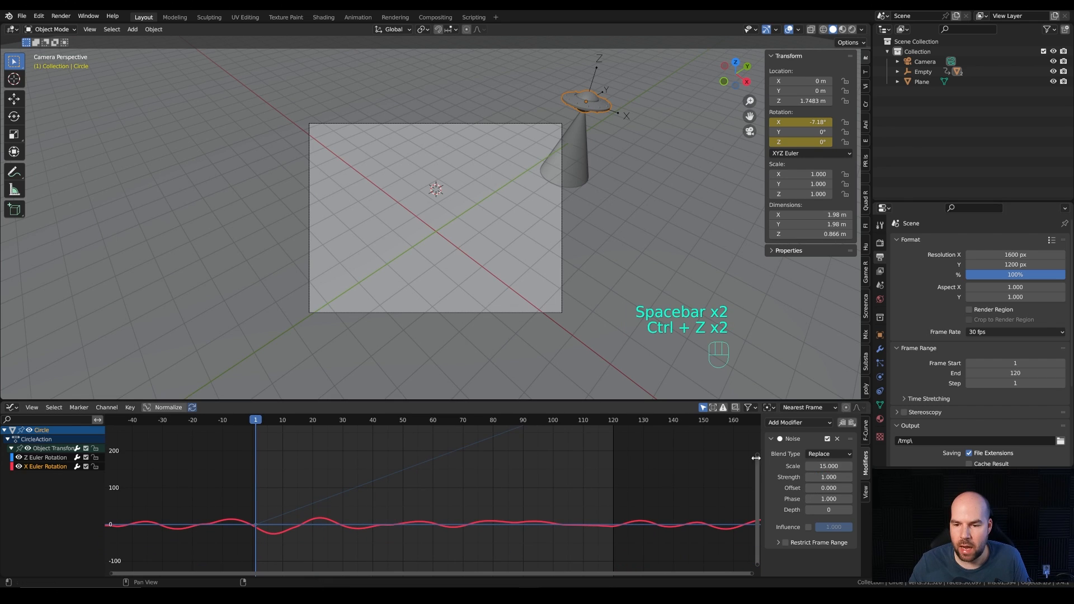
Step: Set the strength of the X rotation's Noise modifier to 0.15, then scrub and play the animation to check the wobble
left_click(828, 477)
type("0.")
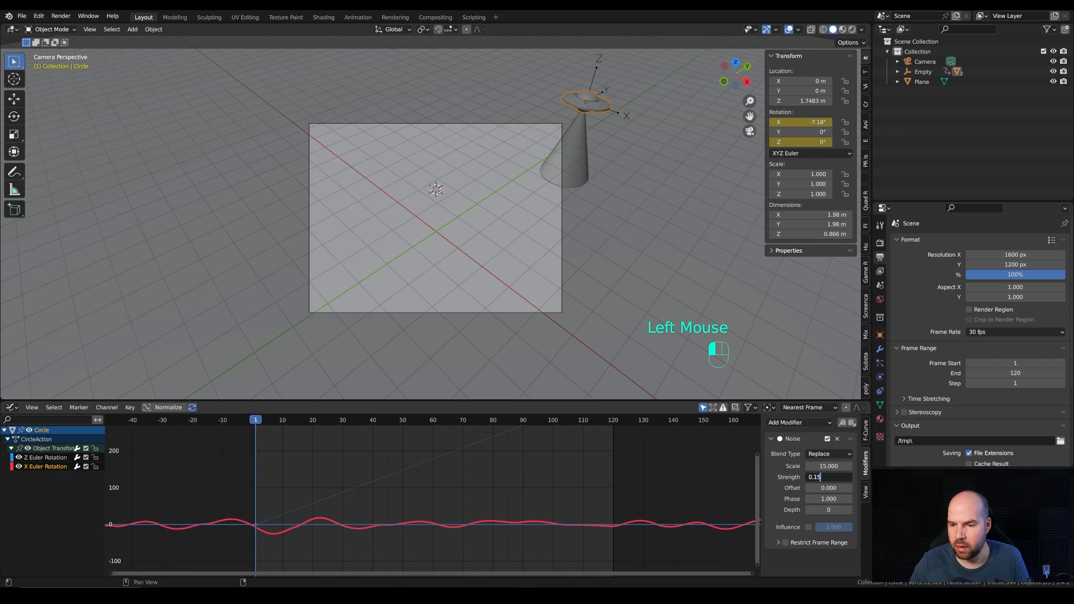
type("15")
key("Return")
left_click(290, 420)
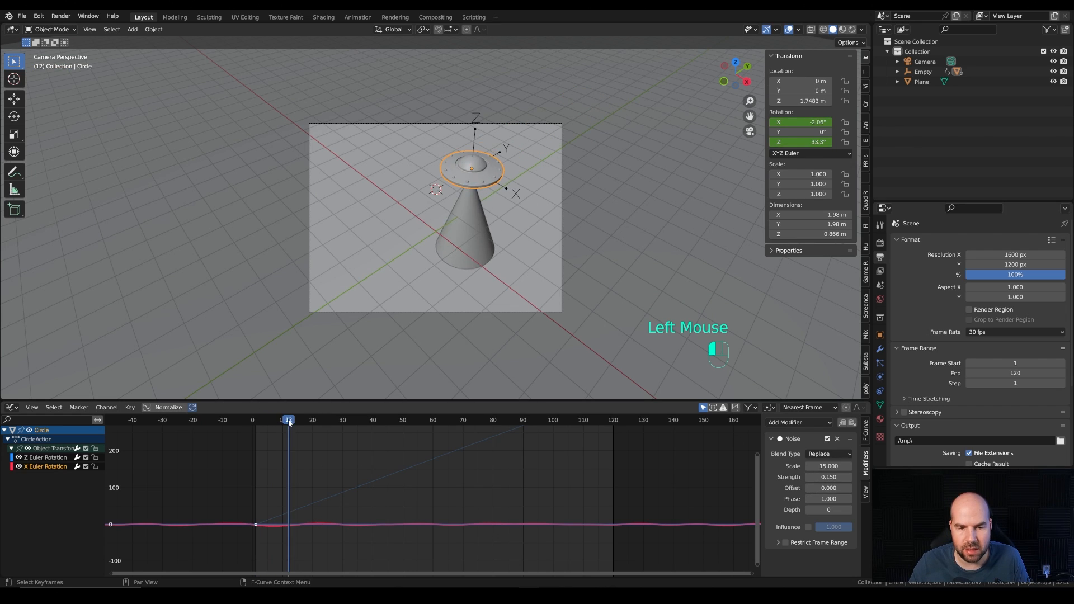
left_click_drag(289, 420, 337, 423)
key("space")
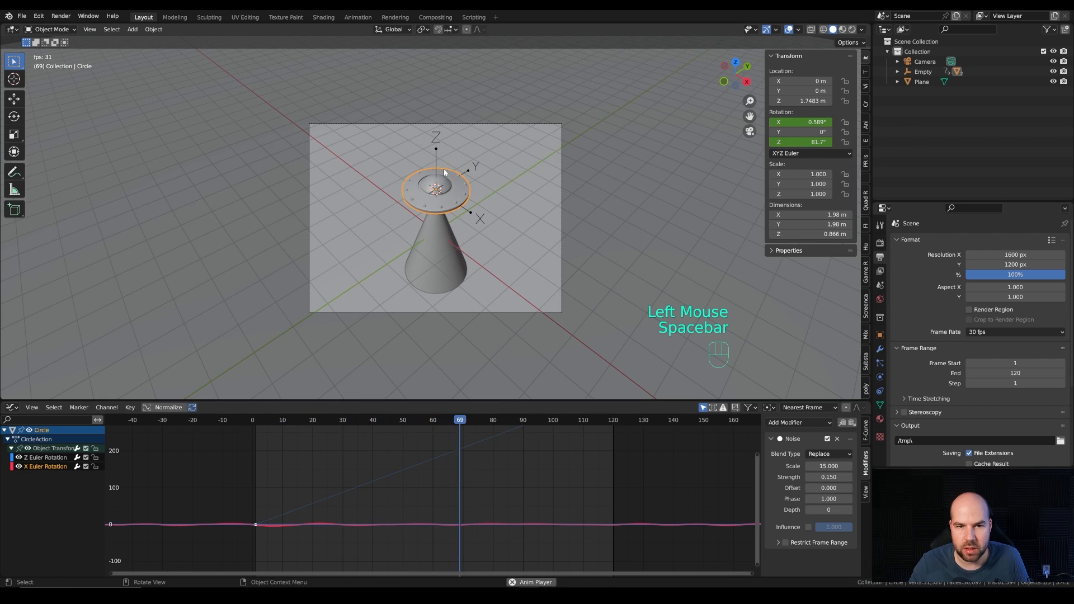
key("space")
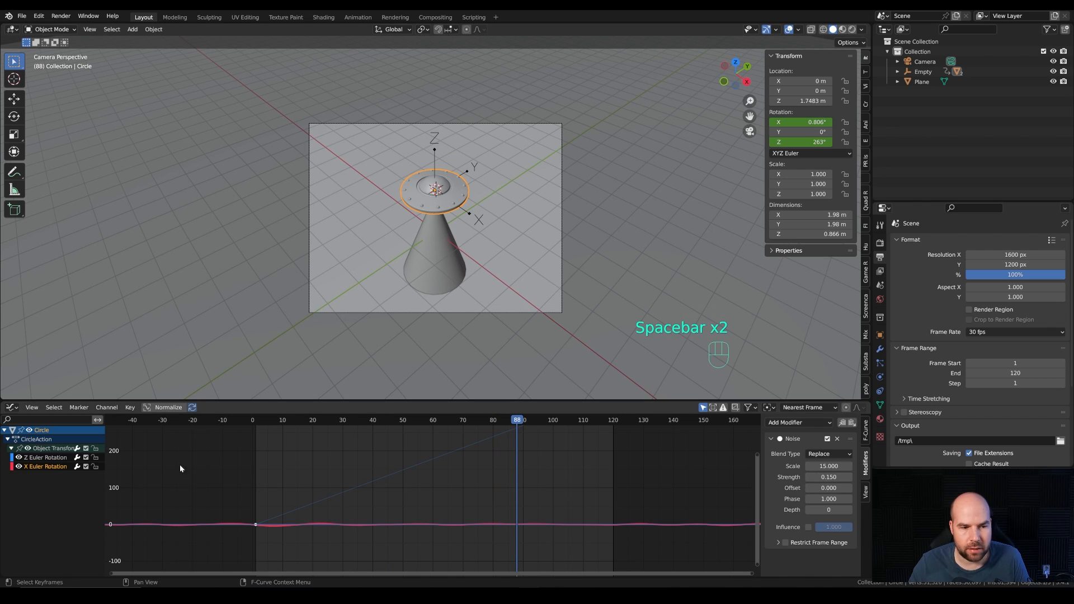
Step: Restrict the X rotation's Noise modifier to frames 1 to 120 with blend in and blend out of 15
left_click(785, 542)
left_click(778, 543)
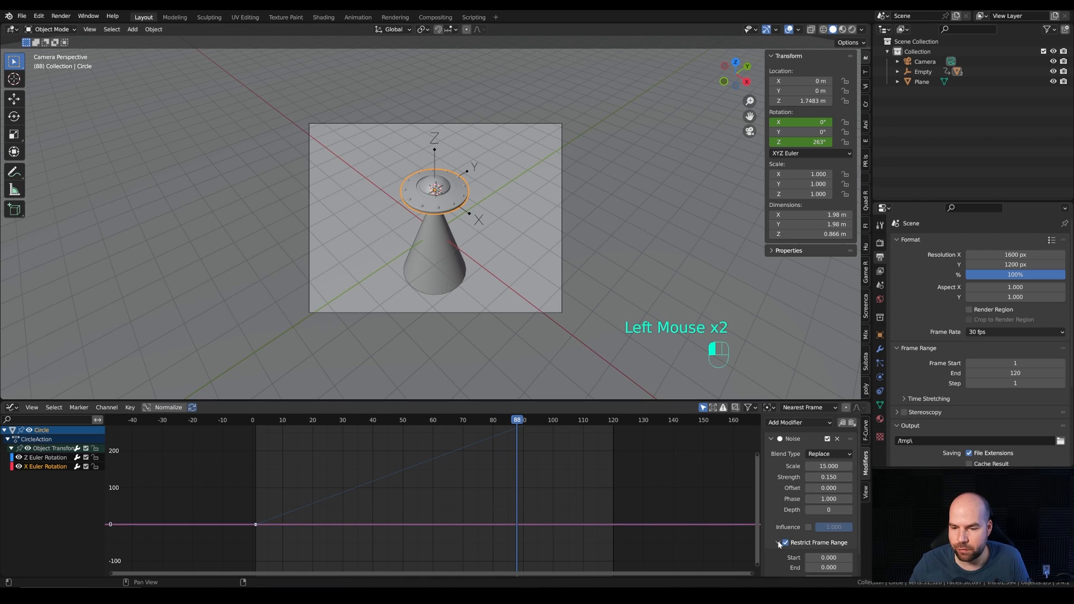
scroll(778, 541, "down", 2)
left_click(817, 535)
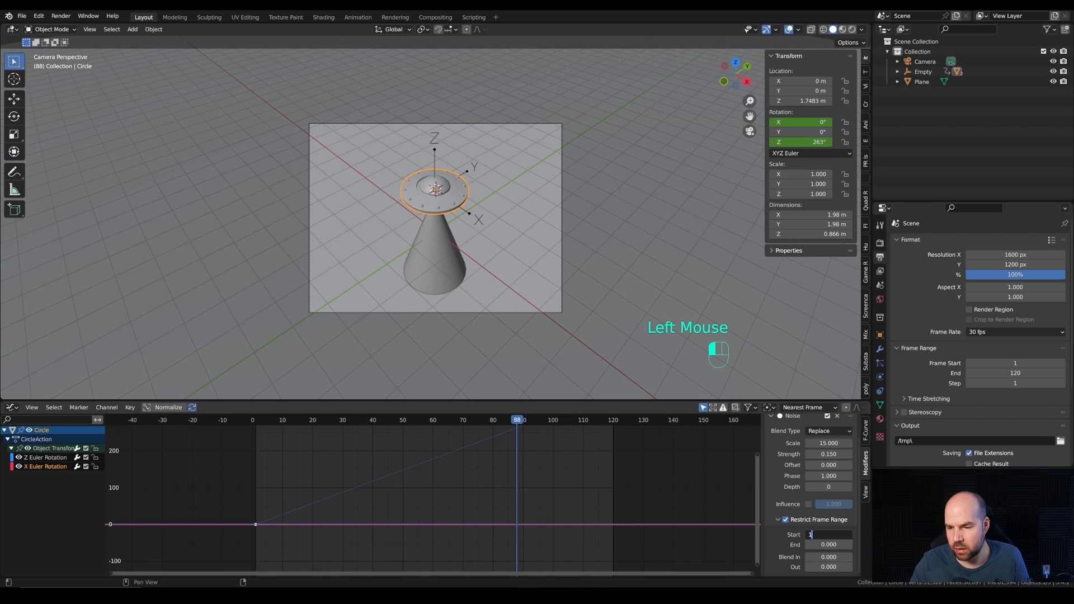
key("Tab")
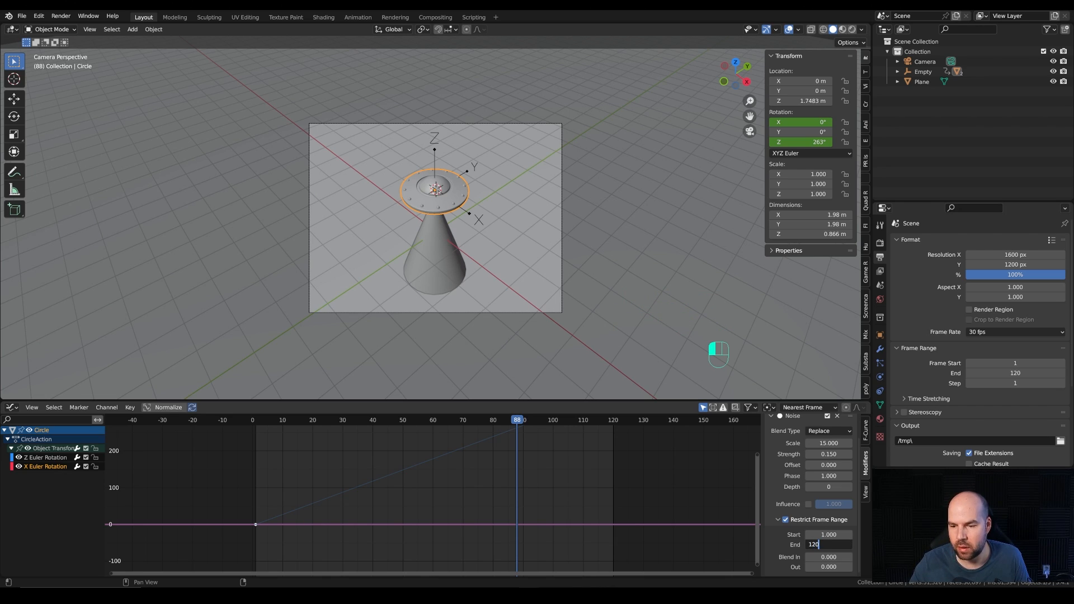
key("Tab")
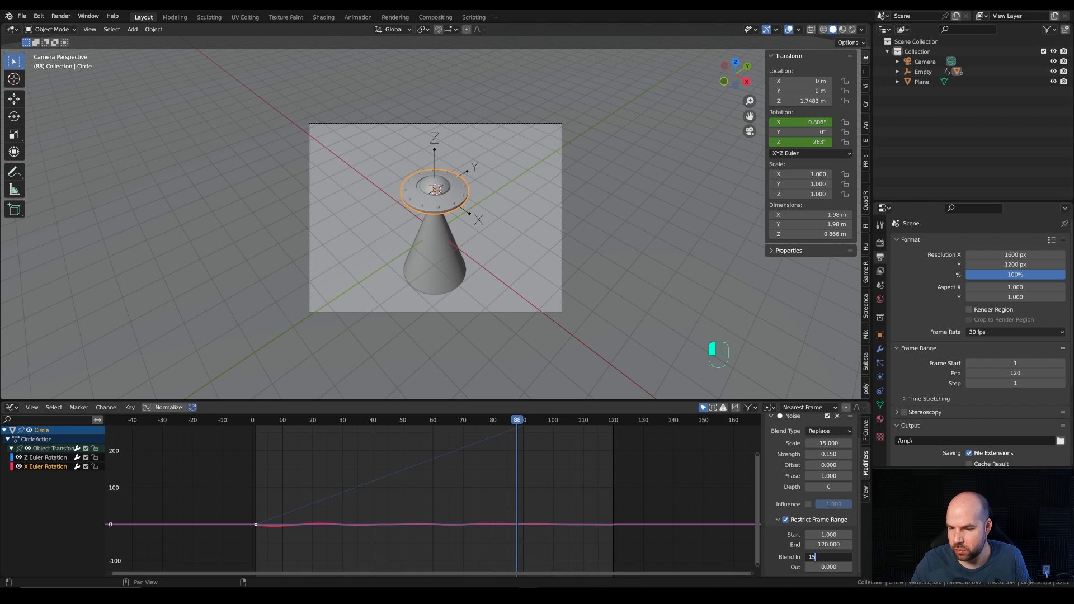
key("Tab")
type("15")
key("Return")
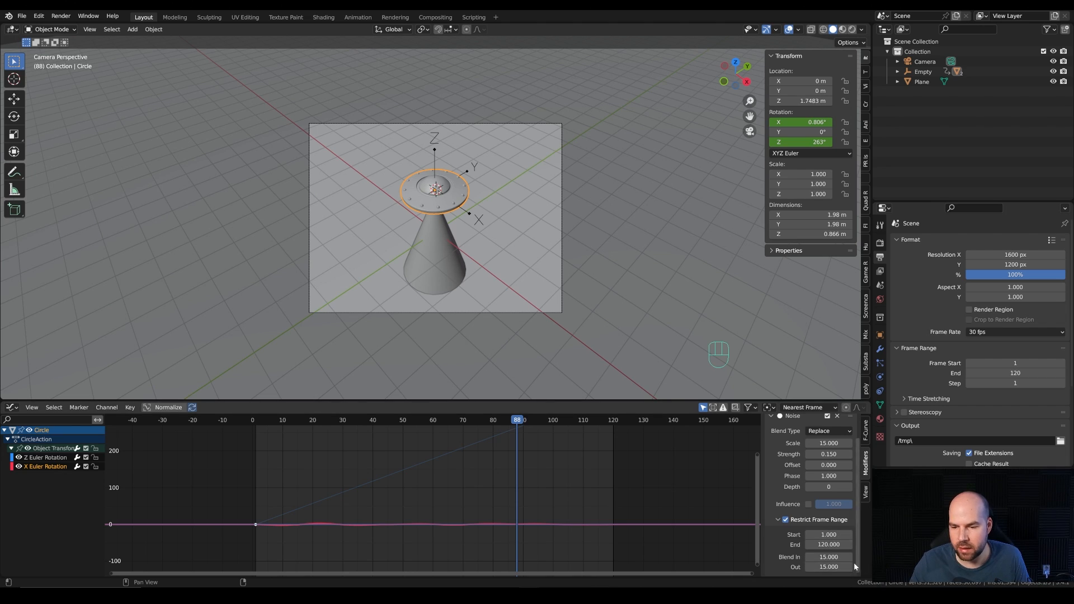
scroll(795, 546, "down", 2)
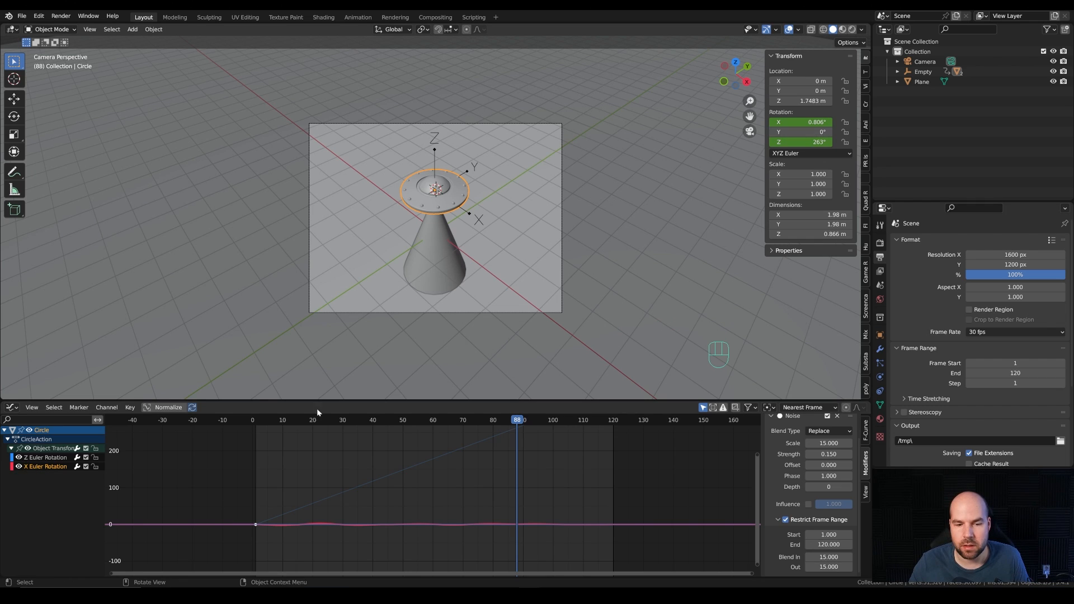
Step: Insert a single keyframe on the disc's Y rotation at frame 1
left_click(266, 424)
left_click_drag(265, 423, 254, 424)
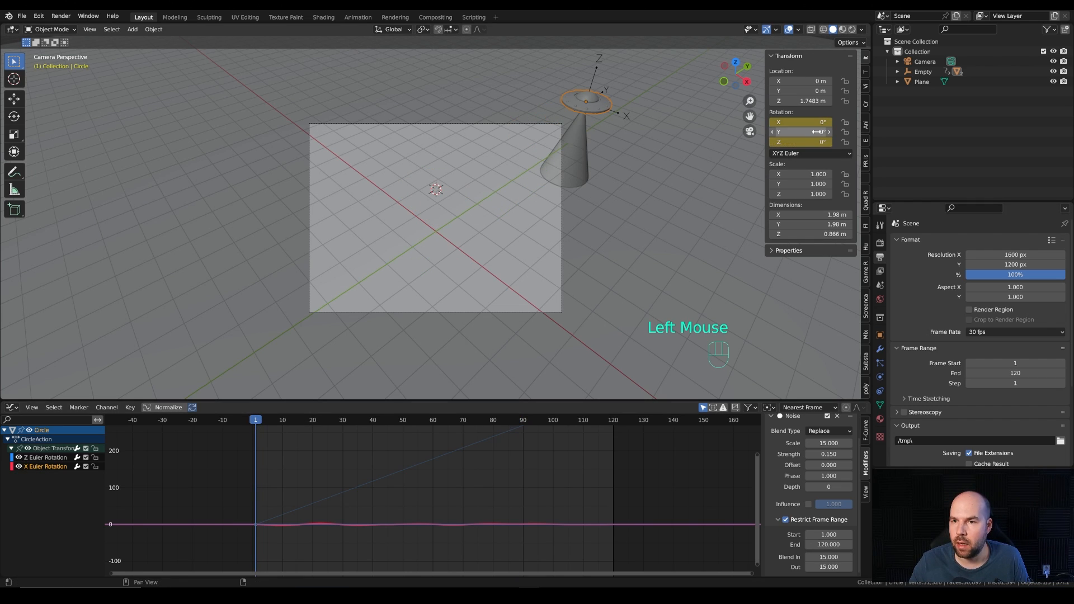
right_click(771, 133)
left_click(764, 132)
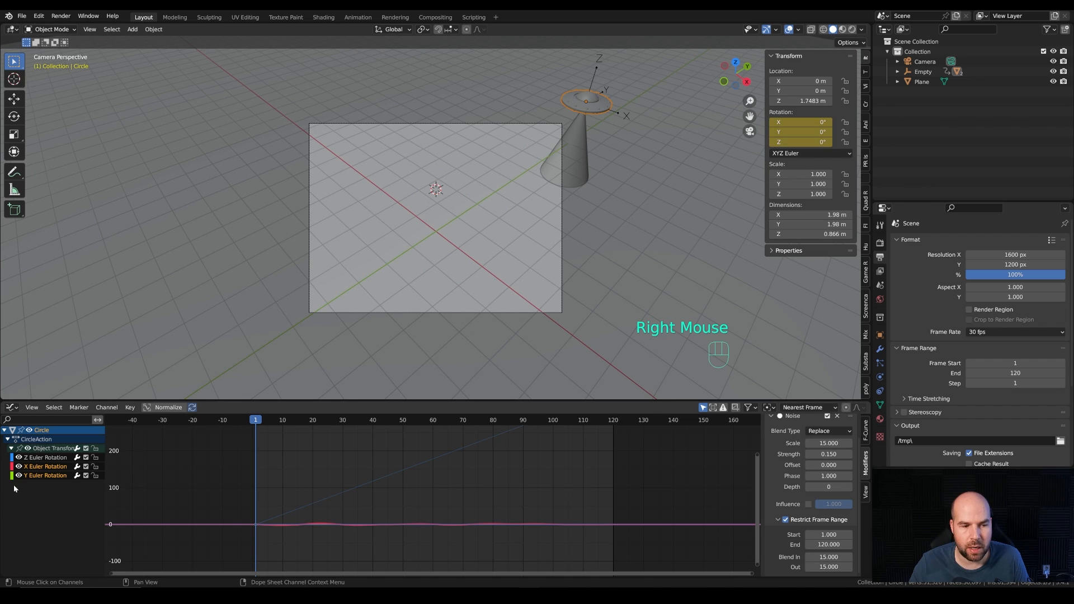
Step: Add a Noise modifier with scale 15 and strength 0.15 to the disc's Y Euler Rotation curve
left_click(32, 476)
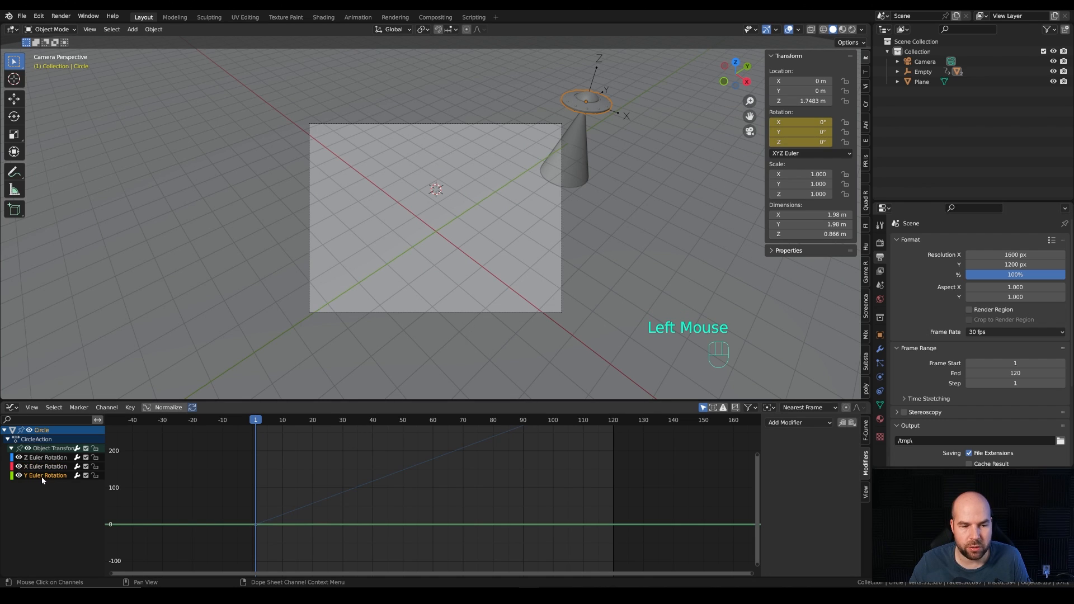
left_click(799, 422)
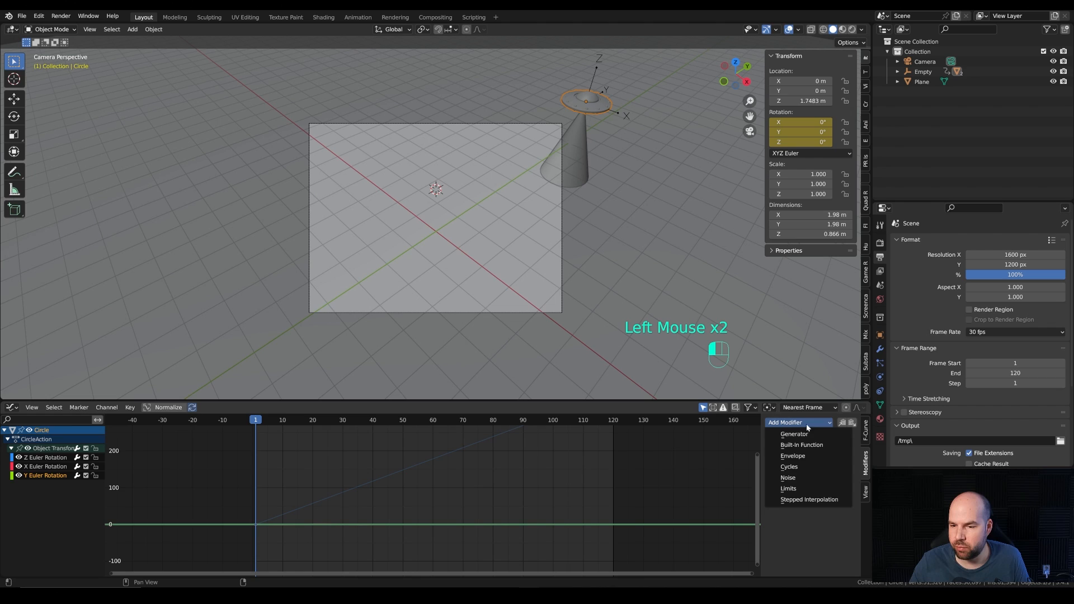
left_click(799, 480)
left_click(829, 466)
type("15")
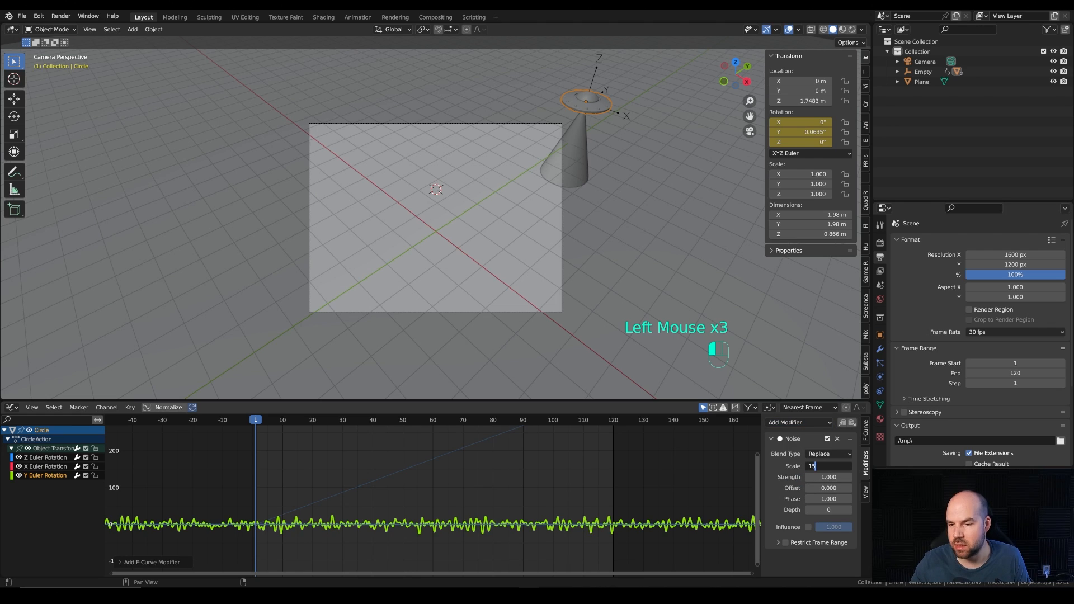
key("Tab")
key("Return")
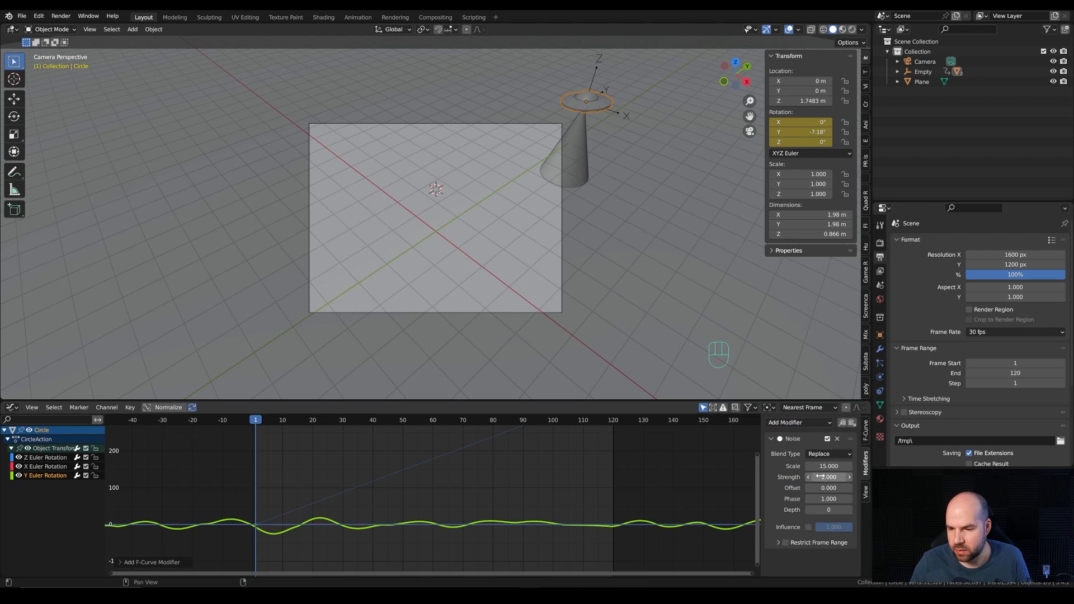
left_click(829, 477)
type(".15")
key("Return")
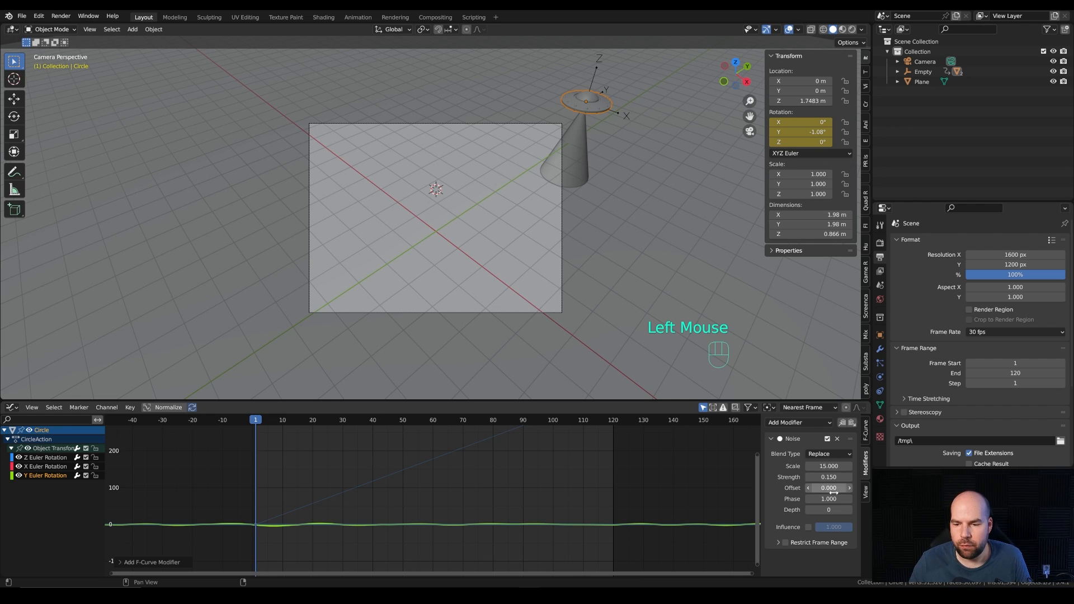
Step: Restrict the Y rotation's Noise modifier to frames 1 to 120 with blend in and blend out of 15
left_click(785, 543)
left_click(777, 542)
scroll(777, 542, "down", 2)
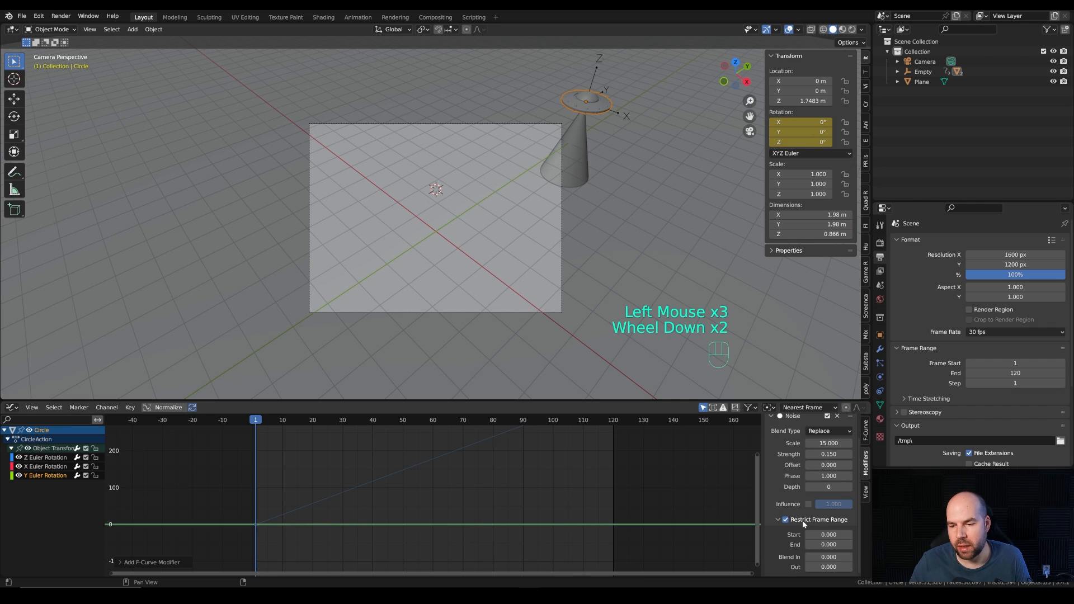
left_click(830, 536)
type("1")
key("Tab")
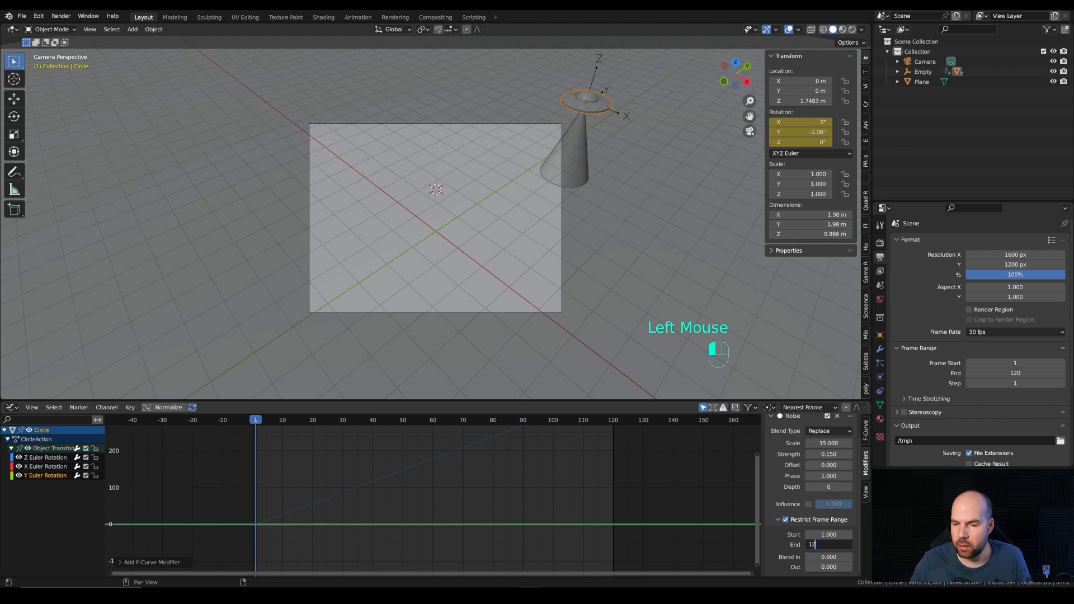
type("120")
key("Tab")
type("15")
key("Tab")
type("15")
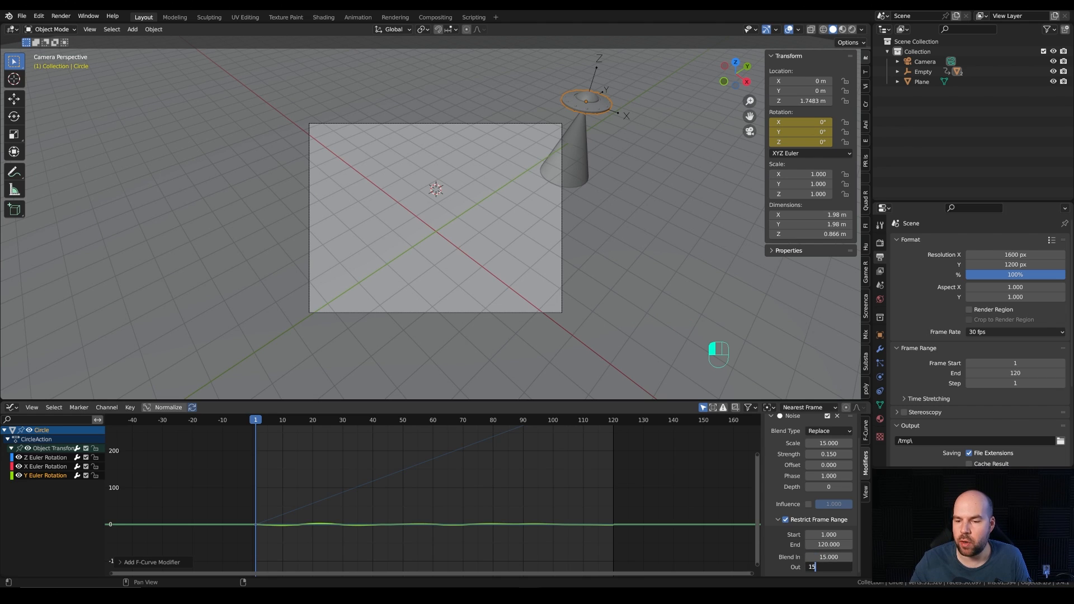
key("Return")
Step: Play the animation from the start and scrub through it to check the combined spin and wobble
left_click(260, 423)
key("space")
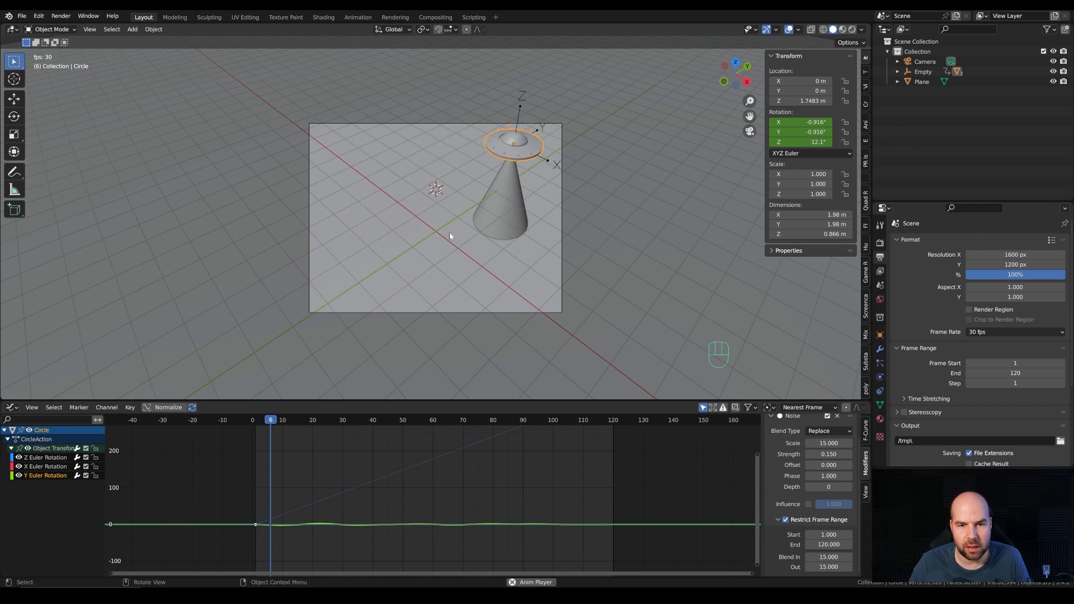
key("space")
left_click_drag(396, 443, 357, 432)
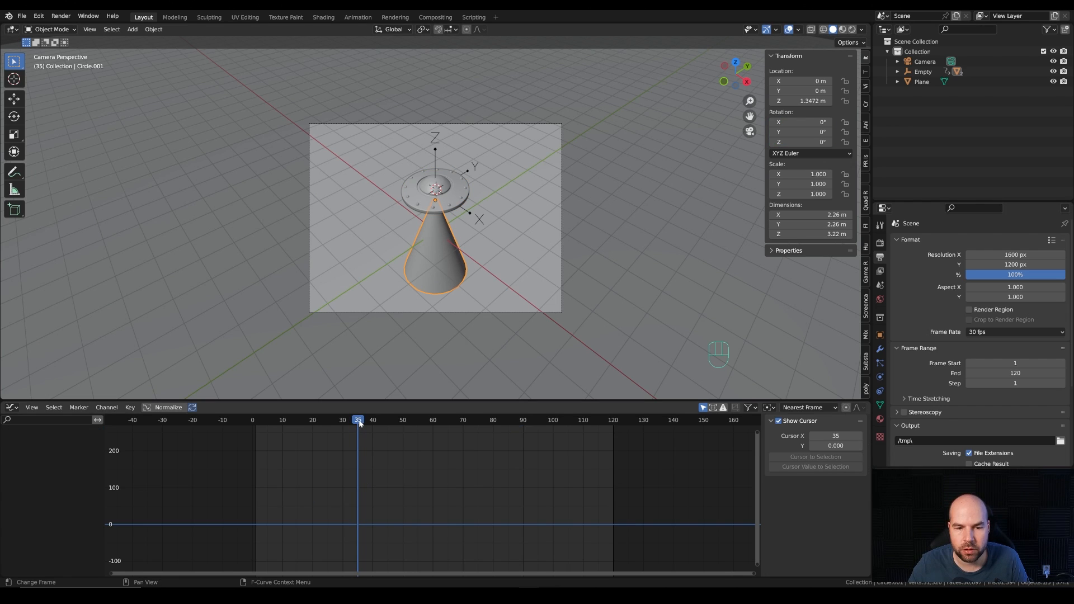
Step: Insert a scale keyframe on the light beam cone at frame 45
left_click_drag(361, 424, 388, 424)
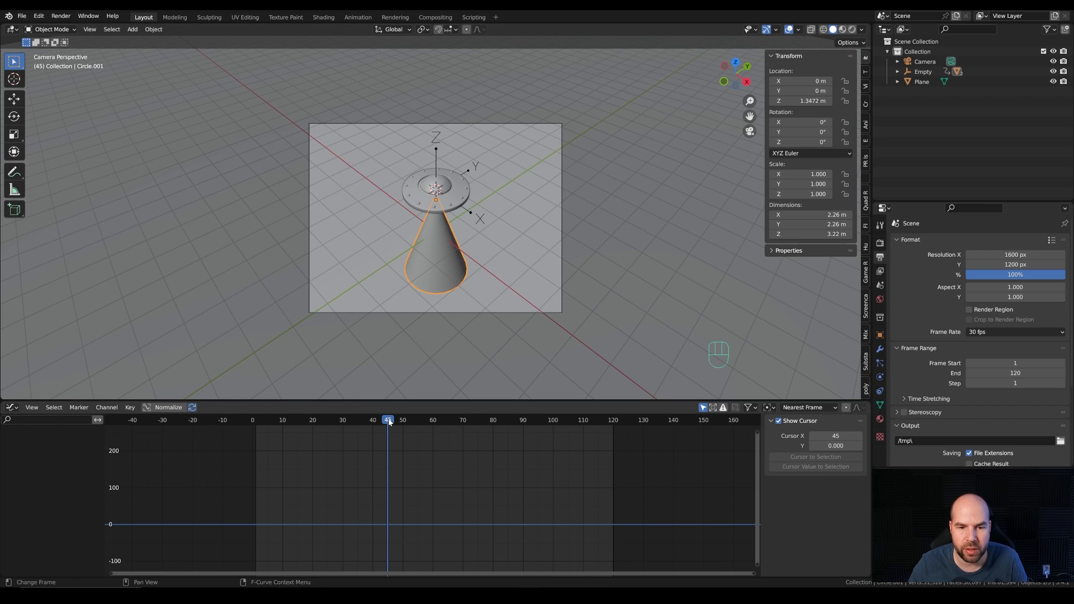
mouse_move(388, 424)
left_mouse_down()
mouse_move(377, 424)
mouse_move(388, 424)
left_mouse_up()
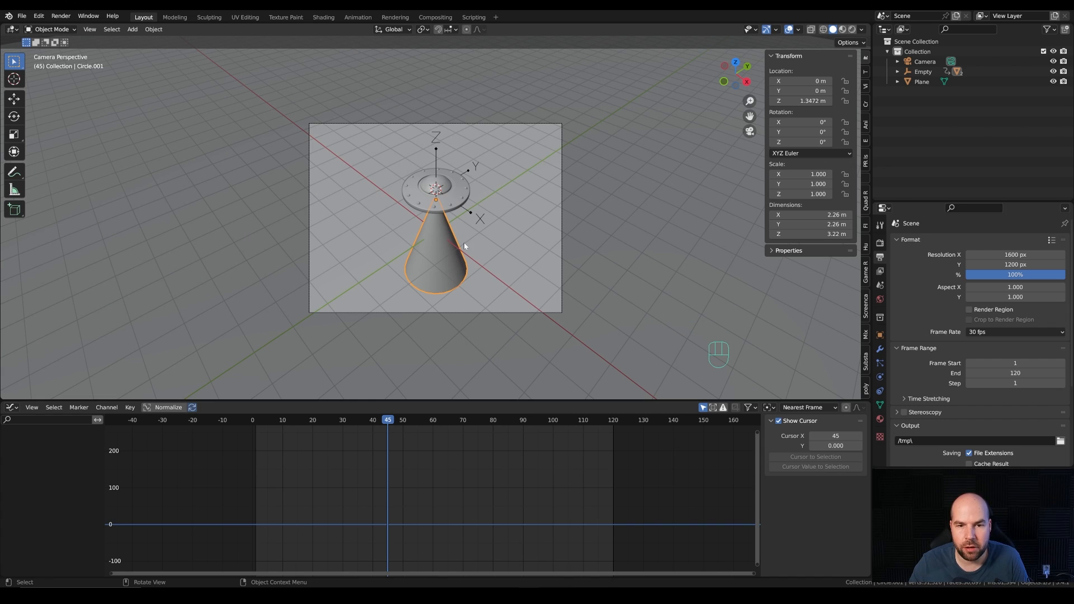
key("i")
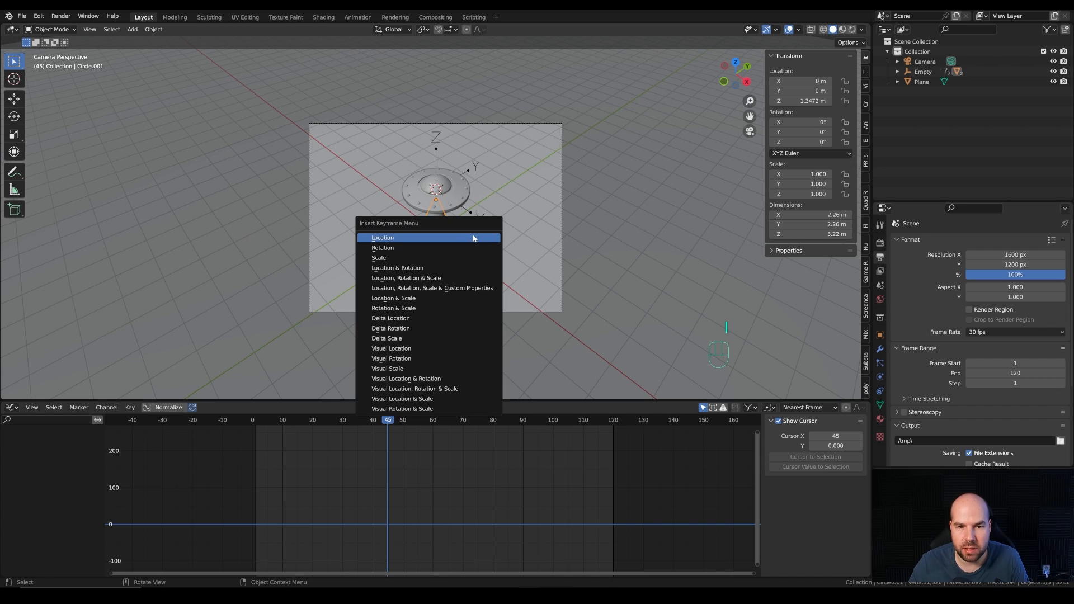
left_click(394, 258)
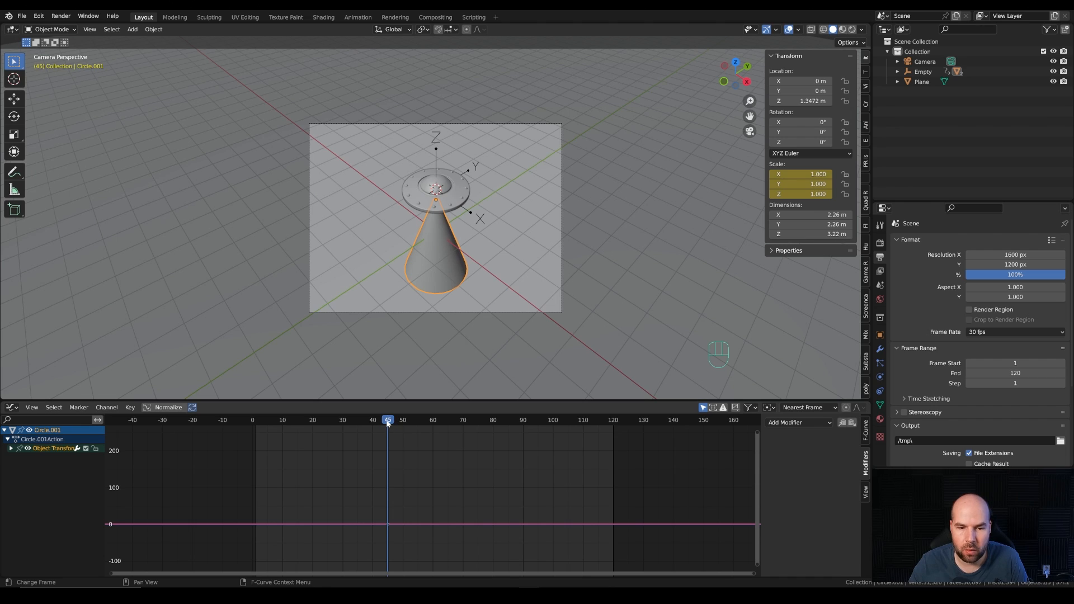
Step: Scale the light beam cone to 0 at frame 35 and insert a scale keyframe there
left_click_drag(388, 424, 357, 424)
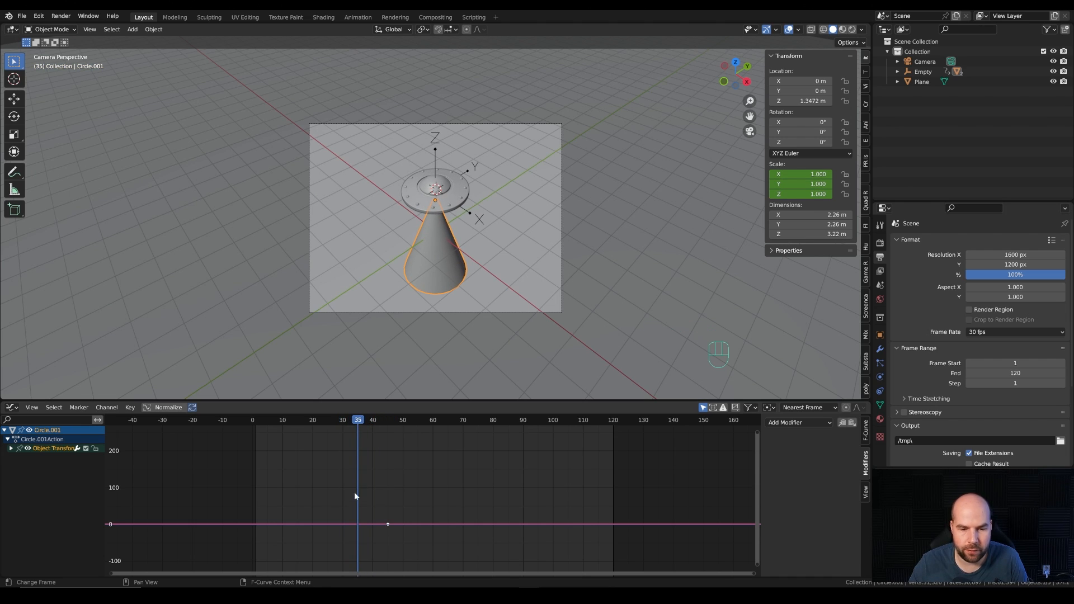
key("s")
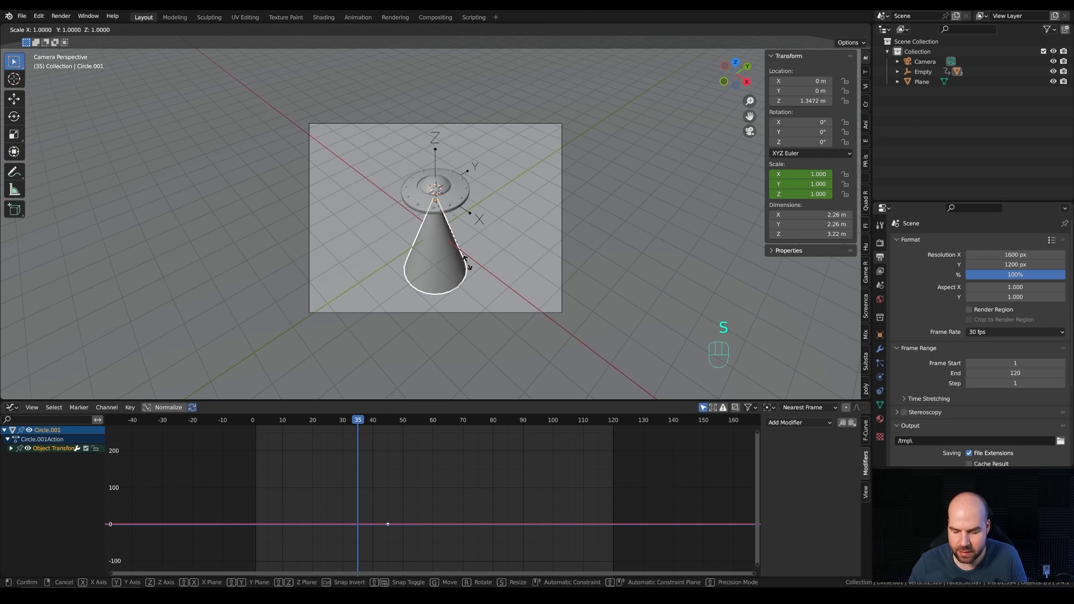
key("KP_0")
key("KP_Enter")
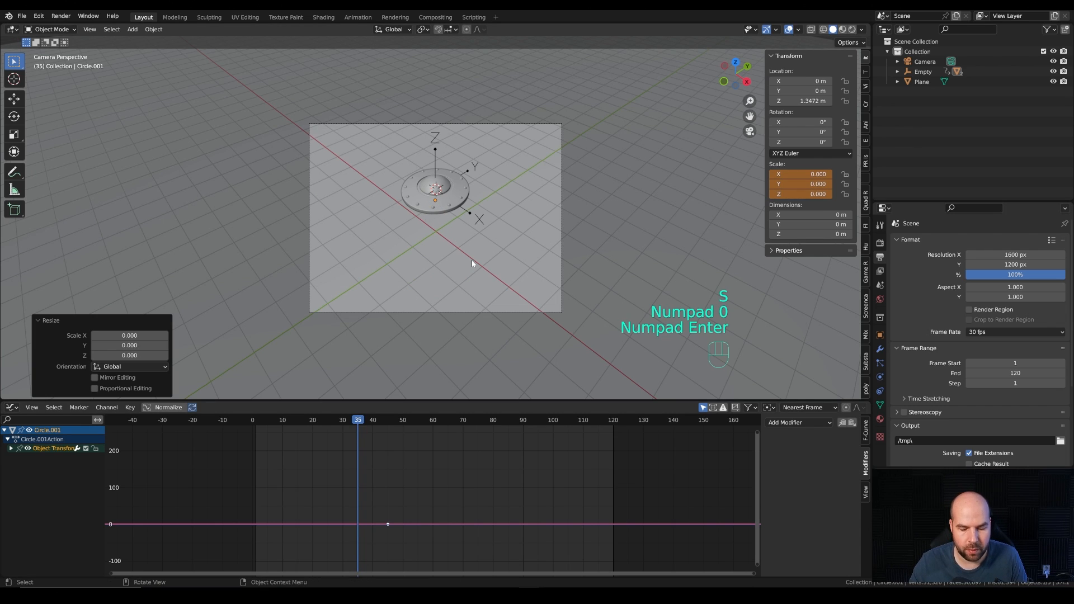
key("i")
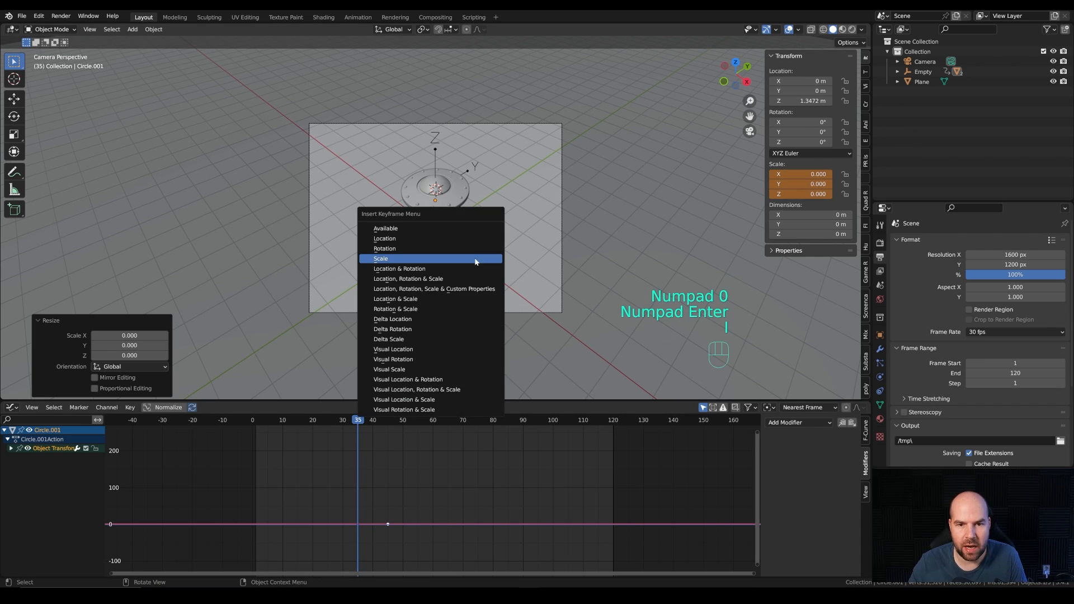
left_click(387, 259)
Step: Frame the beam's scale curves in the Graph Editor, then play and scrub the animation to check how the beam grows
left_click_drag(304, 482, 418, 555)
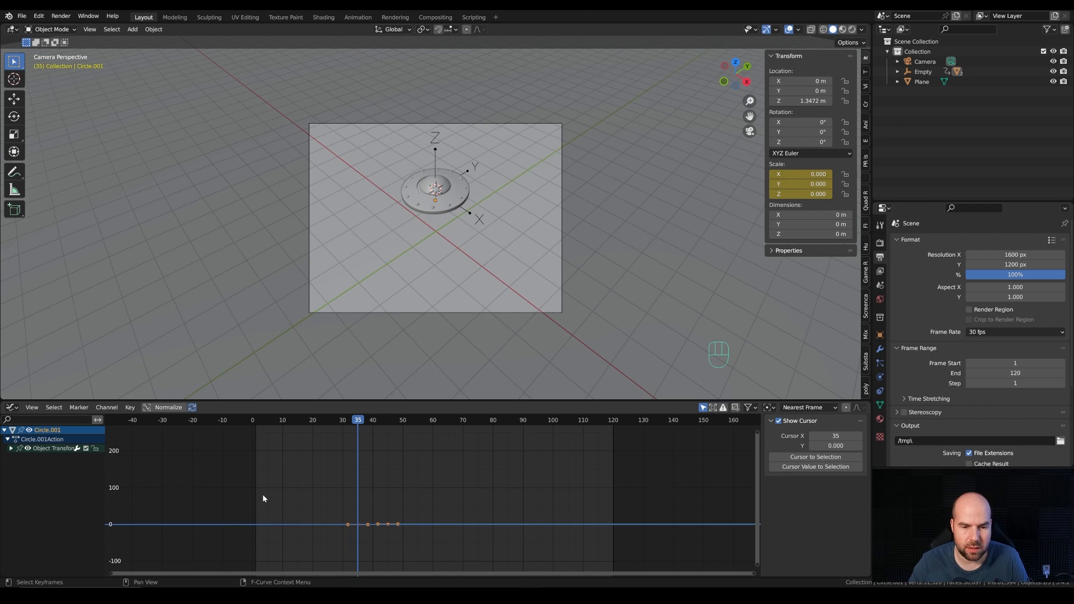
key("KP_Decimal")
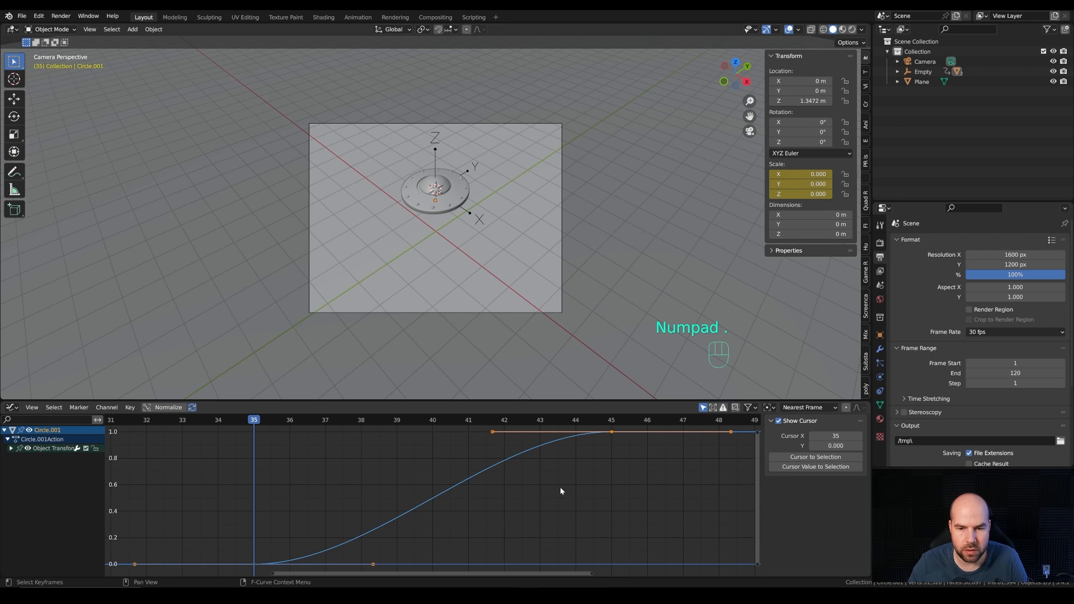
scroll(498, 474, "down", 3)
left_click_drag(398, 423, 452, 447)
key("space")
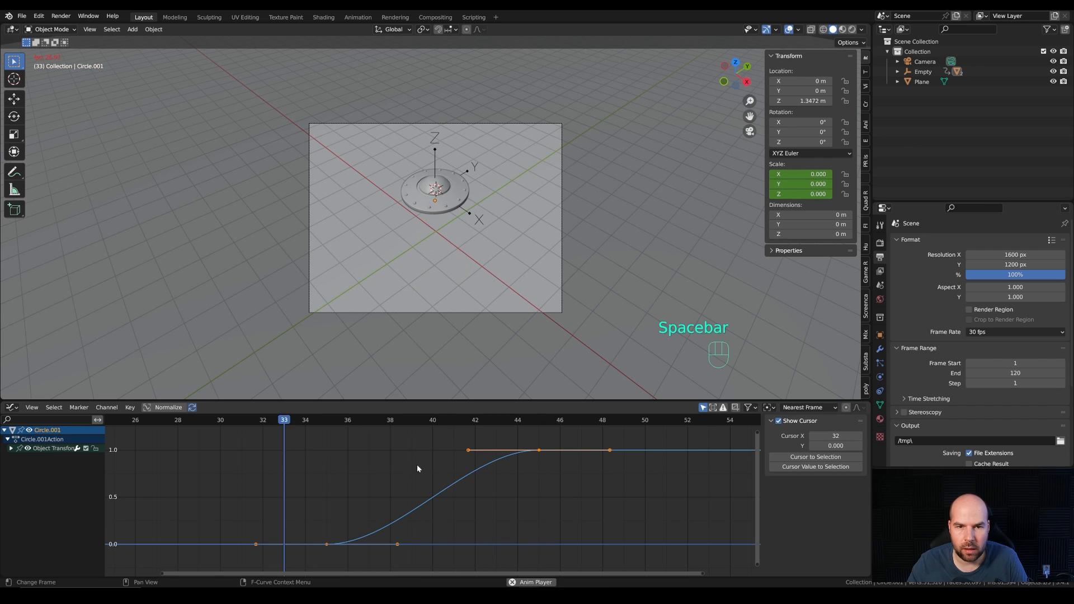
key("space")
left_click_drag(402, 423, 334, 426)
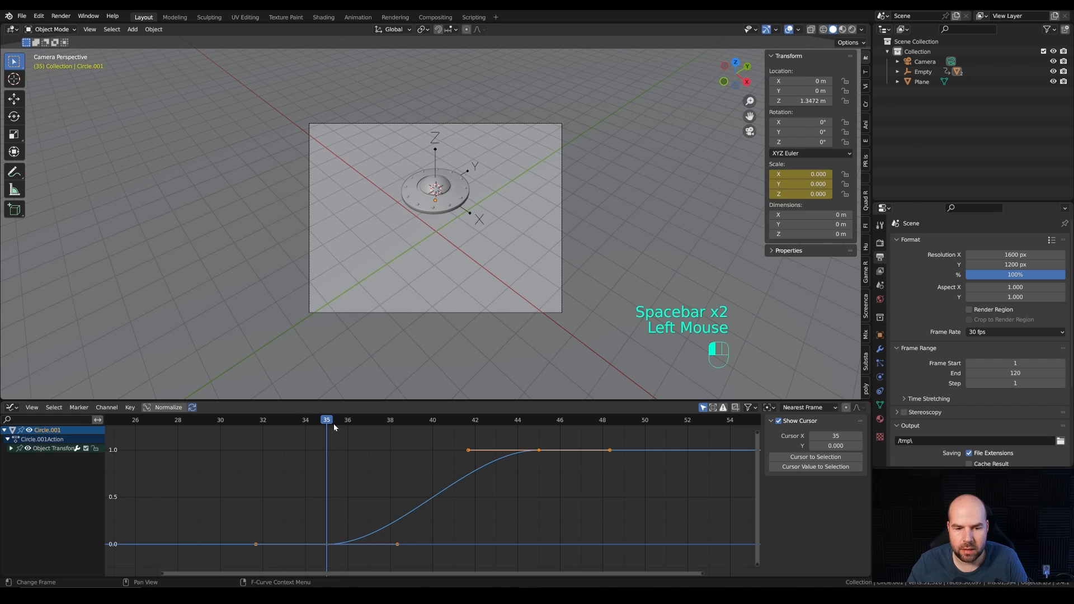
left_click(398, 543)
left_click_drag(399, 544, 382, 490)
key("ctrl+z")
Step: Tilt the handles of the beam's frame 35 scale keyframes steeply upward for a fast start, and preview the growth
left_click_drag(299, 512, 343, 563)
left_click_drag(307, 512, 340, 563)
left_click_drag(398, 543, 374, 477)
left_click(263, 420)
key("space")
left_click(269, 421)
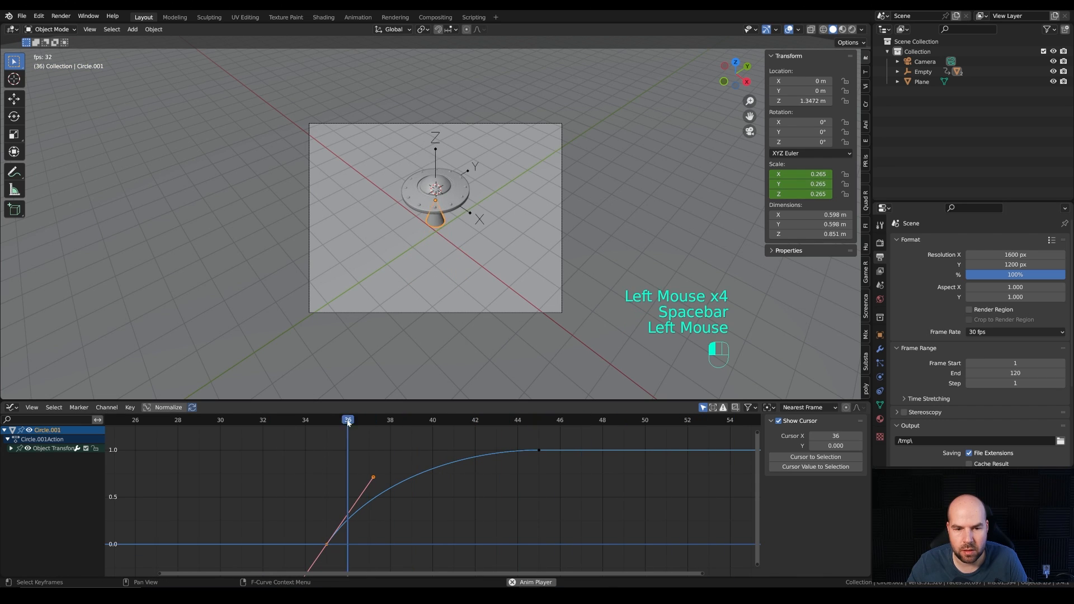
Step: Replay the beam's growth several times from just before frame 35 to judge its timing
key("space")
left_click(271, 421)
key("space")
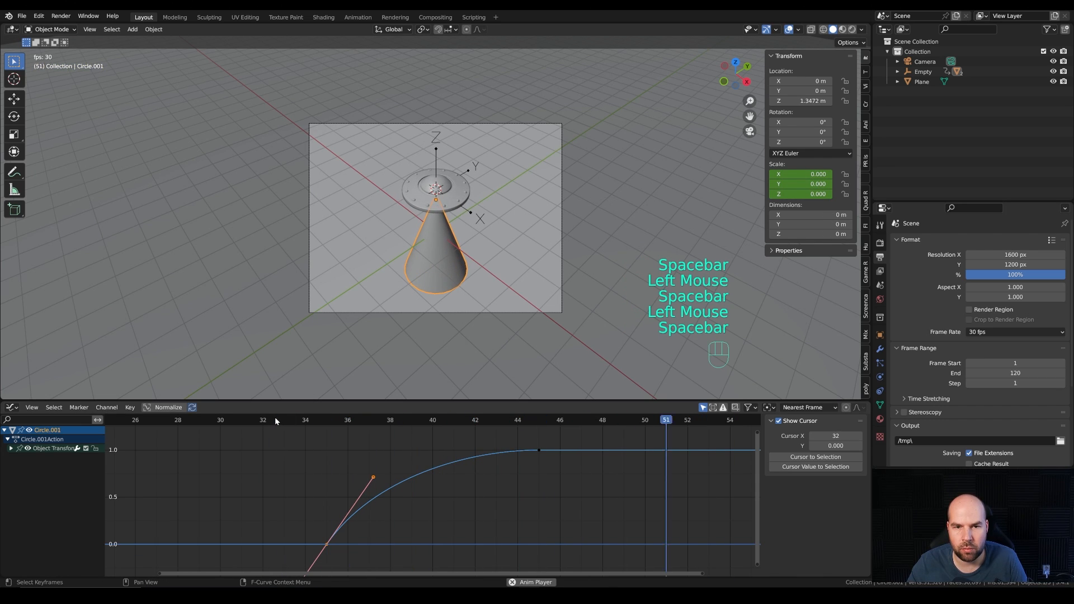
key("space")
left_click(284, 420)
key("space")
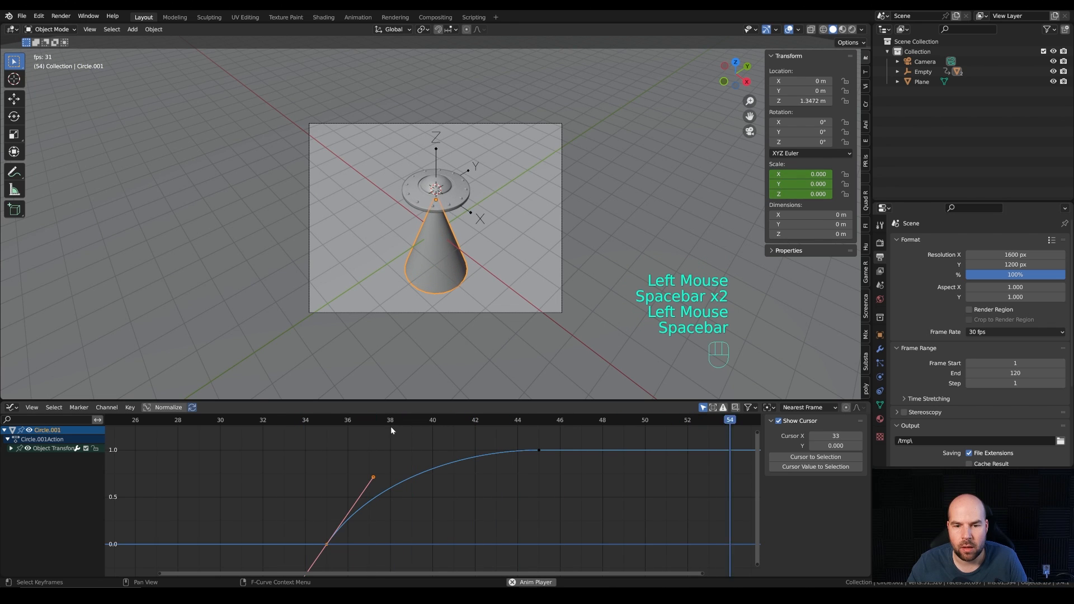
Step: Duplicate both beam scale keyframes forward in time only, placing the full-size copy at frame 80
middle_click_drag(511, 474, 432, 487, "ctrl")
middle_click(529, 498)
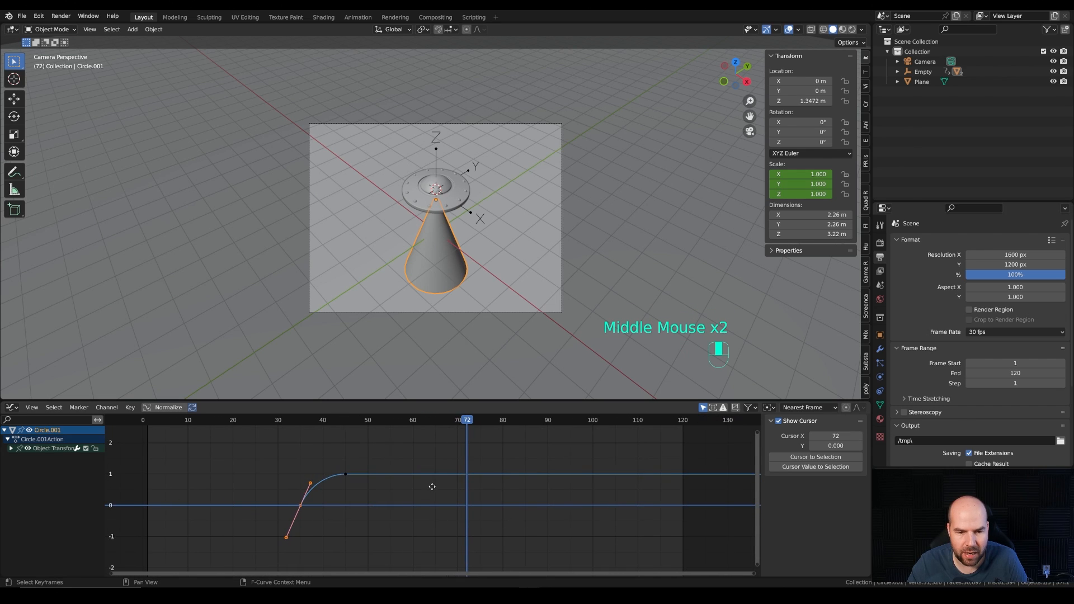
left_click_drag(274, 456, 366, 534)
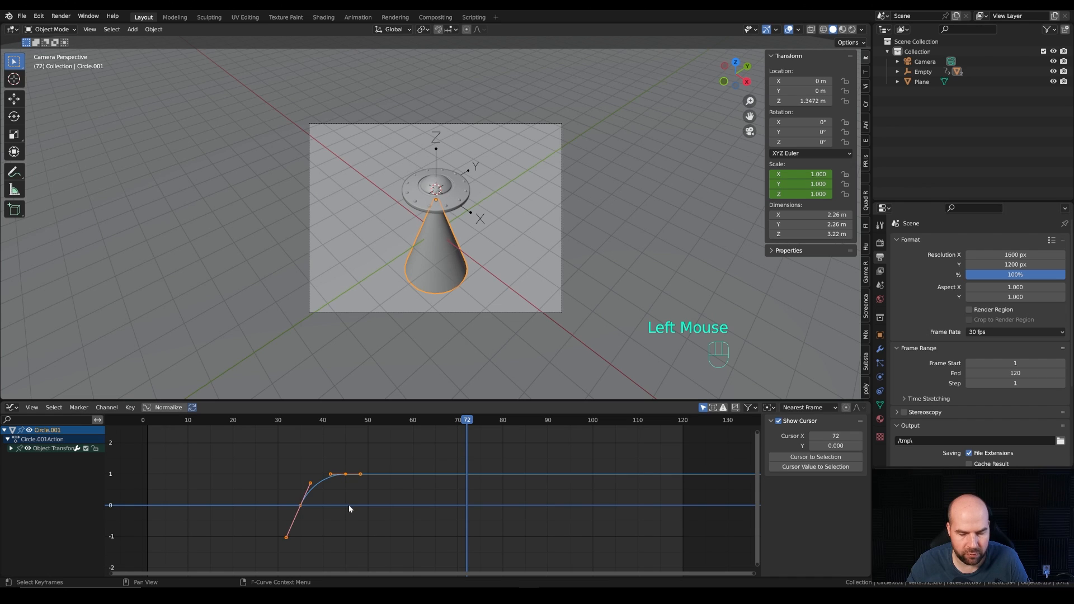
left_click_drag(479, 421, 504, 425)
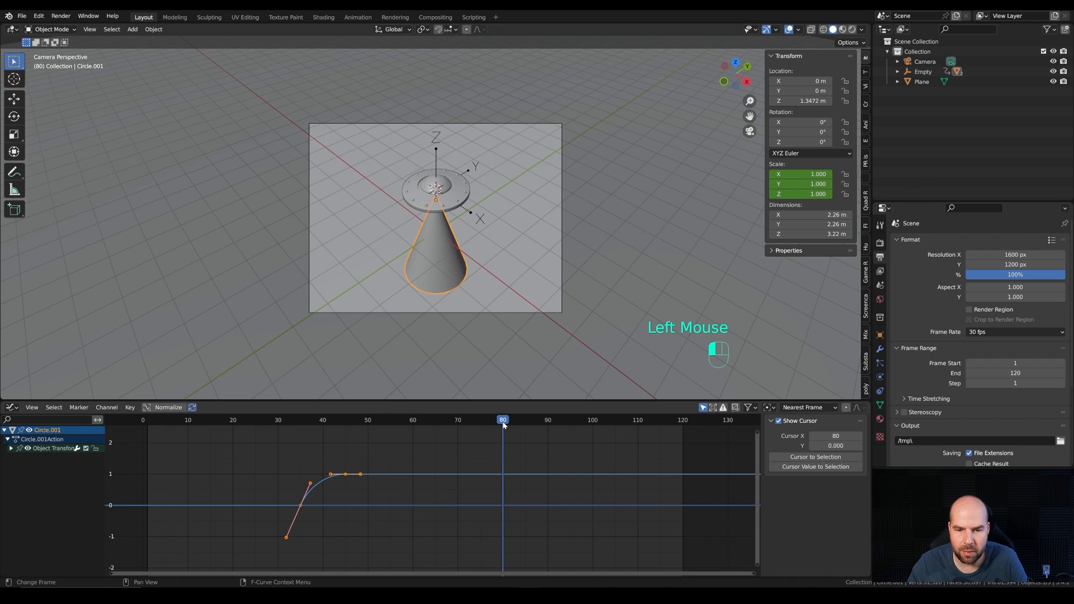
key("shift+d")
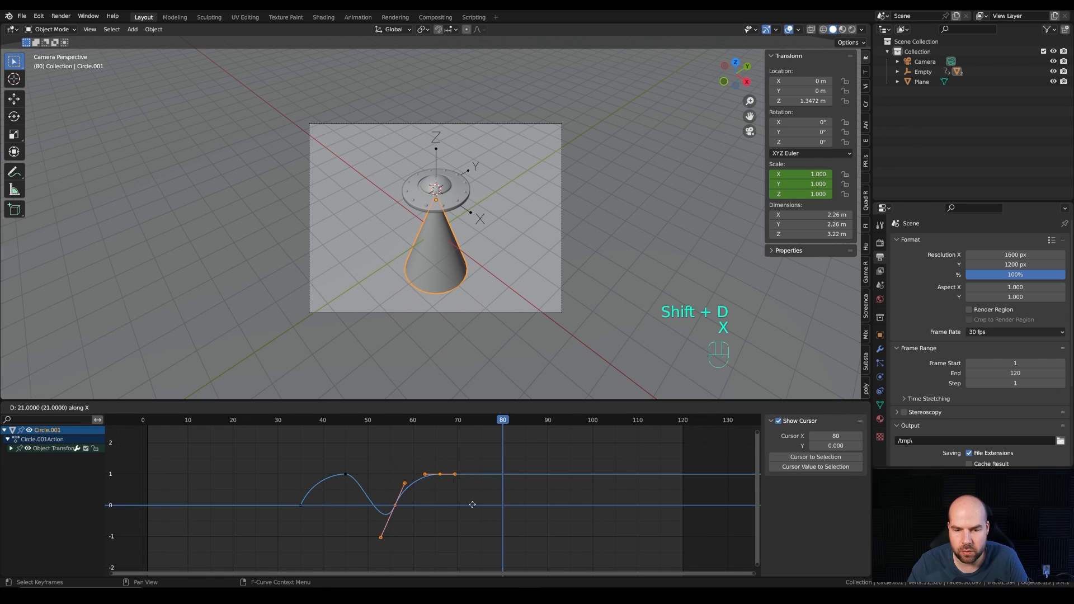
key("x")
left_click(530, 505)
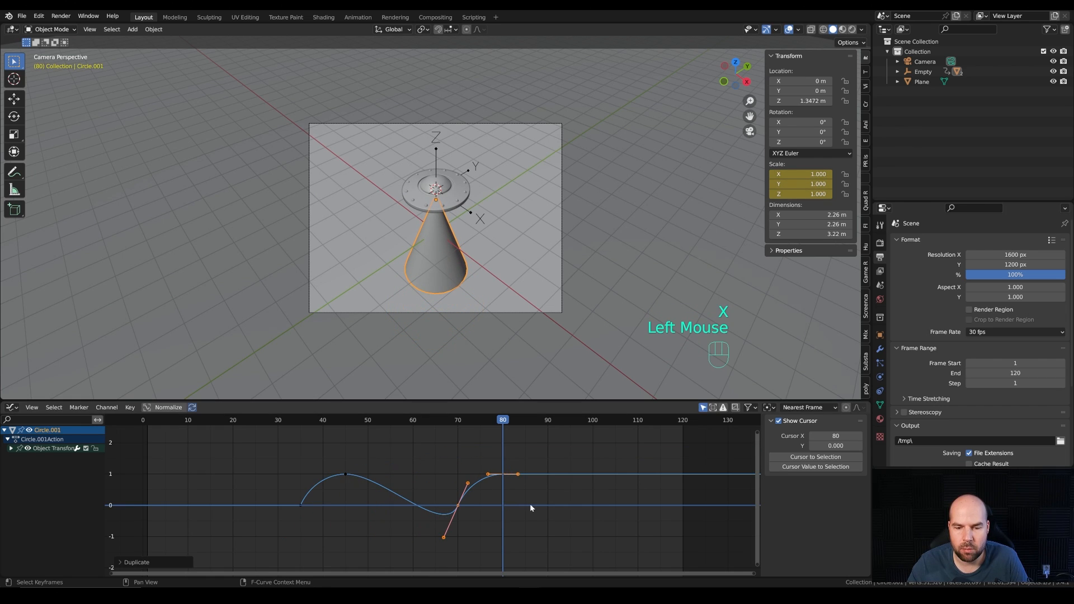
Step: Move the duplicated zero-scale keyframe to frame 93 and tilt its handles steeply downward so the beam shrinks with increasing speed
double_click(453, 500)
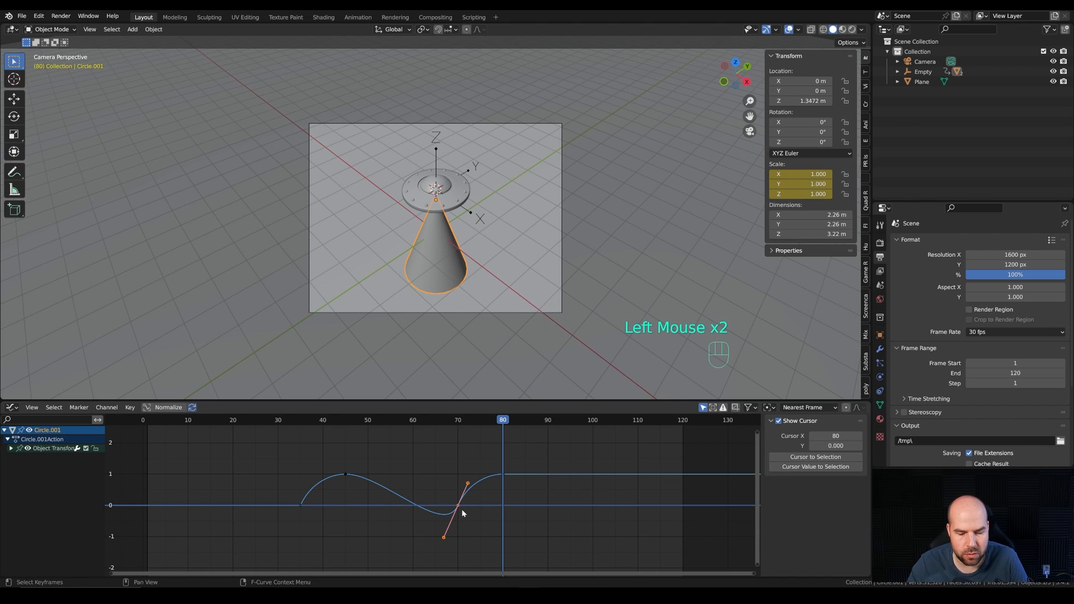
key("g")
key("x")
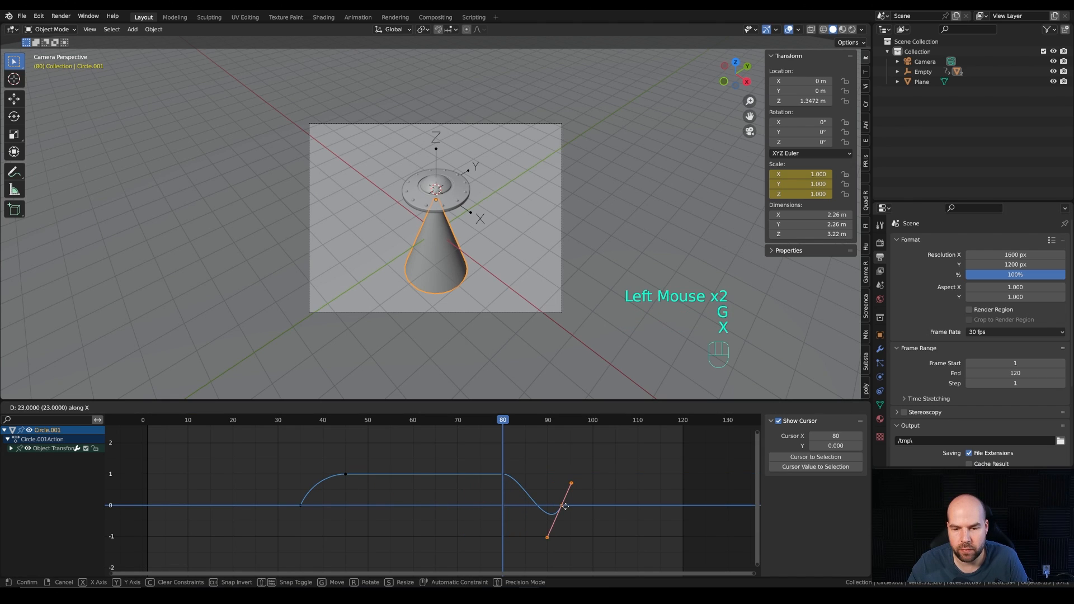
left_click(562, 507)
left_click(546, 536)
left_click_drag(542, 490, 549, 483)
Step: Play the animation from frame 71 and scrub back to frame 48 to check how the beam shrinks and grows
left_click(463, 421)
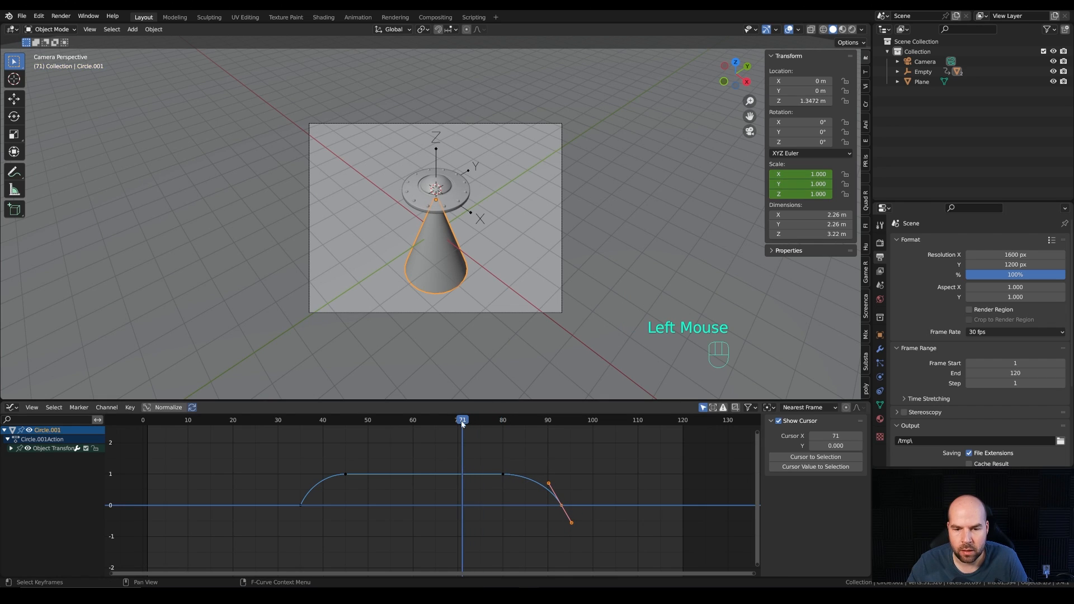
key("space")
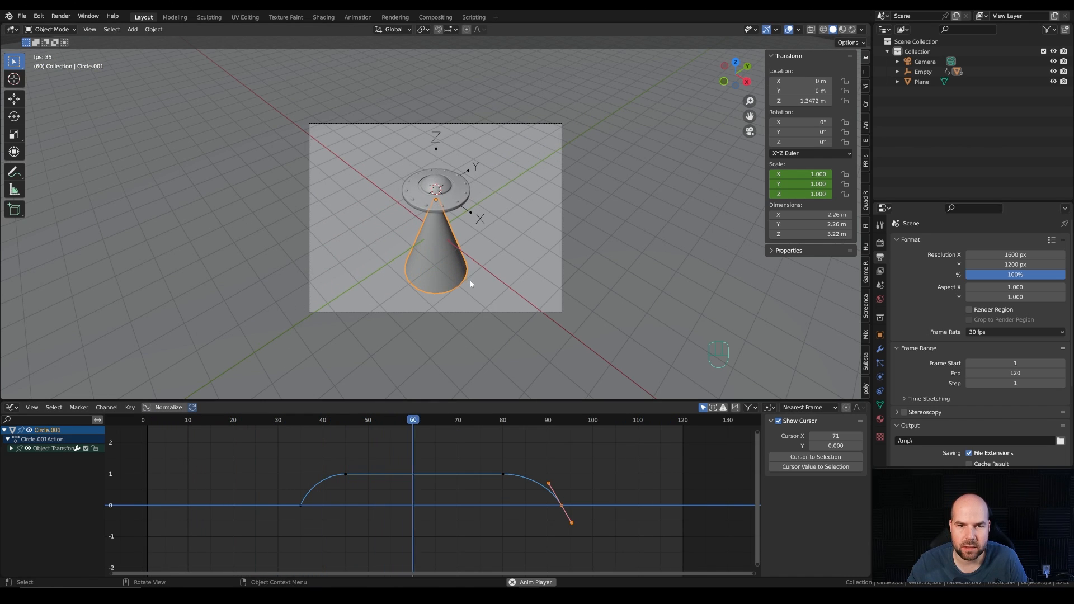
key("space")
left_click_drag(508, 421, 359, 437)
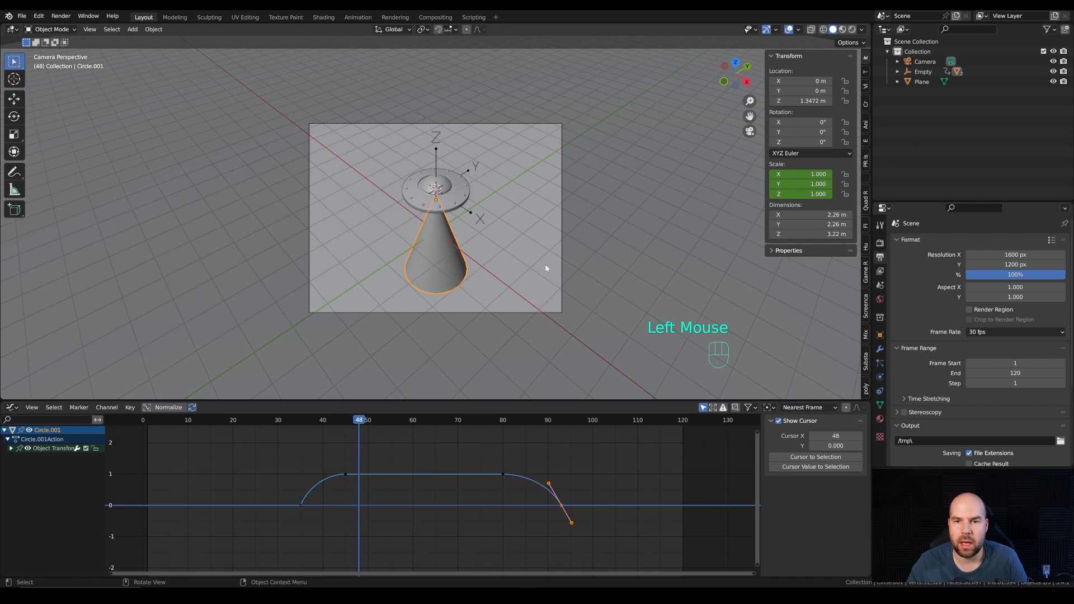
scroll(534, 255, "up", 1)
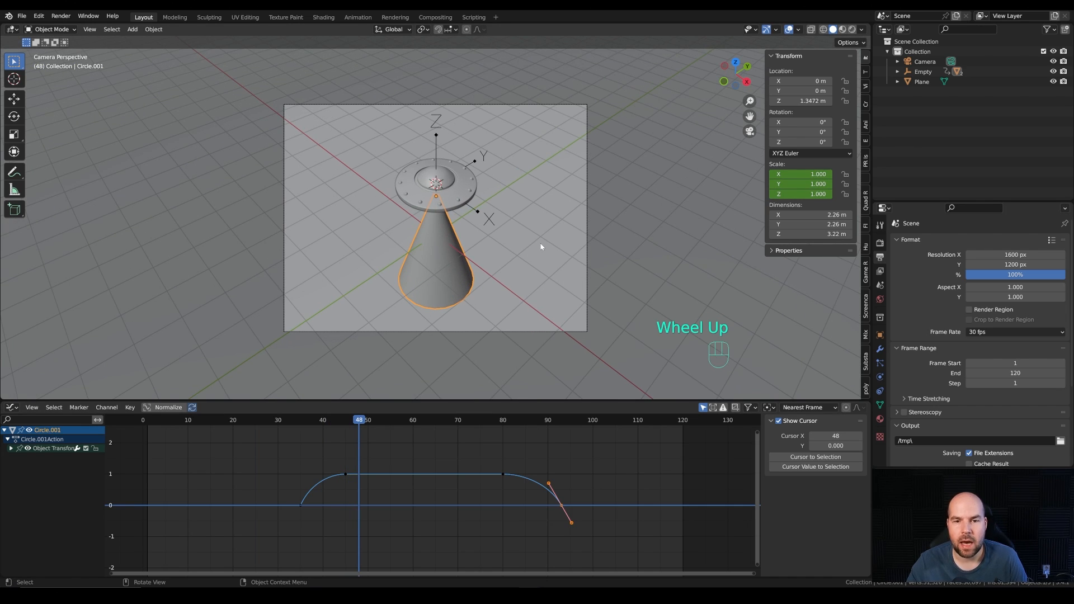
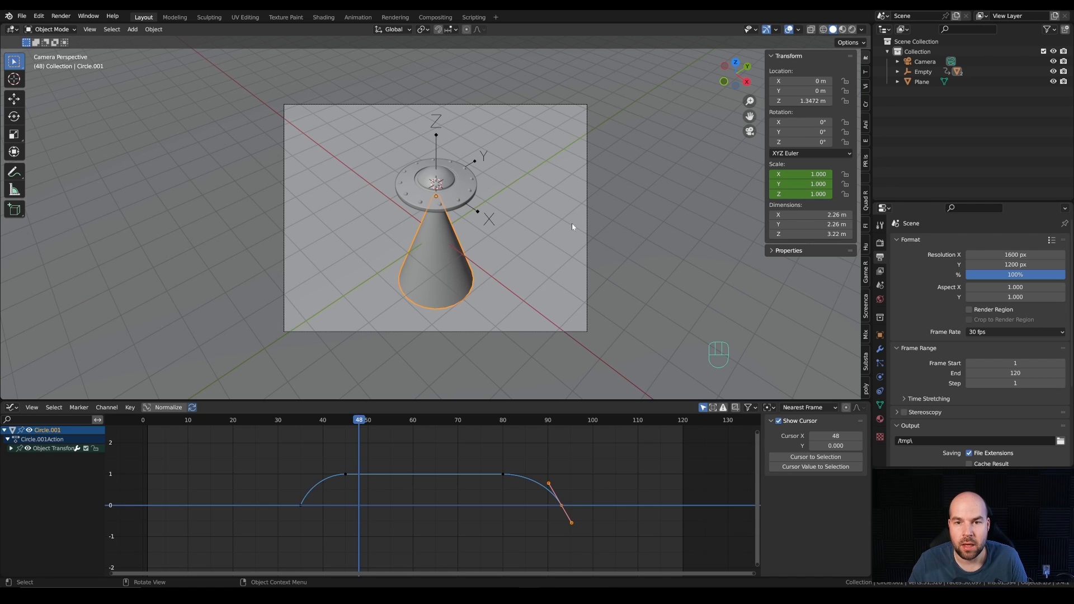
Step: Enable Ambient Occlusion, Bloom and Screen Space Reflections in the Eevee render settings
left_click(880, 243)
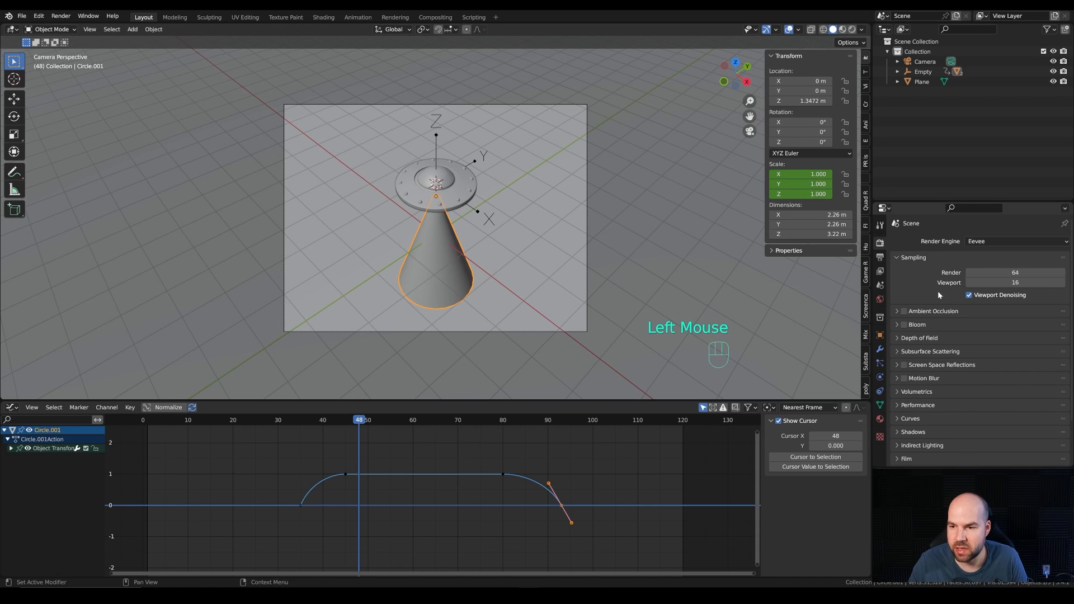
left_click(904, 311)
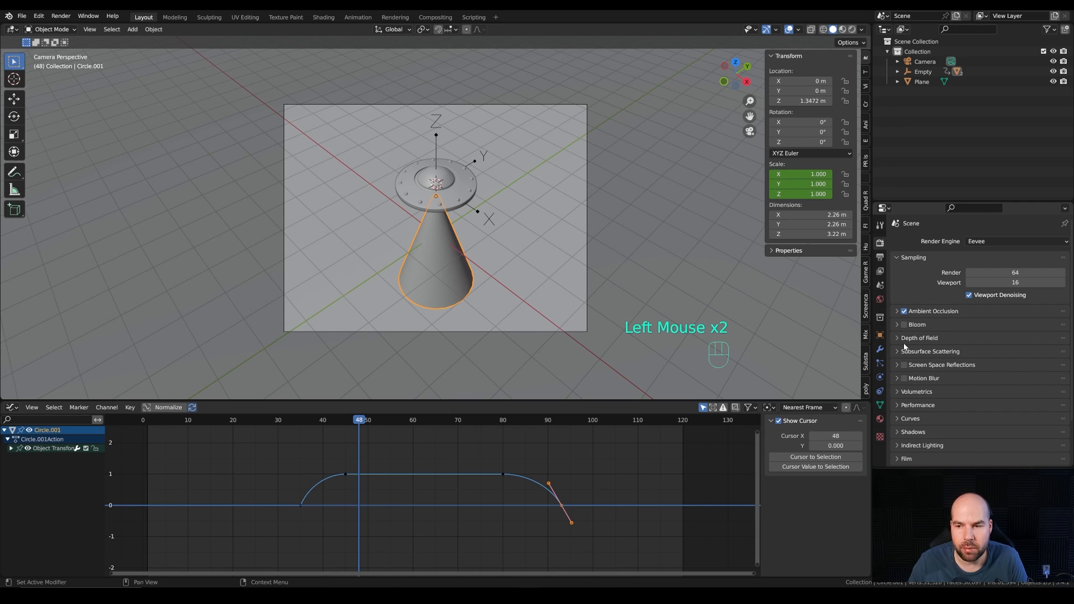
left_click(905, 324)
left_click(905, 365)
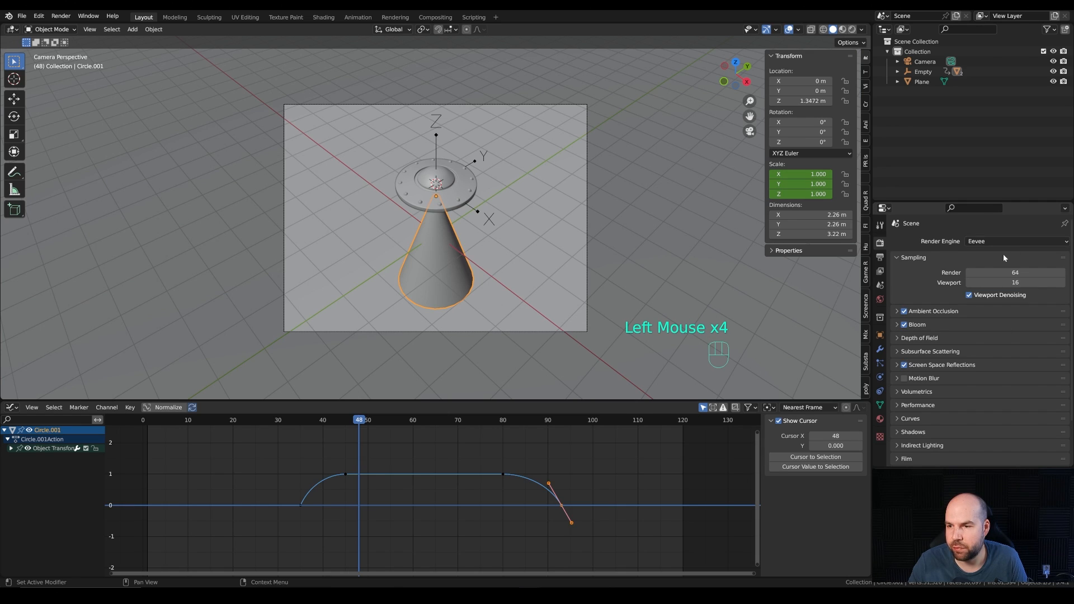
Step: Switch the render engine to Cycles and enable denoising for viewport and final render, choosing OptiX as the render denoiser
left_click_drag(979, 245, 985, 291)
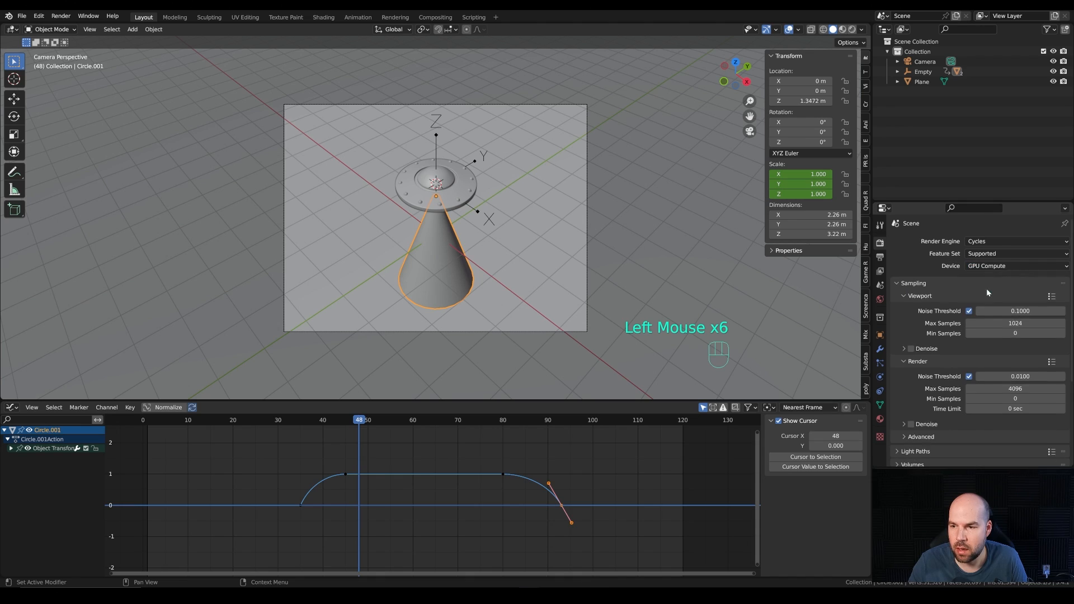
left_click(911, 348)
left_click(911, 423)
left_click(905, 423)
left_click(990, 438)
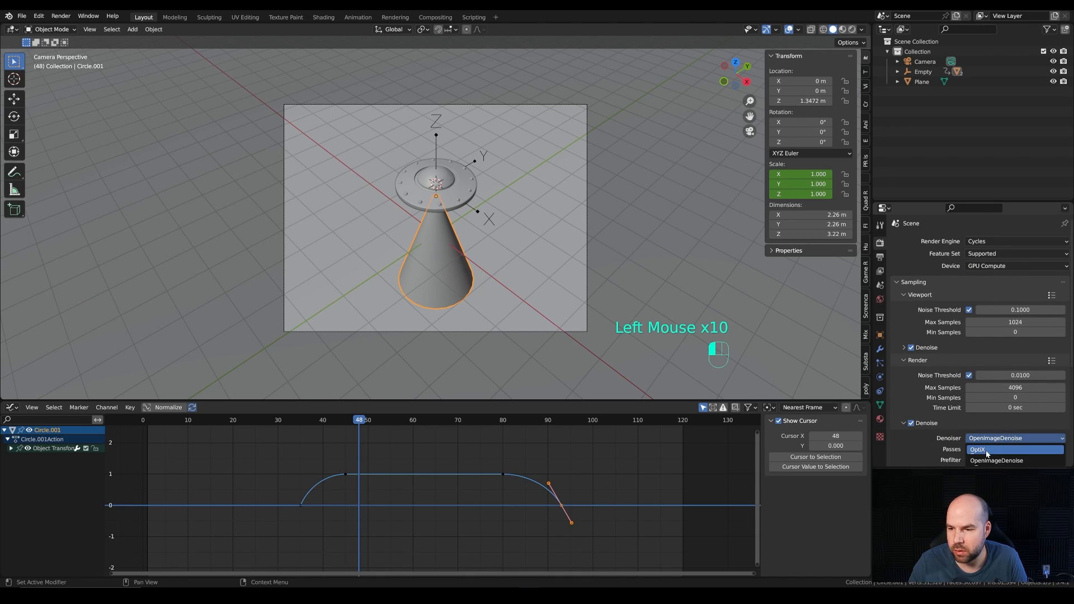
left_click(903, 424)
Step: Set the Cycles memory tile size to 512 in the performance settings
scroll(918, 395, "down", 2)
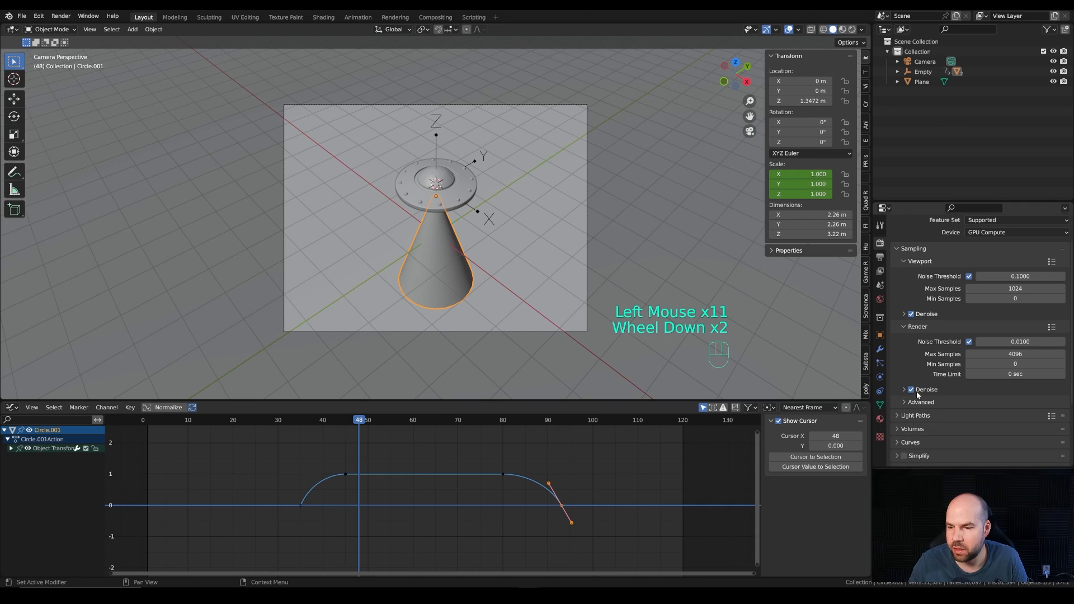
scroll(923, 414, "down", 2)
left_click(913, 406)
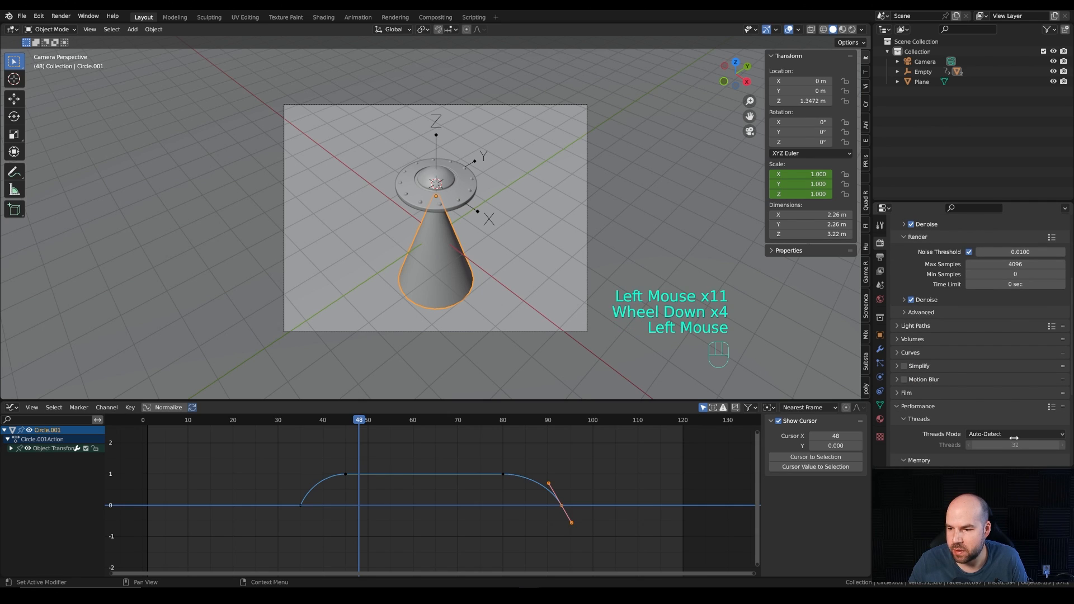
scroll(1012, 430, "down", 1)
left_click(1015, 430)
type("512")
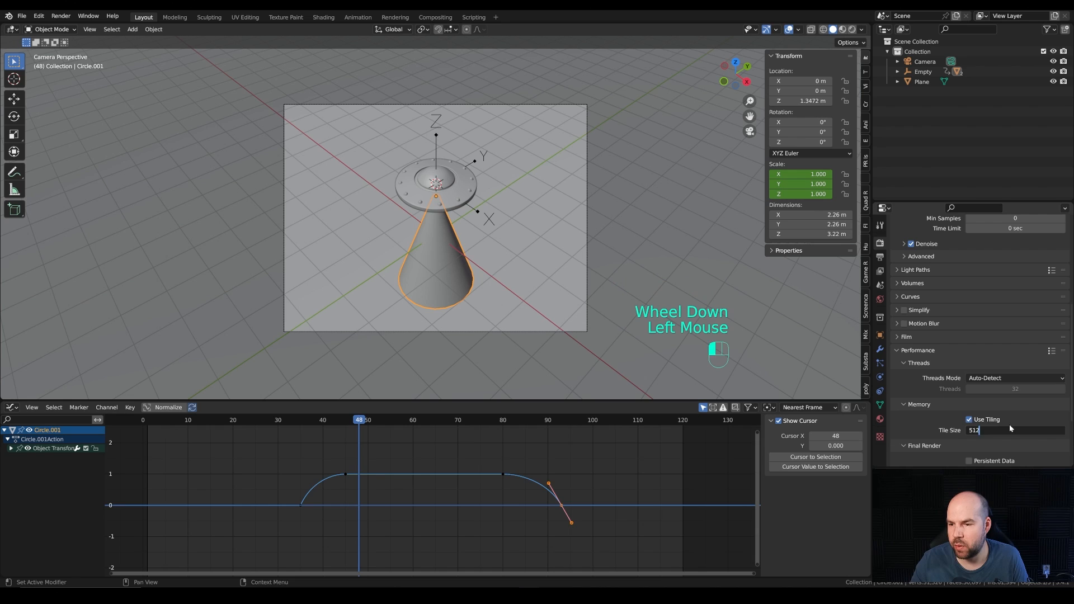
key("Return")
Step: Set the maximum samples for the final render to 64
scroll(939, 309, "up", 2)
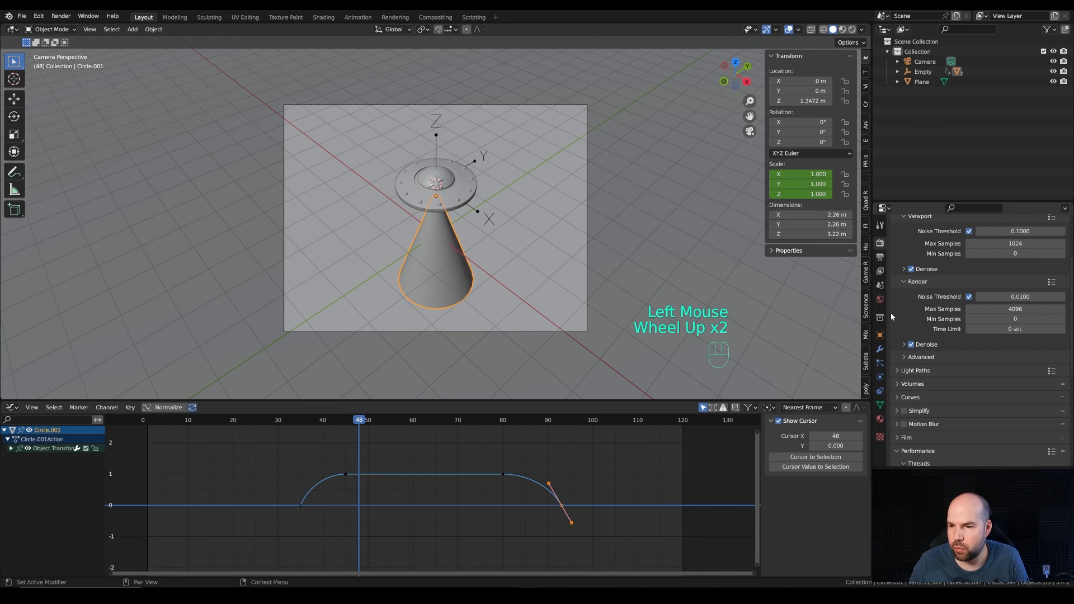
scroll(912, 296, "up", 2)
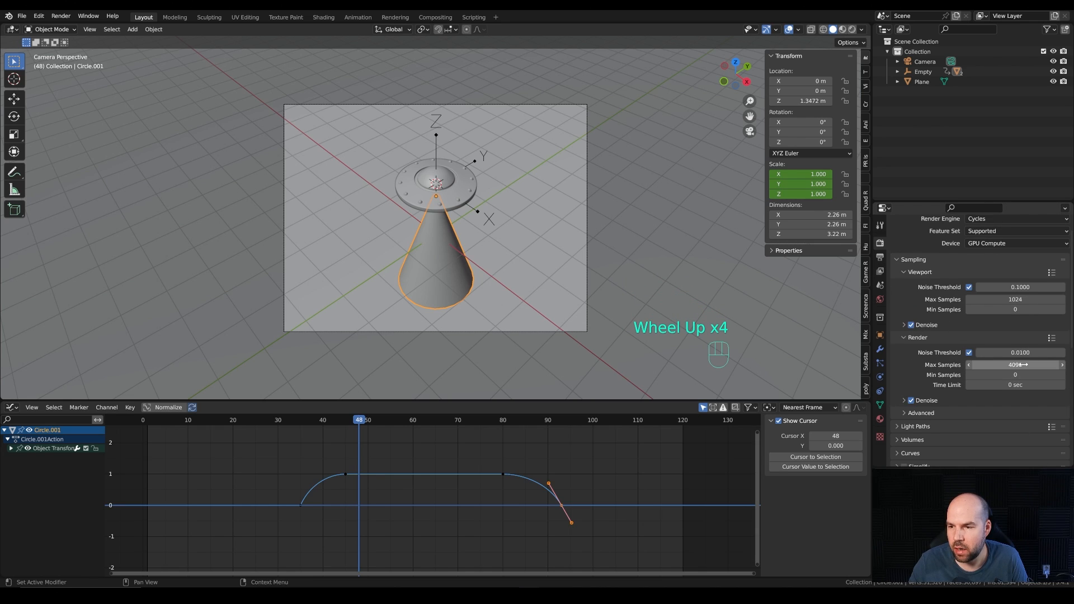
left_click(973, 365)
type("64")
key("Return")
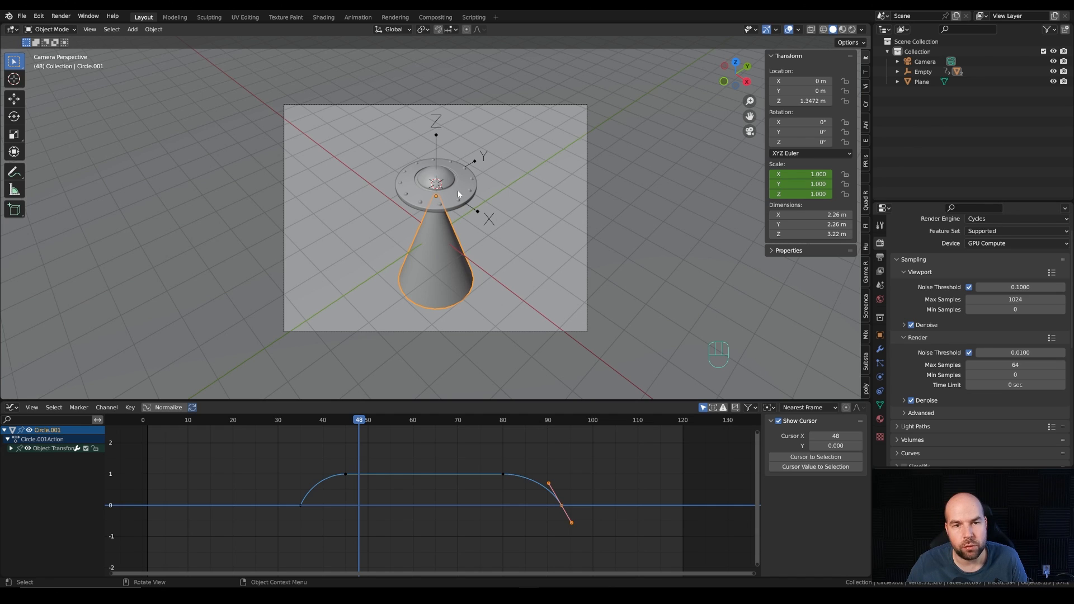
Step: Define a render region enclosing the whole camera frame and preview it in Rendered shading
key("ctrl+b")
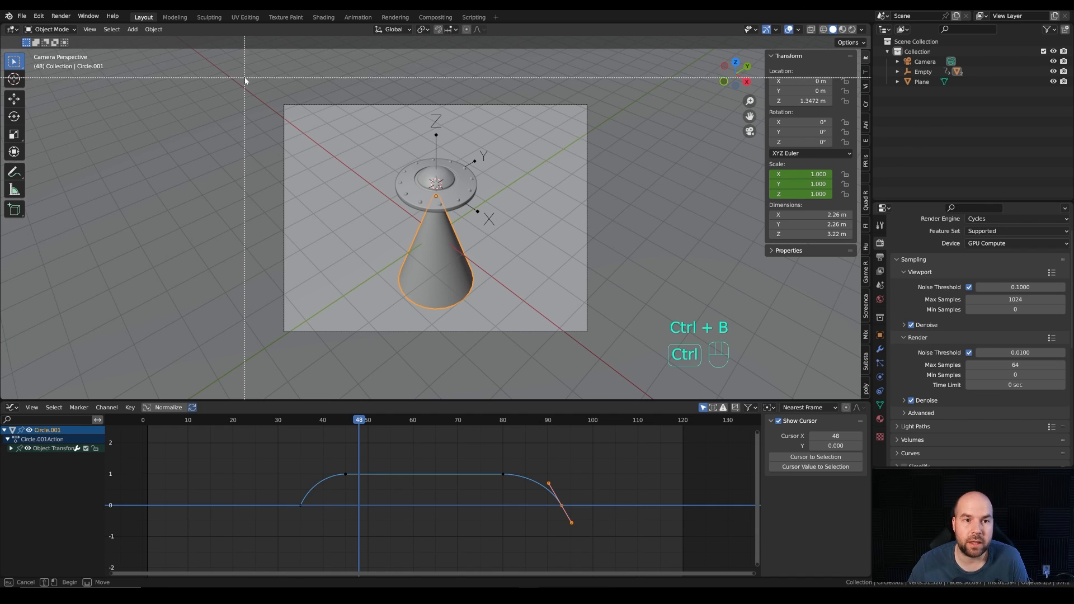
left_click_drag(245, 78, 608, 364)
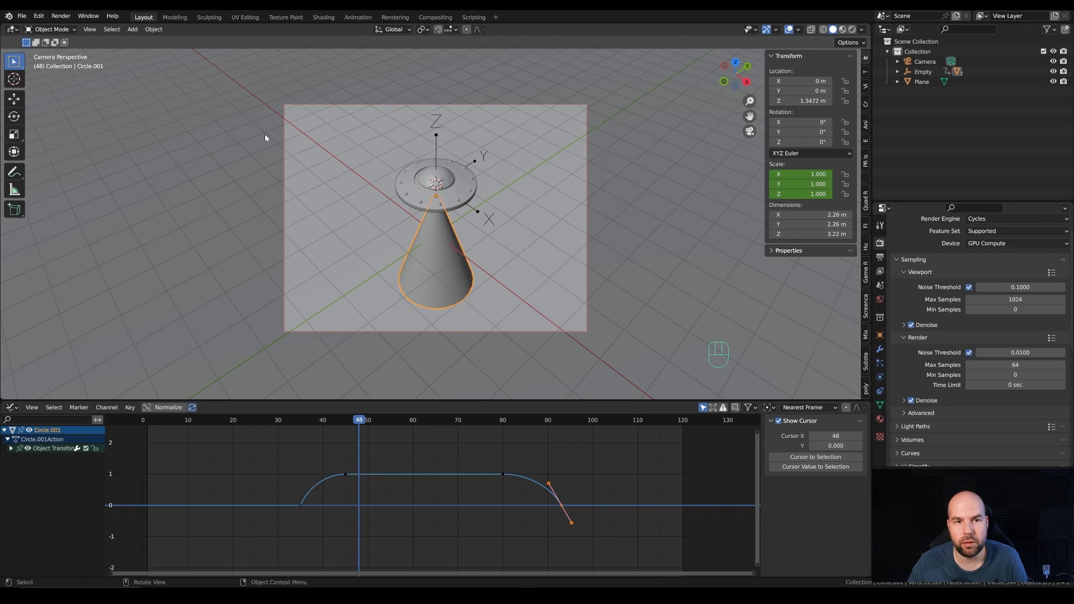
key("z")
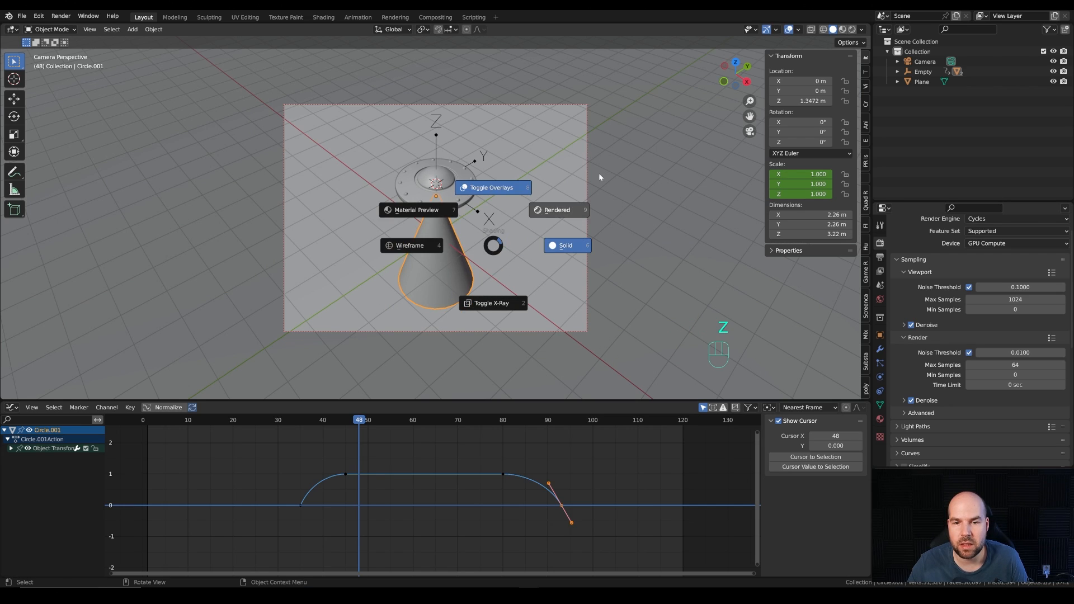
left_click(605, 171)
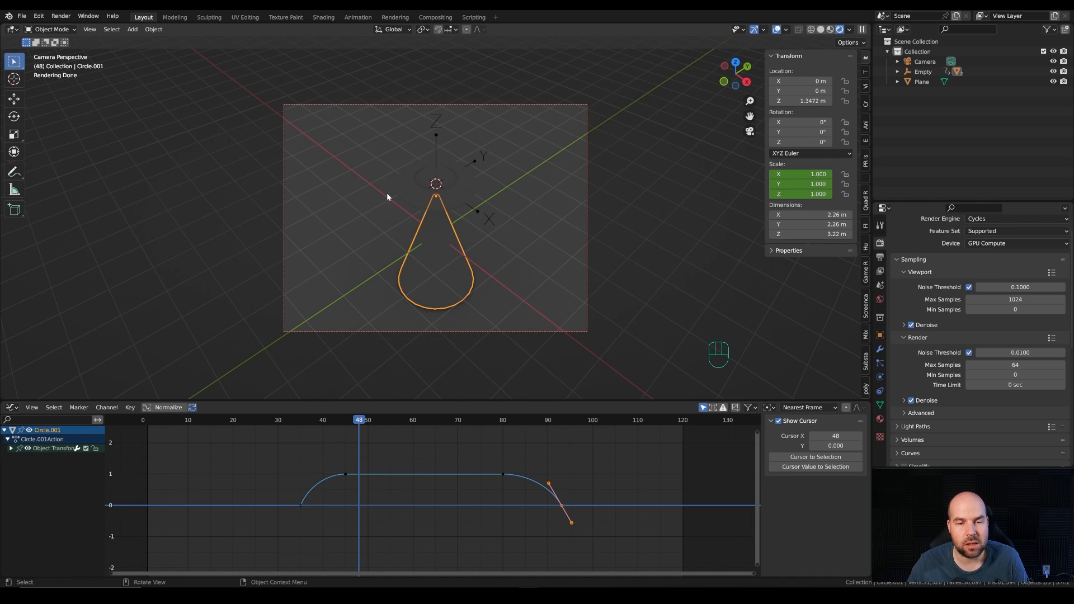
Step: Switch the viewport to Material Preview and replace the Graph Editor with a taller Shader Editor
key("z")
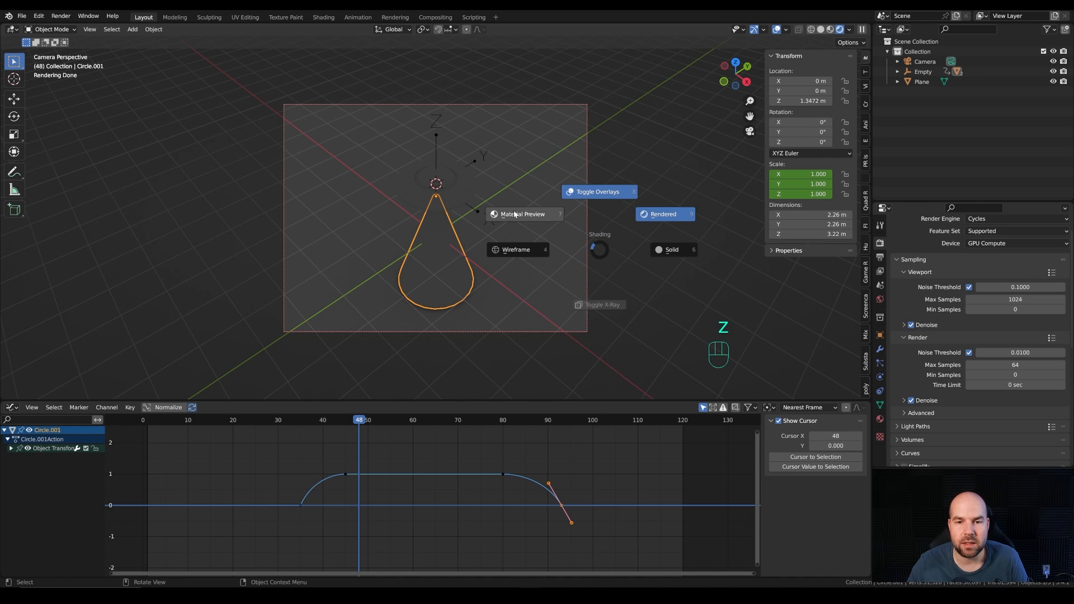
left_click(495, 205)
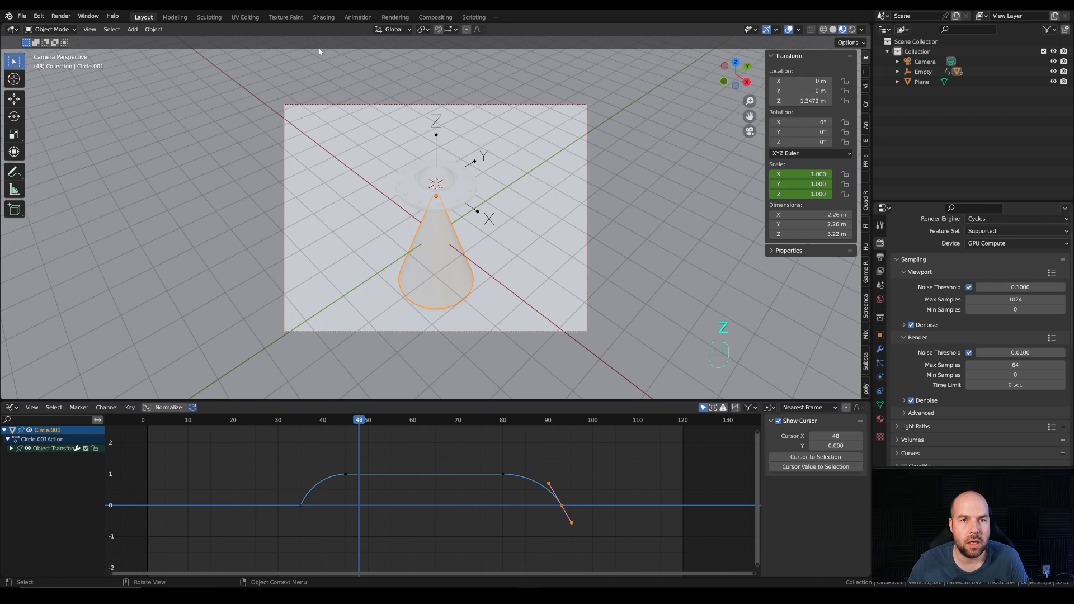
left_click_drag(224, 401, 213, 330)
left_click(11, 336)
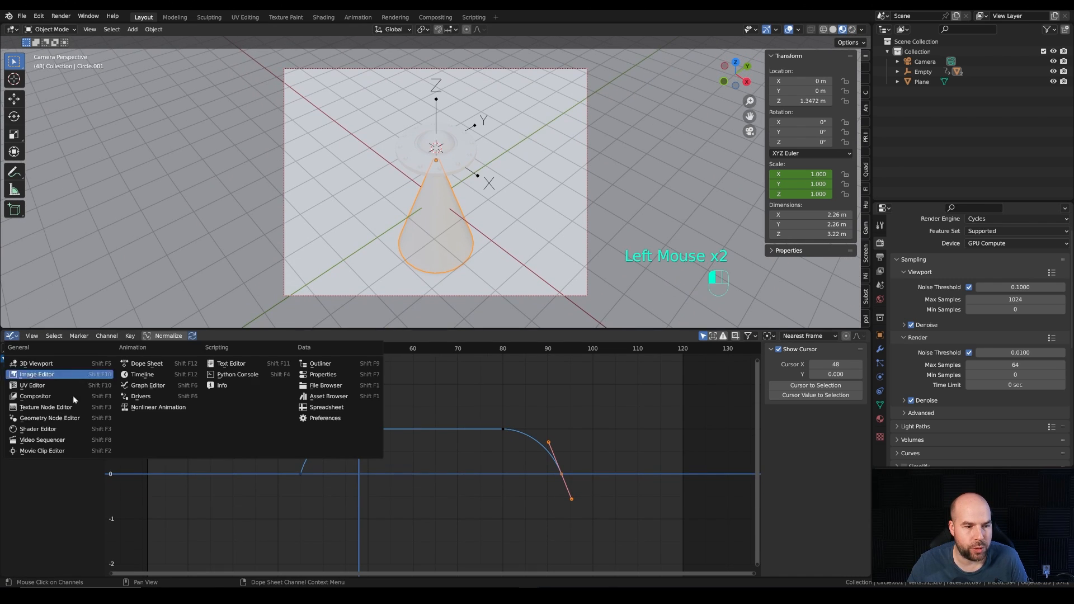
left_click(56, 429)
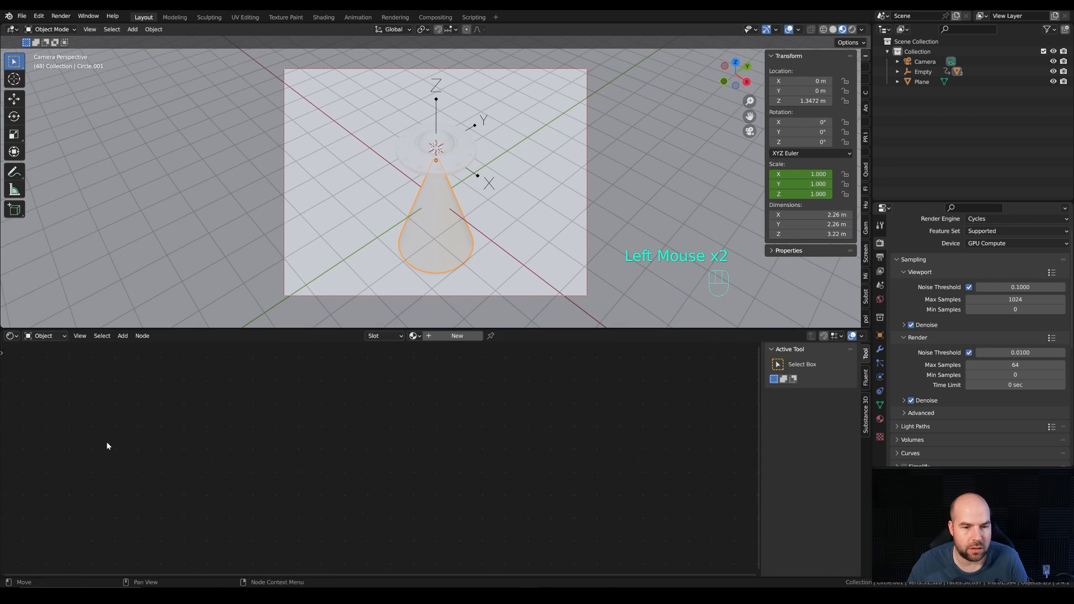
Step: Create a new material for the beam cone and name it Light
left_click(449, 336)
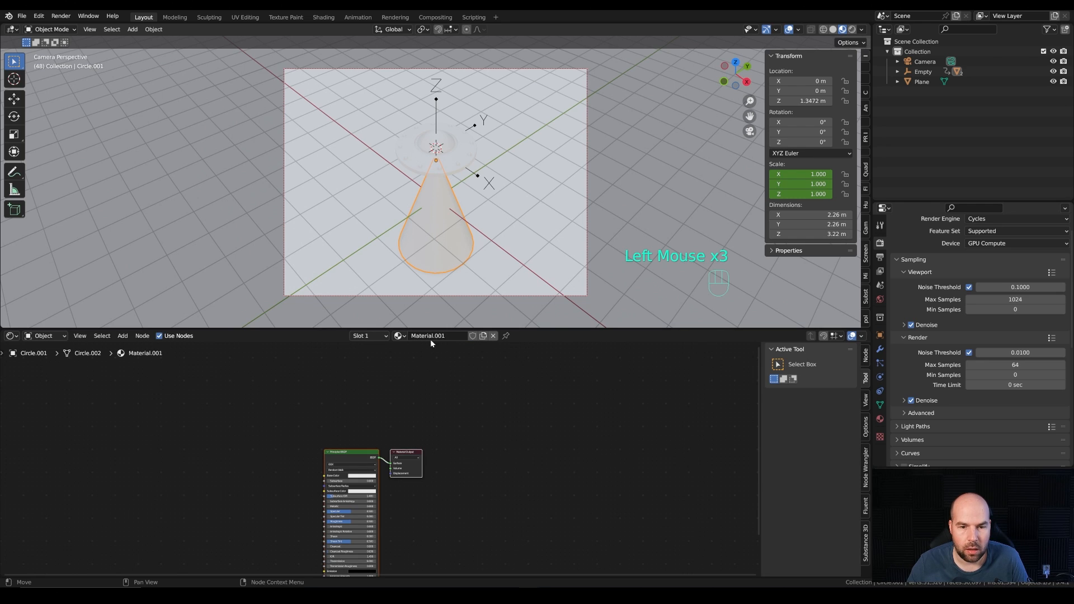
left_click(434, 338)
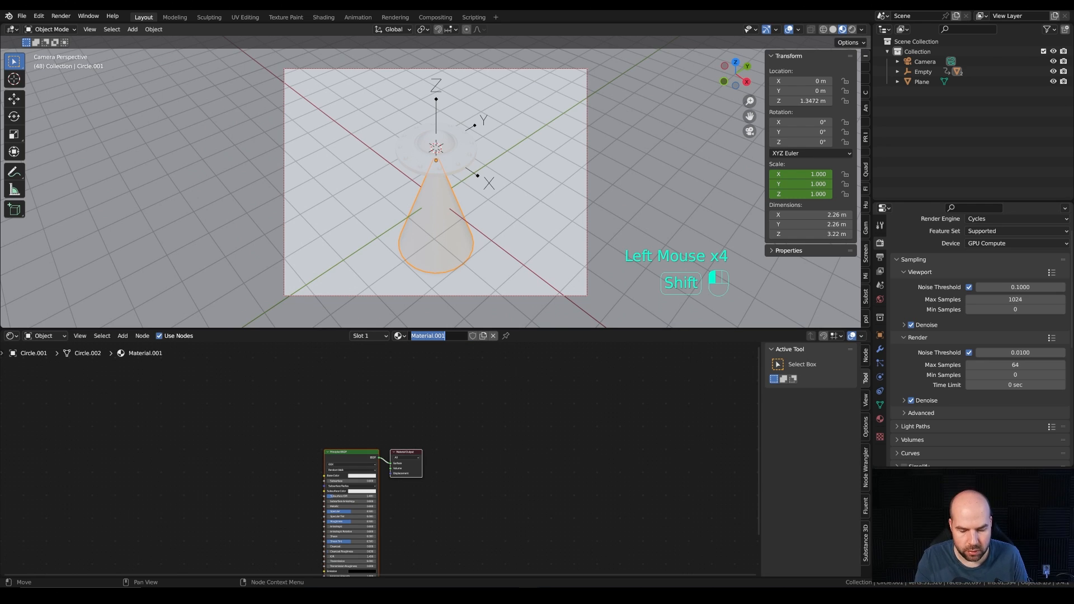
type("Light")
key("Return")
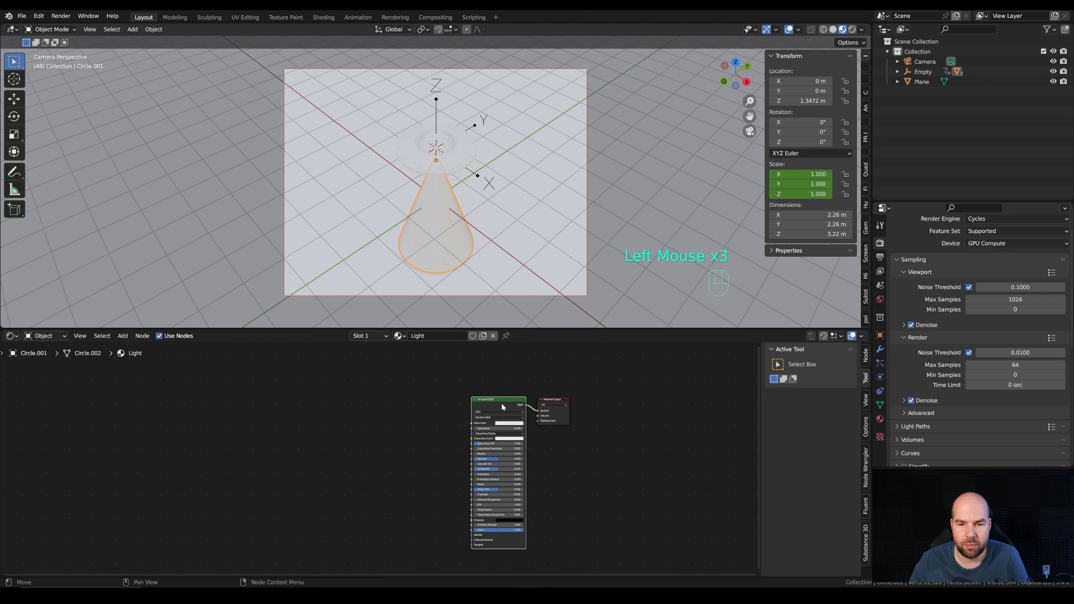
Step: Delete the Principled BSDF from the Light material and add a Mapping node well before the Material Output
key("x")
key("shift+a")
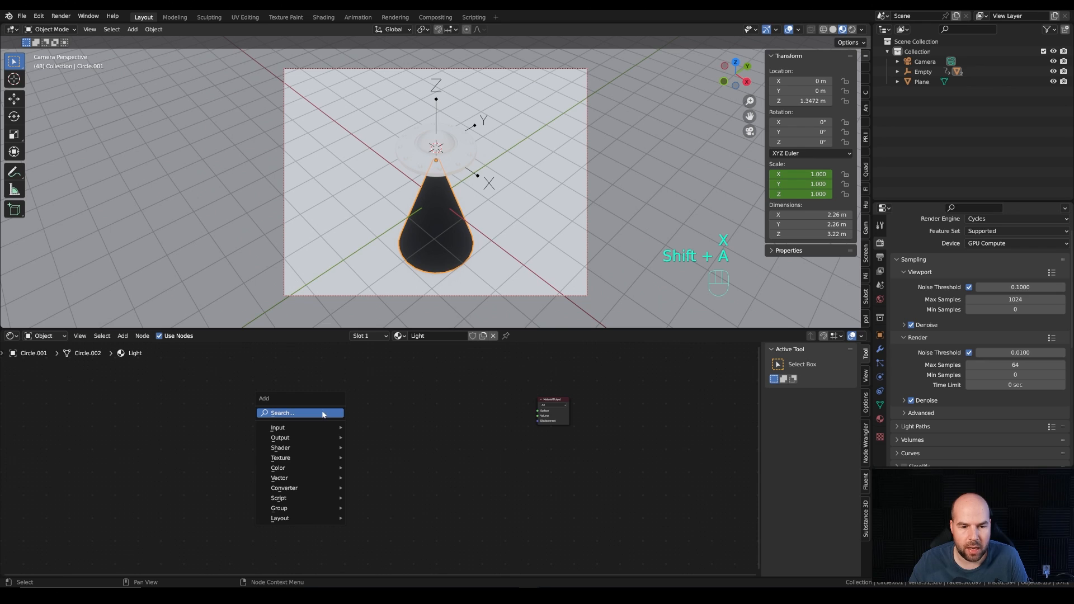
mouse_move(305, 481)
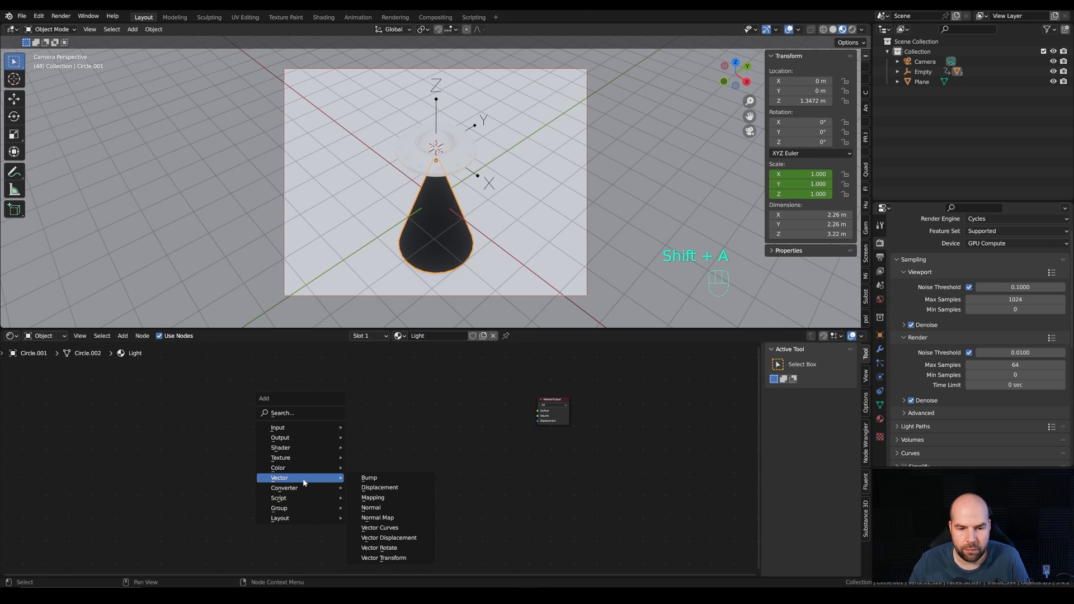
left_click(380, 501)
left_click(356, 396)
Step: Add a Texture Coordinate node before the Mapping node and connect its Object output to the Mapping's Vector input
key("shift+a")
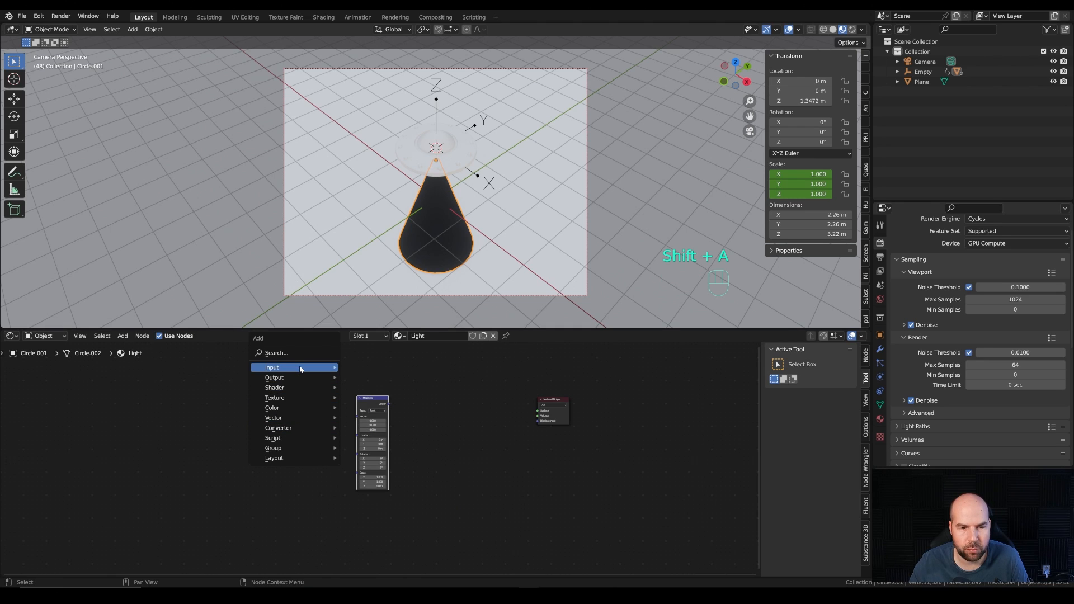
mouse_move(302, 369)
left_click(373, 325)
left_click(283, 399)
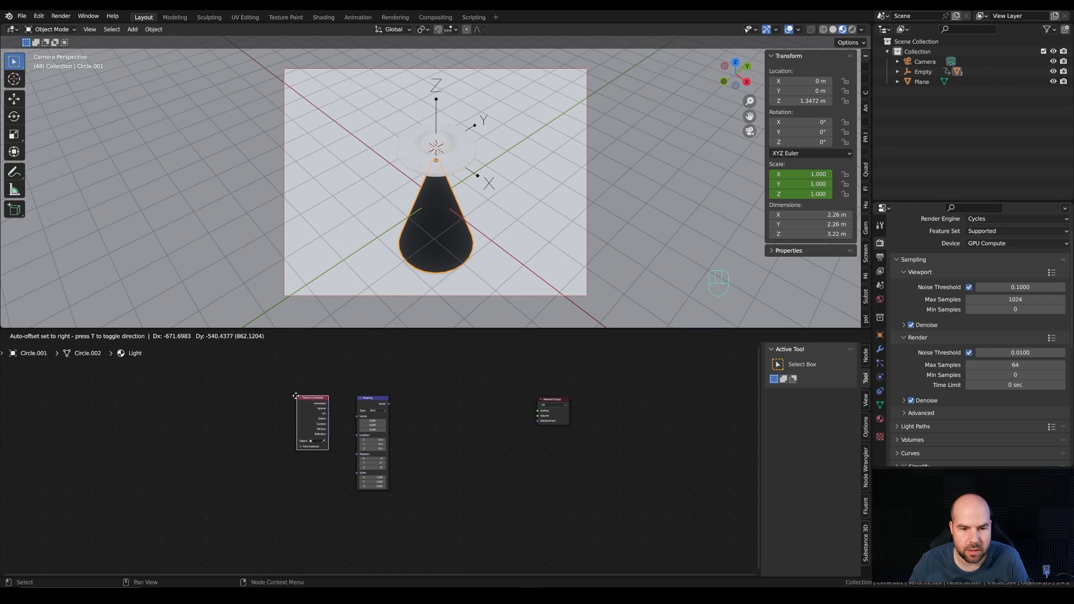
middle_click_drag(271, 444, 303, 440, "ctrl")
left_click_drag(290, 424, 344, 413)
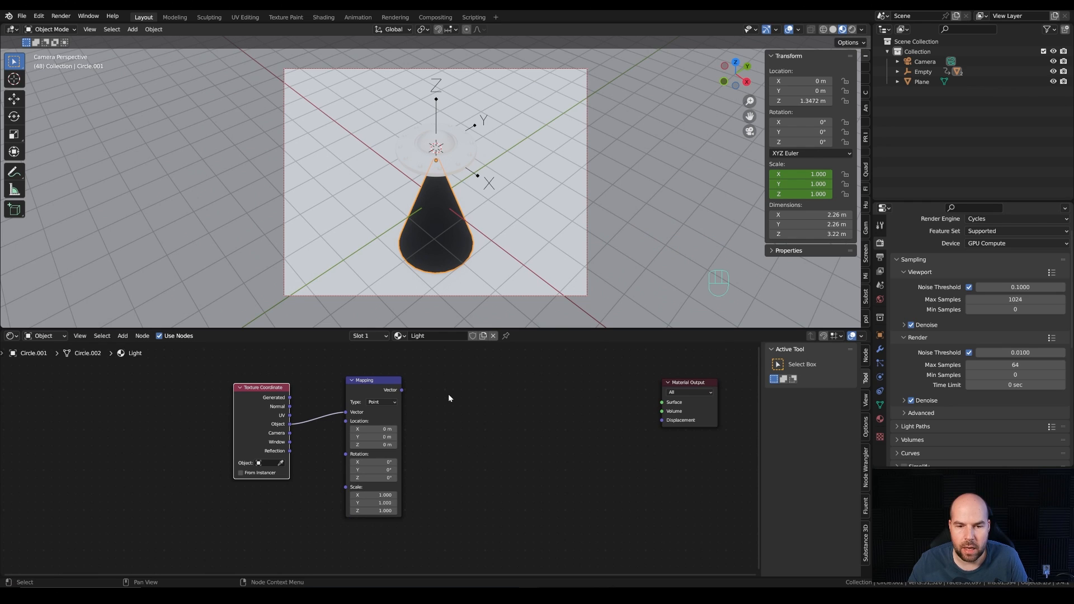
Step: Add a Gradient Texture after the Mapping node and feed the Mapping's Vector output into its Vector input
key("shift+a")
mouse_move(451, 395)
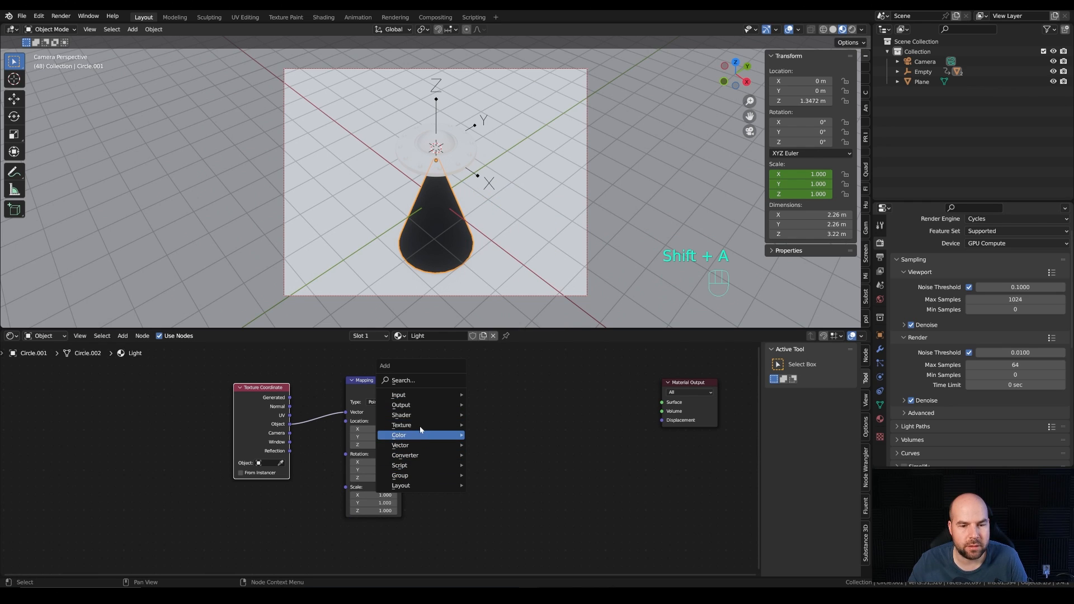
mouse_move(431, 426)
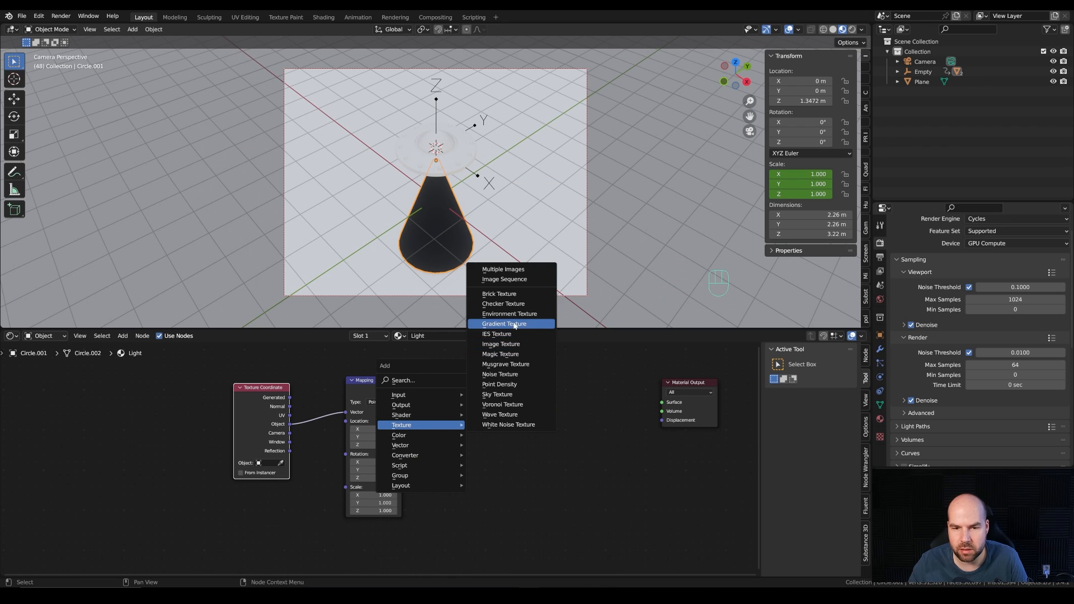
left_click(504, 324)
left_click(411, 401)
left_click_drag(401, 390, 437, 436)
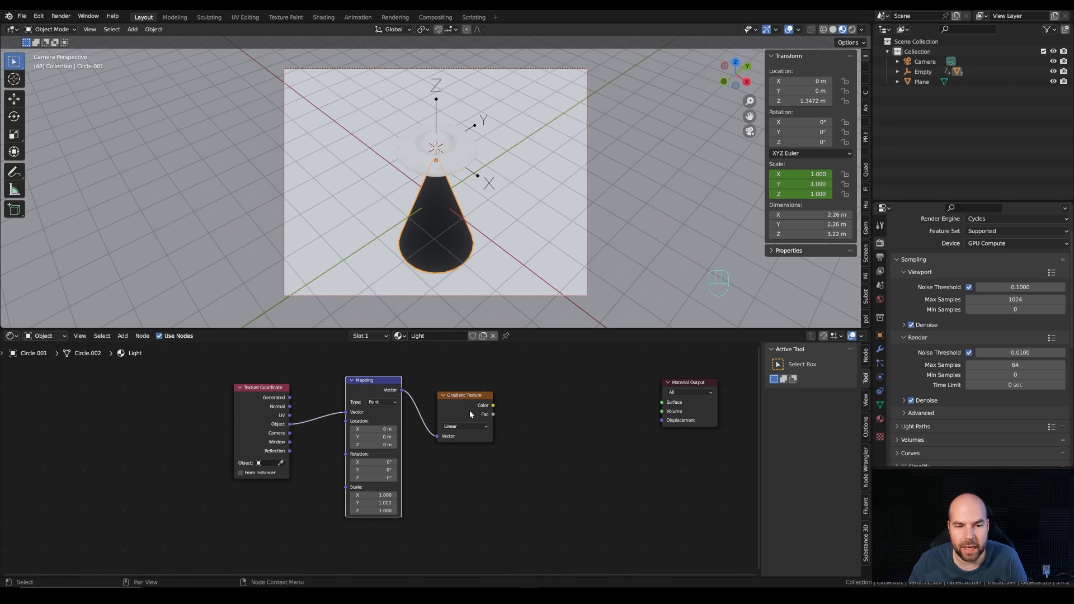
Step: Search the add-on preferences for "node" to check whether Node Wrangler is enabled, and close the preferences
left_click(39, 16)
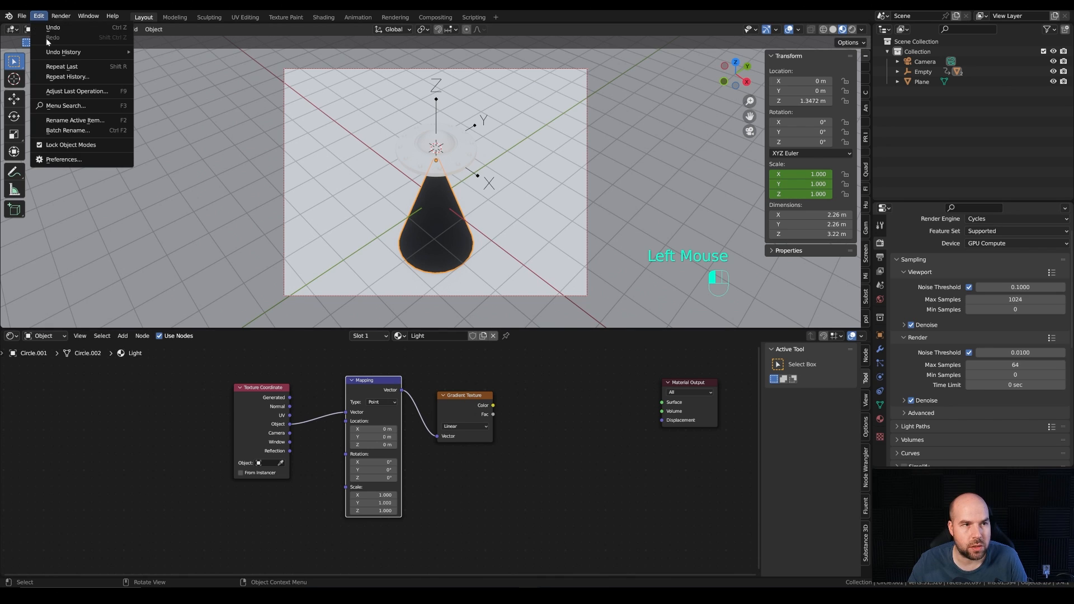
left_click(56, 158)
left_click(22, 118)
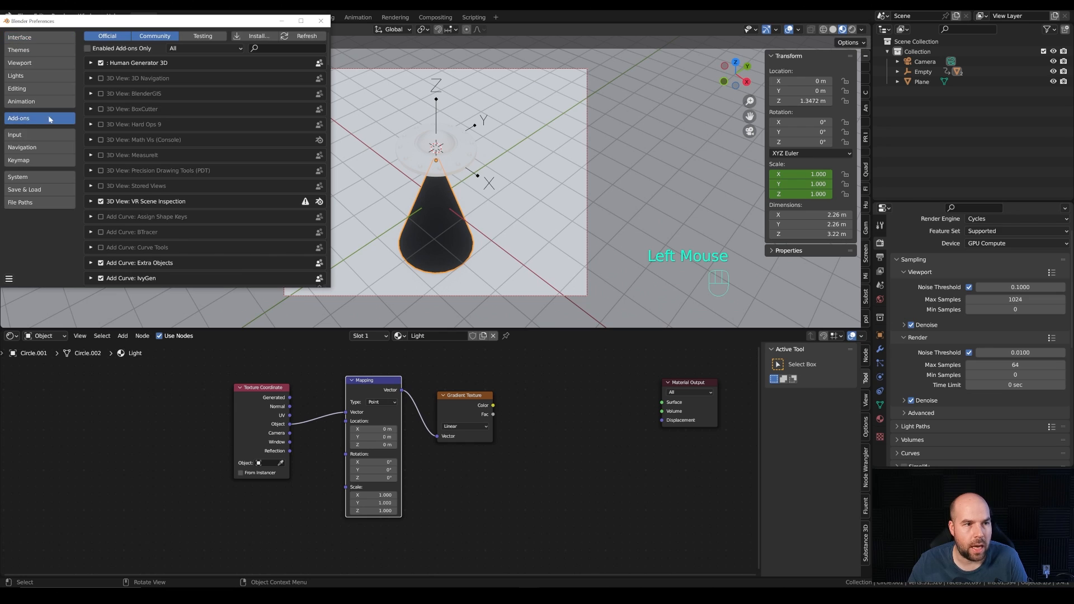
left_click(288, 49)
type("node")
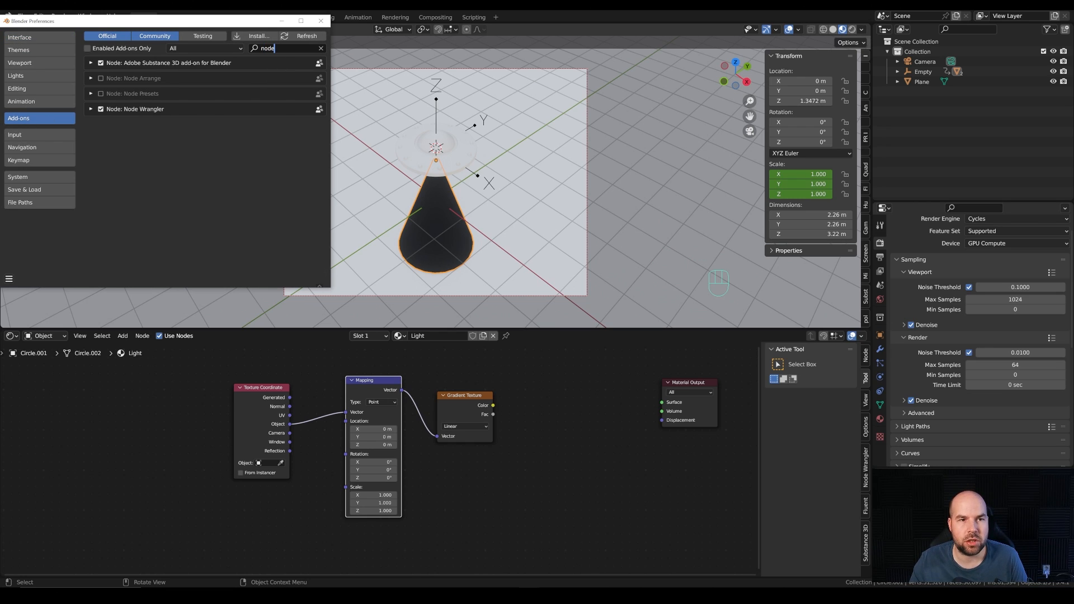
left_click(321, 21)
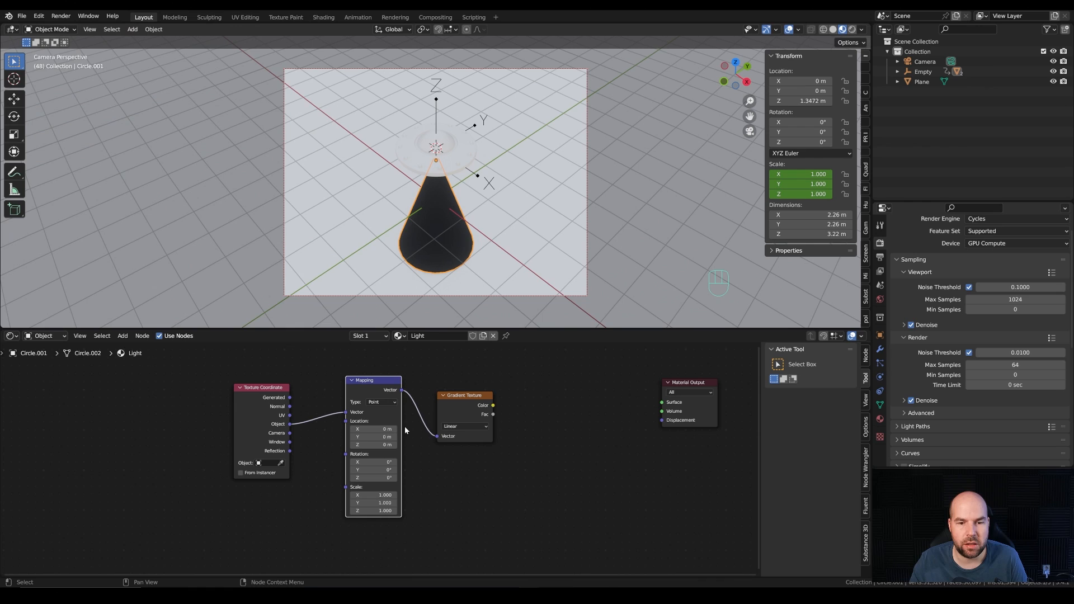
Step: Preview the Gradient Texture on the beam by connecting its Color output to the Material Output's Surface
left_click(462, 401, "ctrl+shift")
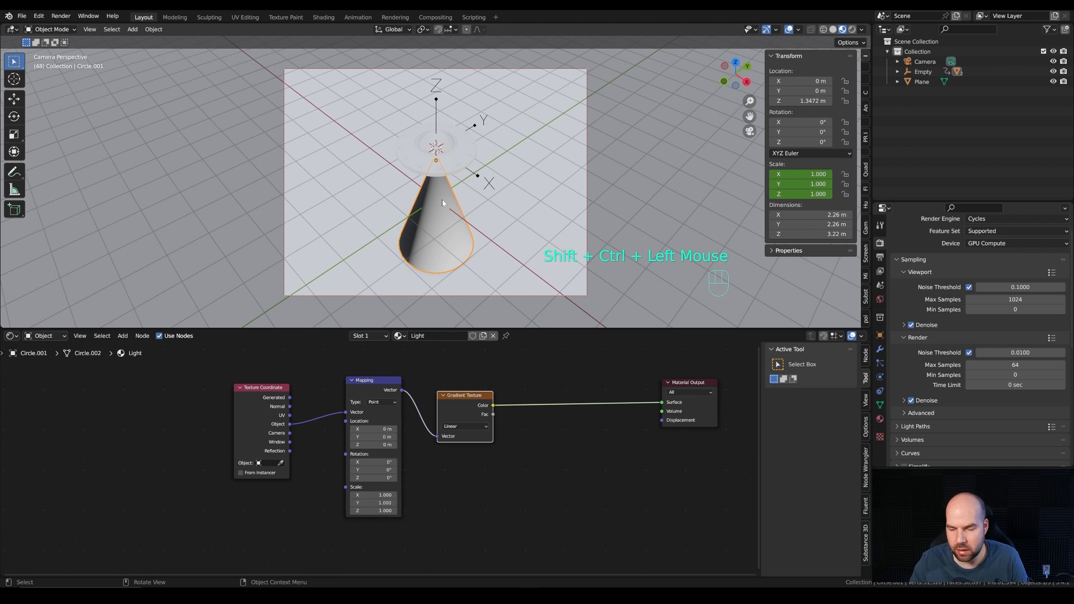
Step: Set the Mapping node's Y rotation to -90° and its Z scale to 0.190, checking the gradient from the front view
key("KP_1")
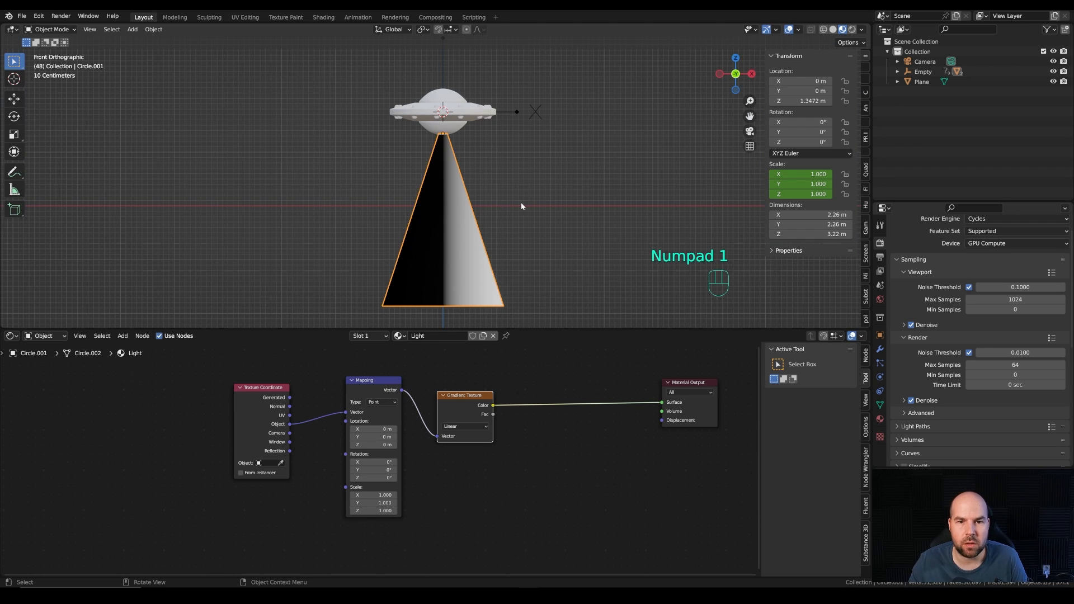
key("ctrl+z")
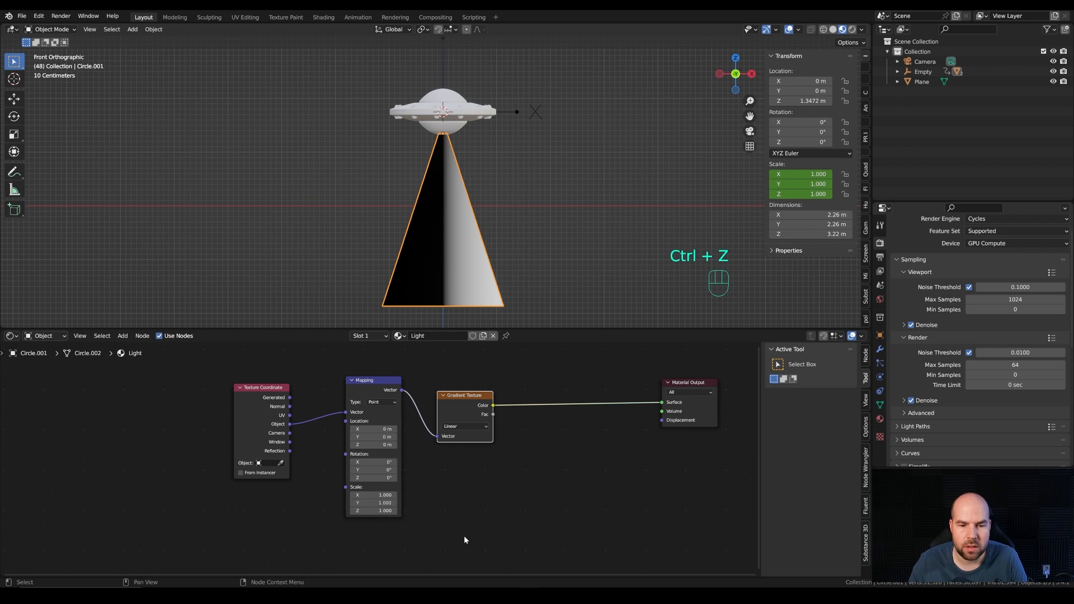
left_click(382, 470)
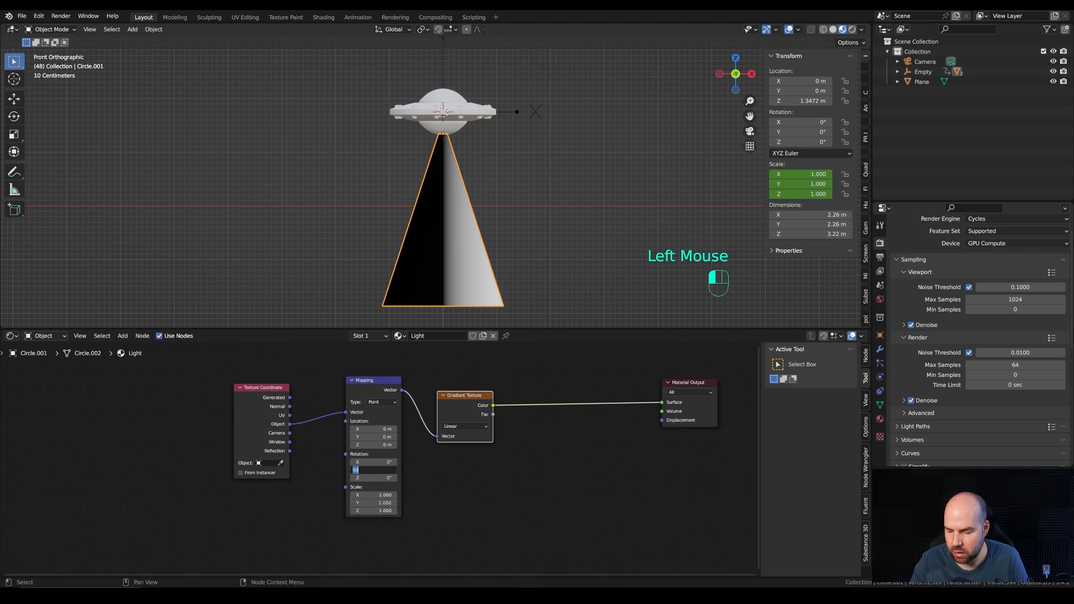
type("-90")
key("Return")
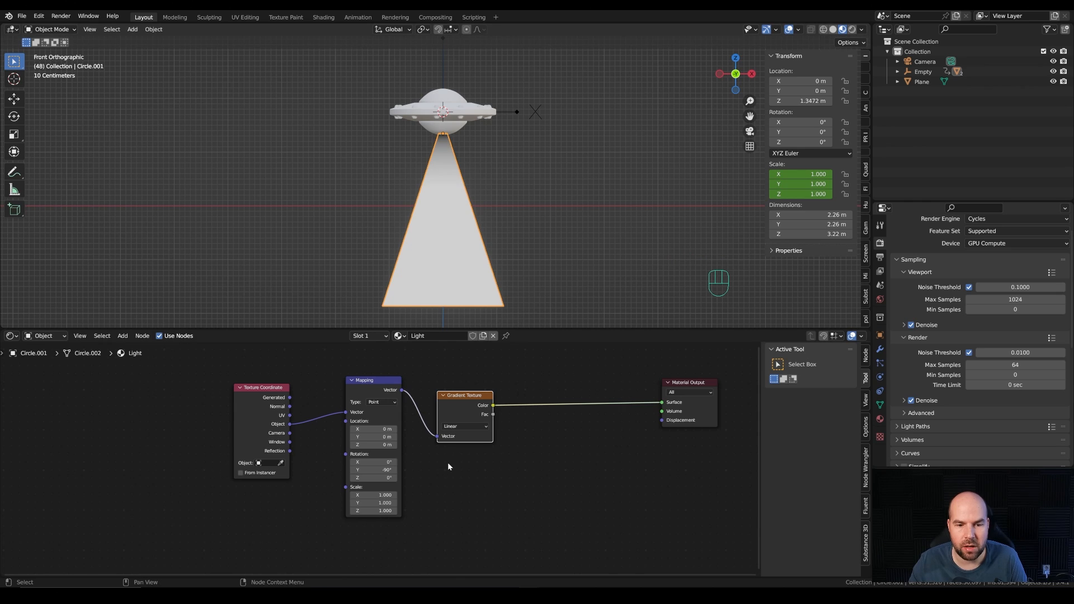
mouse_move(377, 511)
left_mouse_down()
mouse_move(399, 511)
mouse_move(365, 511)
left_mouse_up()
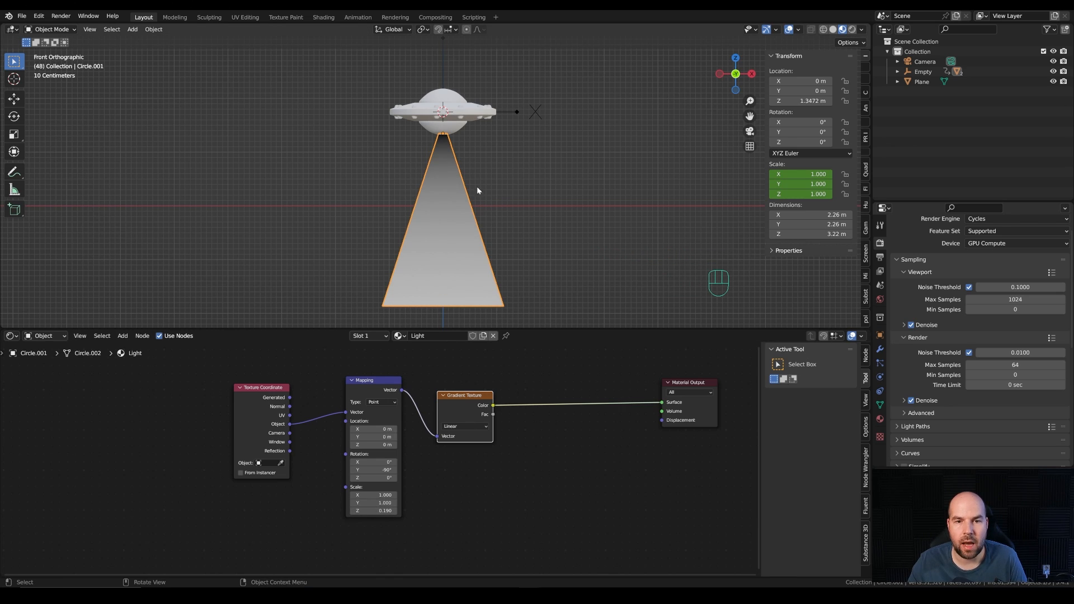
Step: Insert a Mix Shader before the Material Output and connect the Gradient Texture's Color output to its Fac input
left_click_drag(468, 408, 464, 410)
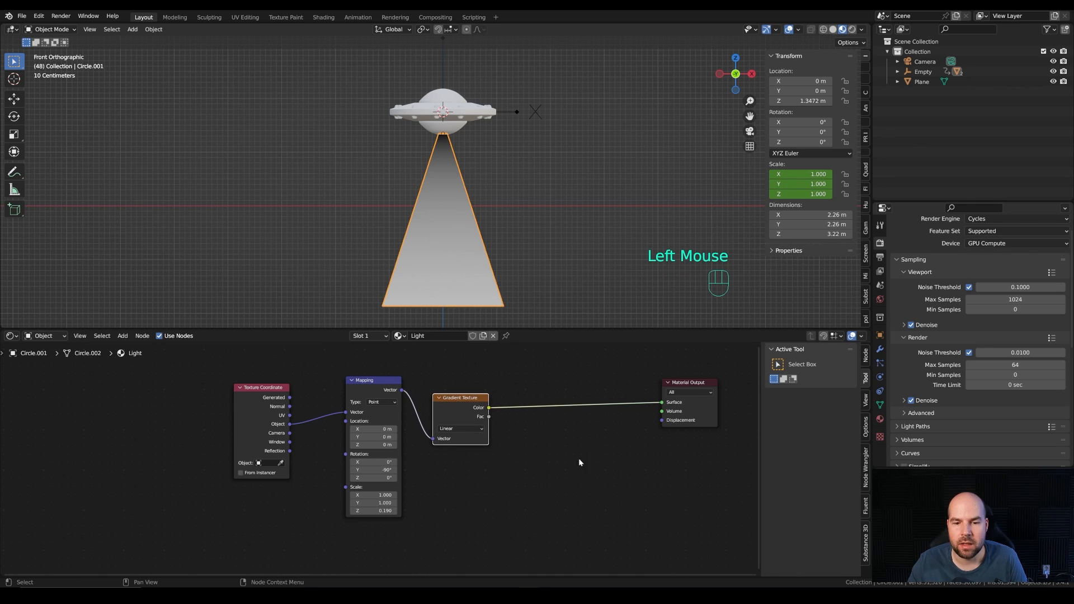
key("shift+a")
mouse_move(528, 438)
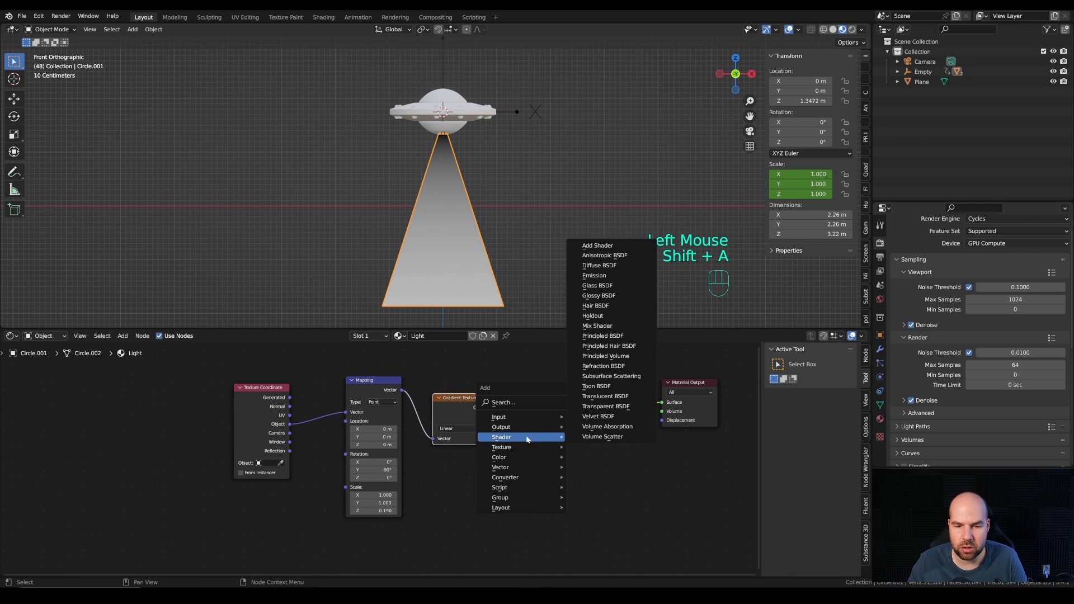
left_click(597, 325)
left_click(580, 440)
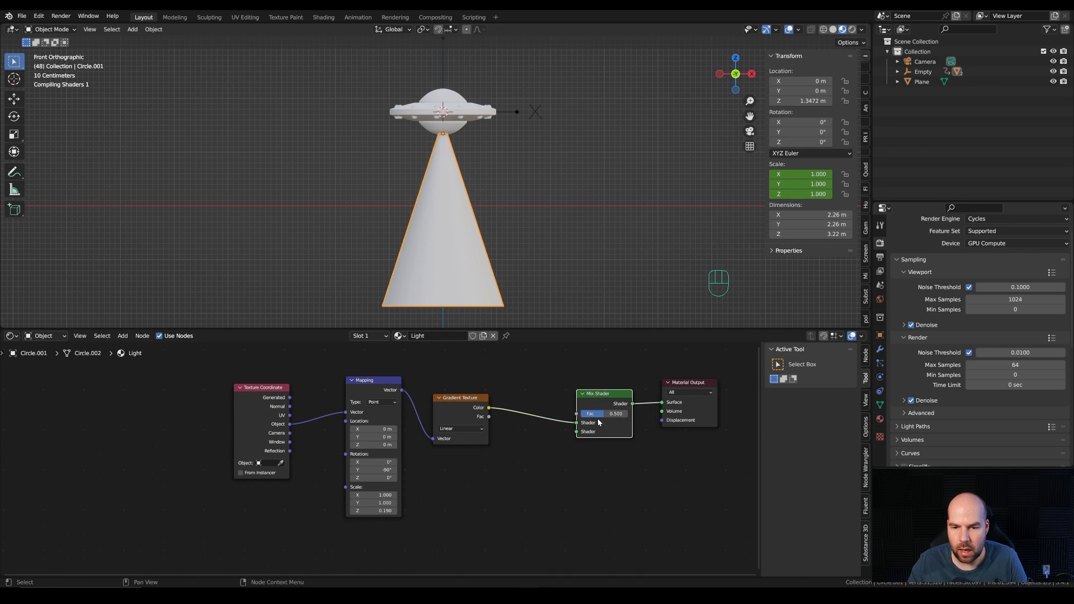
left_click_drag(574, 424, 614, 391)
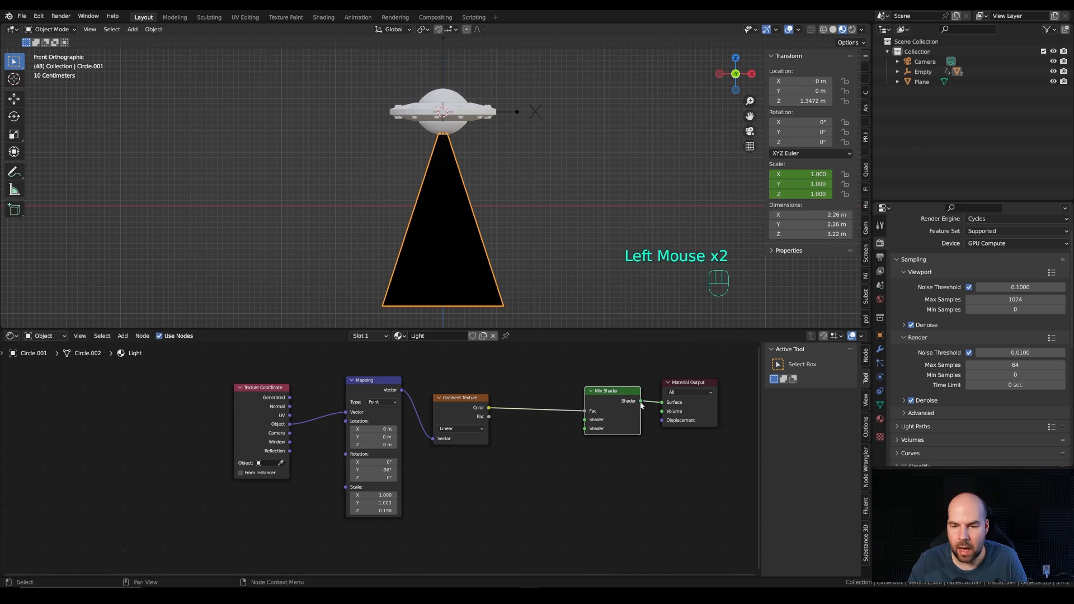
left_click(669, 405)
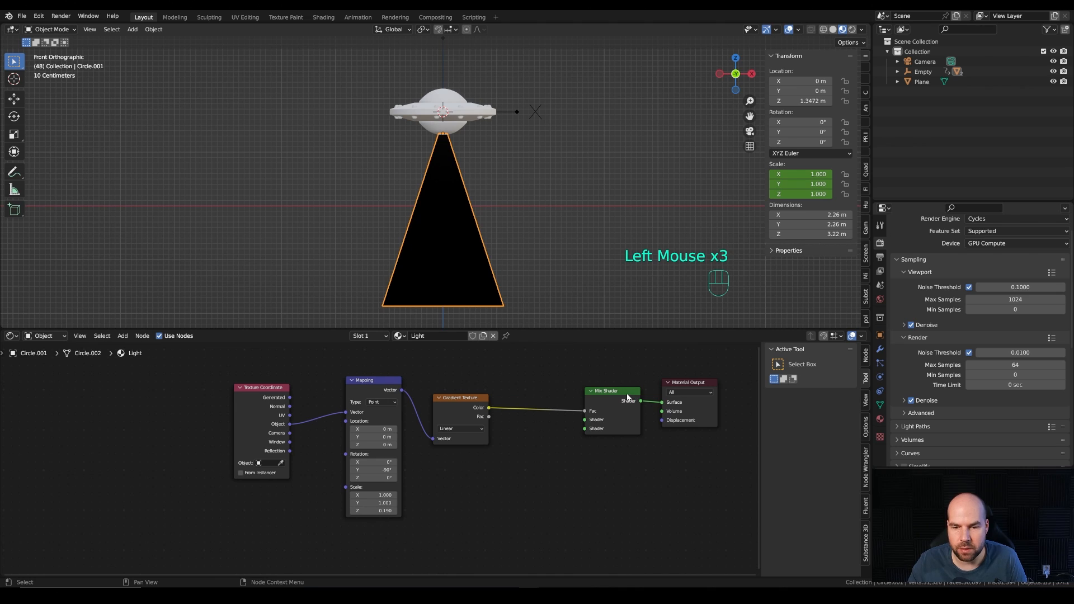
Step: Add a Transparent BSDF below the Gradient Texture and connect it to the Mix Shader's first Shader input
key("shift+a")
mouse_move(527, 444)
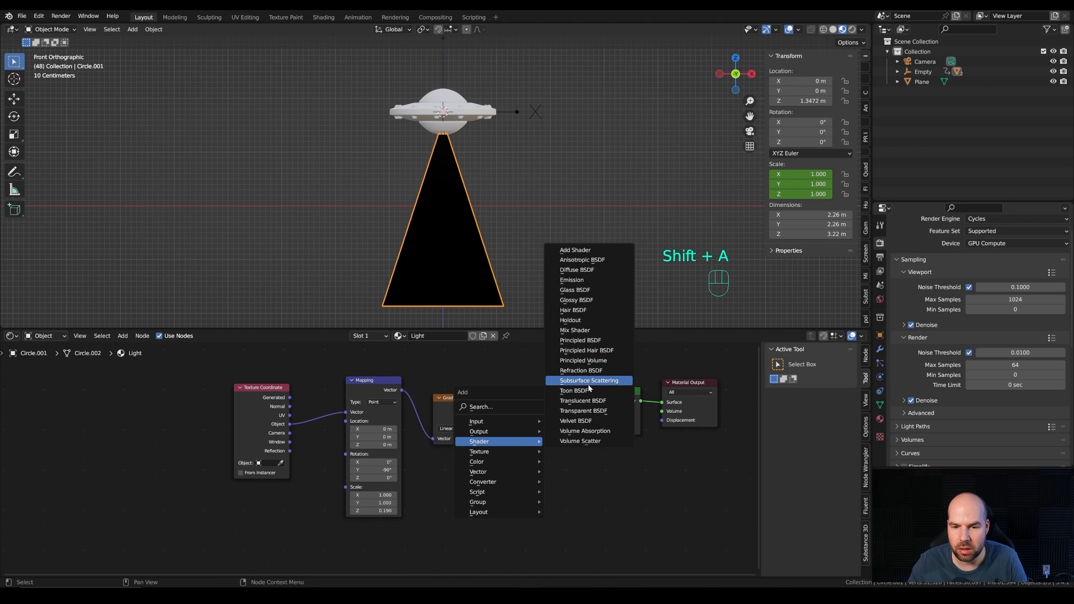
left_click(583, 412)
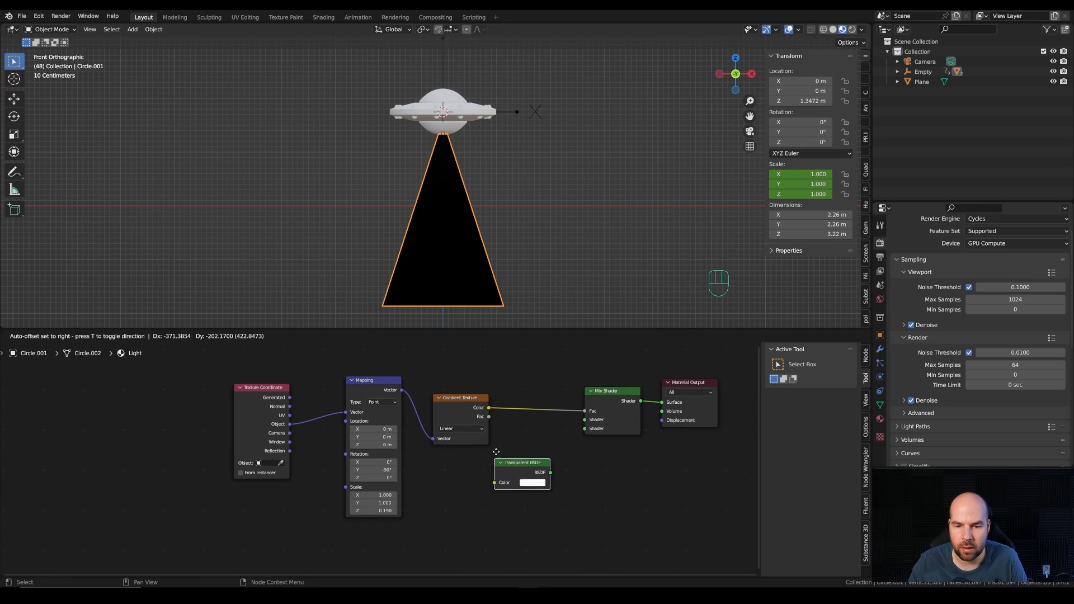
left_click(504, 422)
left_click_drag(558, 443, 585, 420)
Step: Add an Emission shader below the Transparent BSDF and connect it to the Mix Shader's second Shader input
key("shift+a")
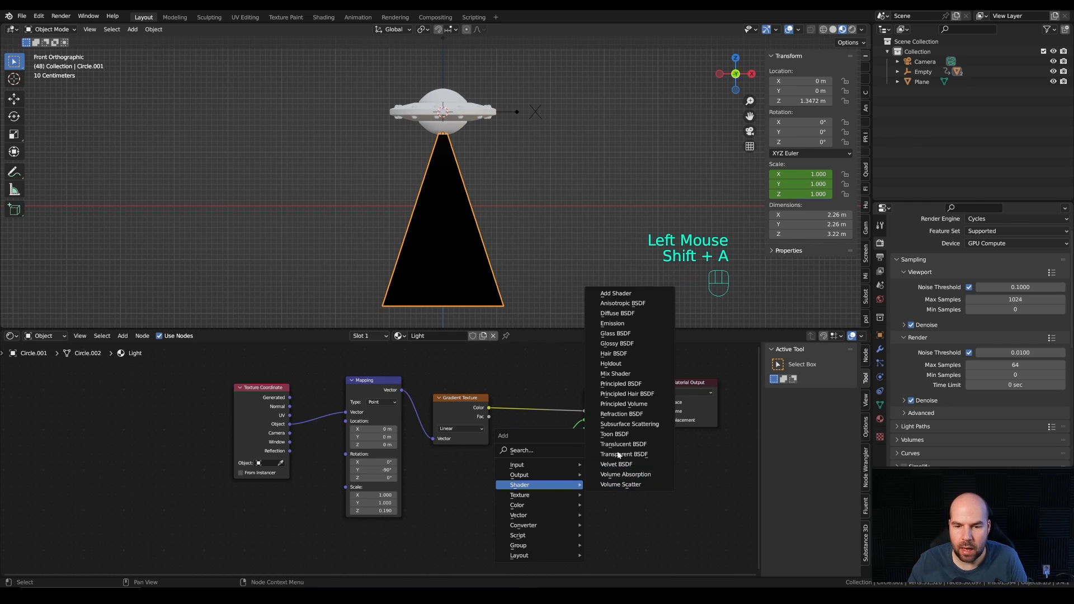
left_click(612, 324)
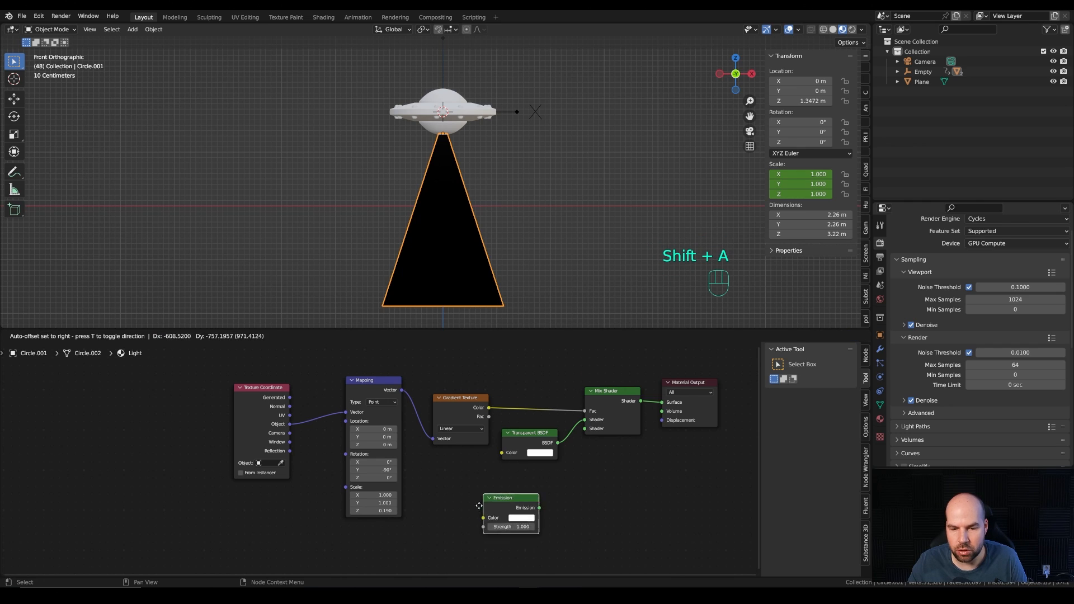
left_click(502, 474)
left_click_drag(558, 484, 584, 428)
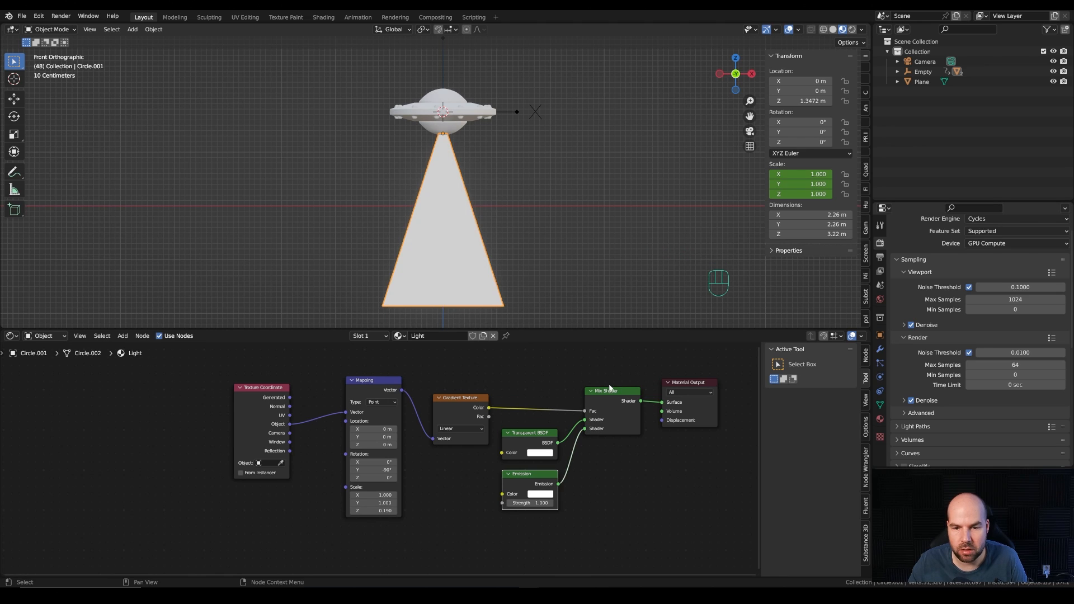
Step: Set the Light material's viewport Blend Mode to Alpha Hashed
middle_click_drag(542, 385, 493, 385)
left_click(879, 419)
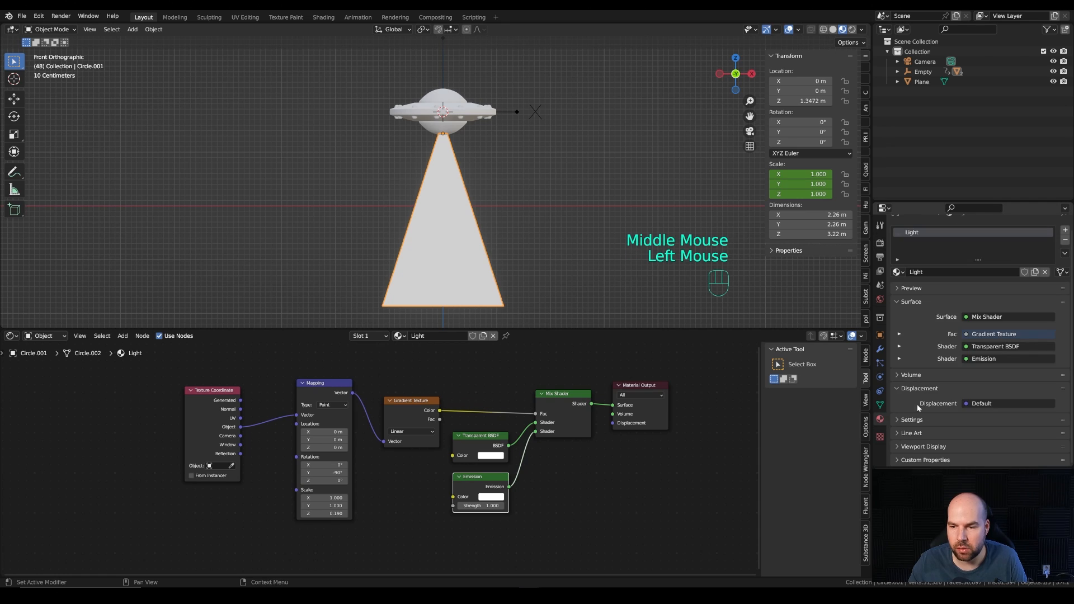
scroll(938, 371, "down", 2)
left_click(931, 436)
scroll(945, 434, "down", 2)
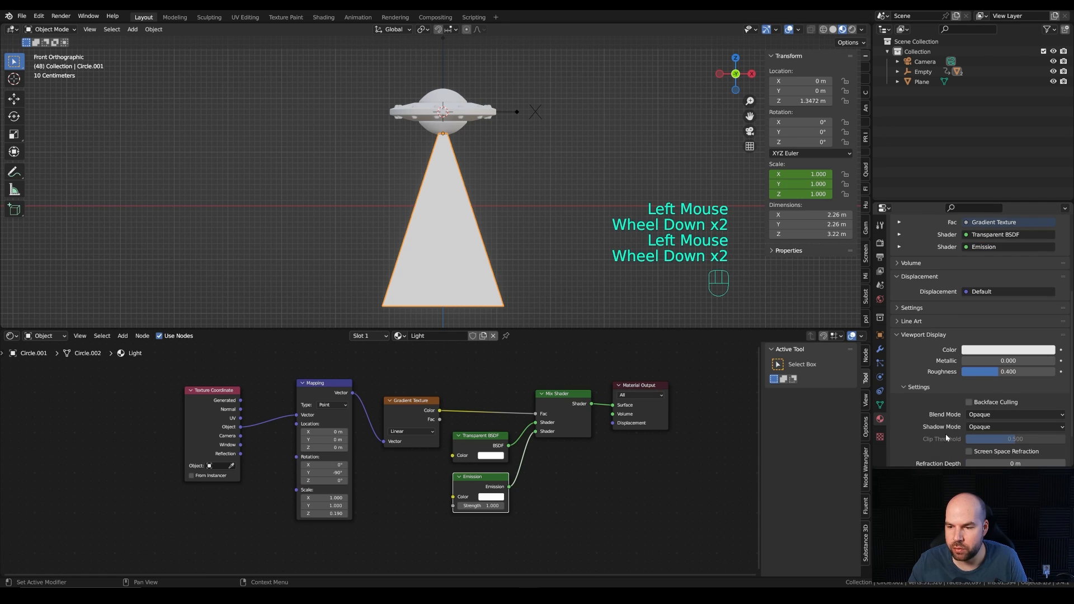
scroll(945, 434, "down", 2)
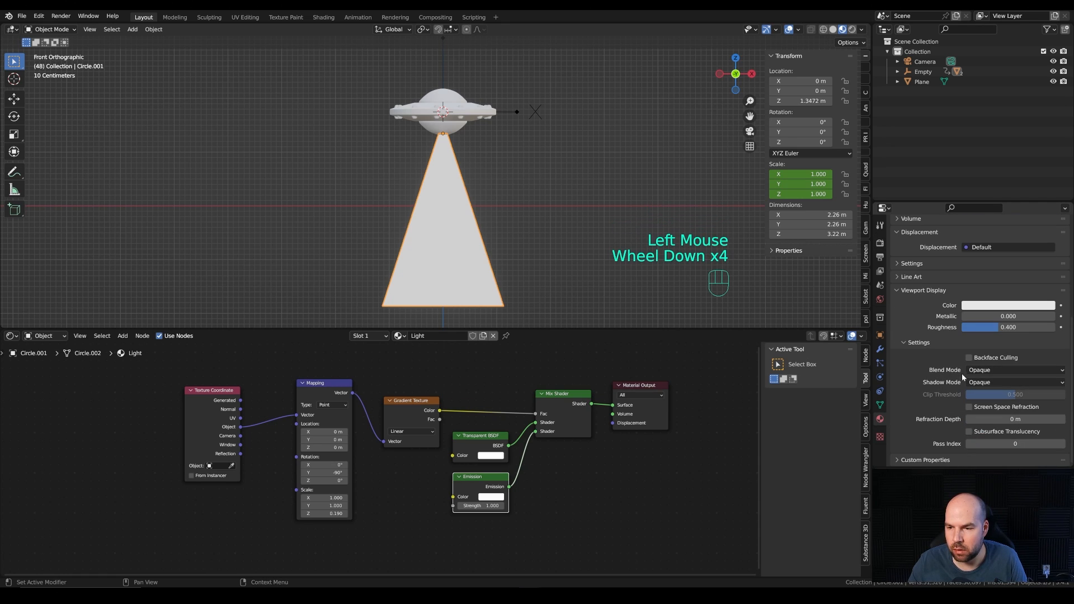
left_click(976, 371)
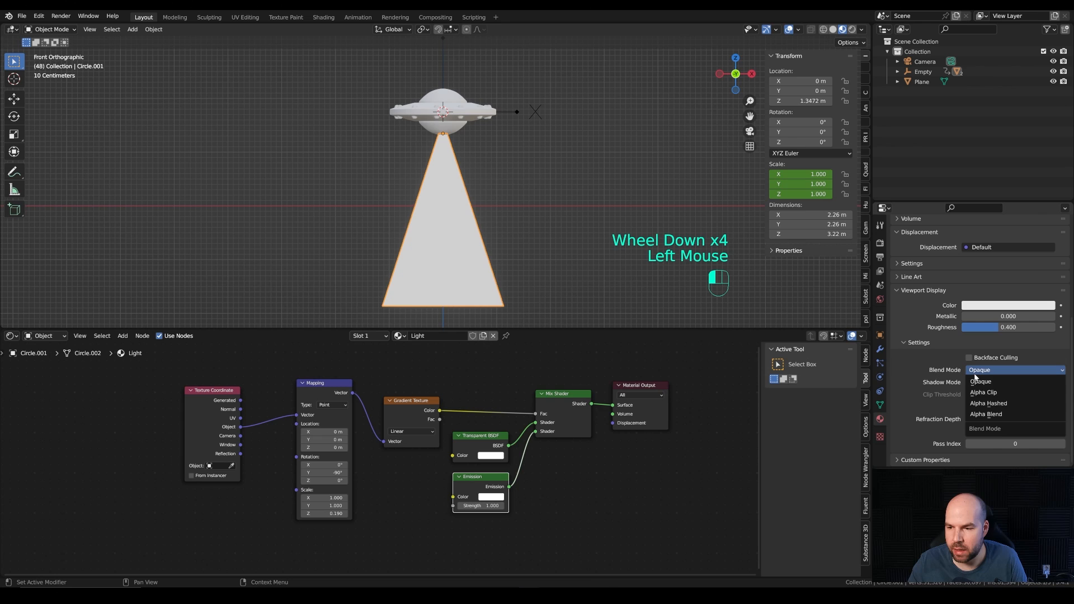
left_click(995, 405)
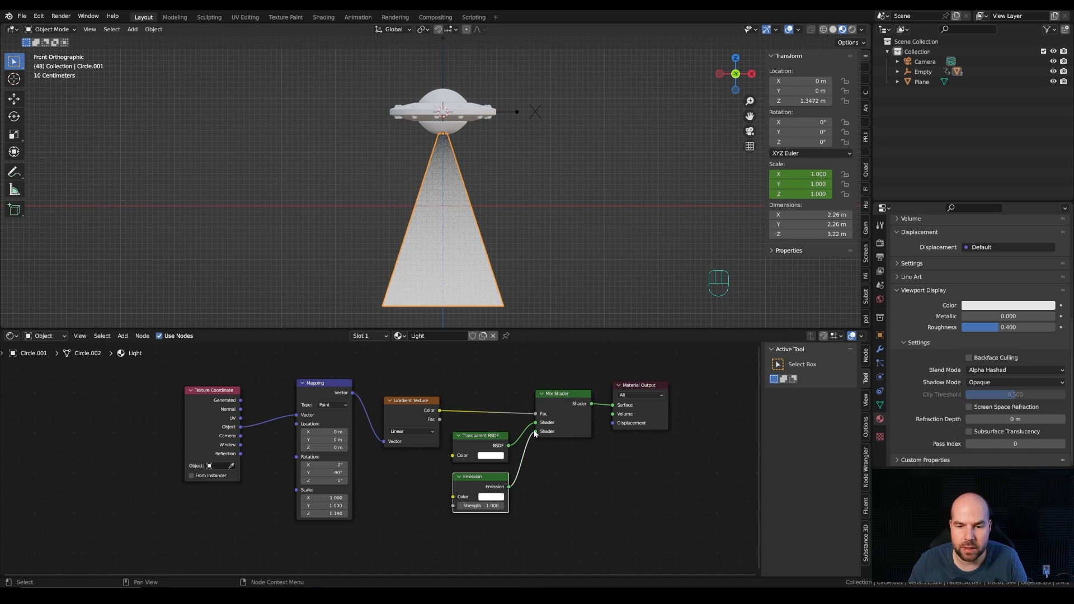
Step: Swap the Transparent BSDF and Emission links on the Mix Shader, and set the Mapping node's Z scale to 0.330
left_click_drag(536, 432, 536, 431)
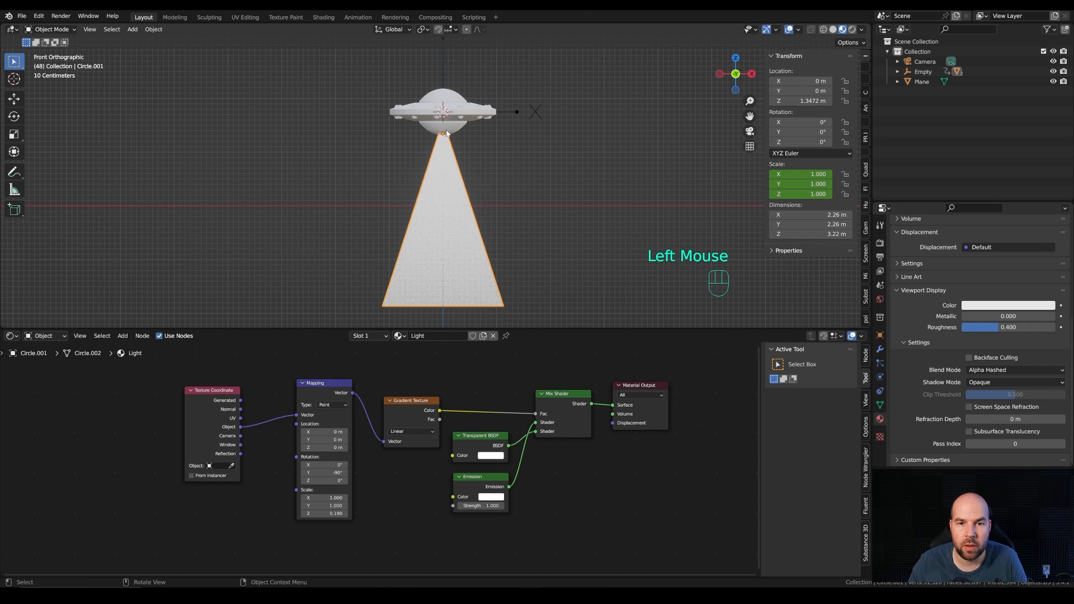
middle_click_drag(453, 211, 513, 179)
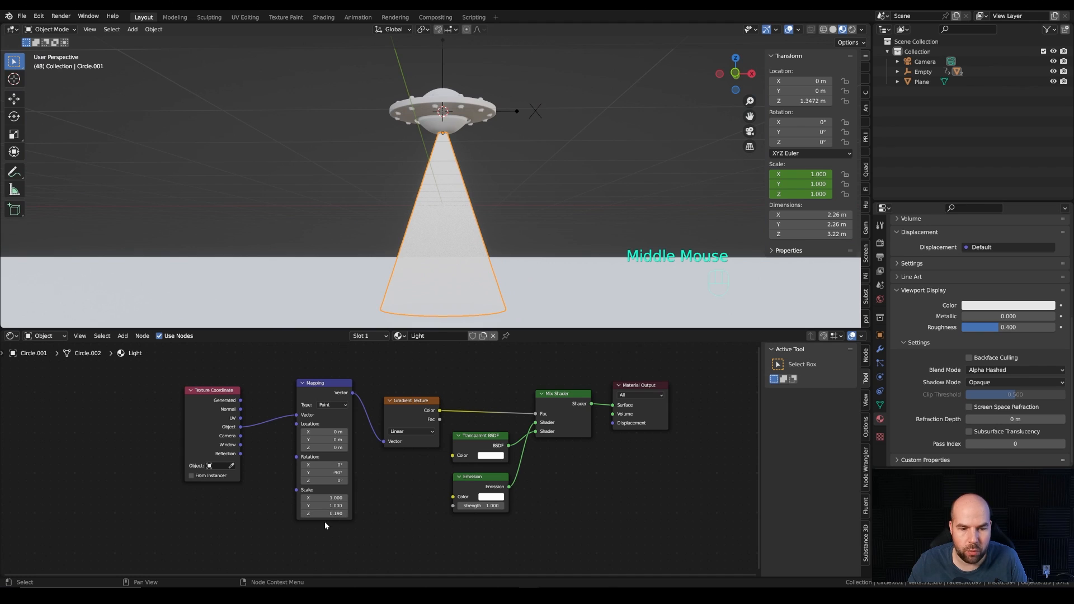
key("KP_1")
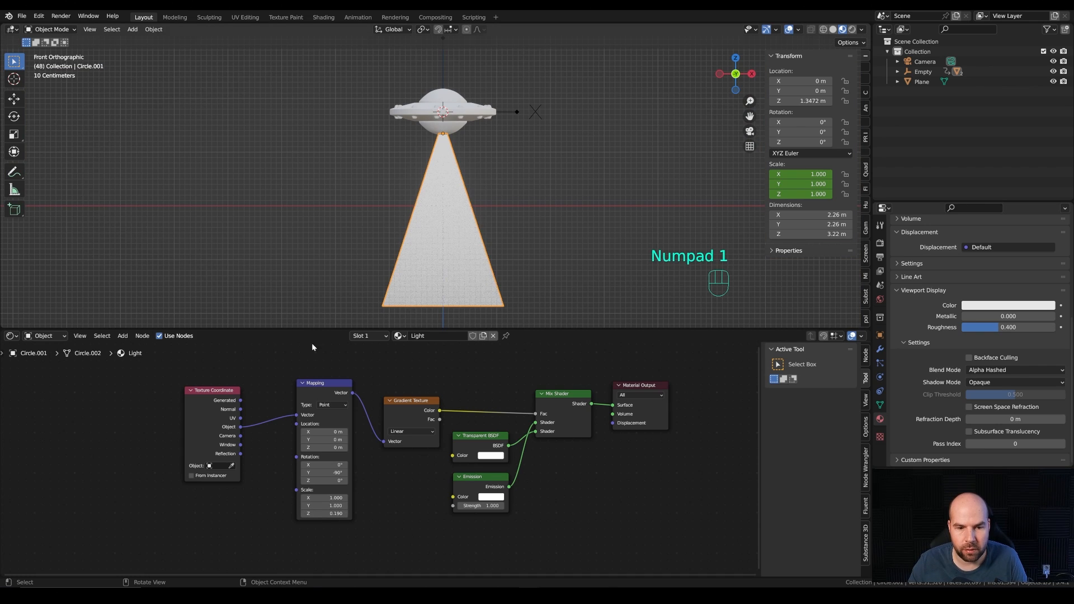
left_click_drag(334, 516, 346, 516, "shift")
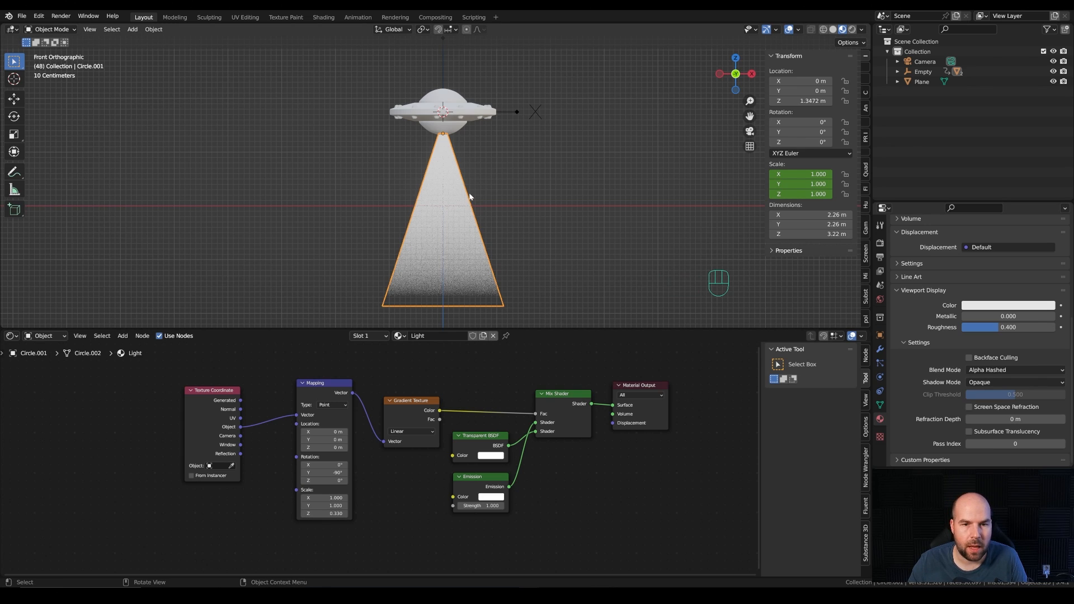
Step: Set the Emission shader's Strength to 5
middle_click_drag(567, 197, 536, 209)
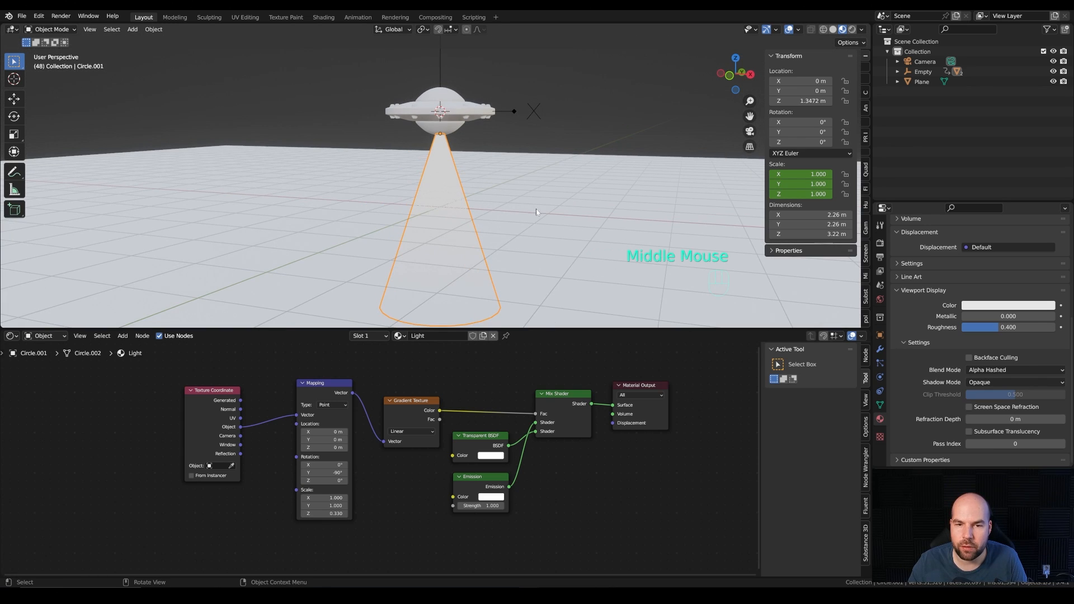
left_click(481, 506)
type("5")
key("Return")
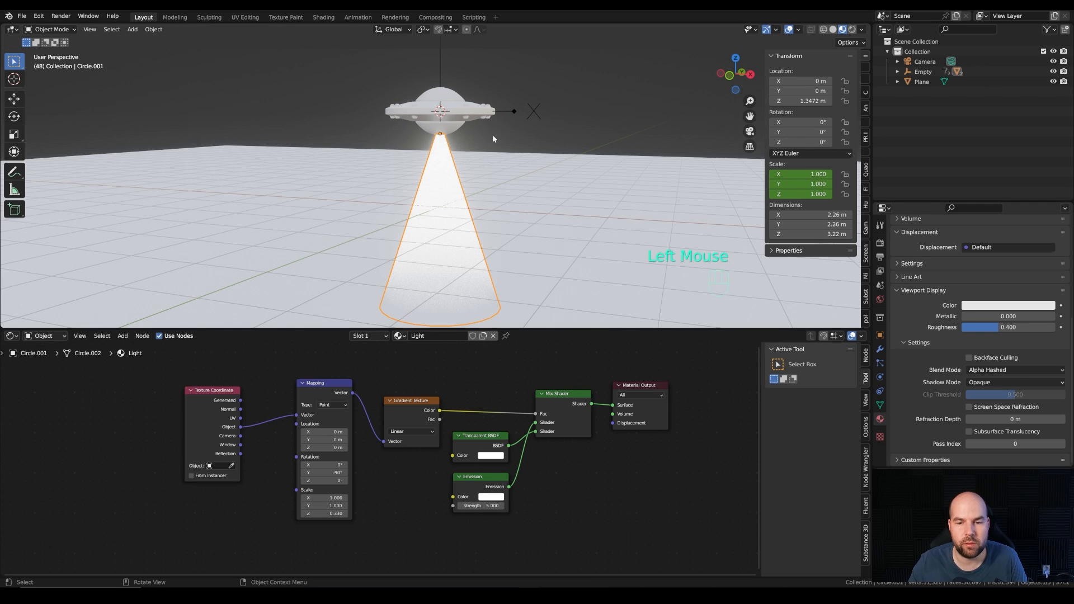
Step: Look through the camera, enable Scene World for the material preview, and switch the viewport to rendered shading
key("KP_0")
scroll(492, 138, "down", 1)
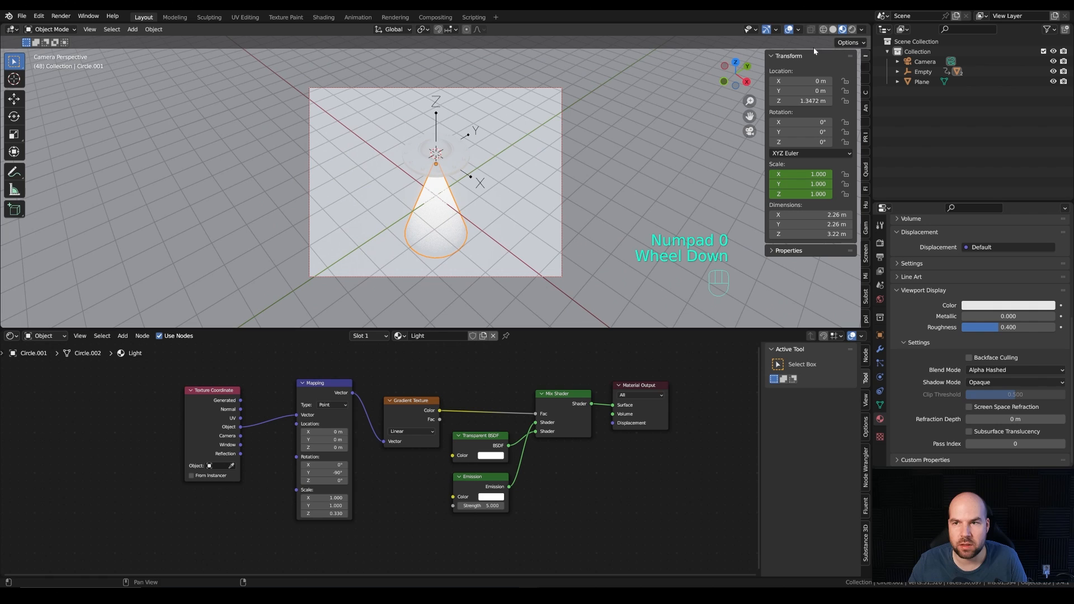
left_click(862, 29)
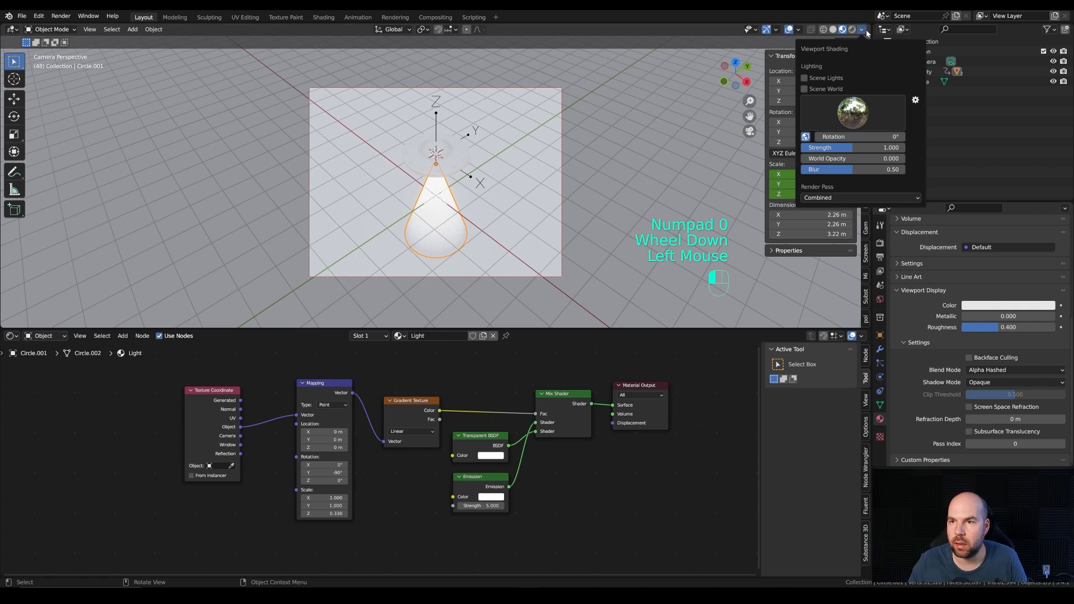
left_click(816, 89)
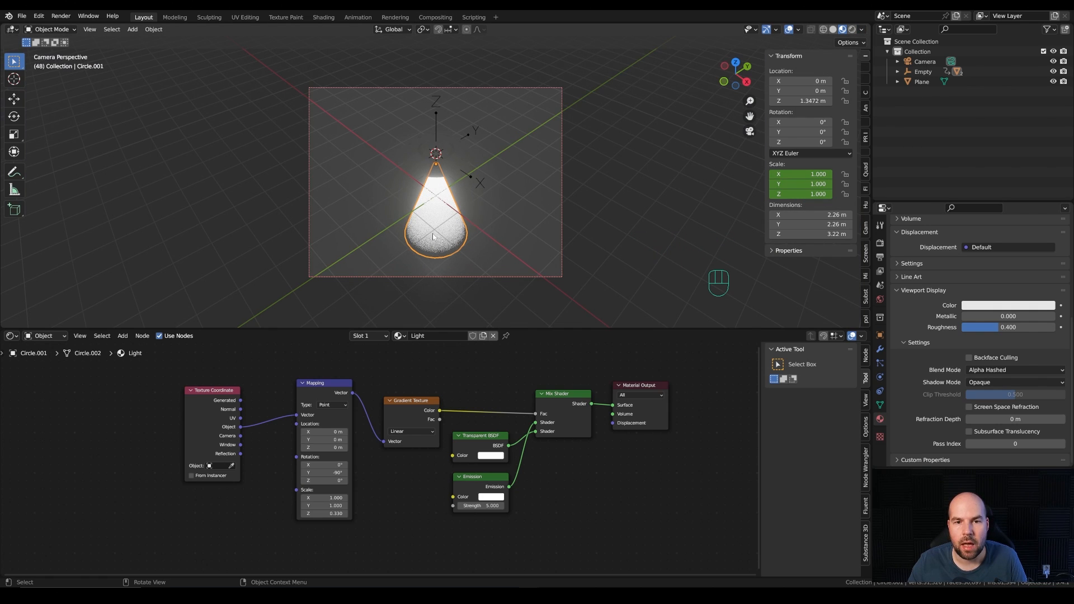
key("z")
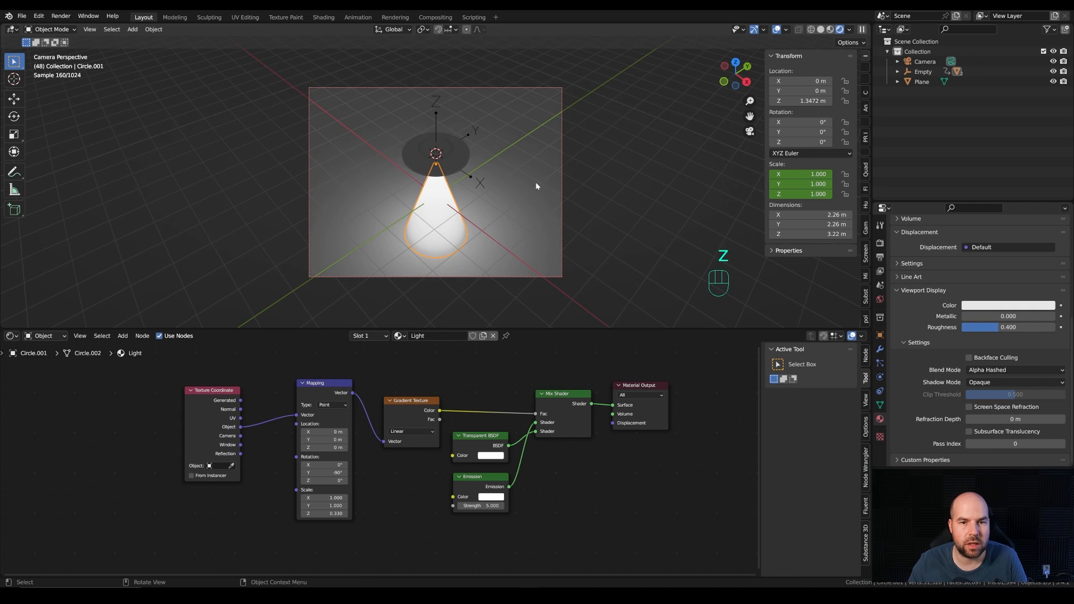
Step: Replace the Shader Editor with a shorter Timeline area and play the animation to preview the glowing beam
left_click(420, 234)
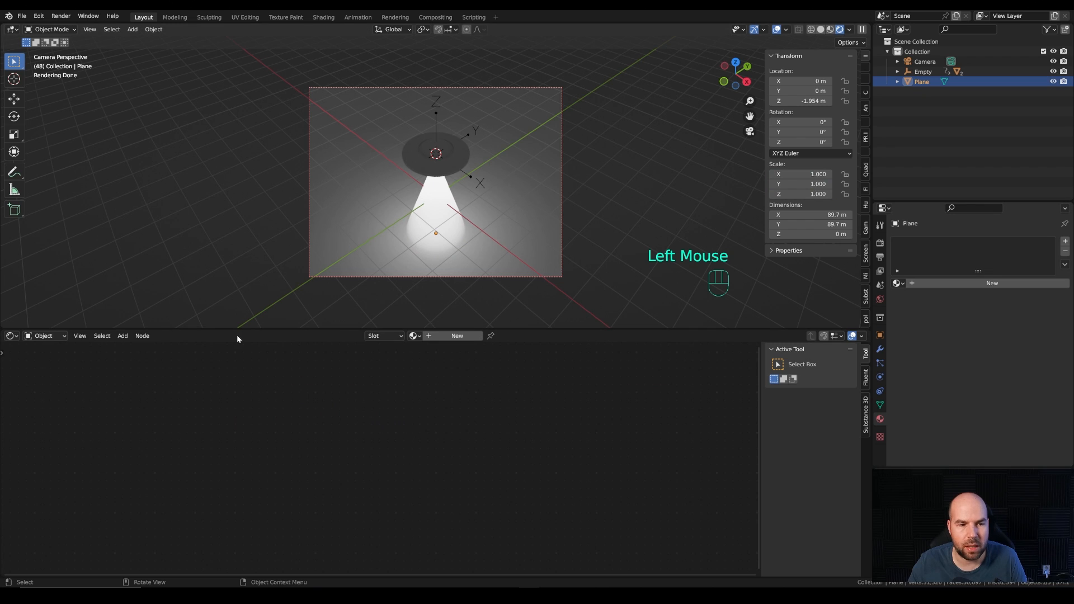
left_click(12, 336)
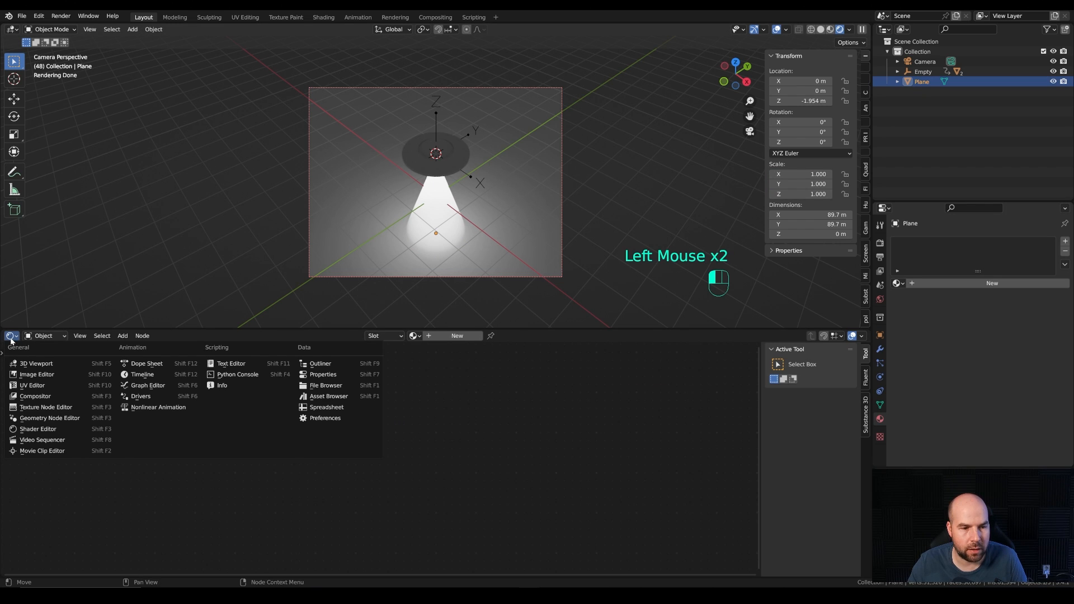
left_click(143, 374)
left_click_drag(221, 330, 233, 485)
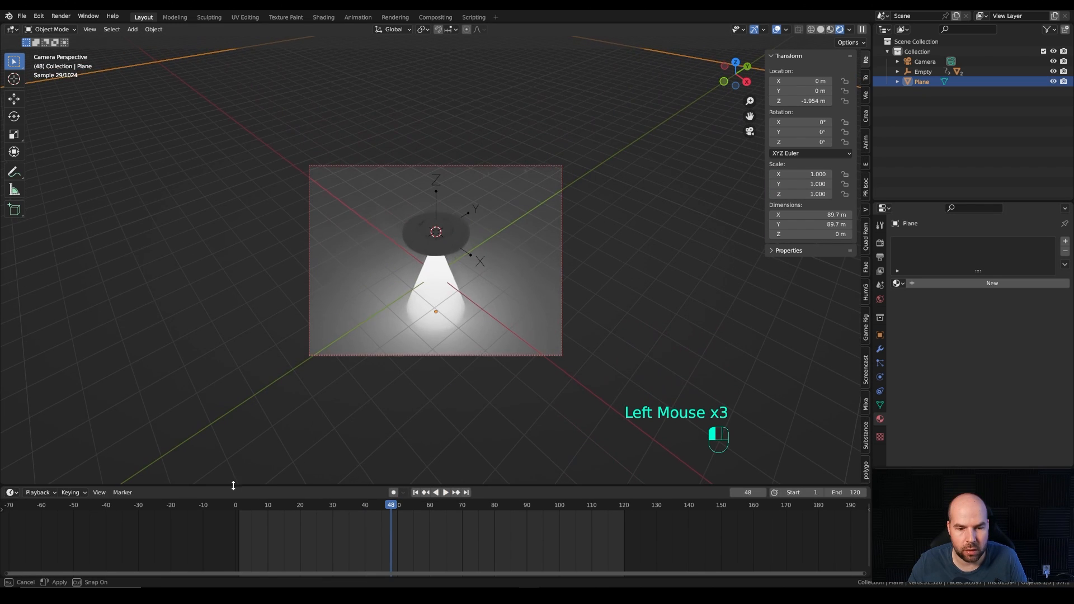
key("space")
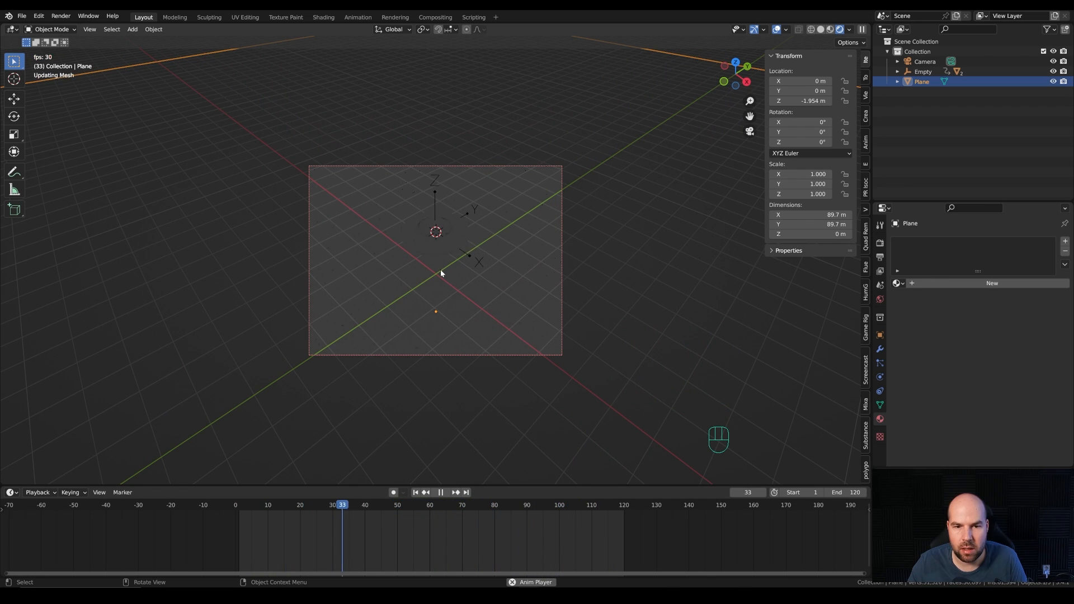
key("space")
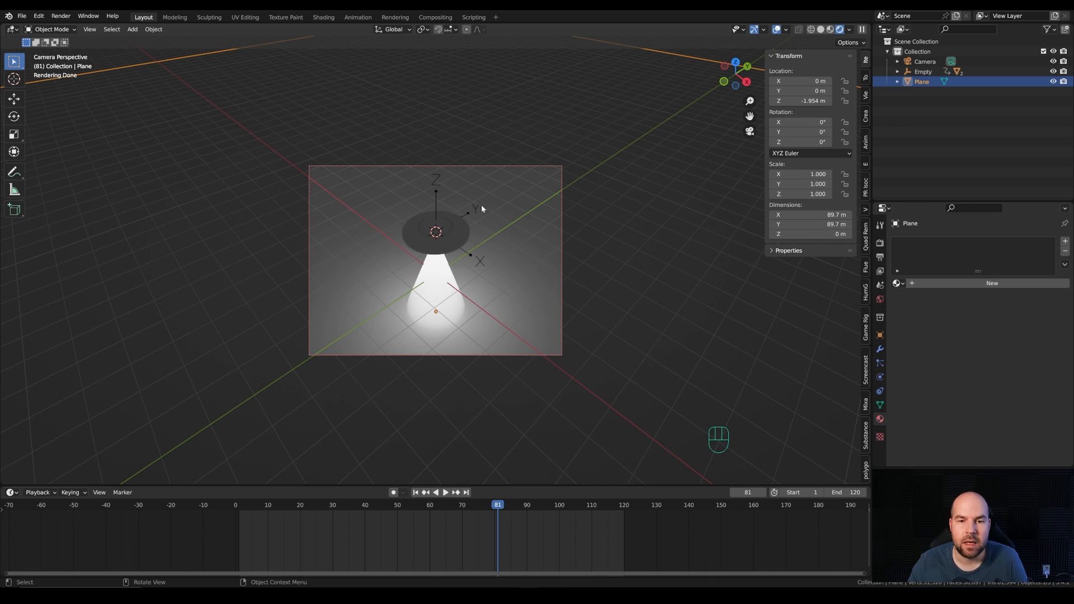
Step: Add an area light at the world origin and raise it along Z to about 4.7 m, above the saucer
key("shift+s")
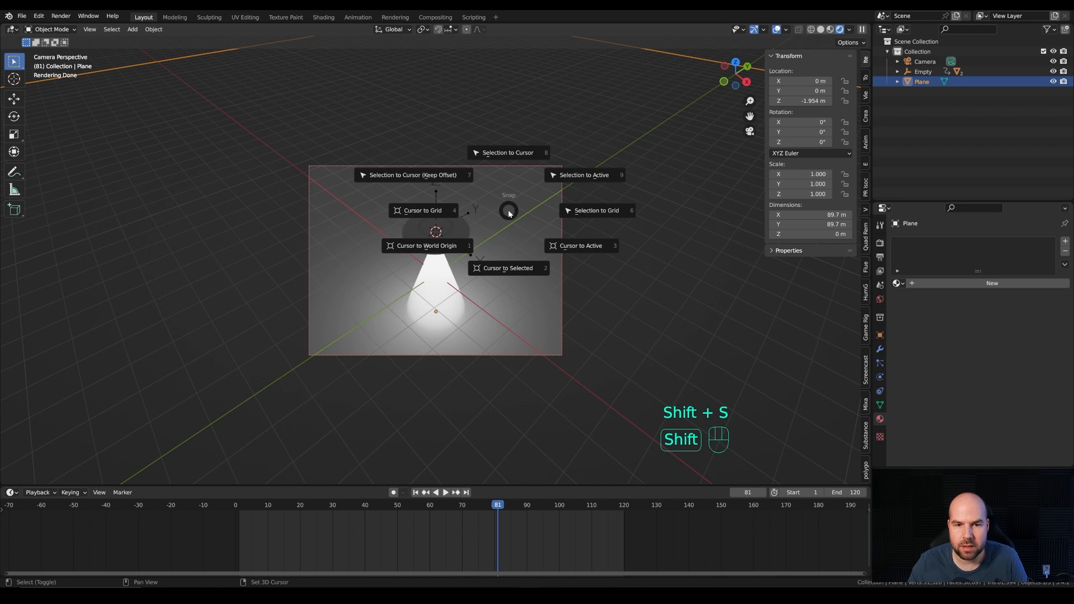
left_click(429, 251)
key("shift+a")
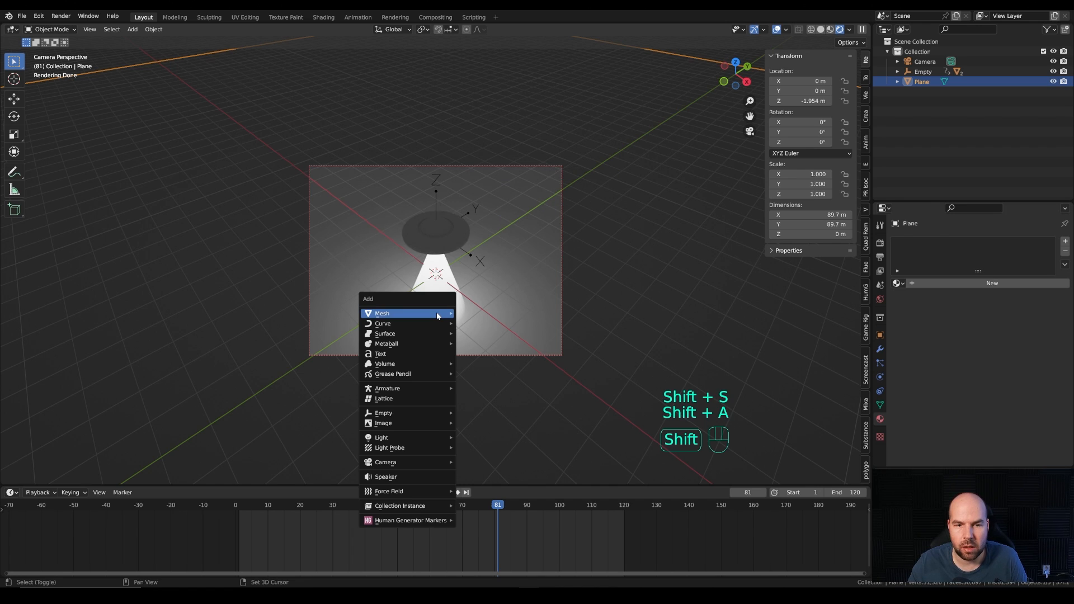
mouse_move(417, 438)
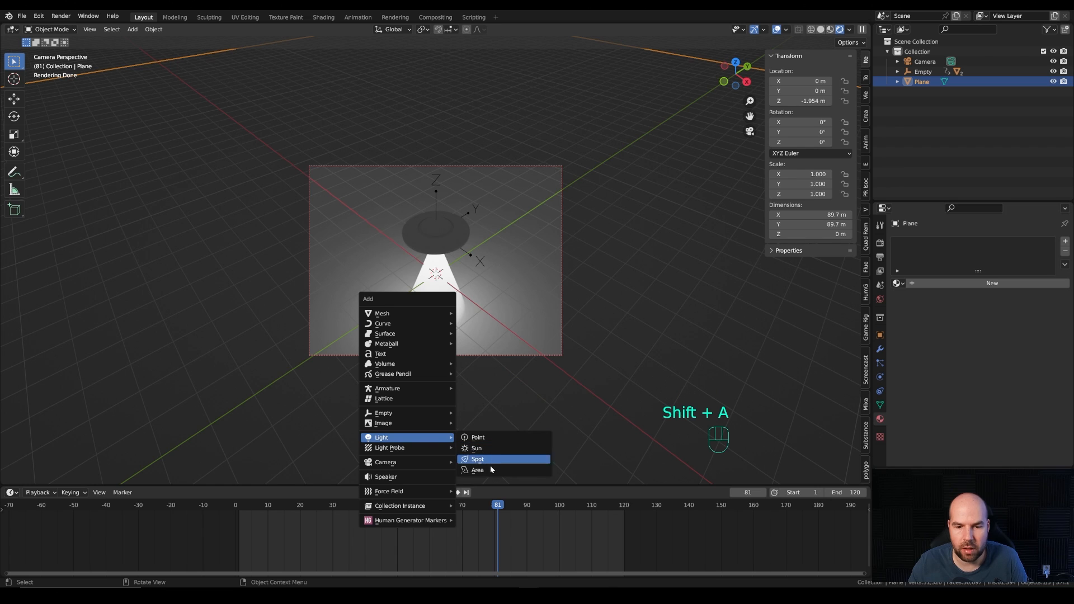
left_click(521, 471)
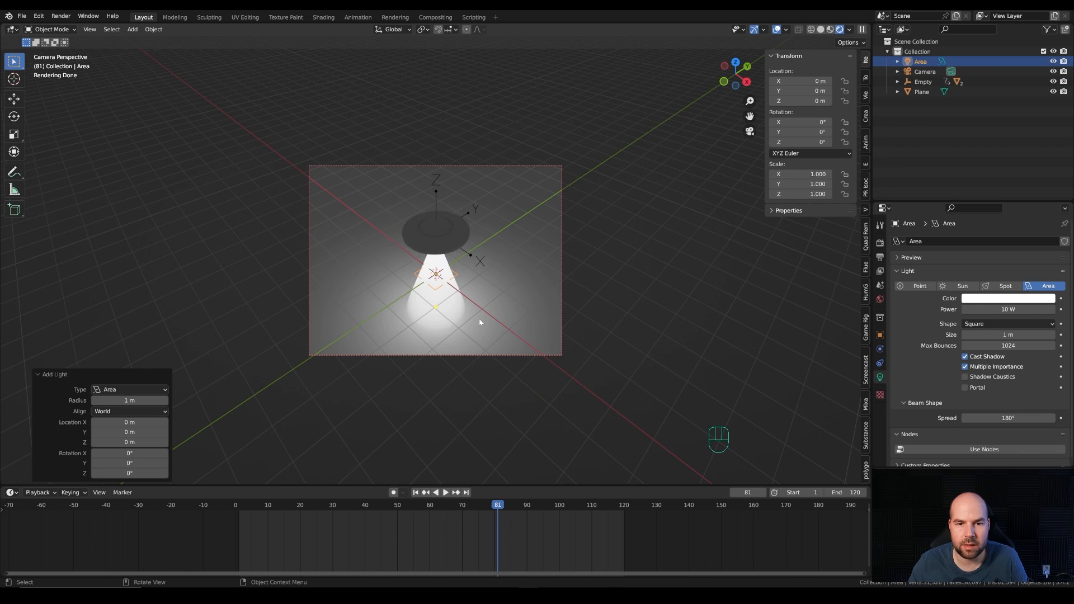
key("g")
key("z")
left_click(492, 181)
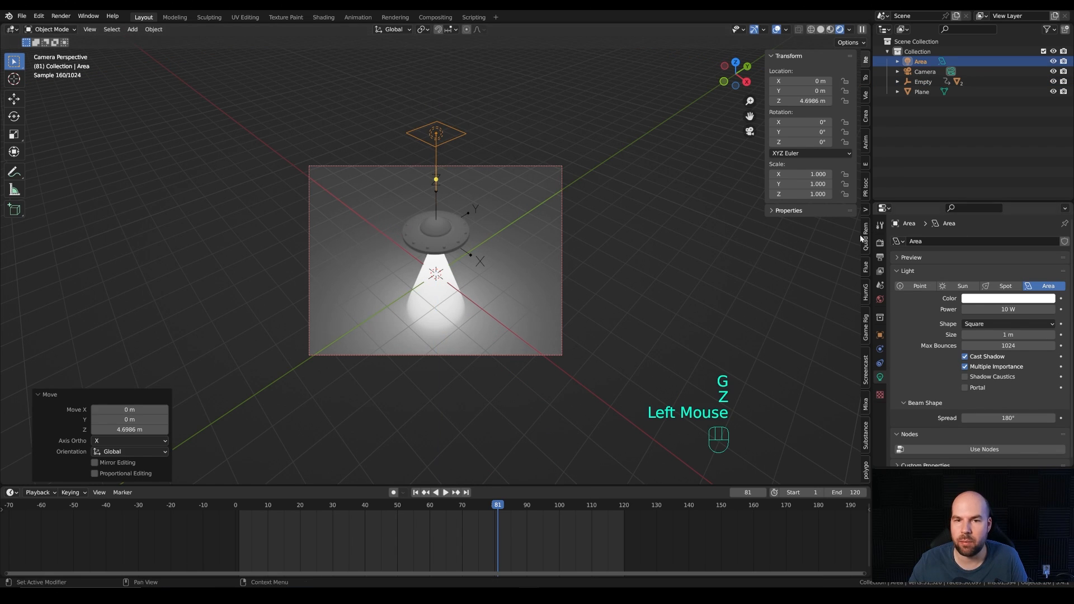
Step: Give the area light a Disk shape, enlarge it to about 1.85 m, and set its power to 500 W
left_click(997, 324)
left_click(984, 357)
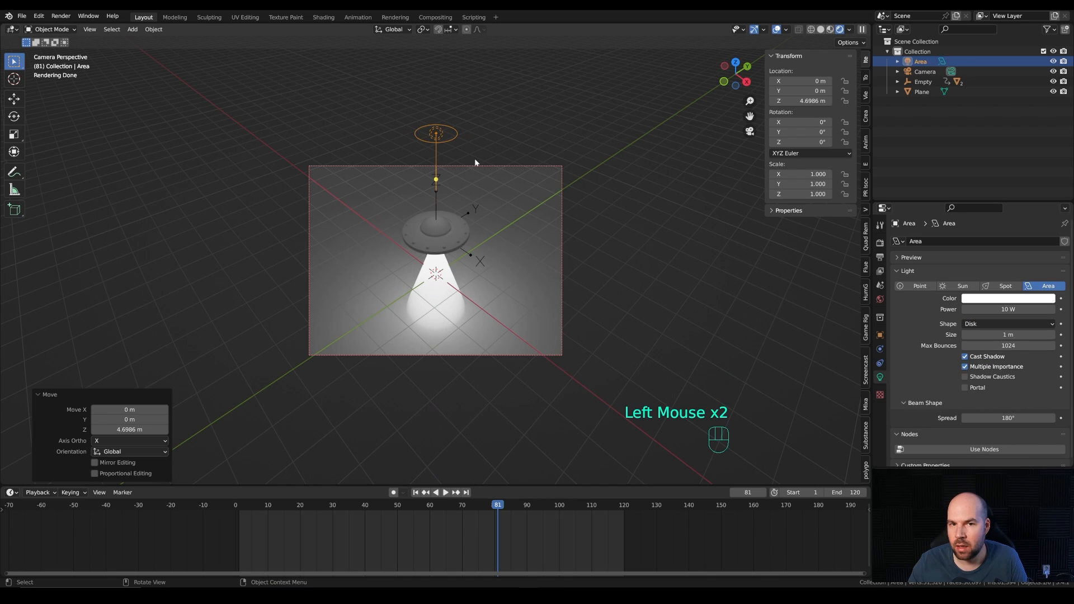
left_click_drag(463, 133, 552, 154)
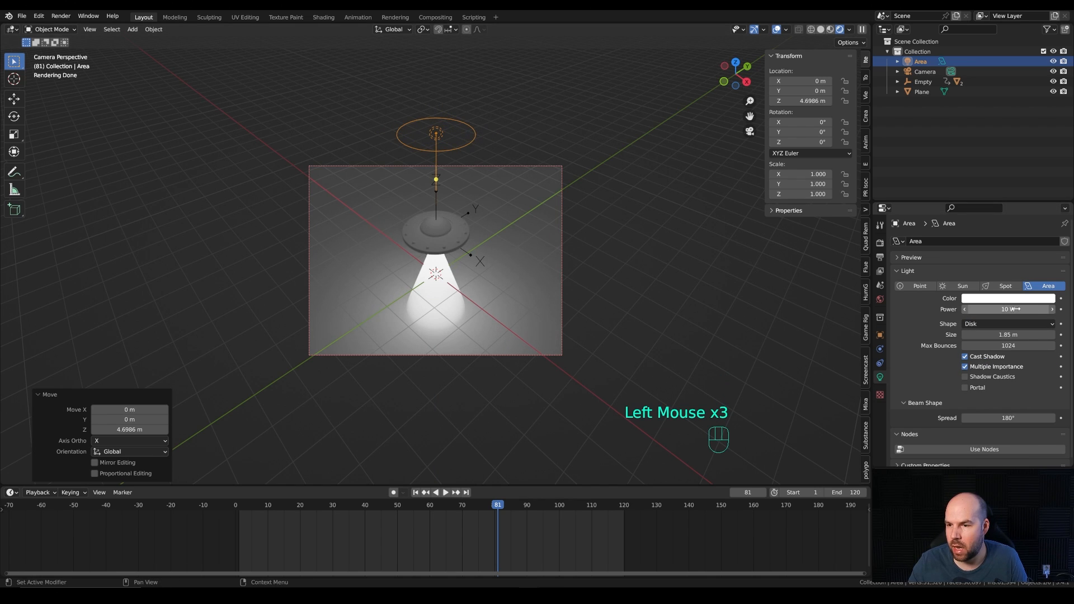
left_click(990, 309)
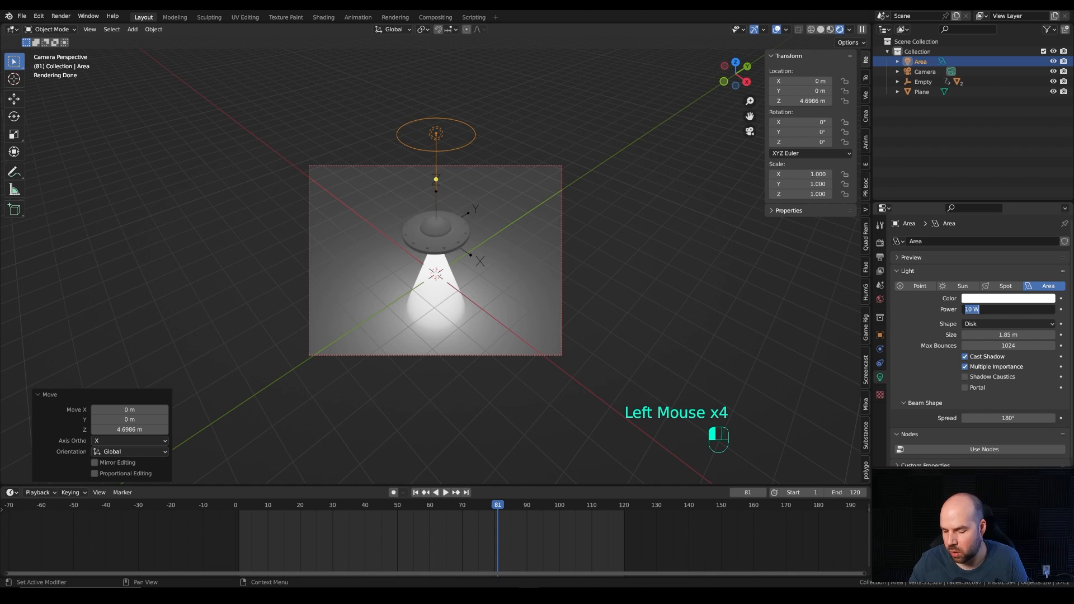
type("500")
key("Return")
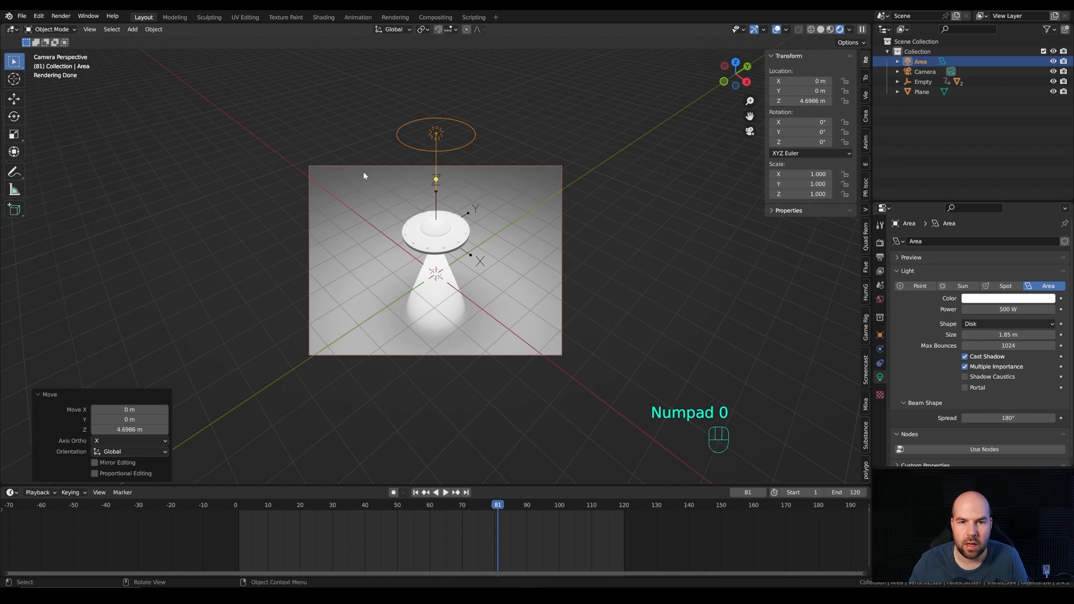
Step: Reposition the area light behind the saucer to about X -3.41 m, Y 2.84 m, Z 3.46 m
key("g")
key("shift+z")
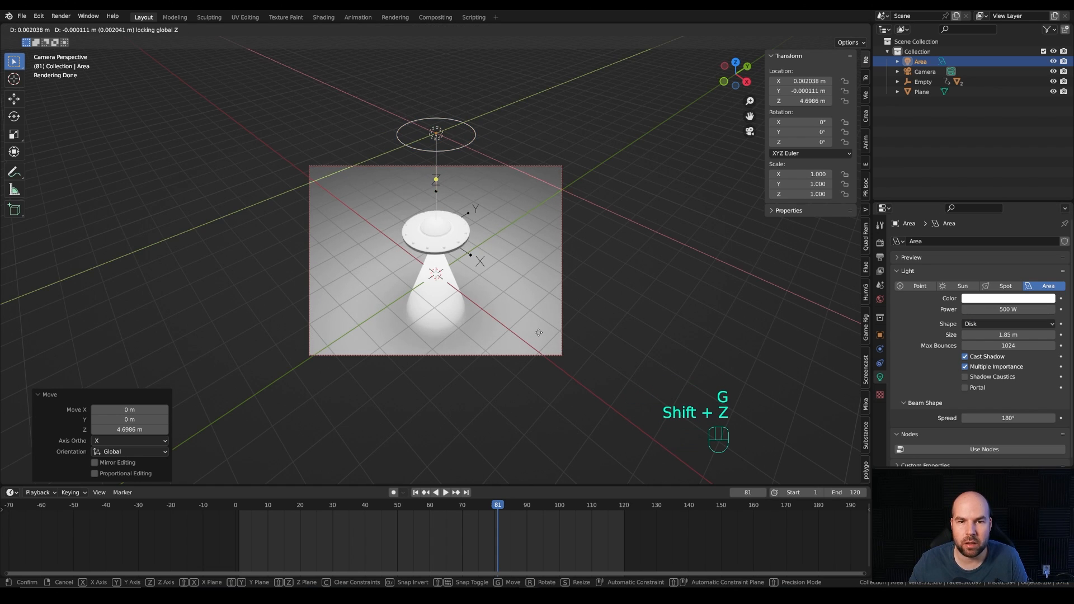
left_click(517, 288)
key("g")
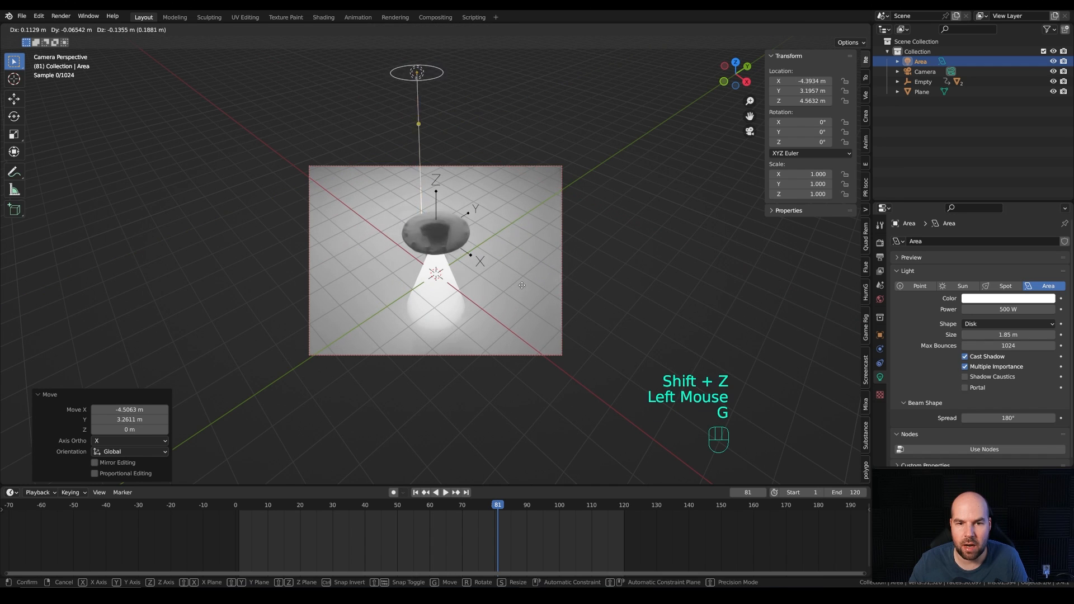
key("z")
left_click(490, 226)
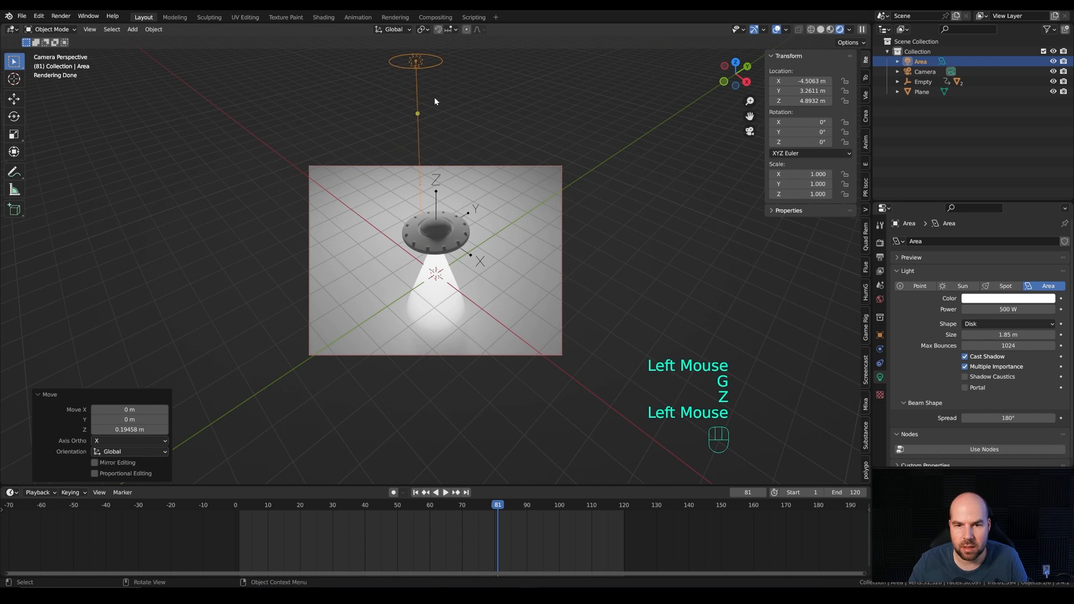
key("g")
key("shift+z")
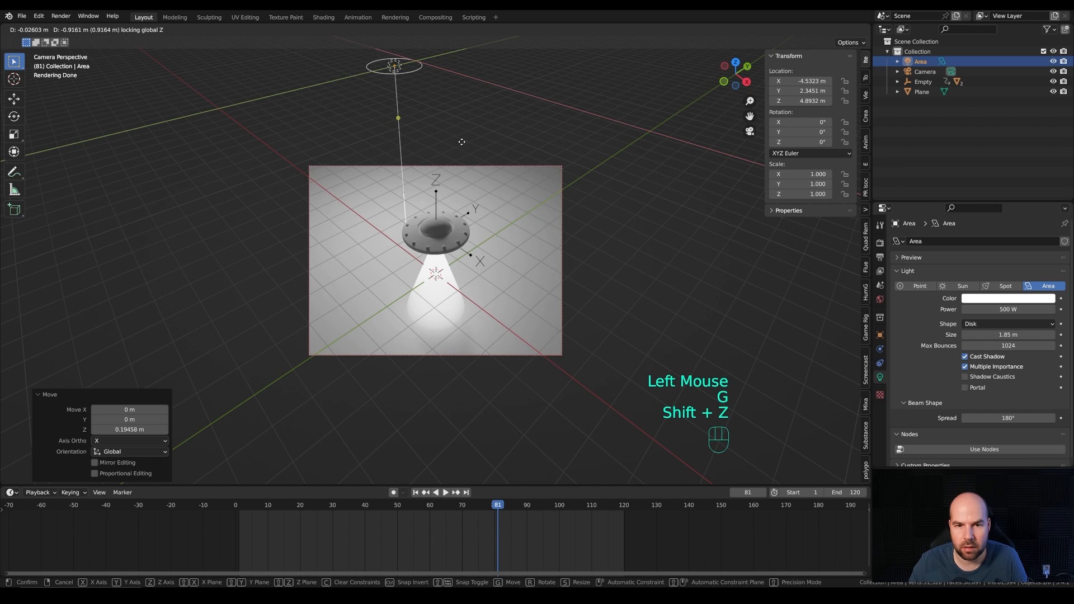
left_click(486, 150)
key("g")
key("z")
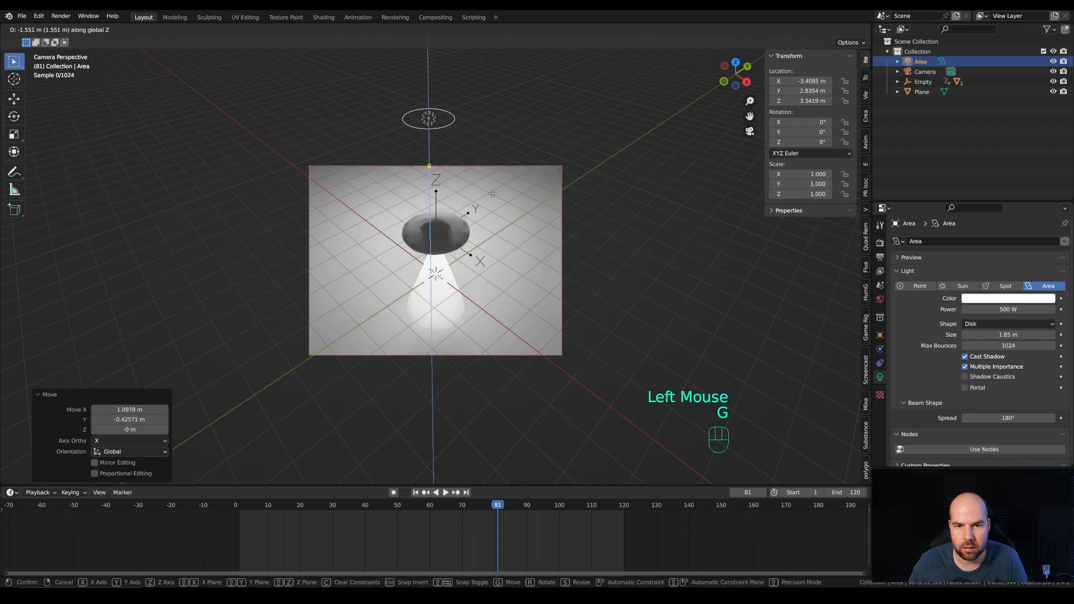
left_click(493, 192)
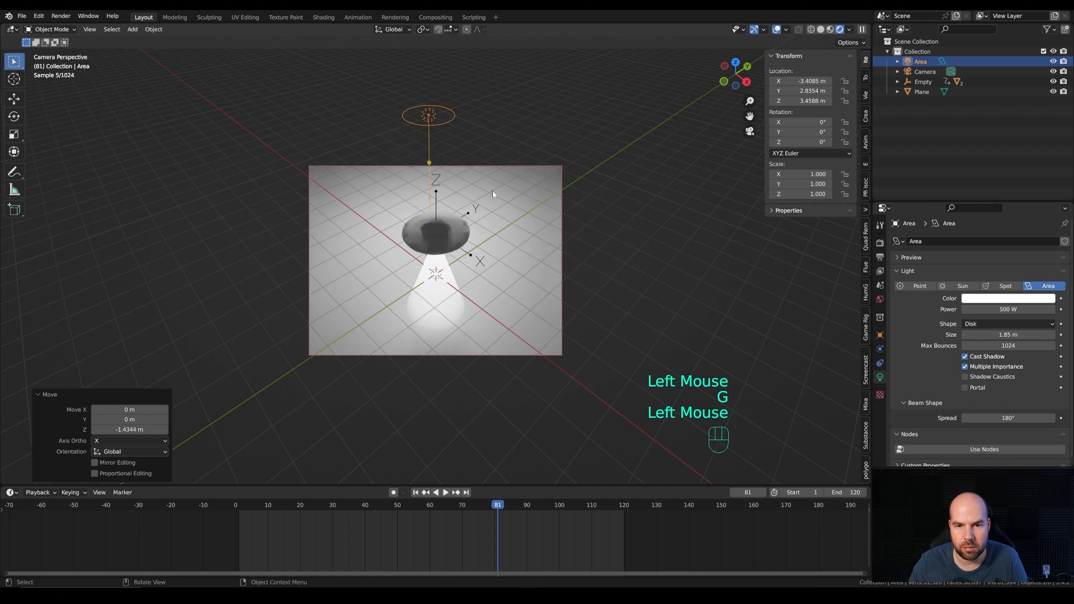
Step: Create a new material for the ground plane and darken its Base Color to a value of about 0.032
left_click(548, 302)
left_click(943, 282)
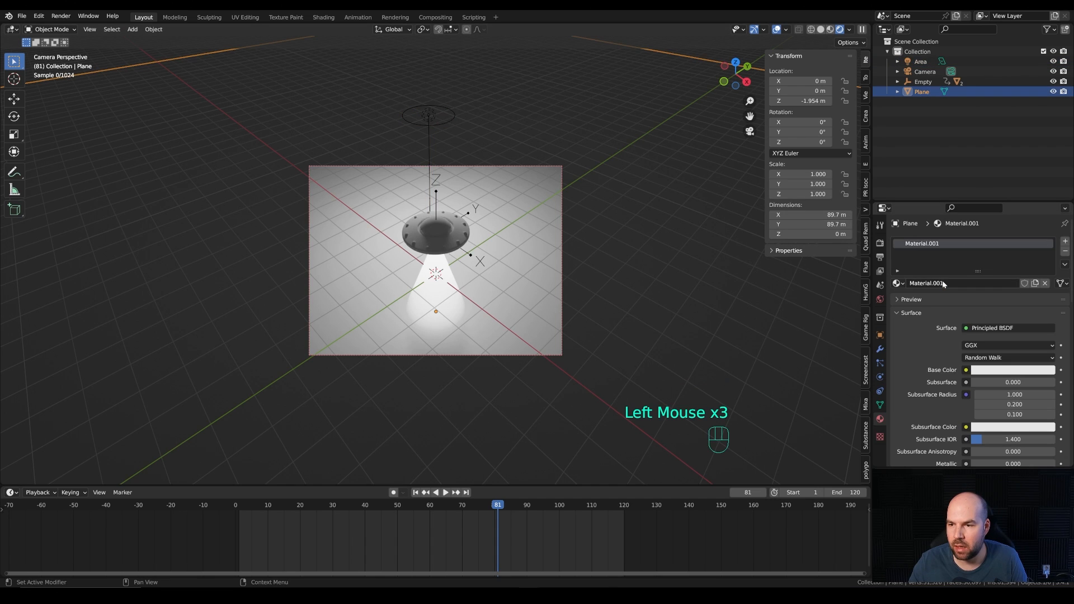
left_click(1016, 371)
left_click_drag(1047, 238, 1047, 285)
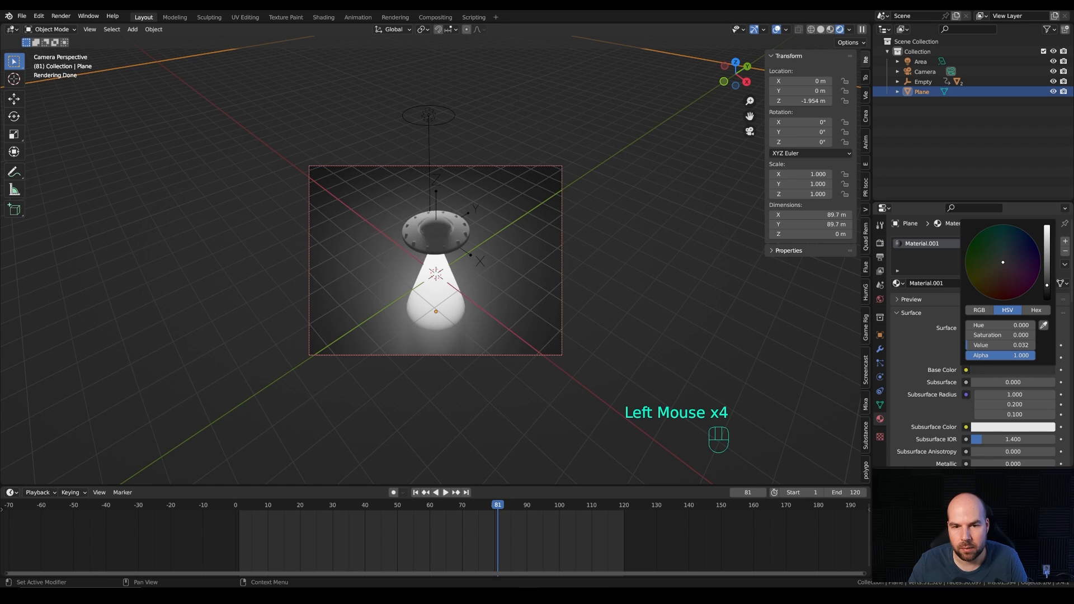
Step: Create a new material for the saucer with Metallic 1.000 and Roughness about 0.401
left_click(436, 230)
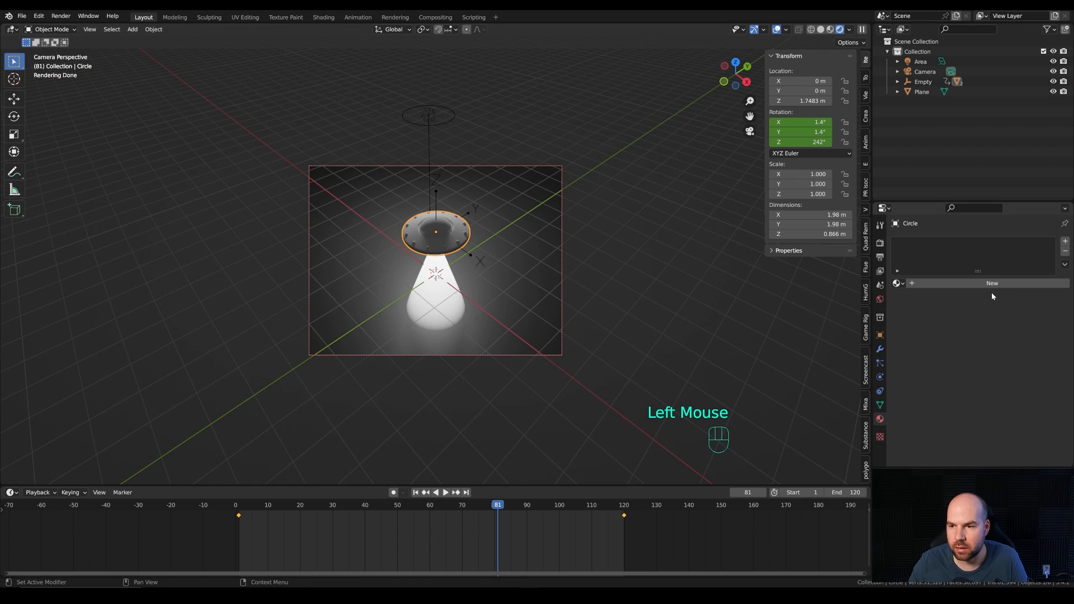
left_click(945, 283)
scroll(916, 356, "down", 2)
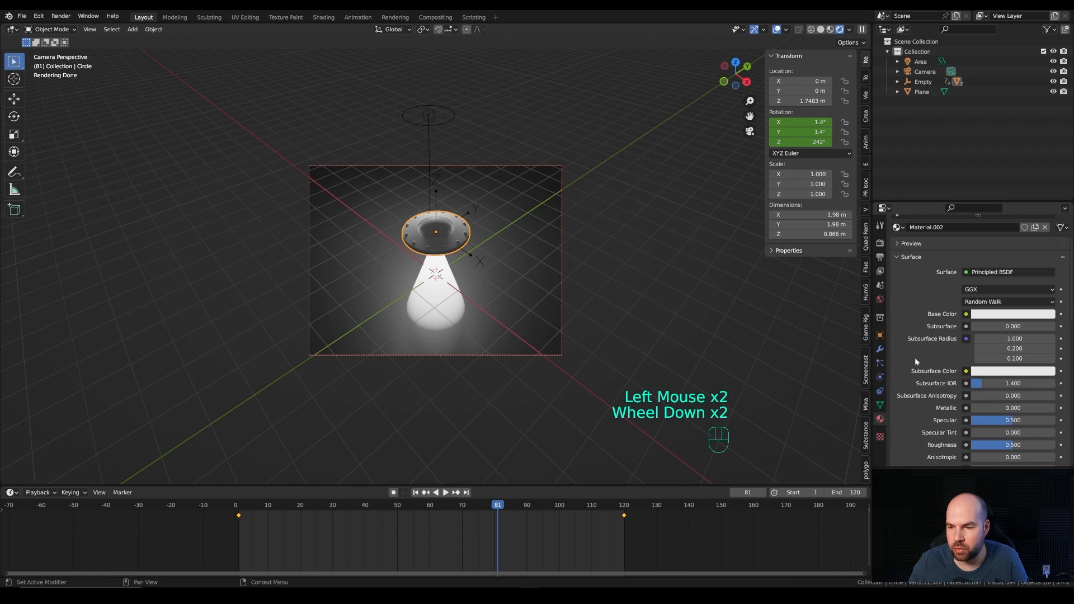
left_click_drag(996, 409, 1056, 410)
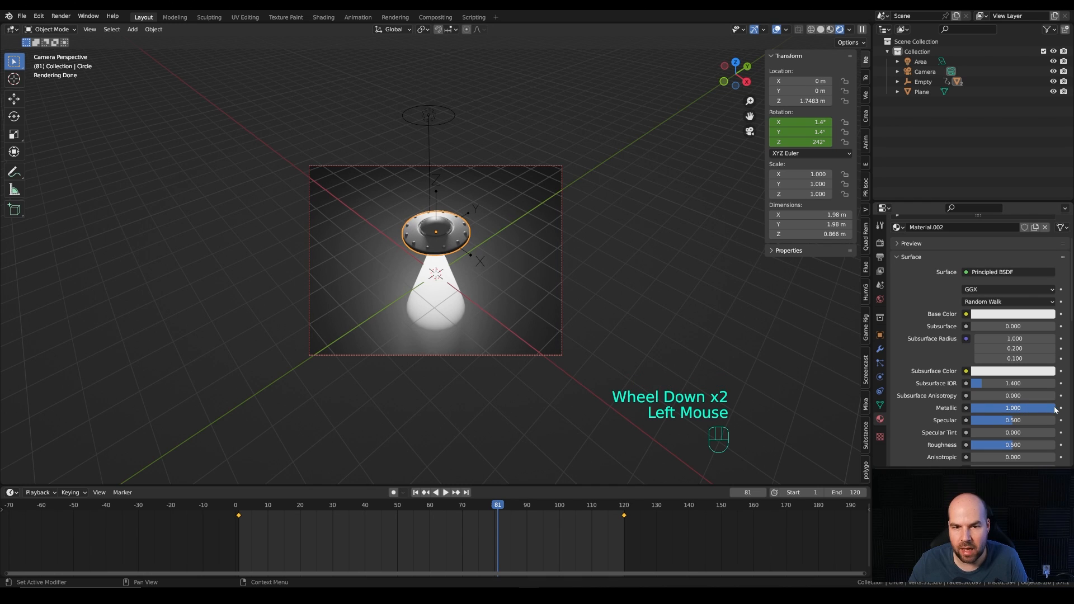
left_click_drag(1014, 445, 1005, 445)
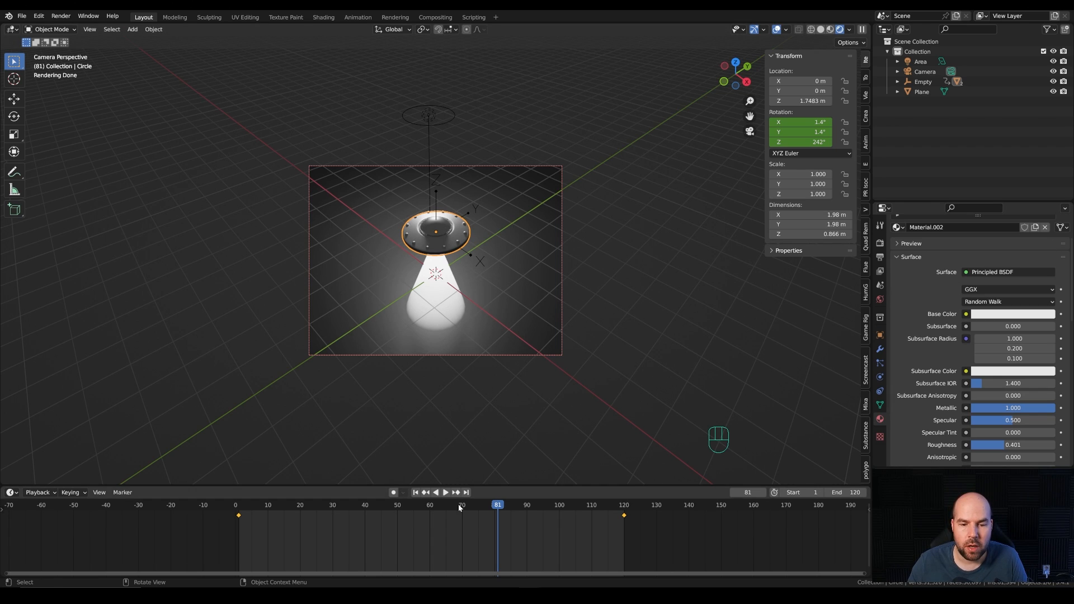
Step: Scrub the animation to frame 58 and enable Motion Blur in the render settings
left_click_drag(458, 509, 423, 517)
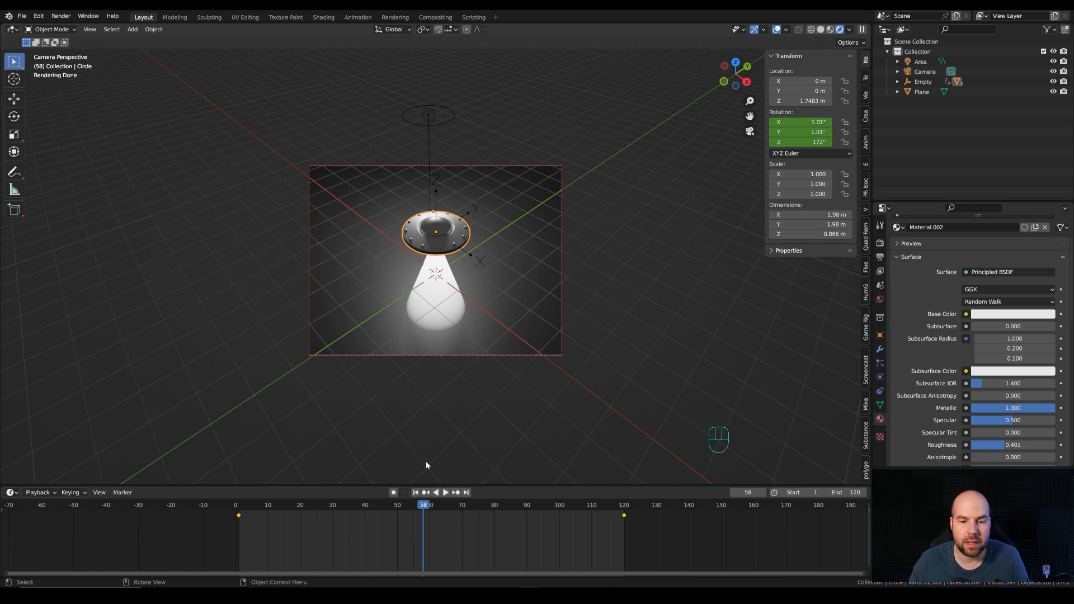
left_click(881, 243)
scroll(905, 333, "down", 2)
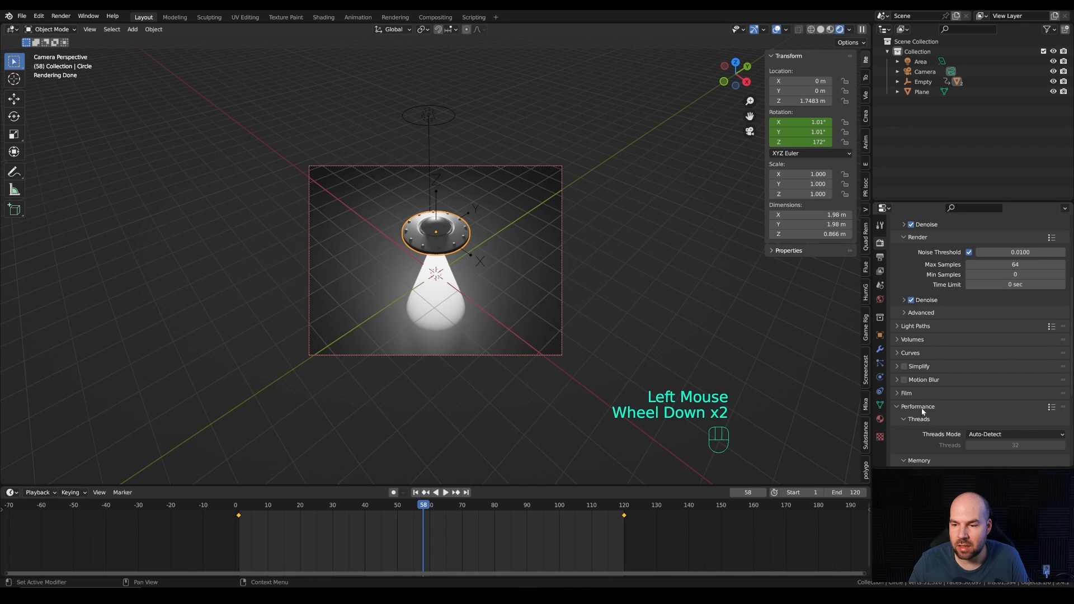
left_click(905, 380)
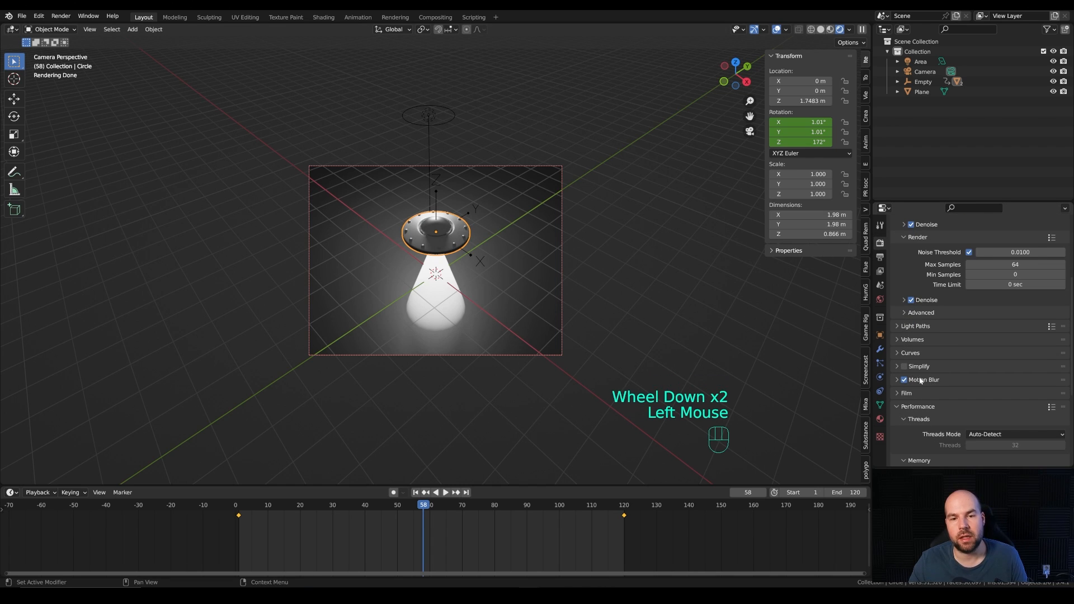
Step: Set the output file format to FFmpeg Video with an MPEG-4 container
left_click(880, 257)
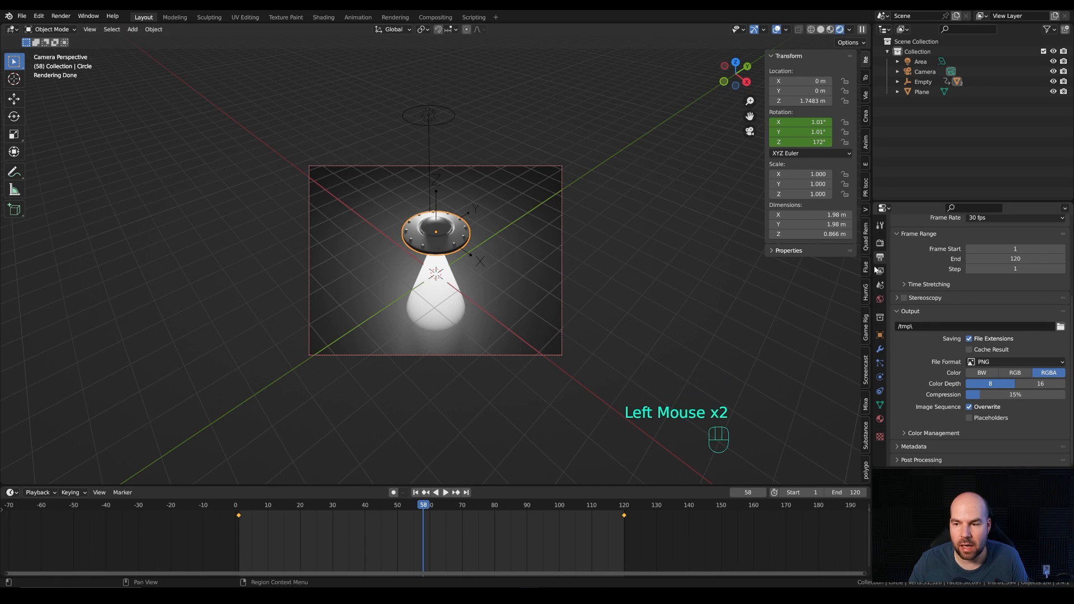
left_click(1060, 327)
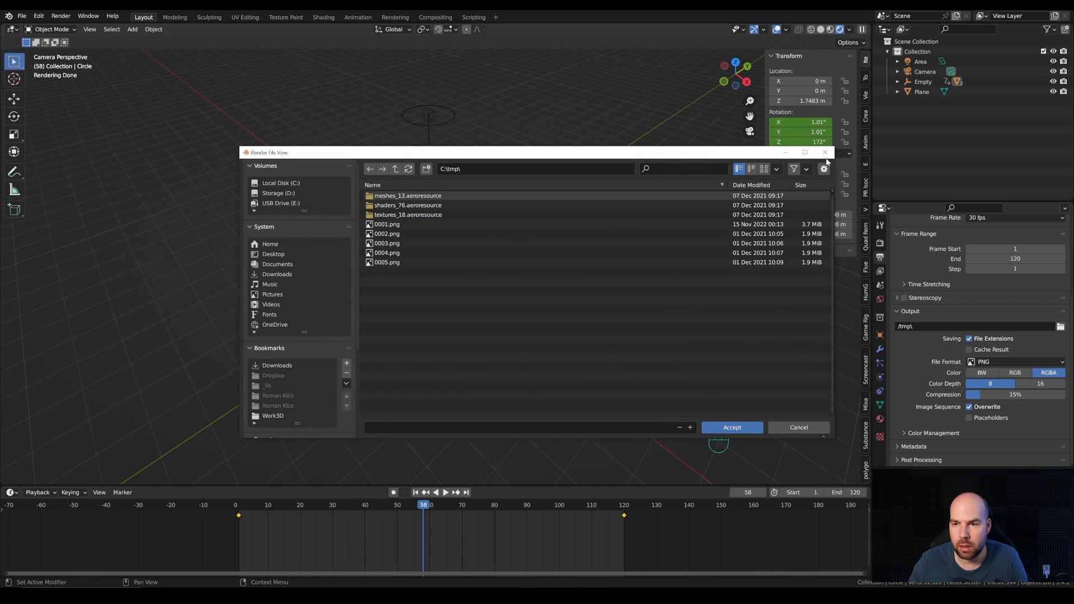
left_click(825, 153)
left_click(999, 363)
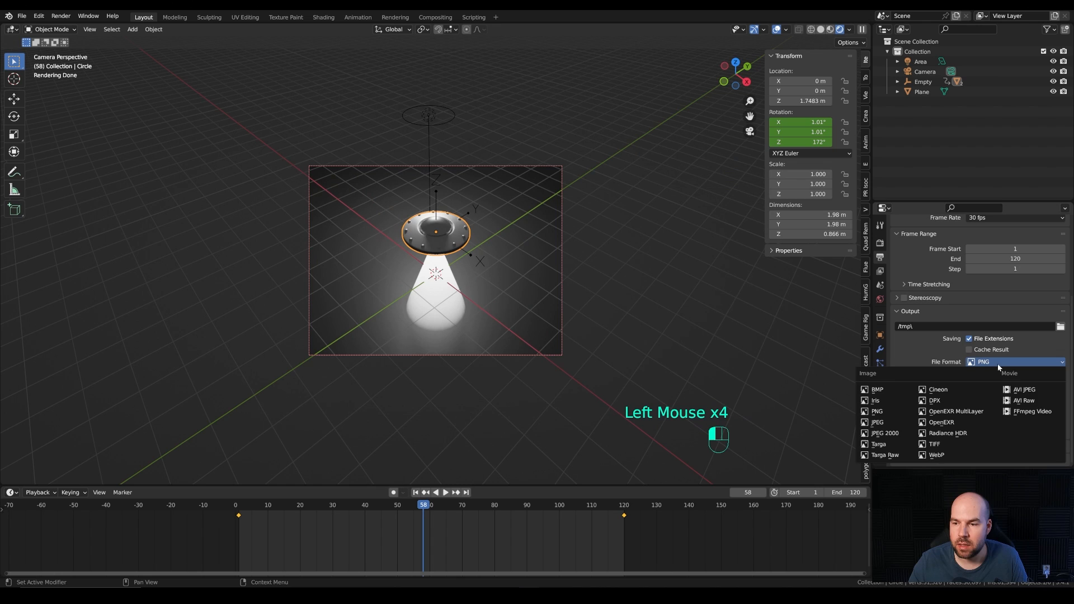
left_click(1028, 415)
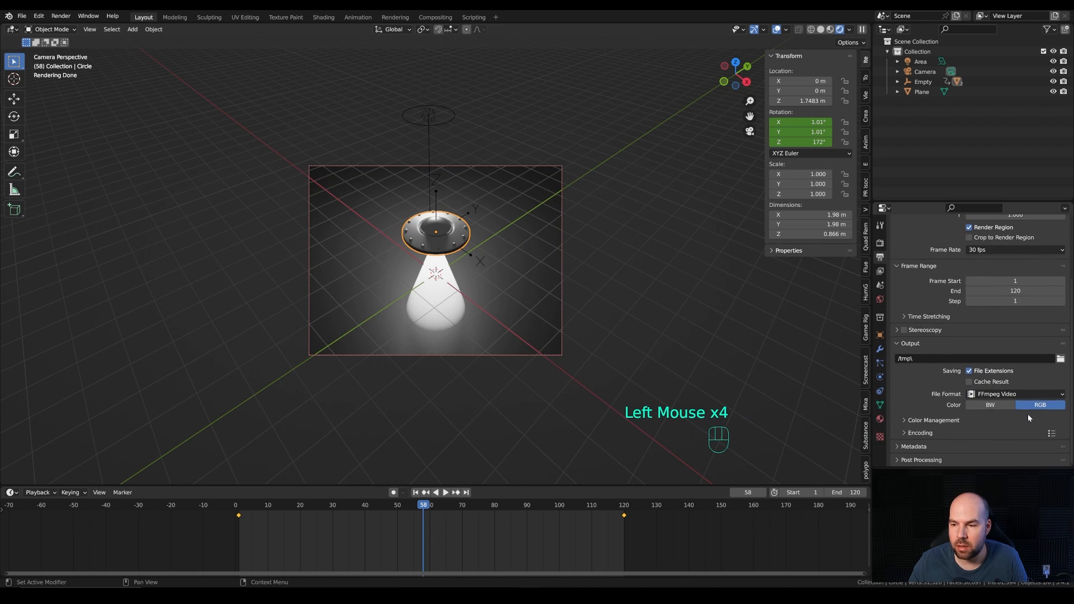
left_click(918, 433)
scroll(957, 412, "down", 2)
left_click(990, 358)
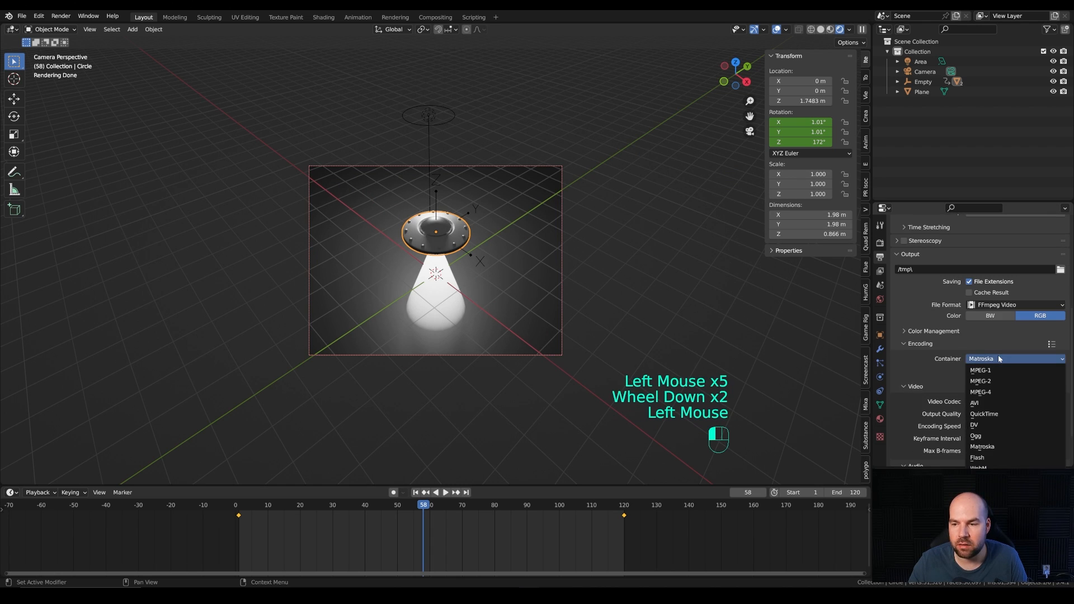
left_click(993, 393)
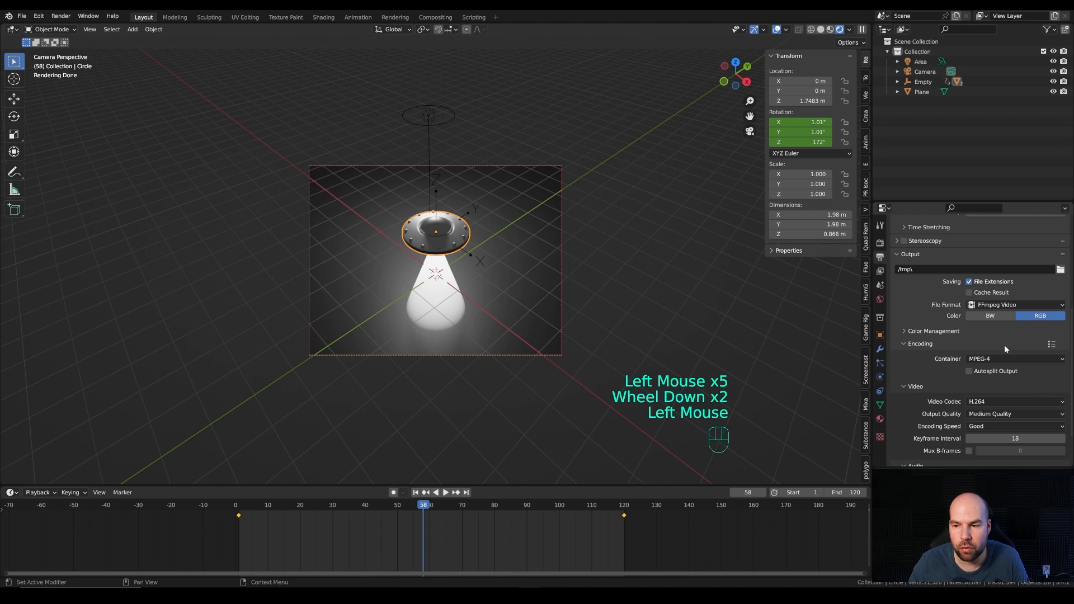
Step: Start the animation render, and play the animation in the viewport to preview the final shot
left_click(61, 16)
left_click(91, 40)
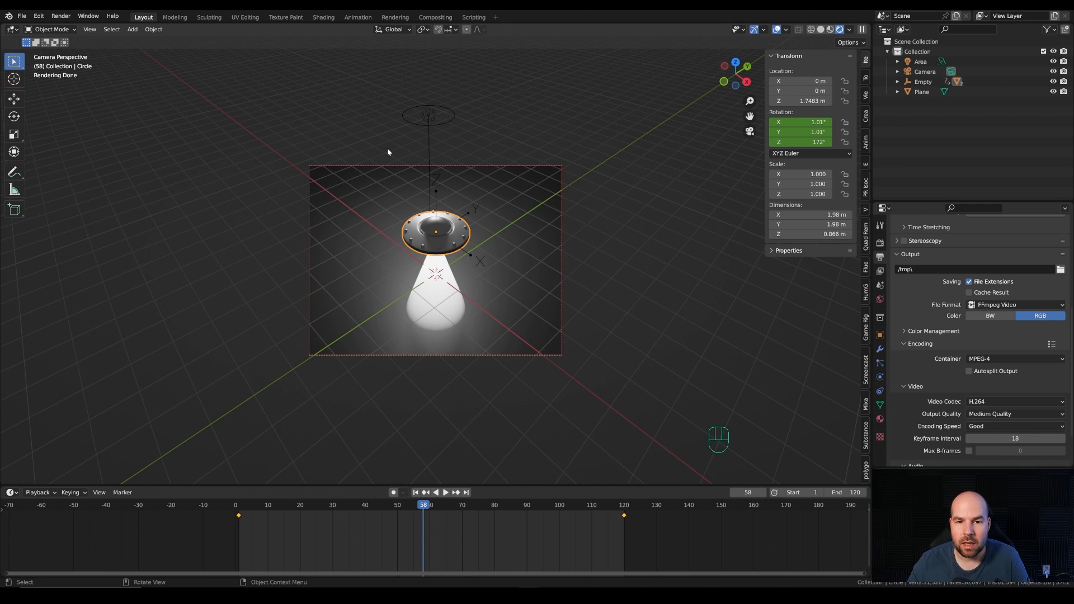
scroll(560, 247, "up", 1)
key("space")
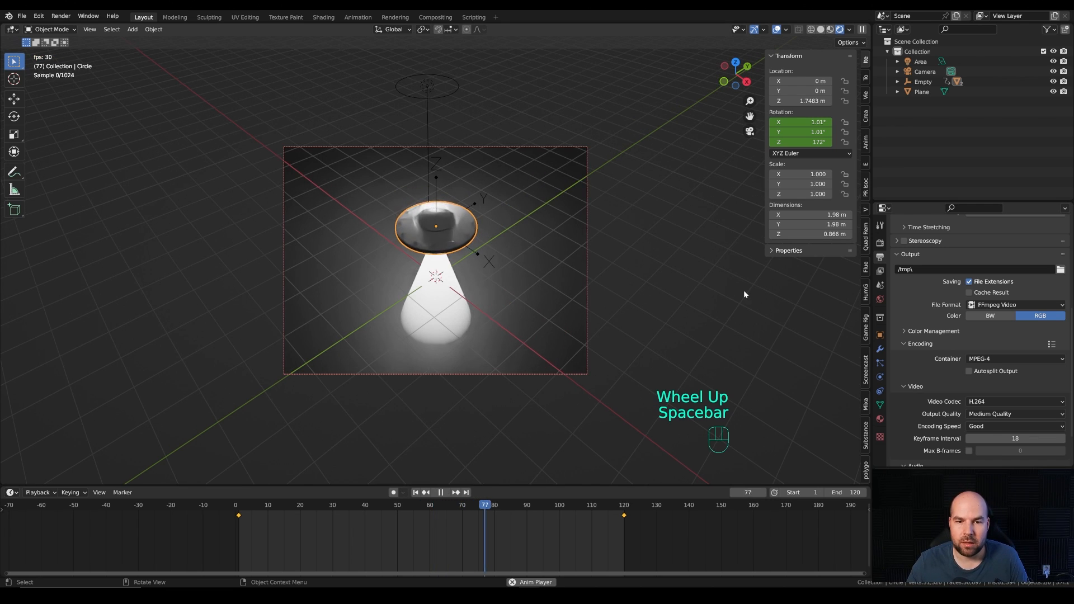
left_click(720, 304)
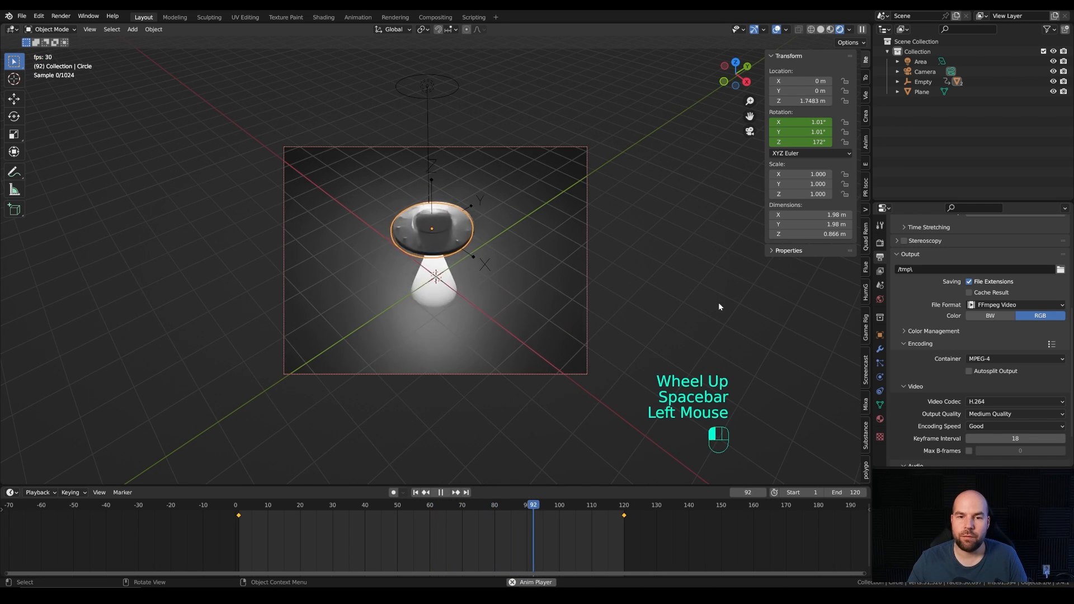